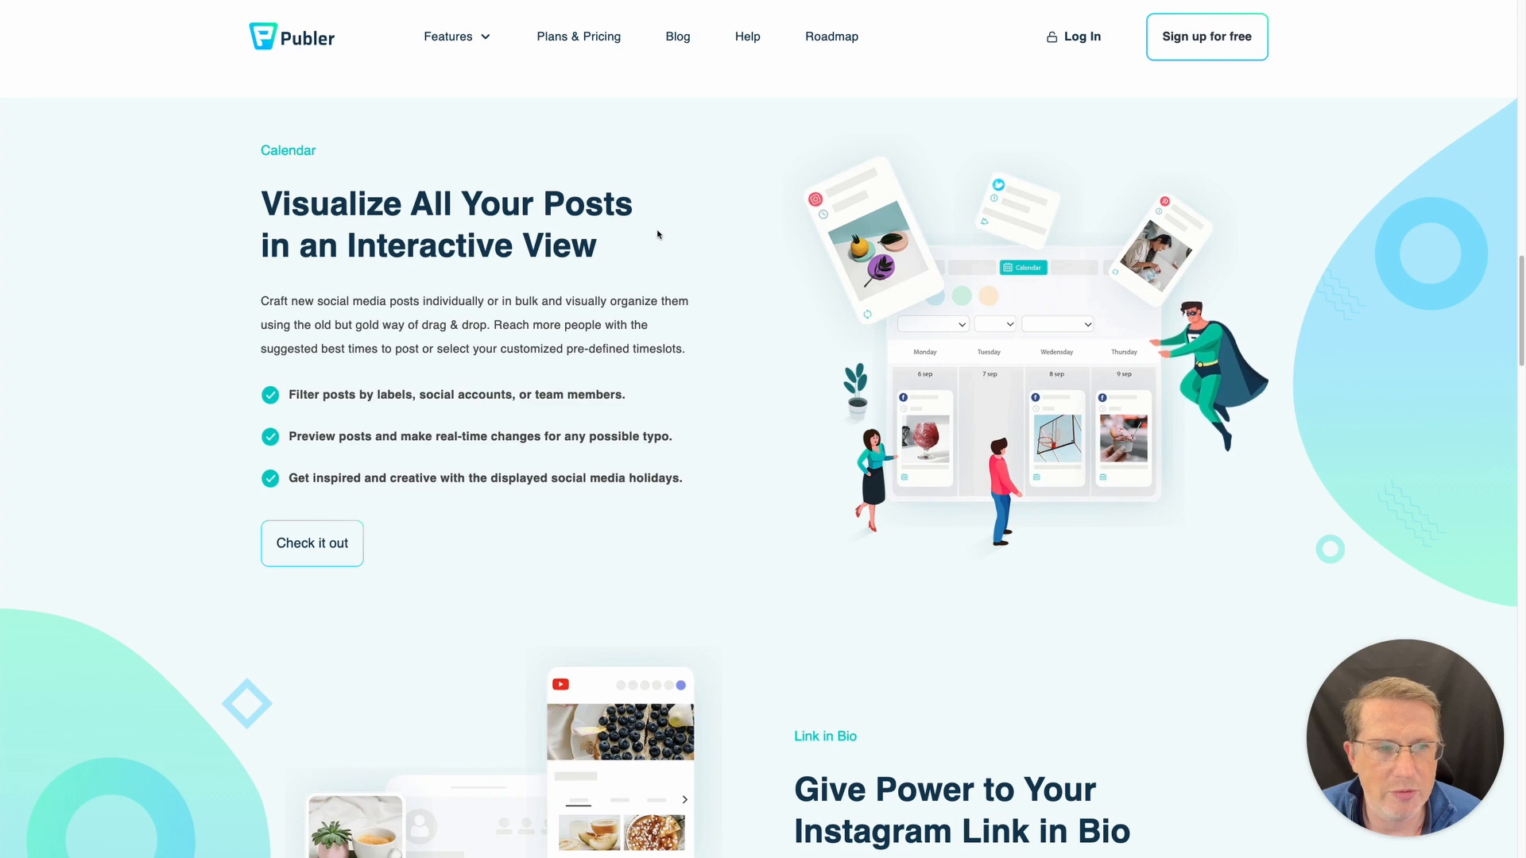
- Scroll to the Link in Bio section and highlight its heading a few times
scroll(657, 234, "down", 5)
scroll(657, 234, "down", 1)
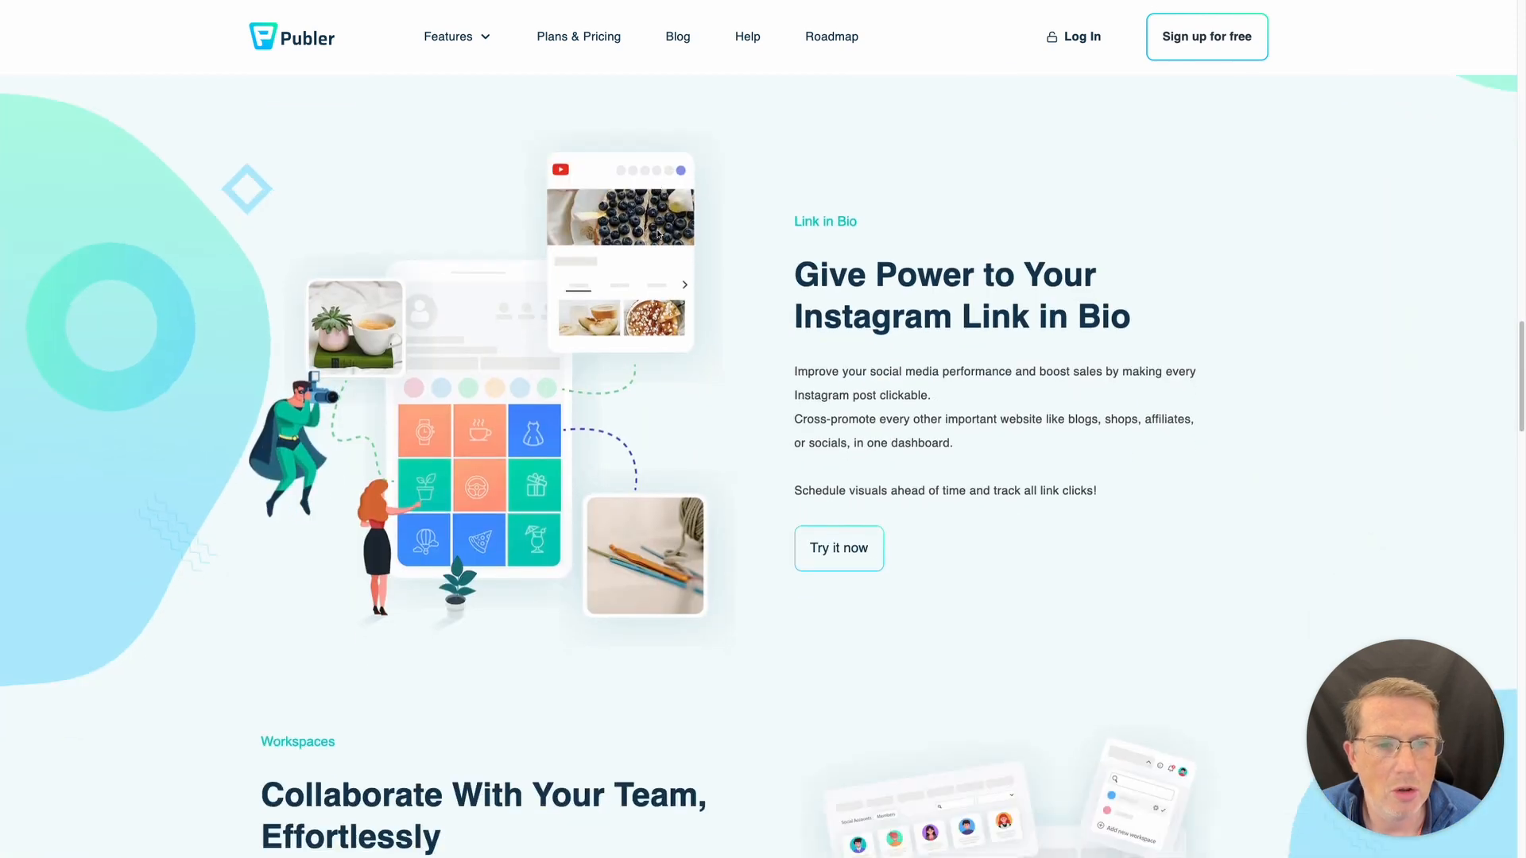
left_click_drag(962, 315, 1152, 322)
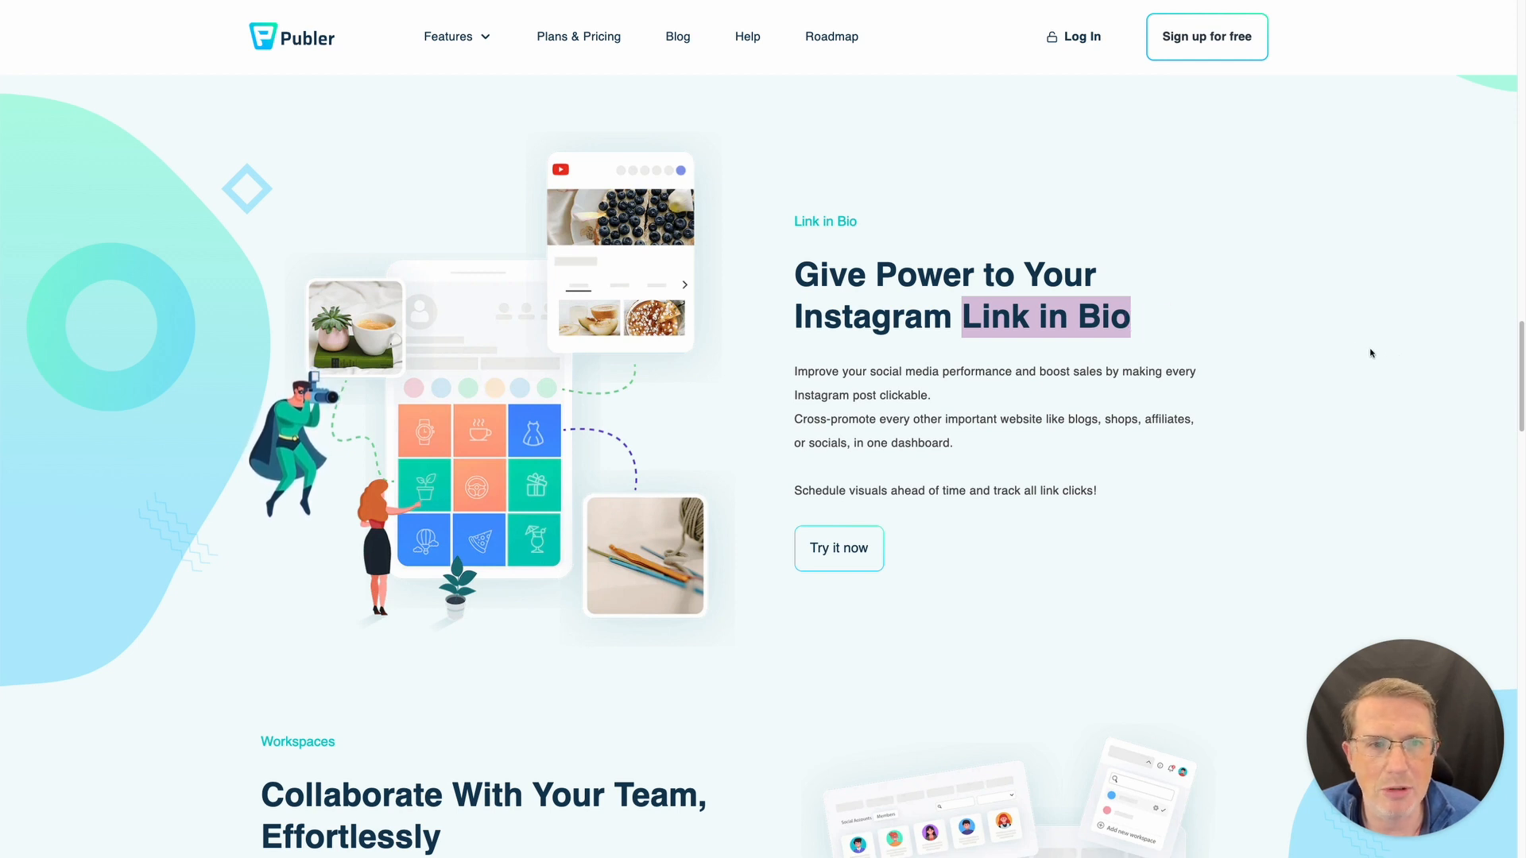
left_click(1158, 372)
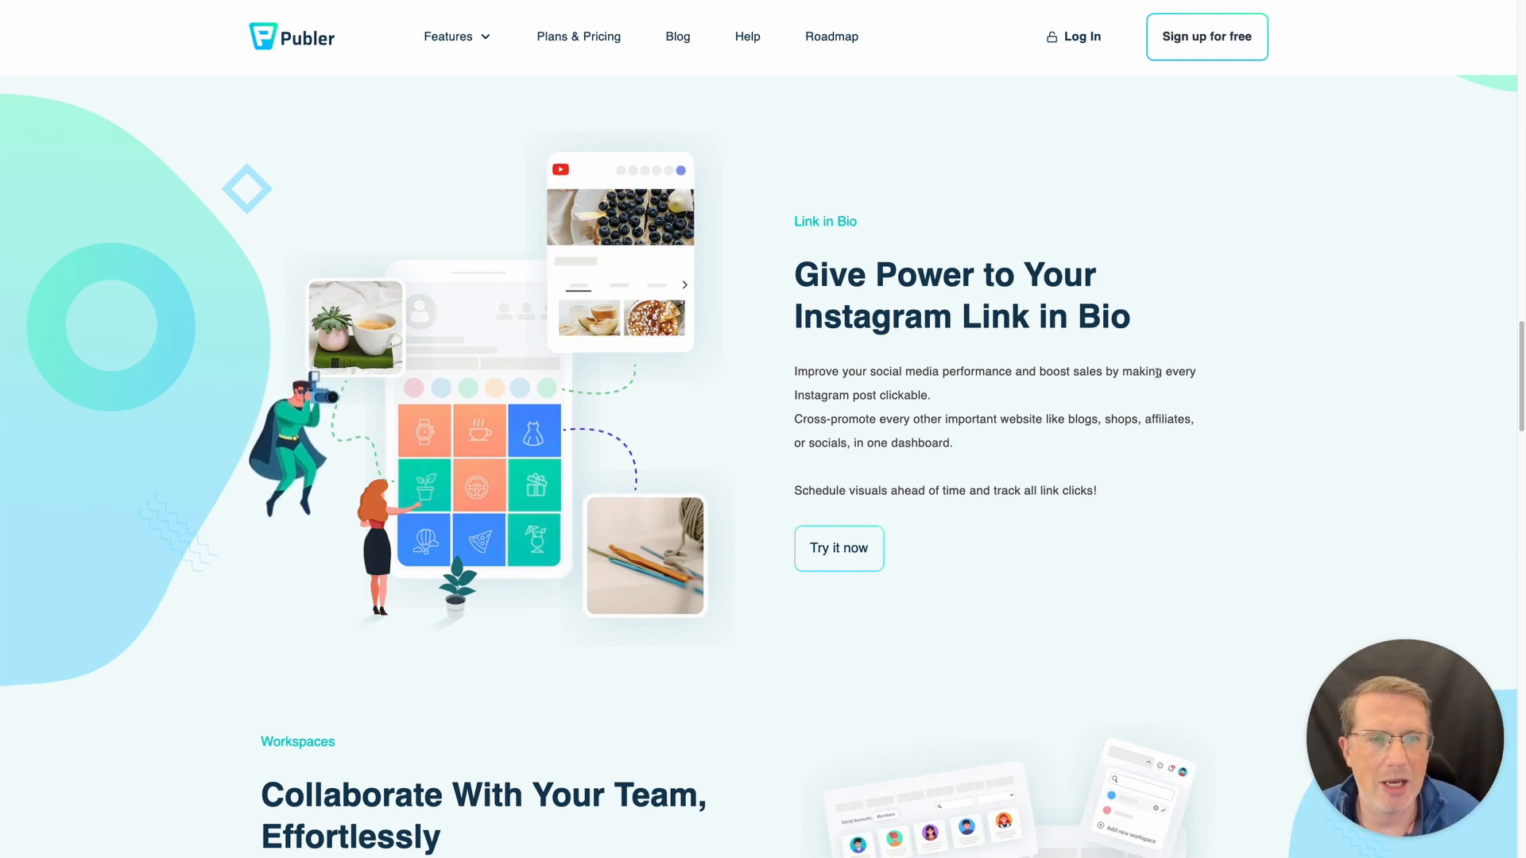
left_click_drag(951, 317, 1144, 322)
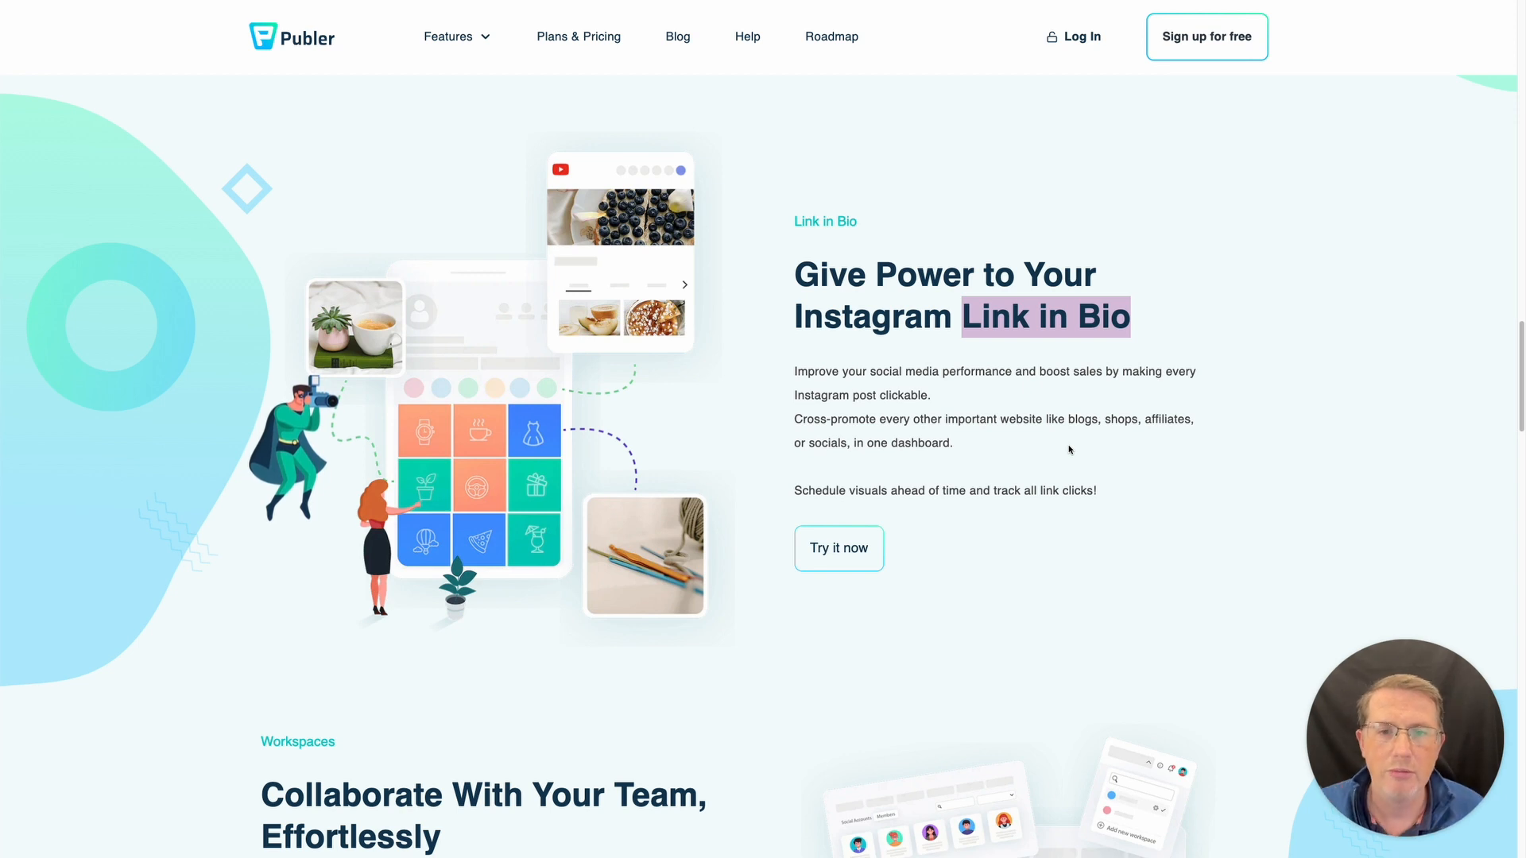
left_click(958, 377)
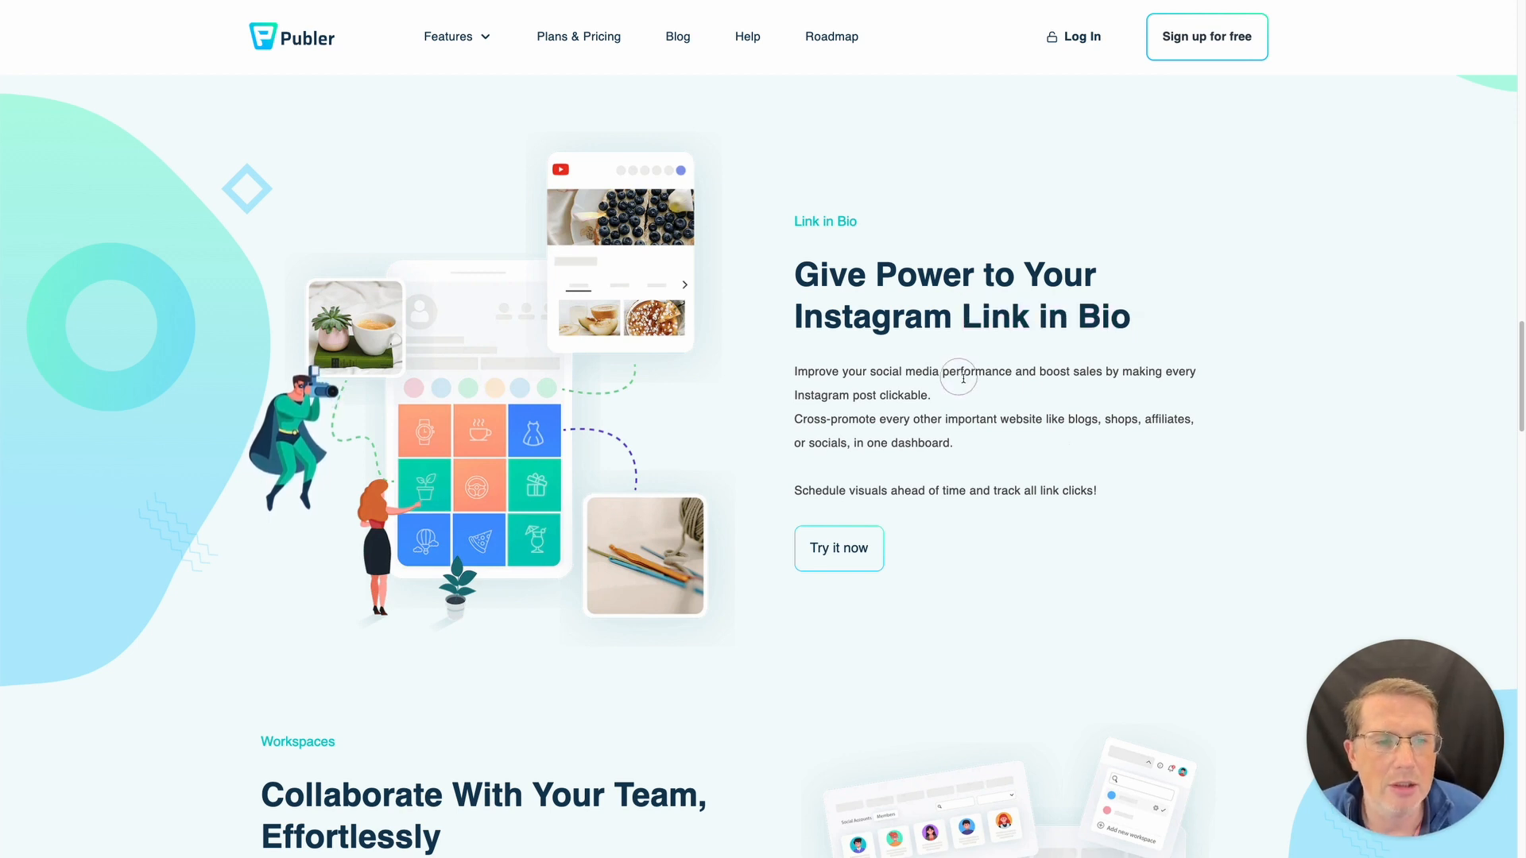
left_click_drag(983, 326, 1102, 324)
left_click(1057, 375)
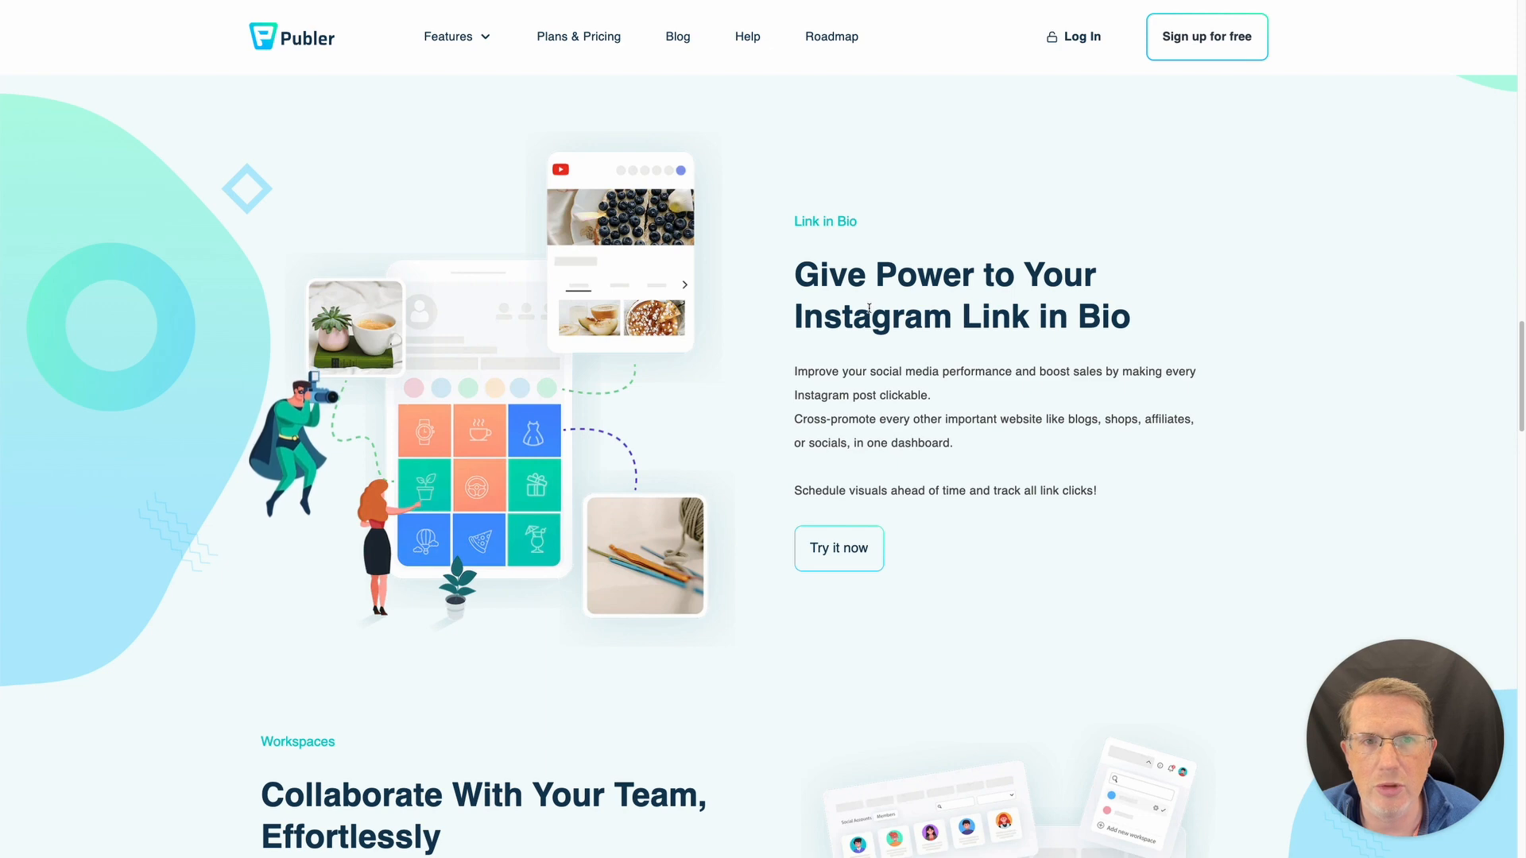
- Scroll through Workspaces, Analytics, Media Library and More Superpowers, then jump back to the top
scroll(869, 310, "down", 8)
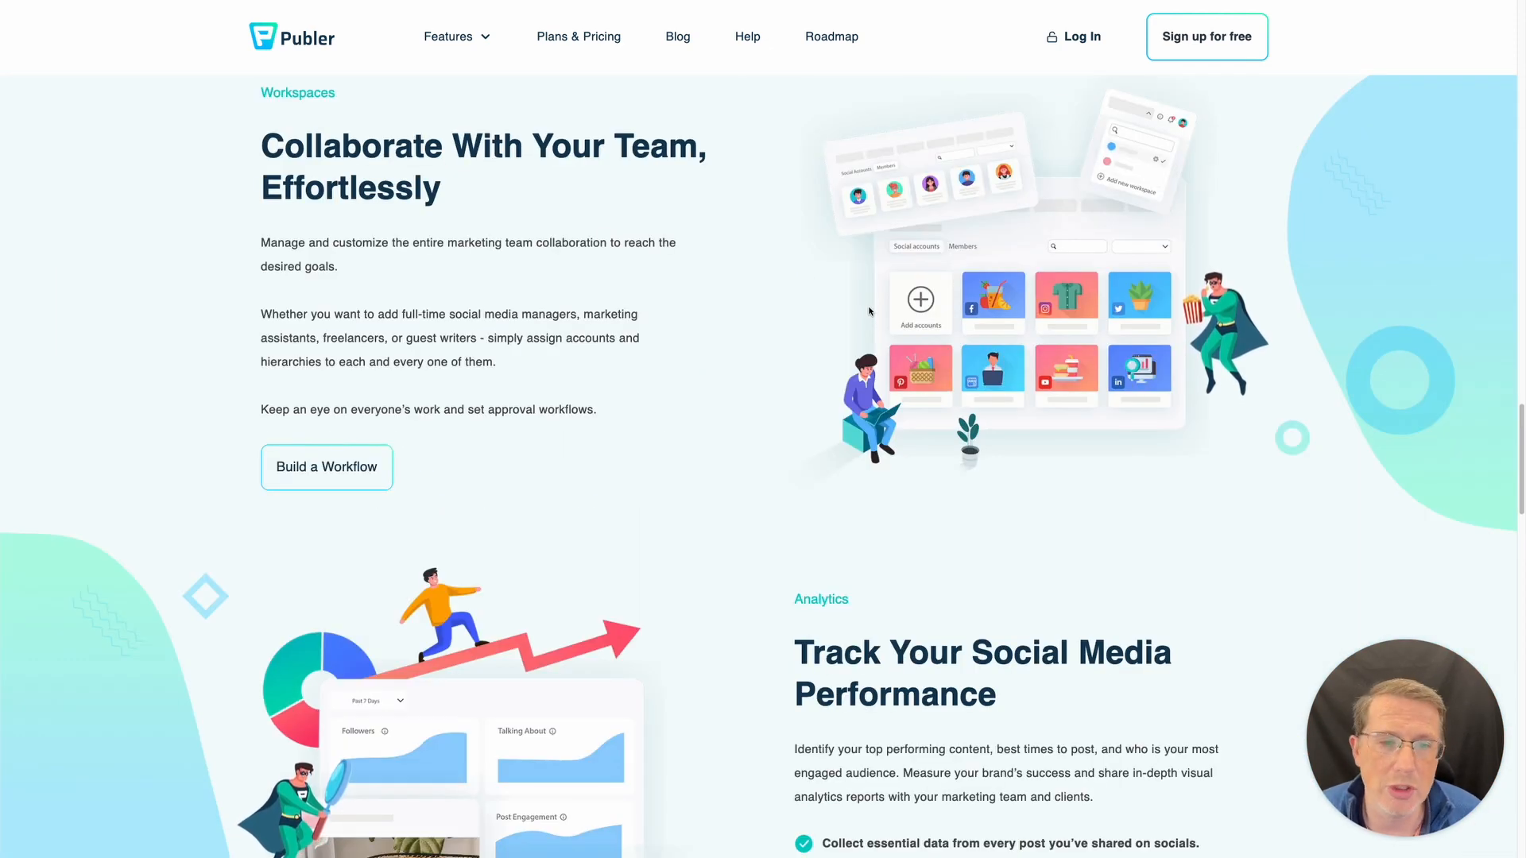
scroll(869, 310, "down", 1)
scroll(868, 310, "down", 4)
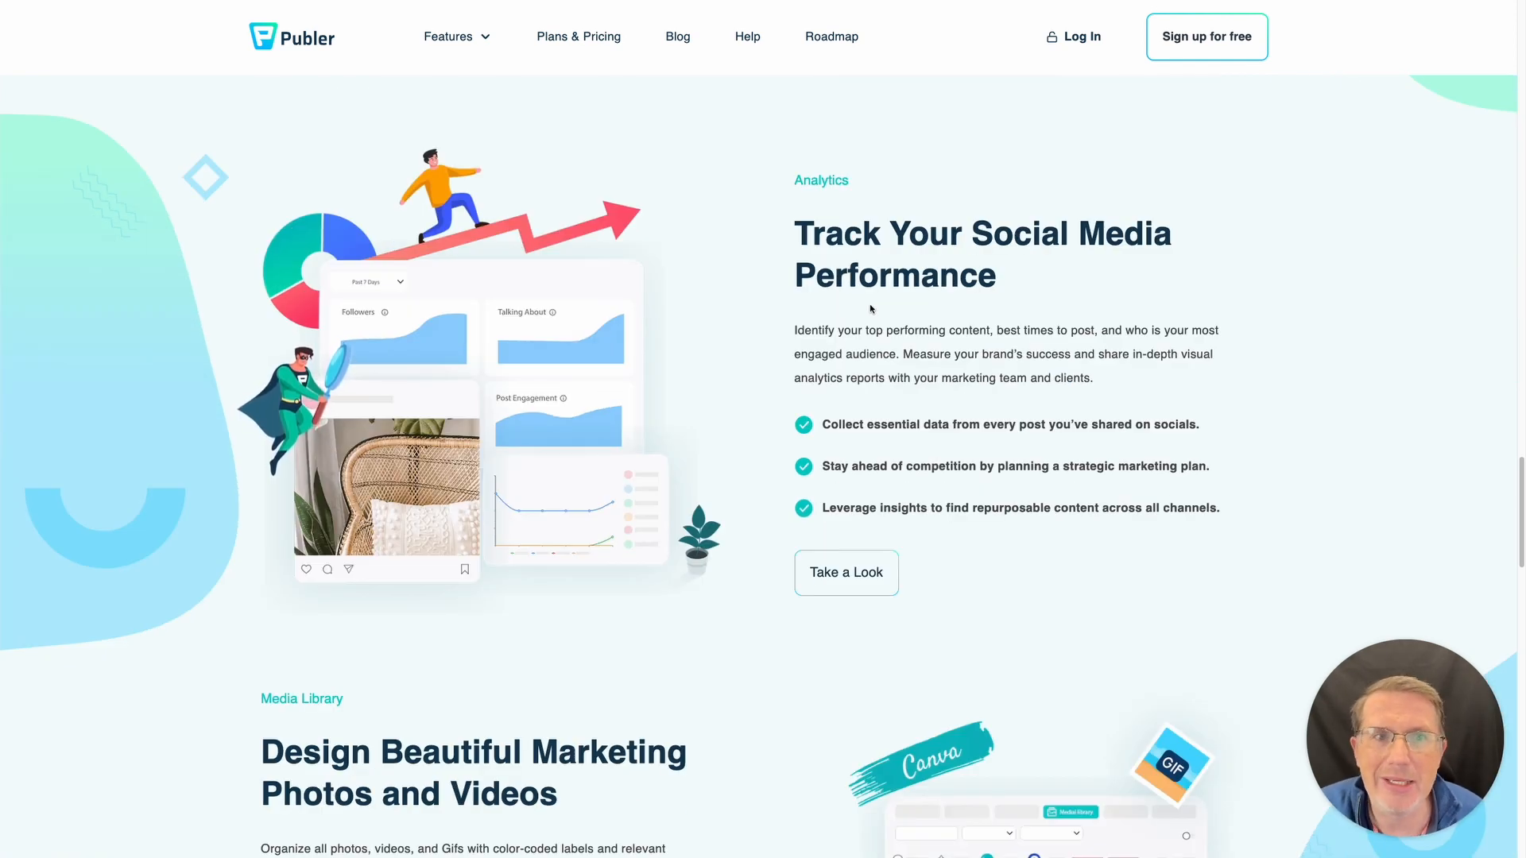
scroll(879, 321, "down", 1)
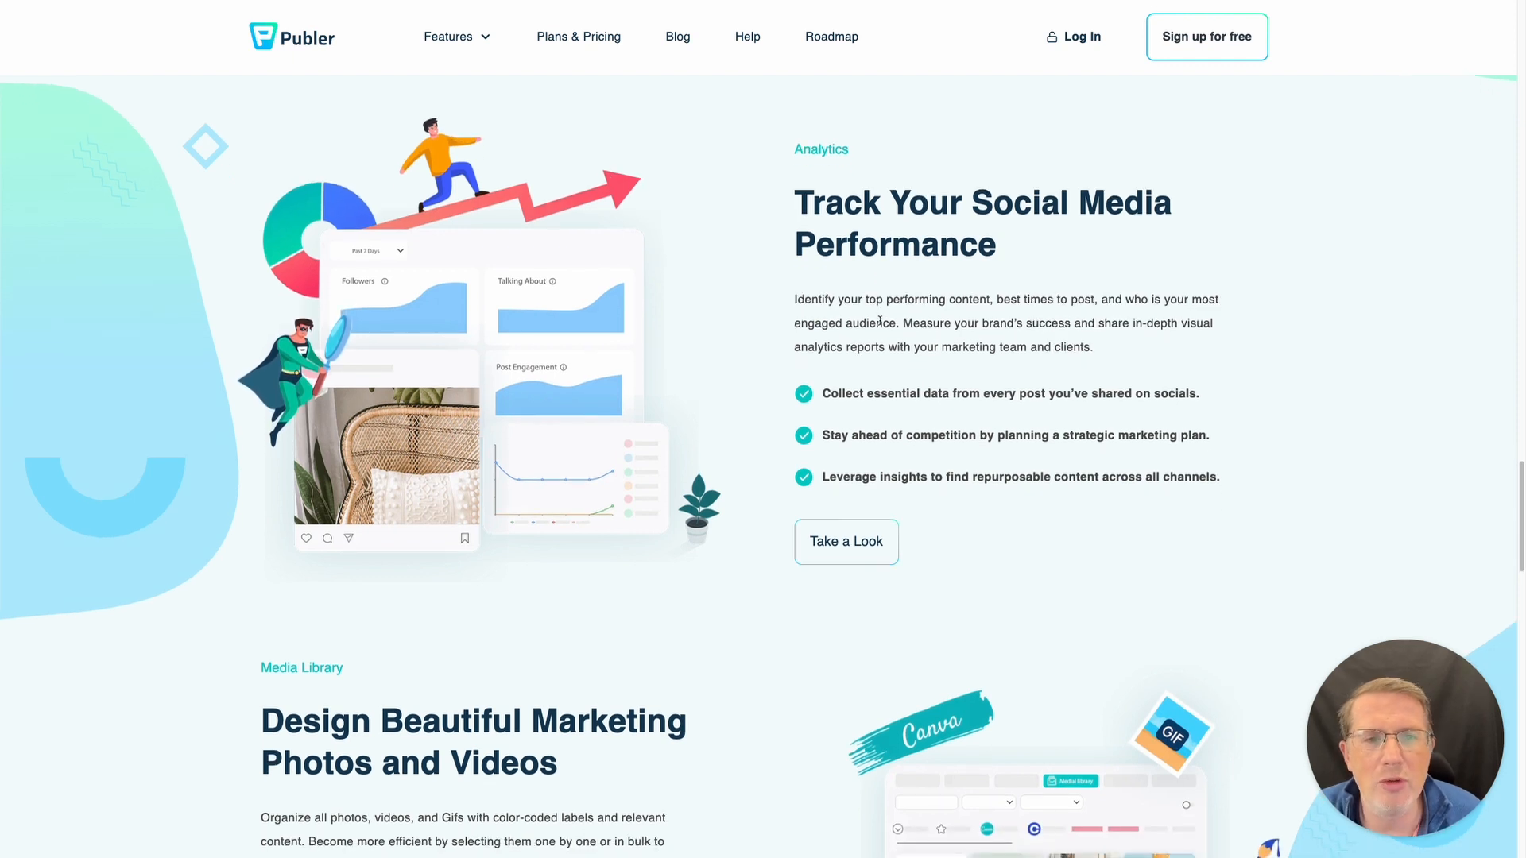
scroll(879, 321, "down", 1)
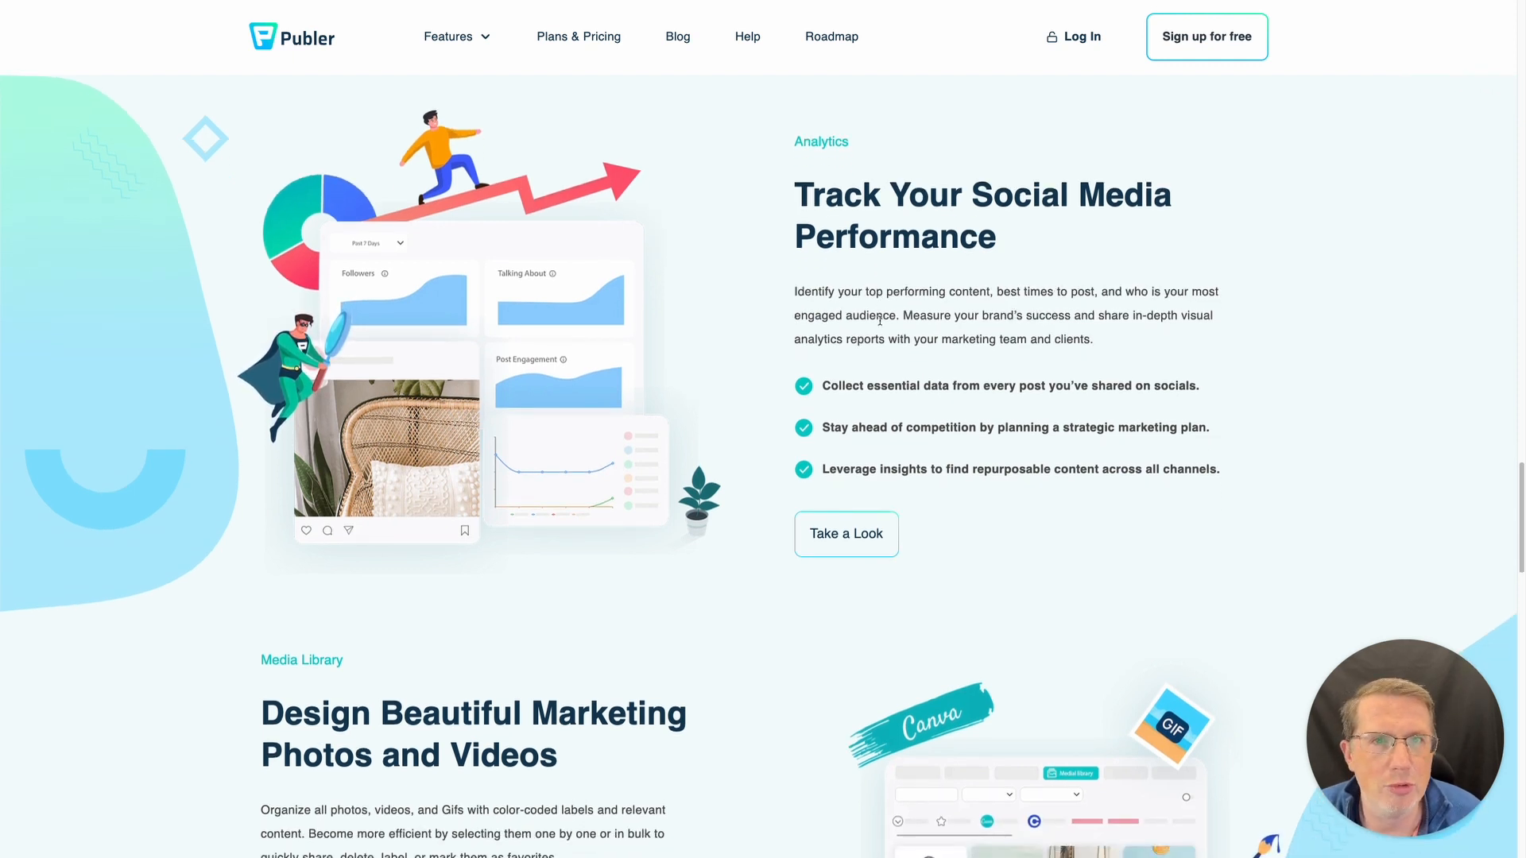
scroll(879, 321, "down", 6)
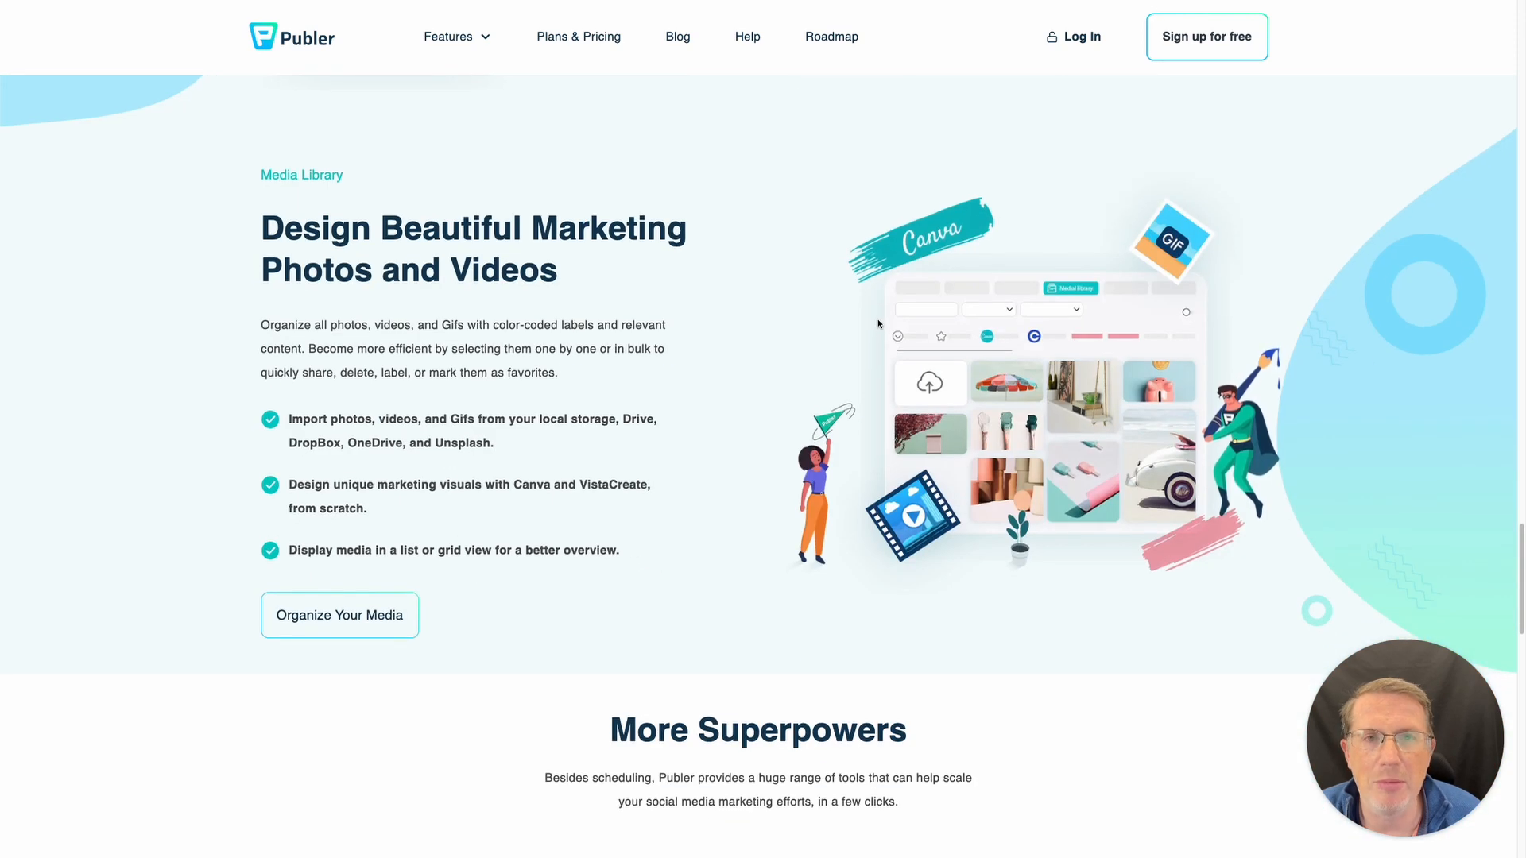
scroll(385, 279, "up", 1)
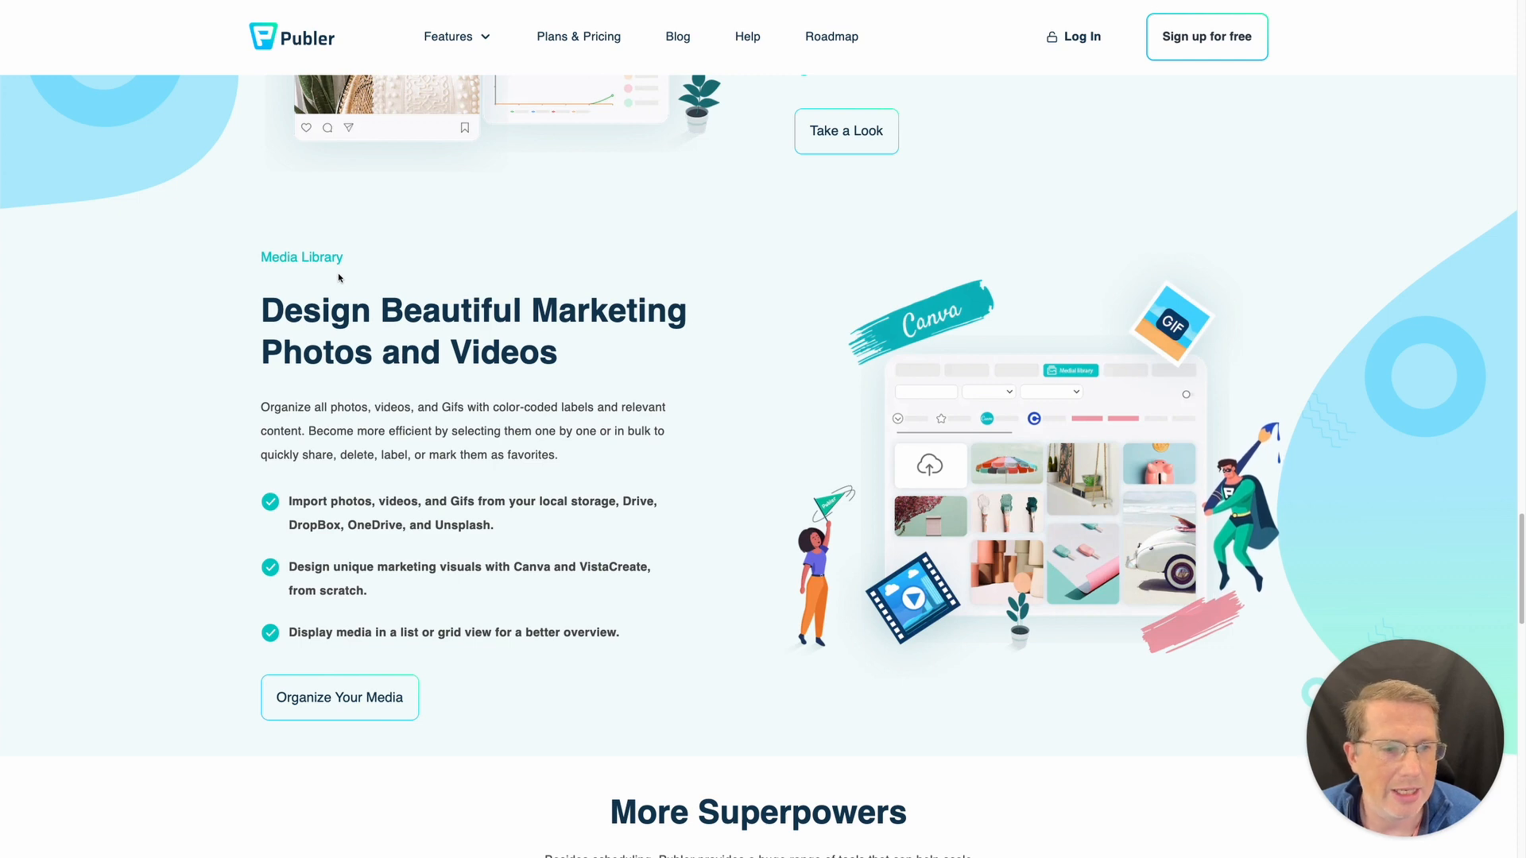
scroll(337, 277, "down", 3)
scroll(335, 276, "down", 6)
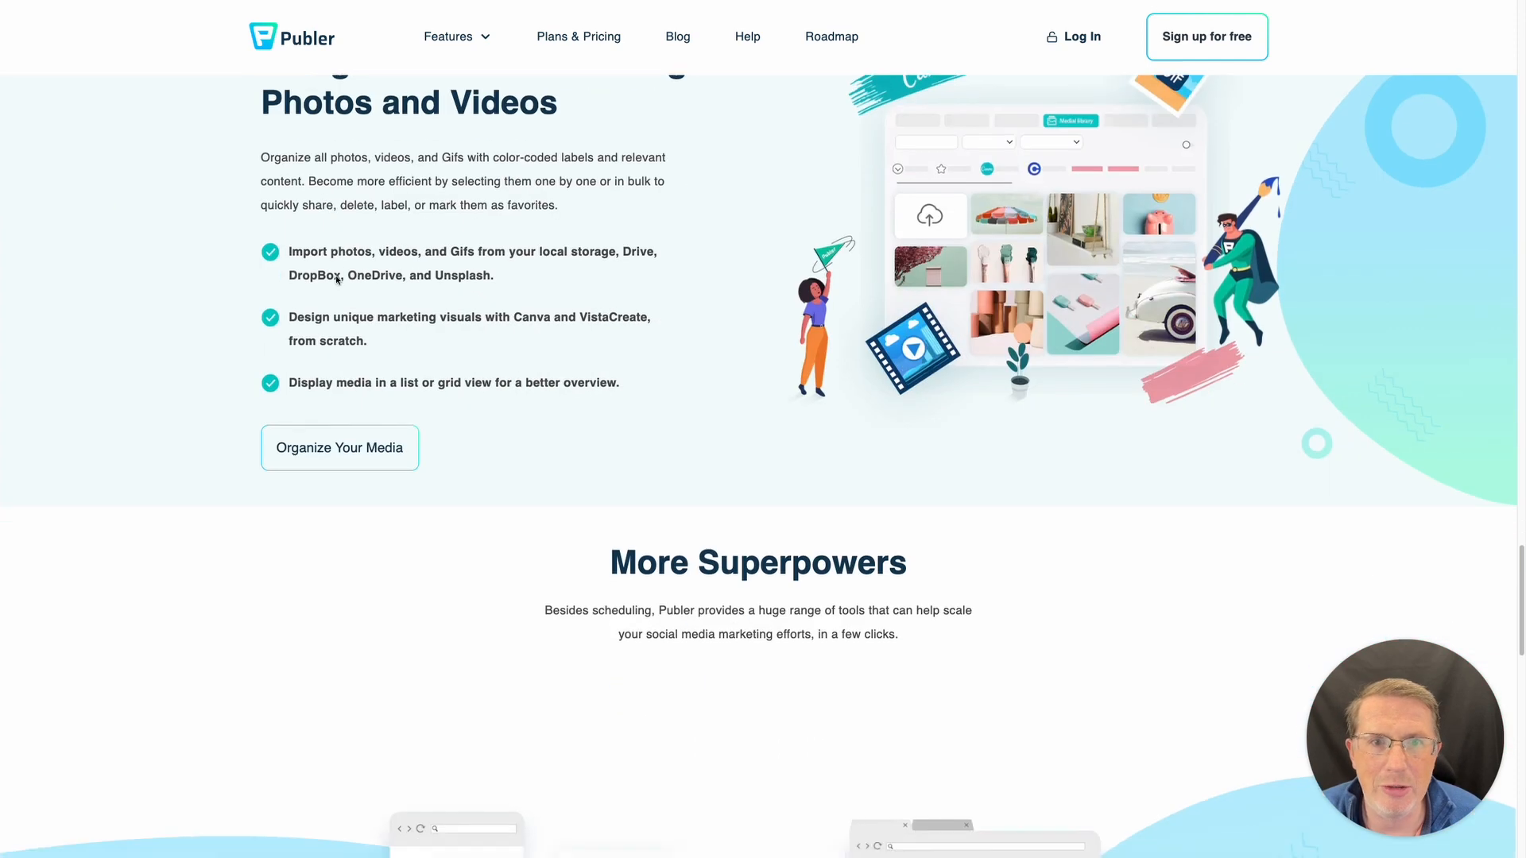
scroll(336, 280, "down", 1)
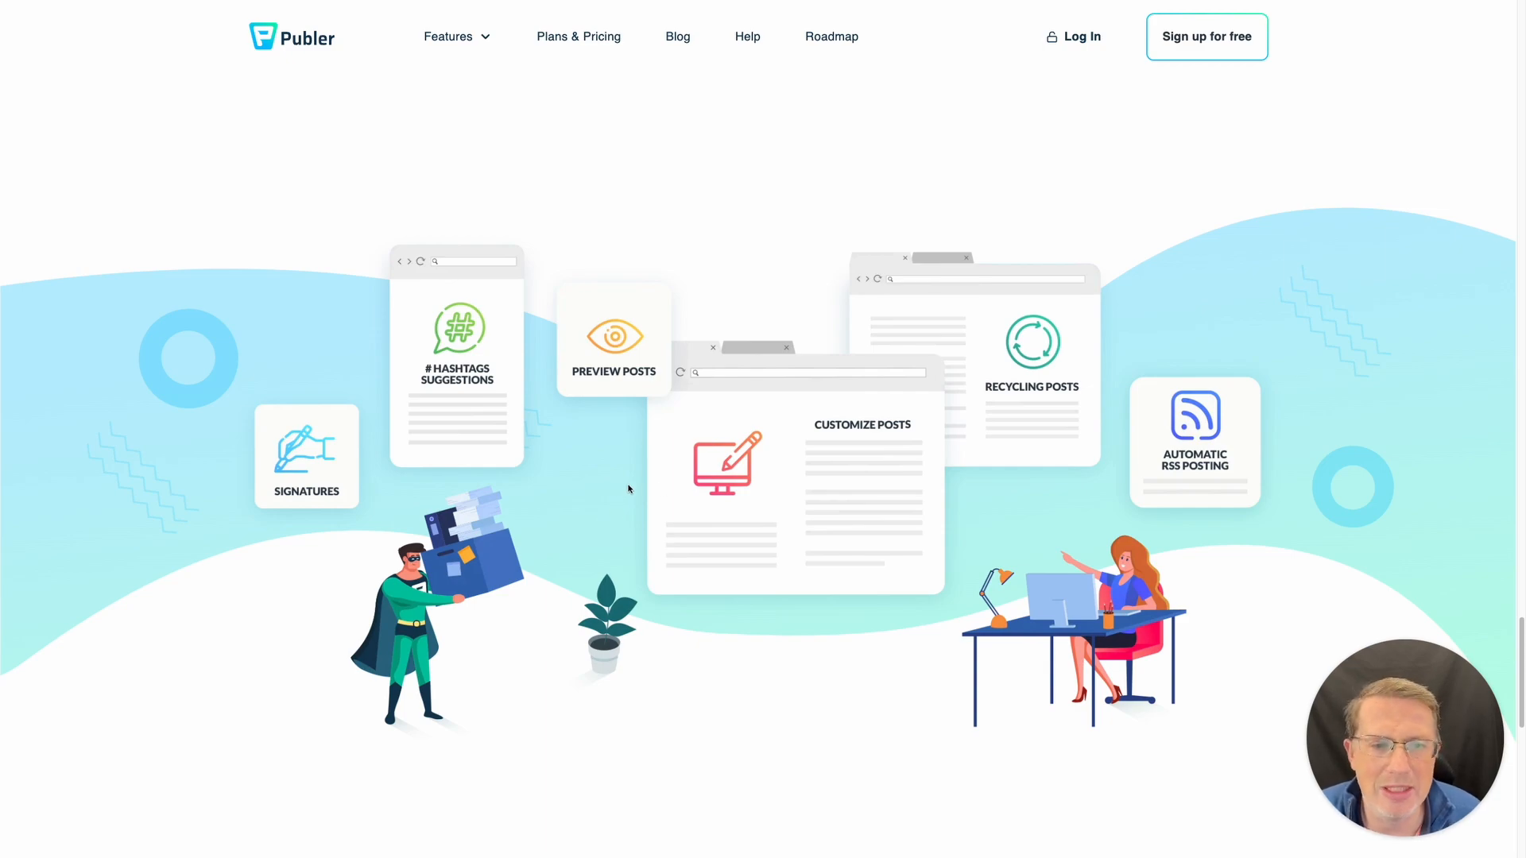
scroll(628, 488, "down", 8)
scroll(702, 497, "up", 1)
scroll(699, 508, "down", 10)
key("Home")
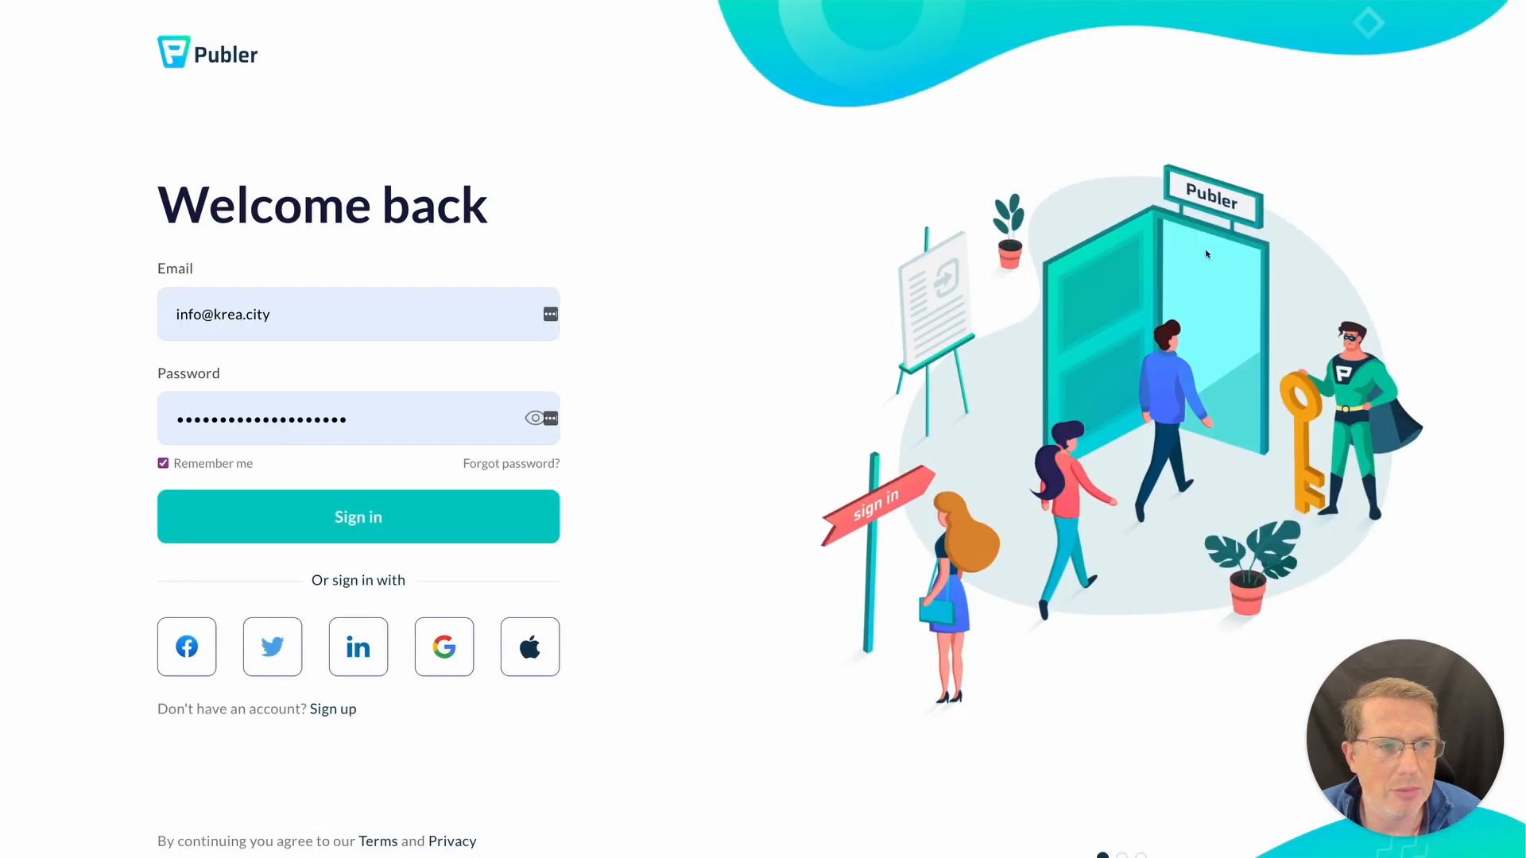
left_click(499, 526)
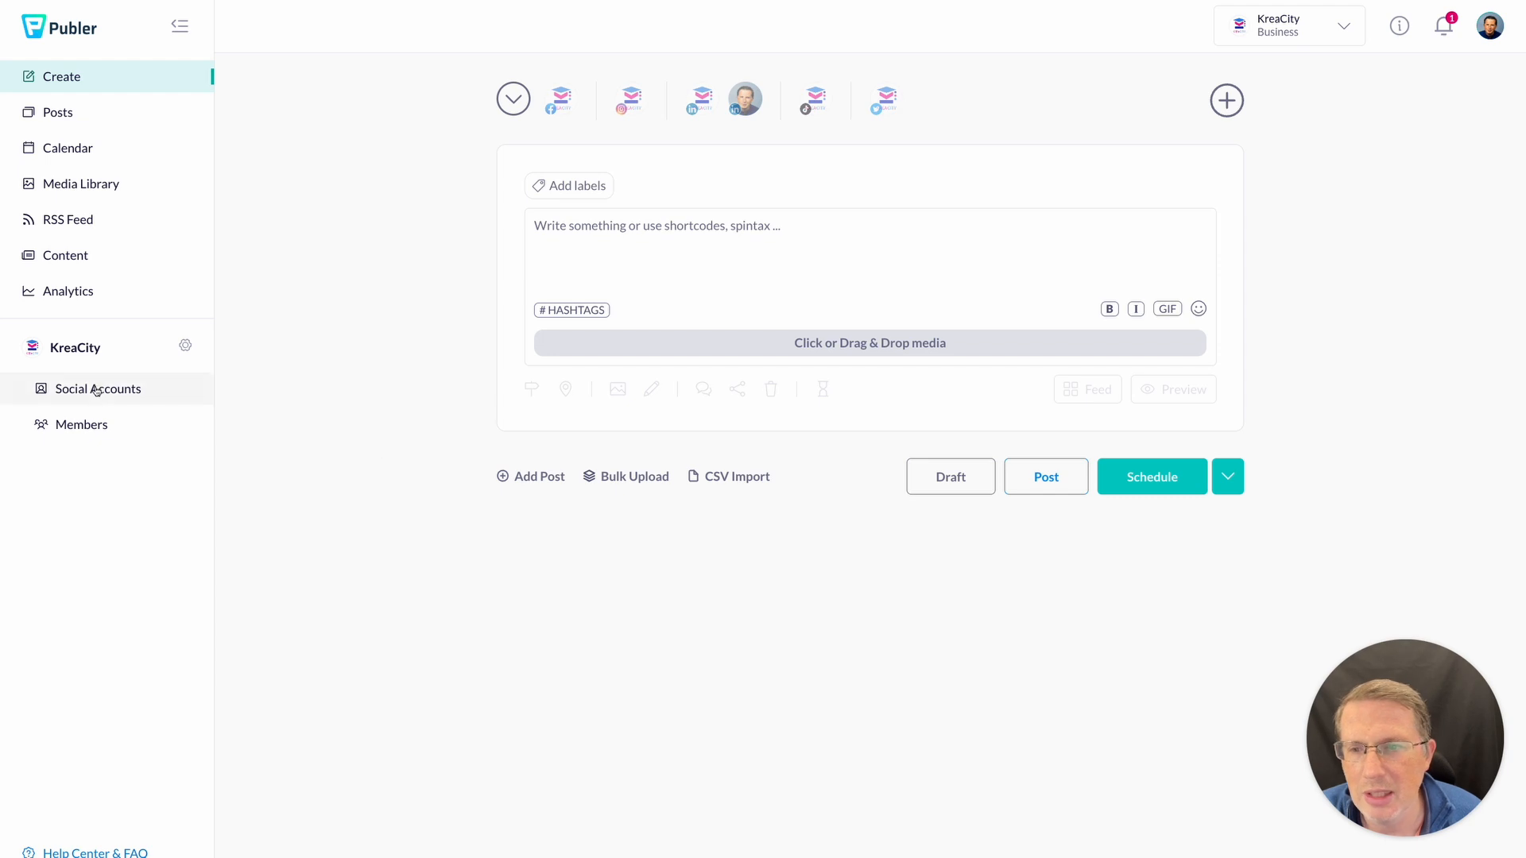
left_click(95, 389)
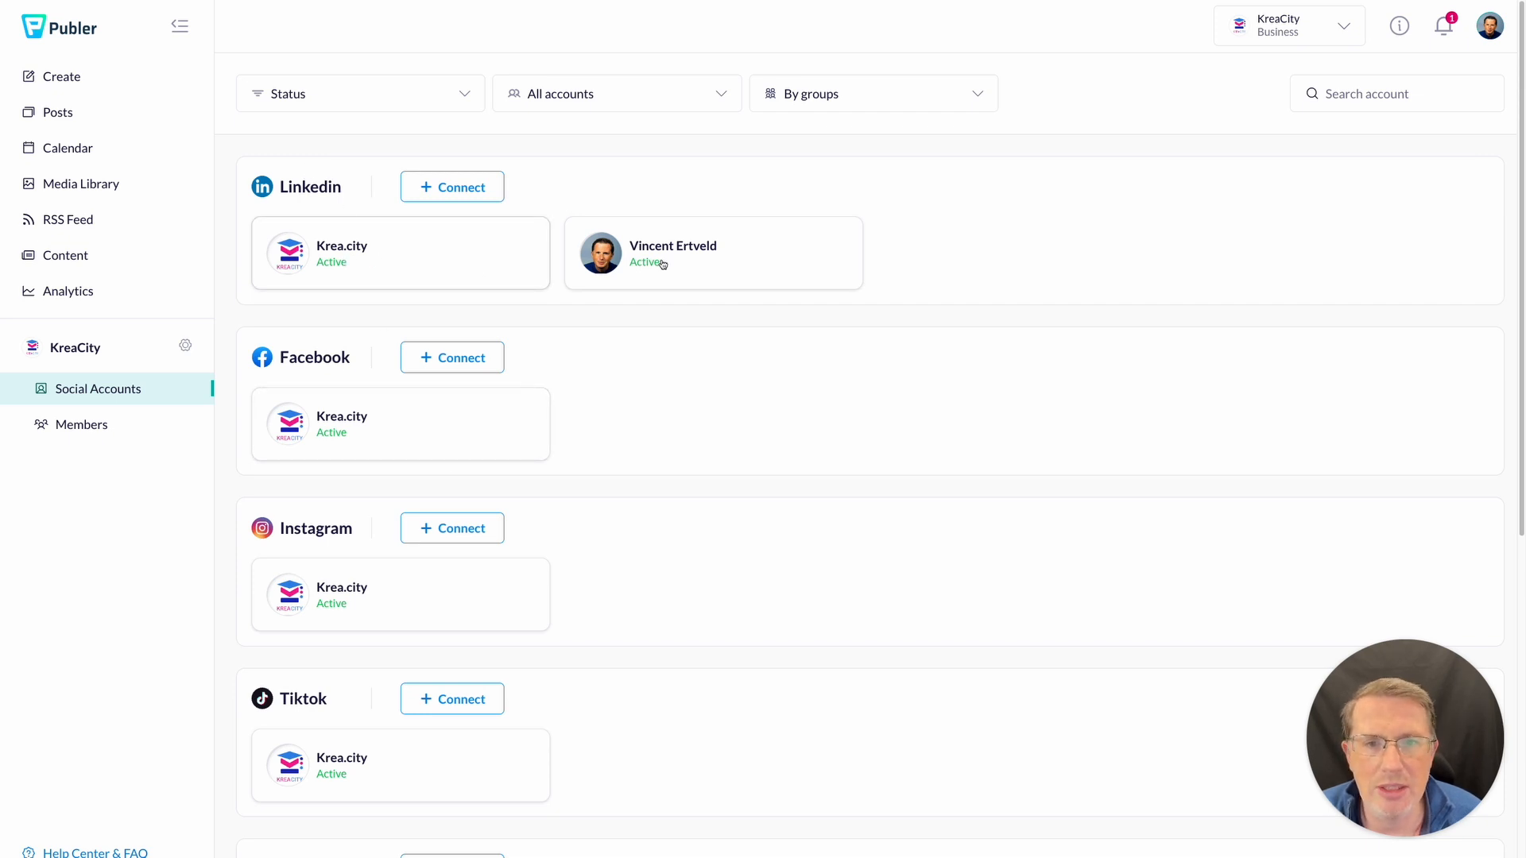
scroll(662, 265, "down", 2)
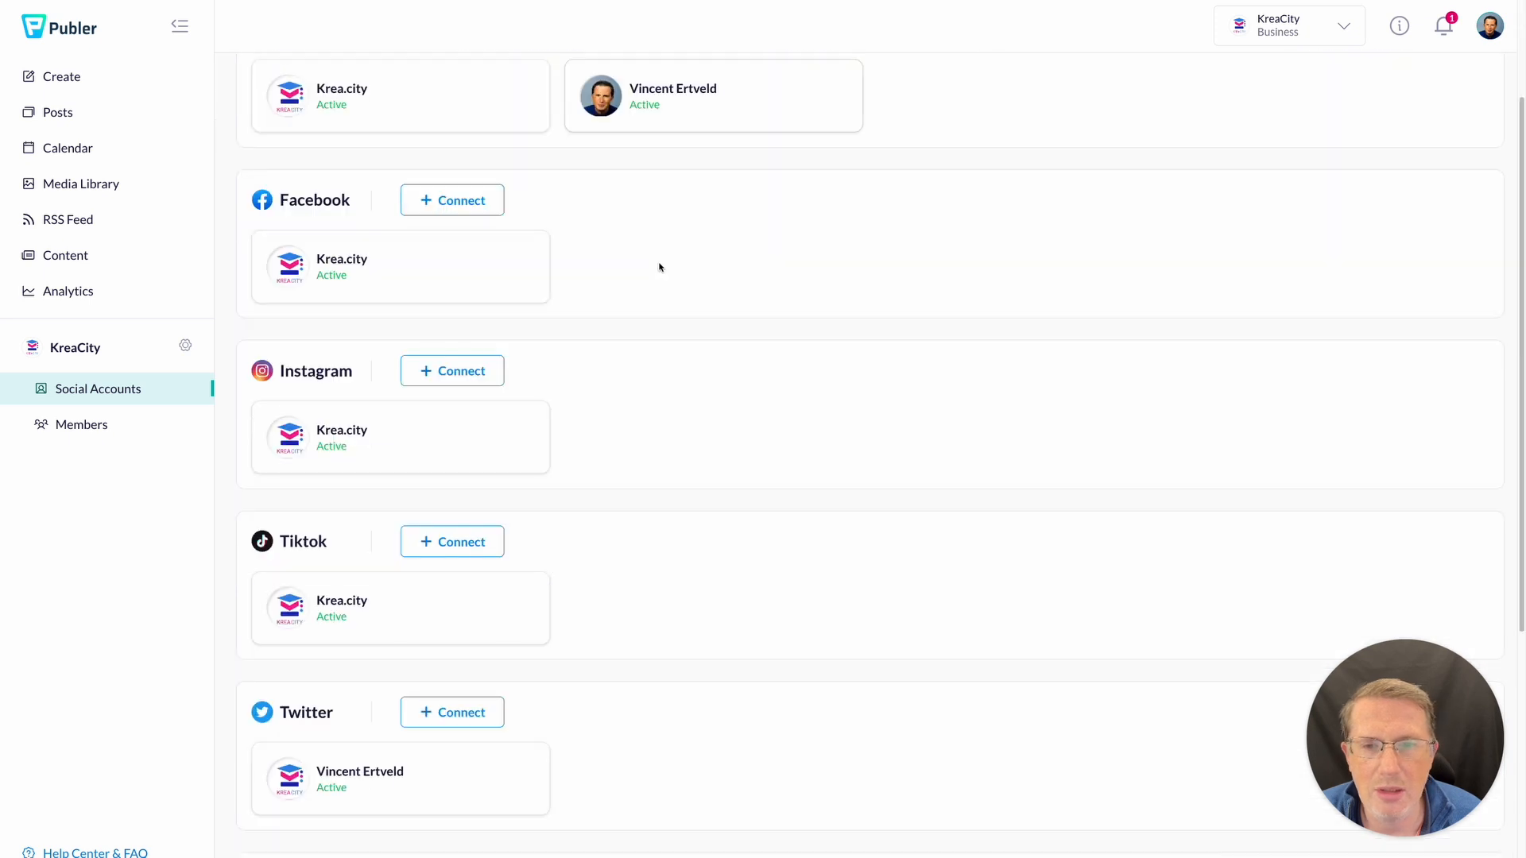
scroll(354, 347, "down", 5)
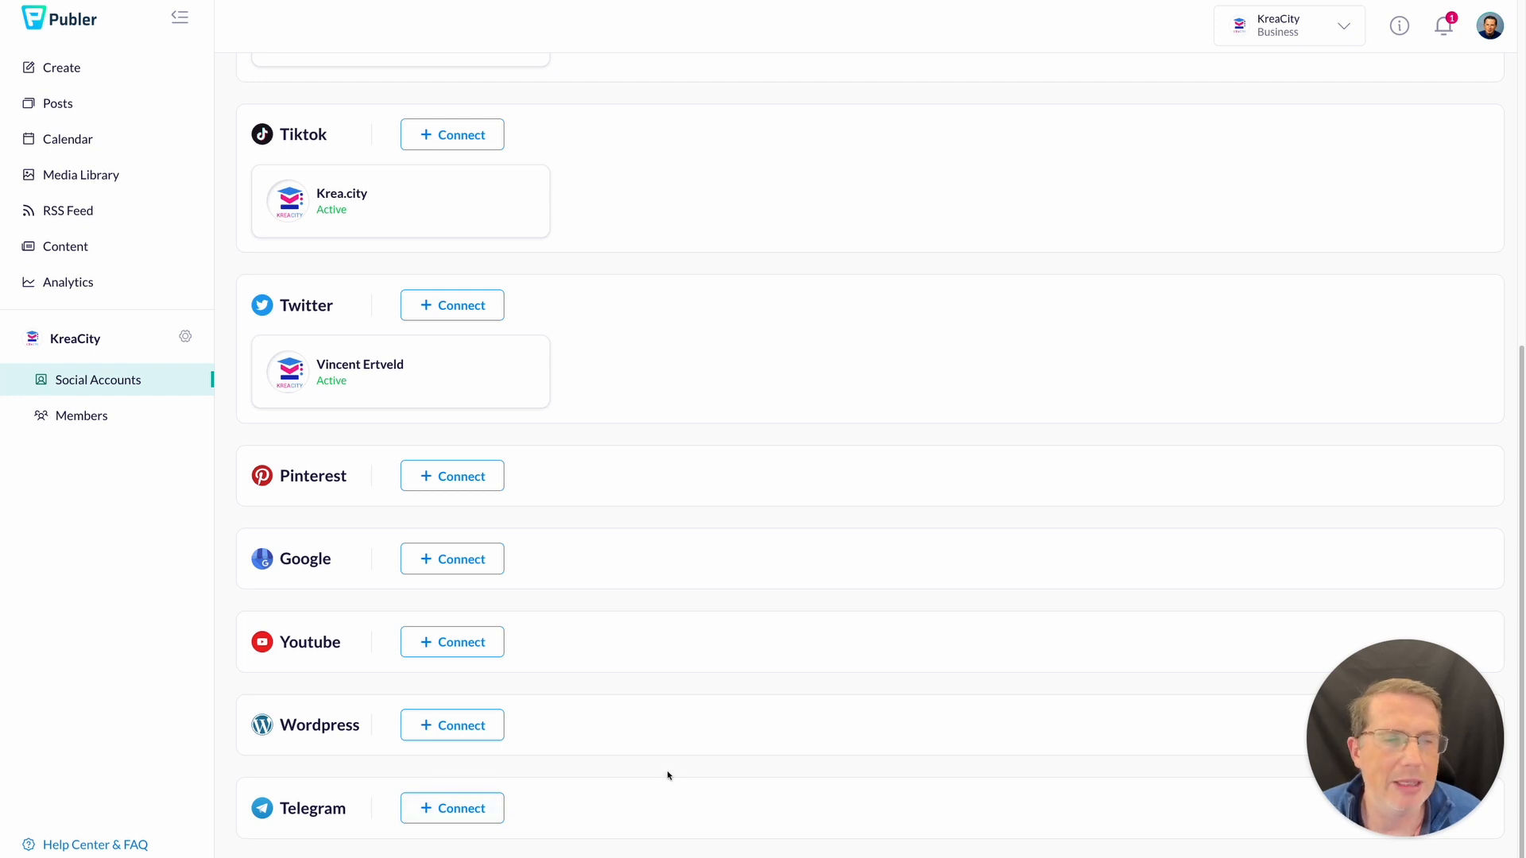
scroll(665, 776, "up", 7)
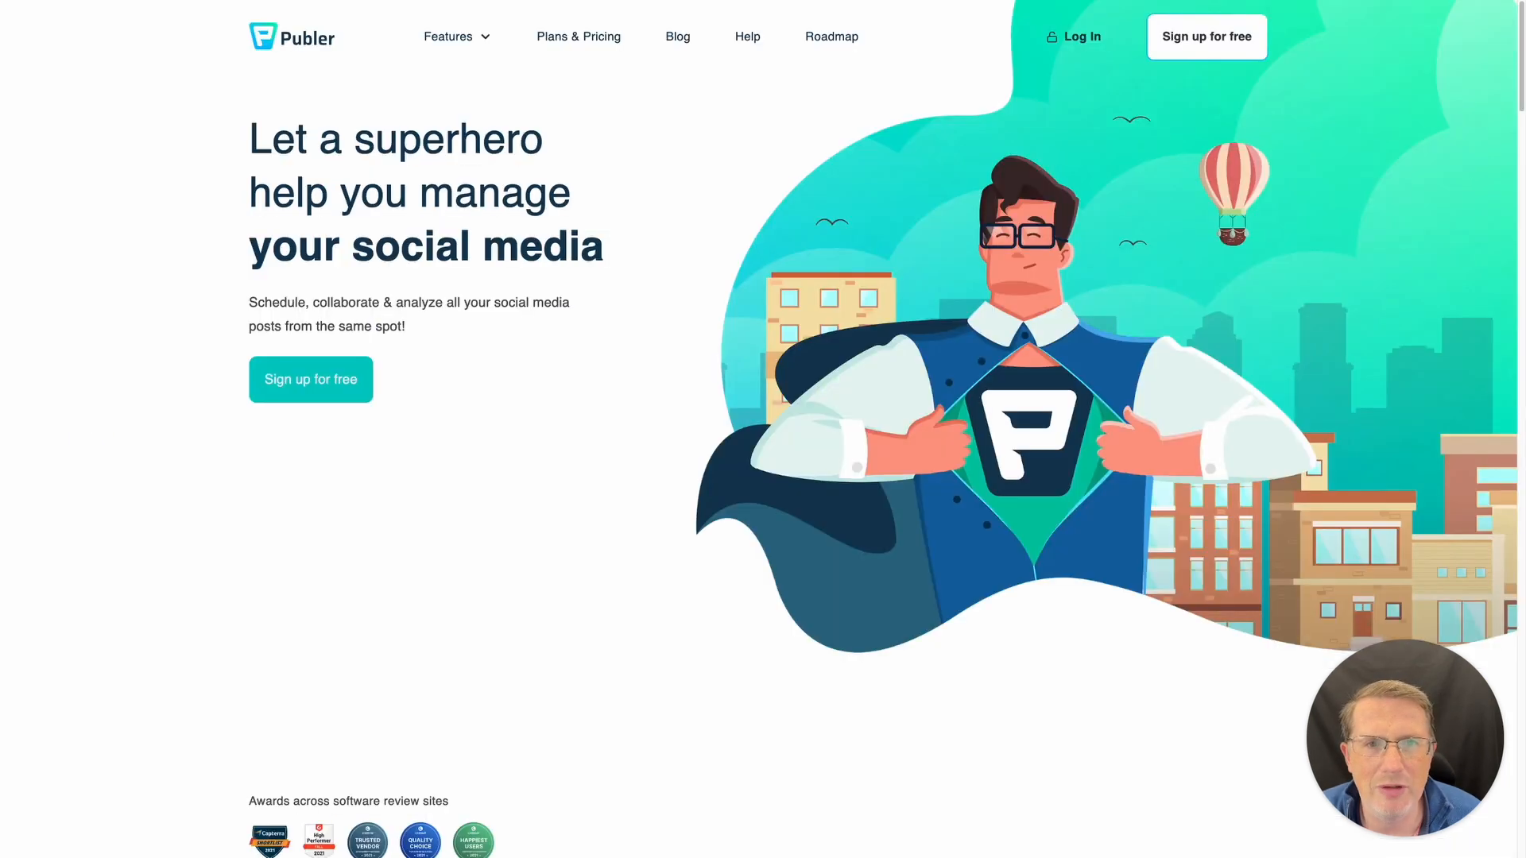
- Open the pricing page and set additional team members to 2
left_click(600, 37)
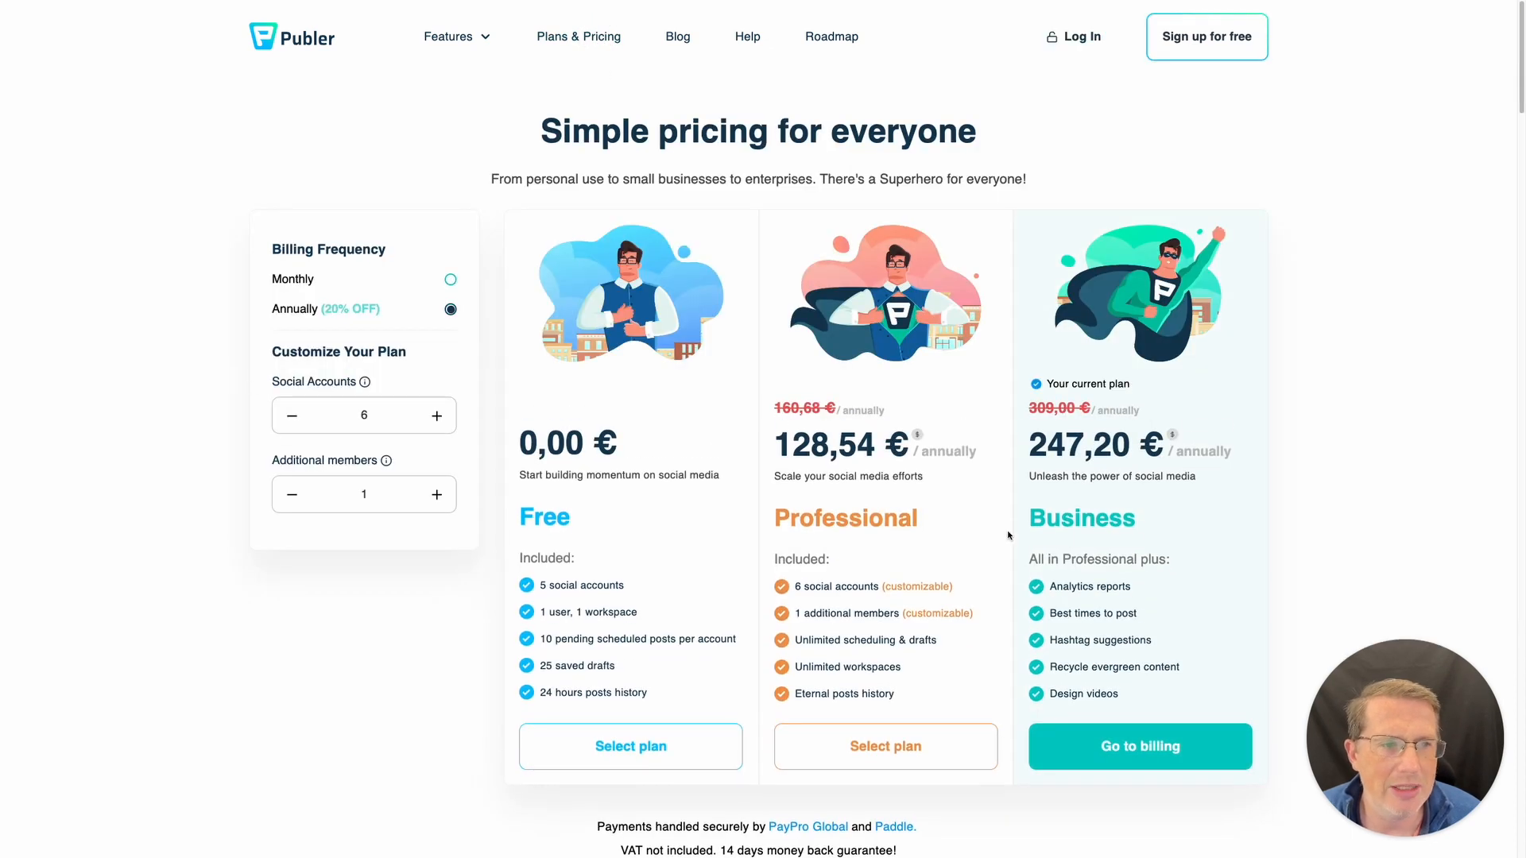
scroll(1137, 560, "down", 1)
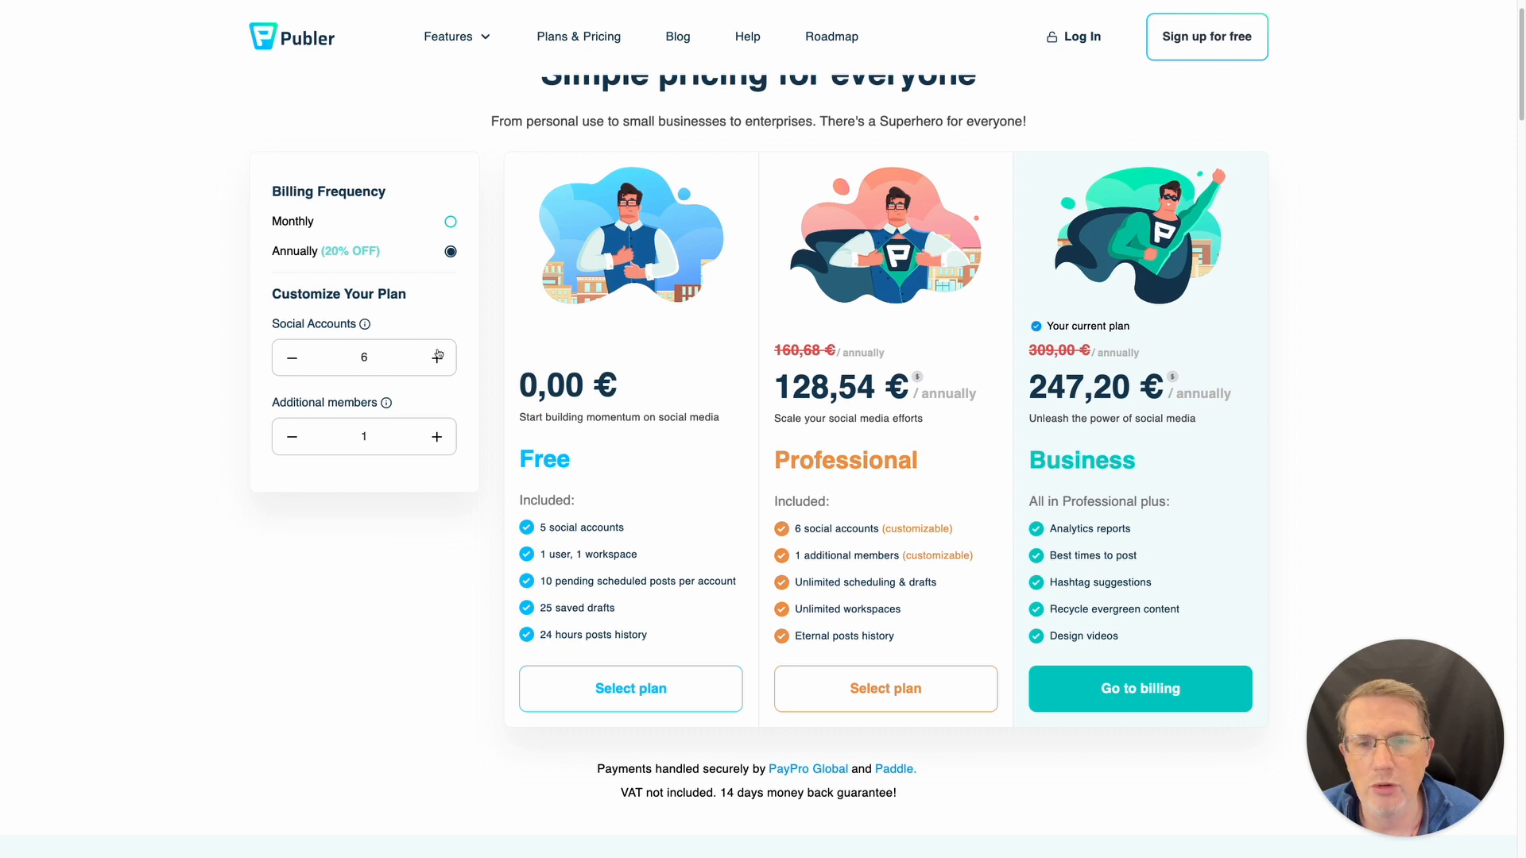
left_click(436, 438)
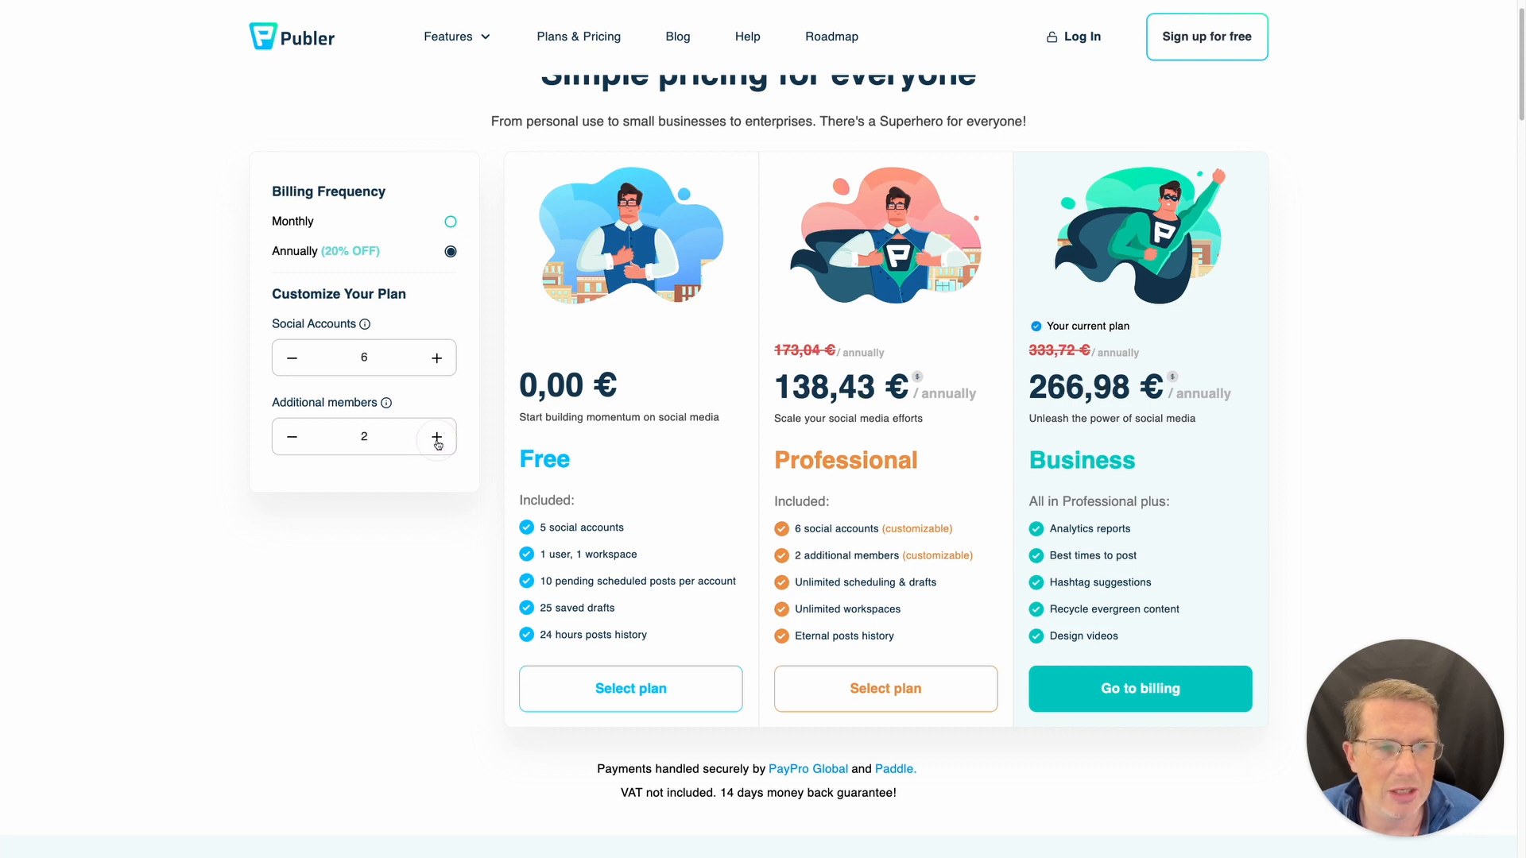
left_click(292, 445)
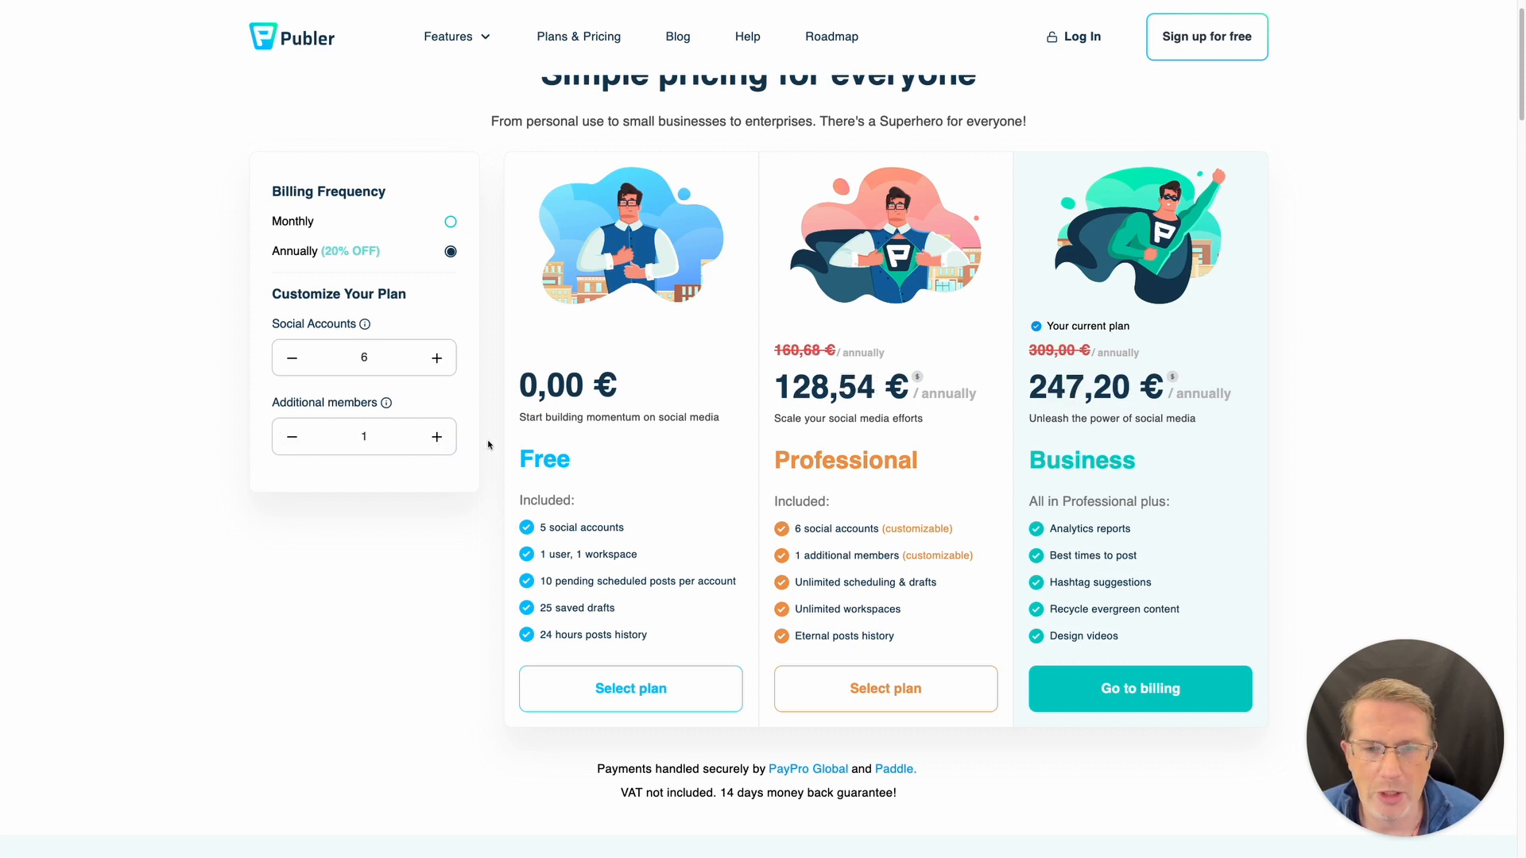
left_click(436, 436)
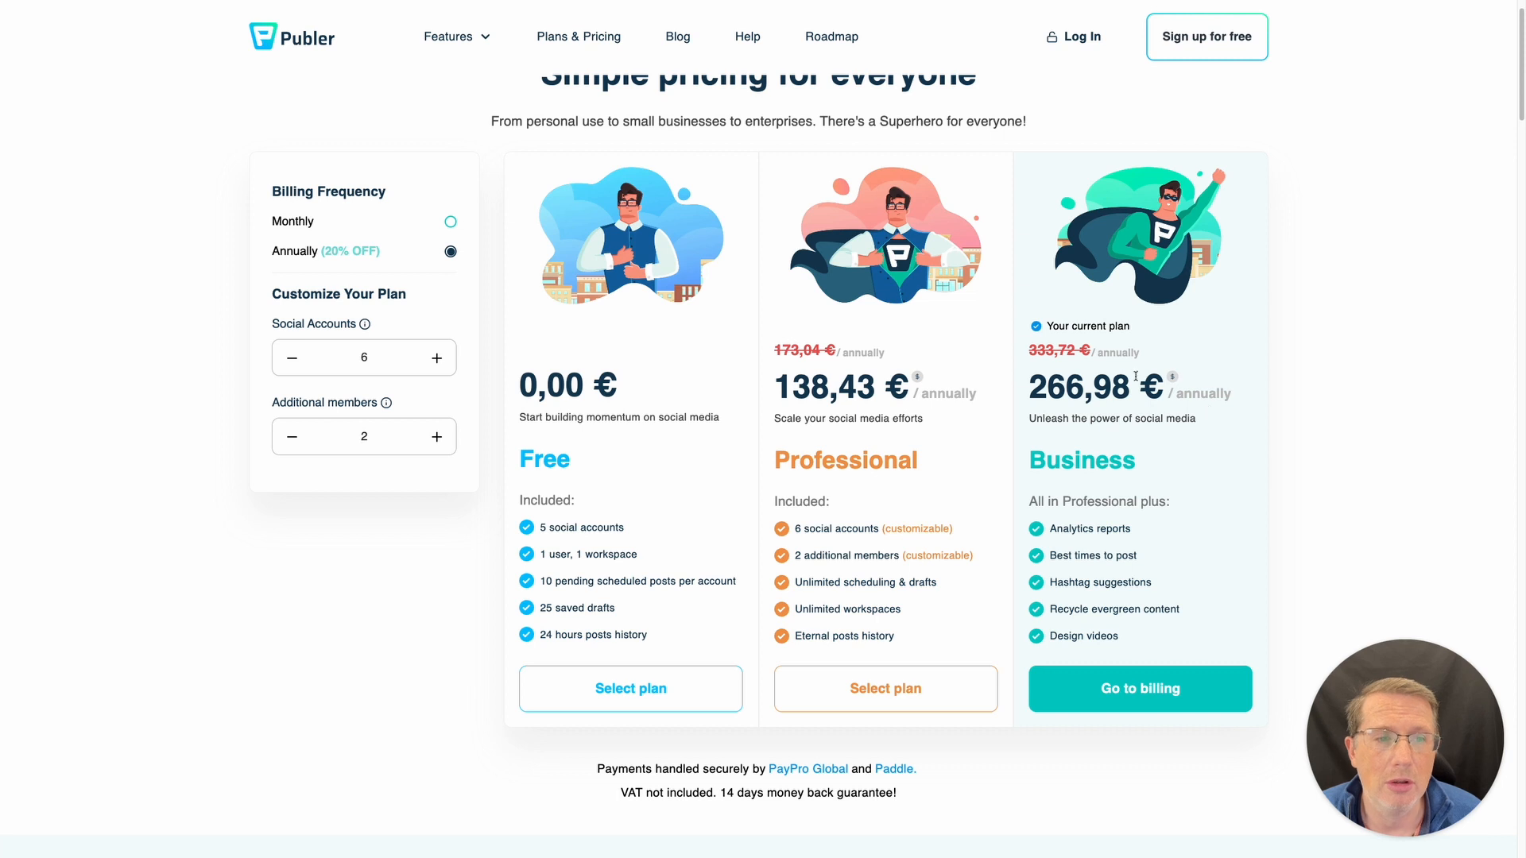
- Highlight the Business plan's annual price and features, then the Professional plan's card
left_click_drag(1031, 383, 1165, 390)
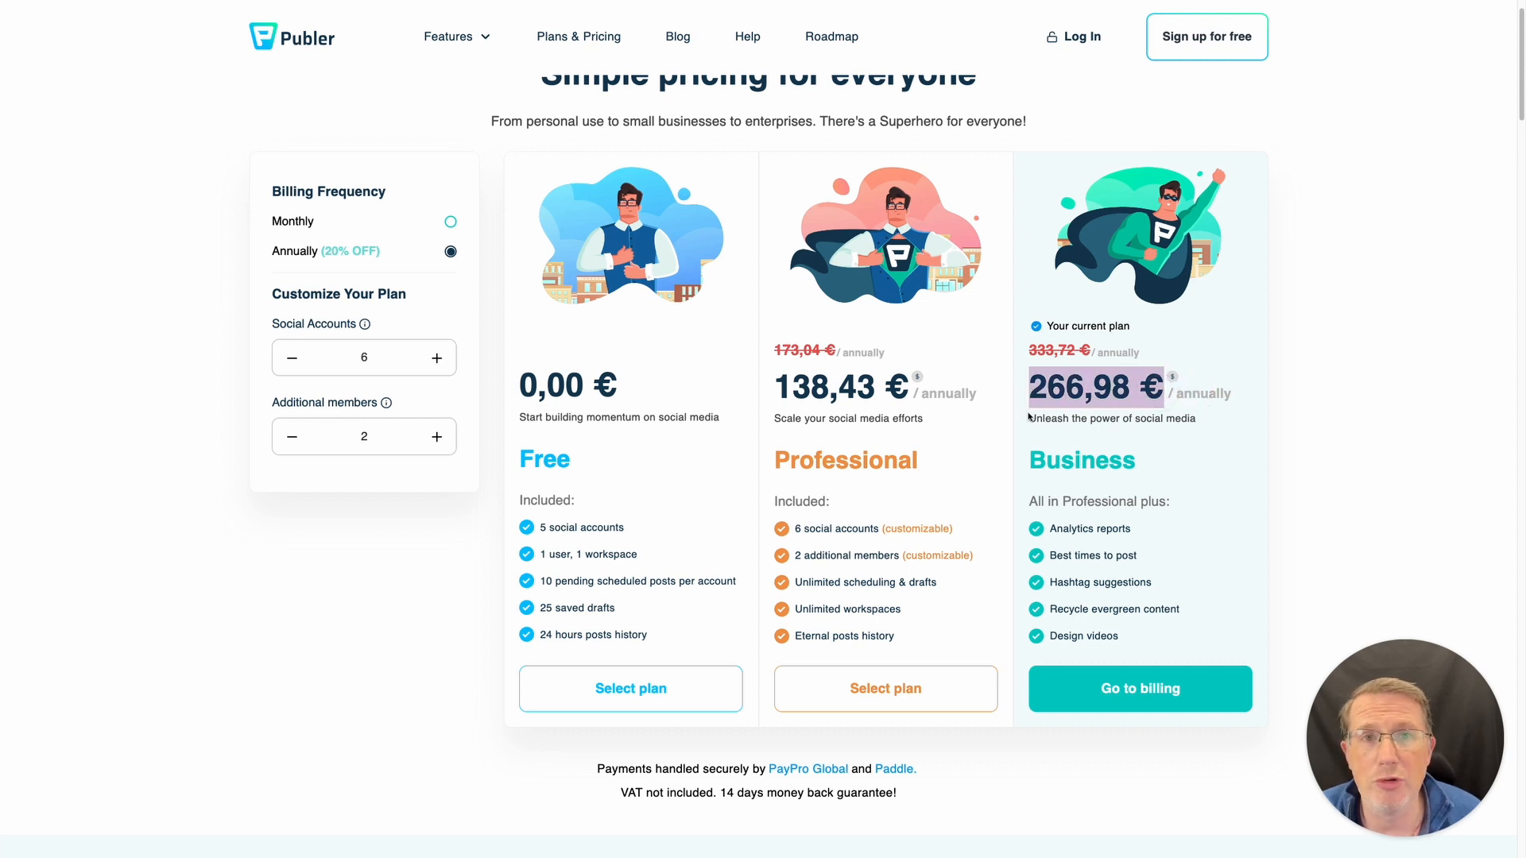
scroll(1029, 419, "down", 1)
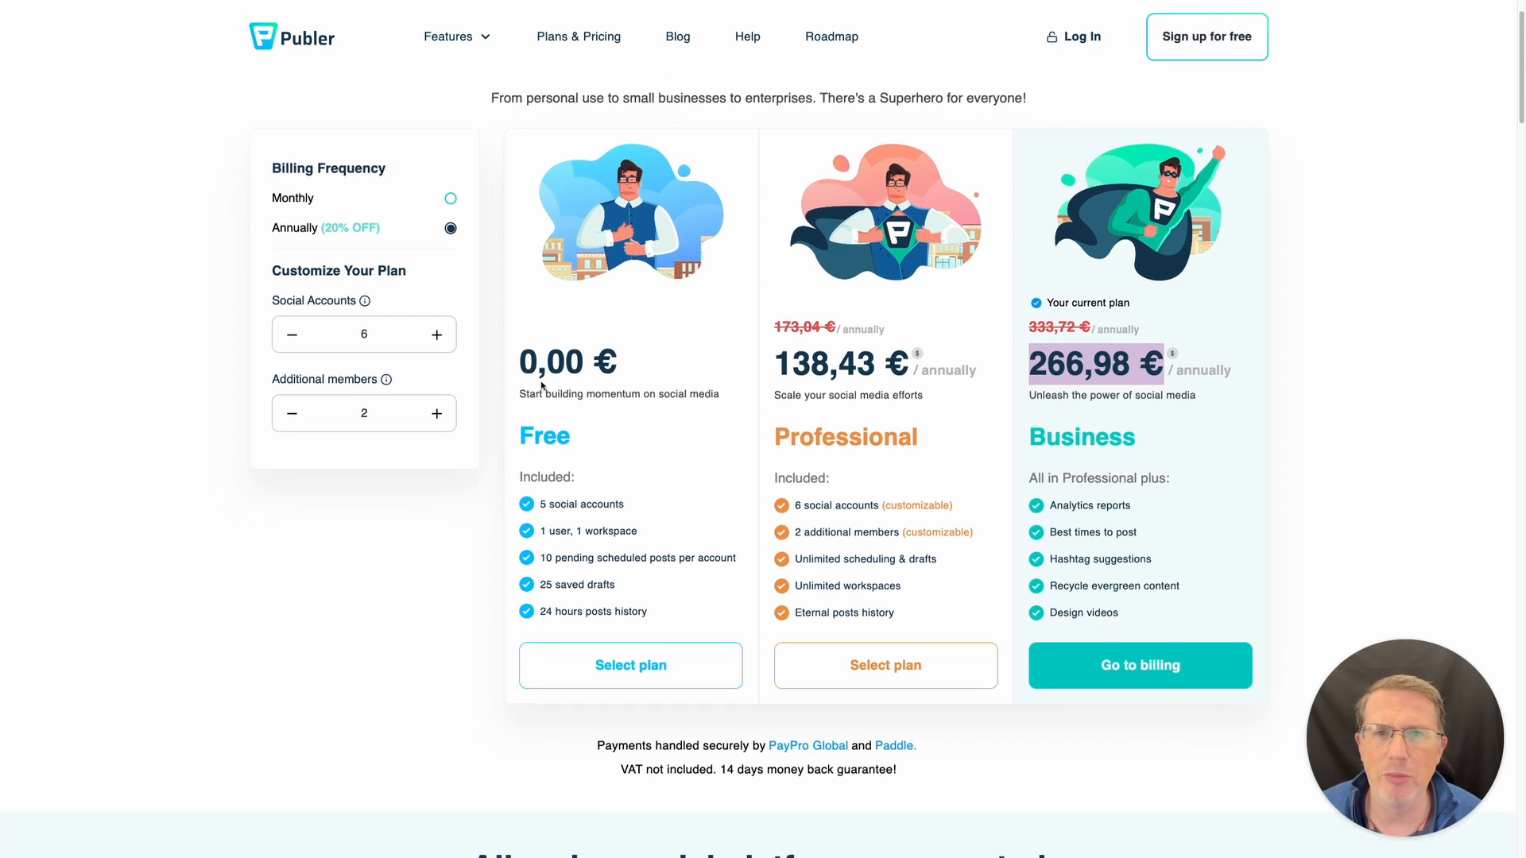
left_click(877, 357)
left_click_drag(1051, 341, 1164, 611)
left_click(1163, 610)
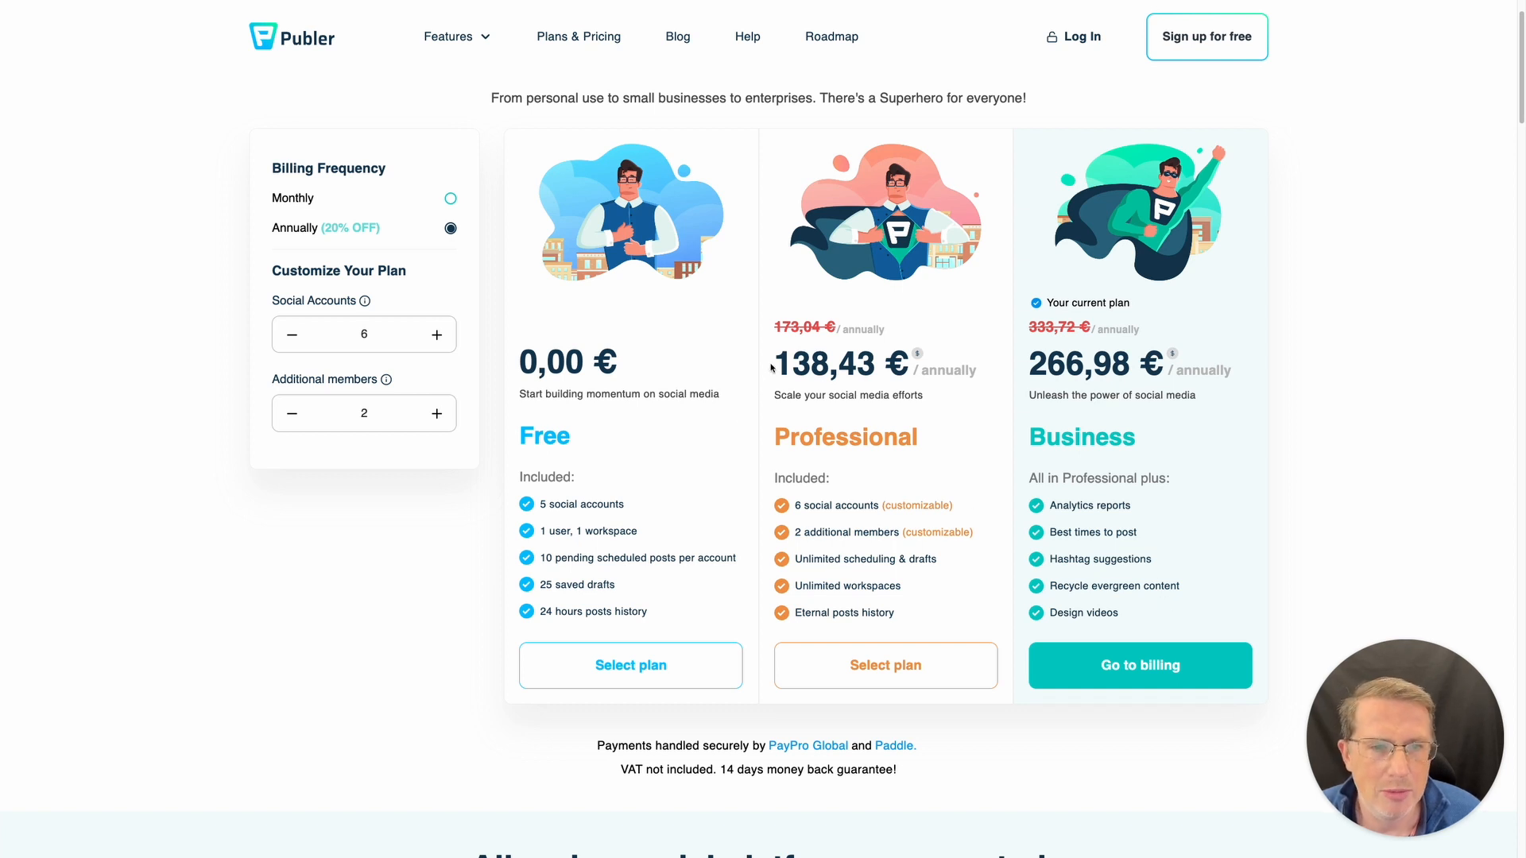
left_click_drag(772, 359, 953, 616)
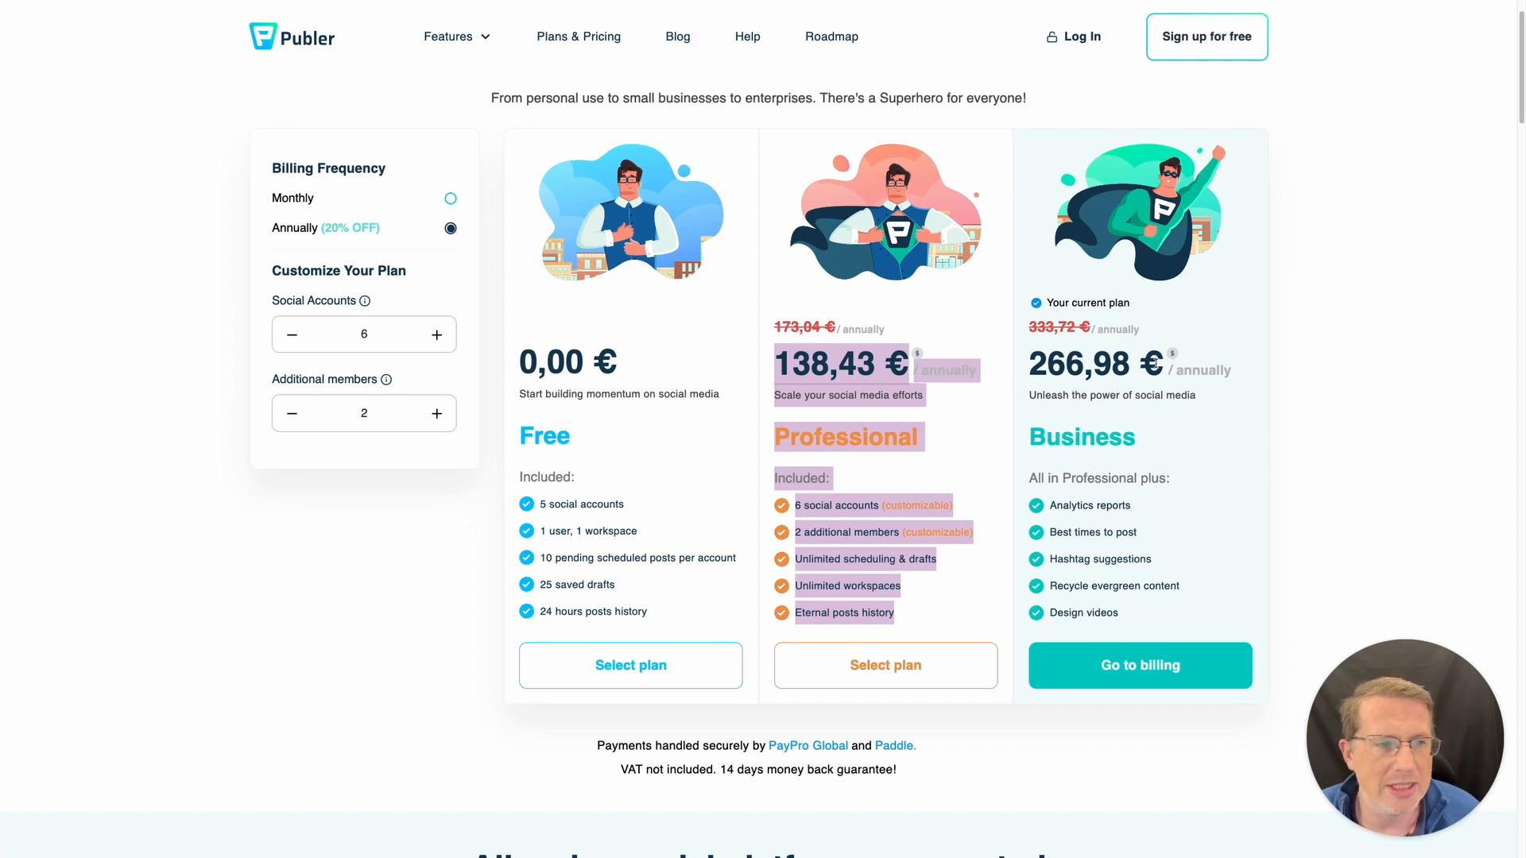
left_click(997, 592)
- Compare the 266,98 € Business price with Professional, set social accounts to 10, and open the composer
double_click(1095, 366)
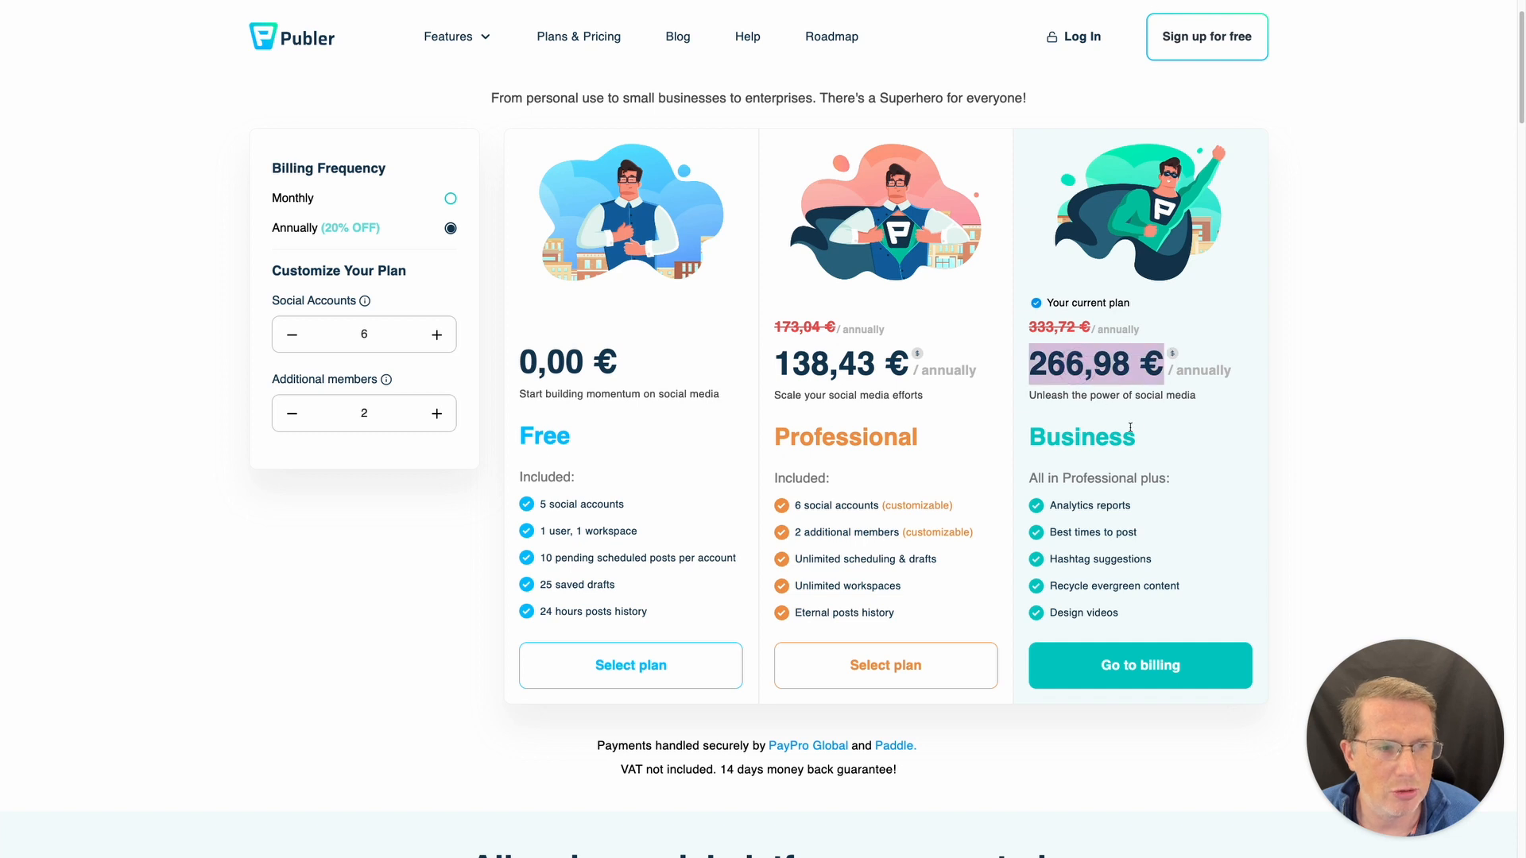
left_click(799, 381)
left_click_drag(776, 358, 942, 616)
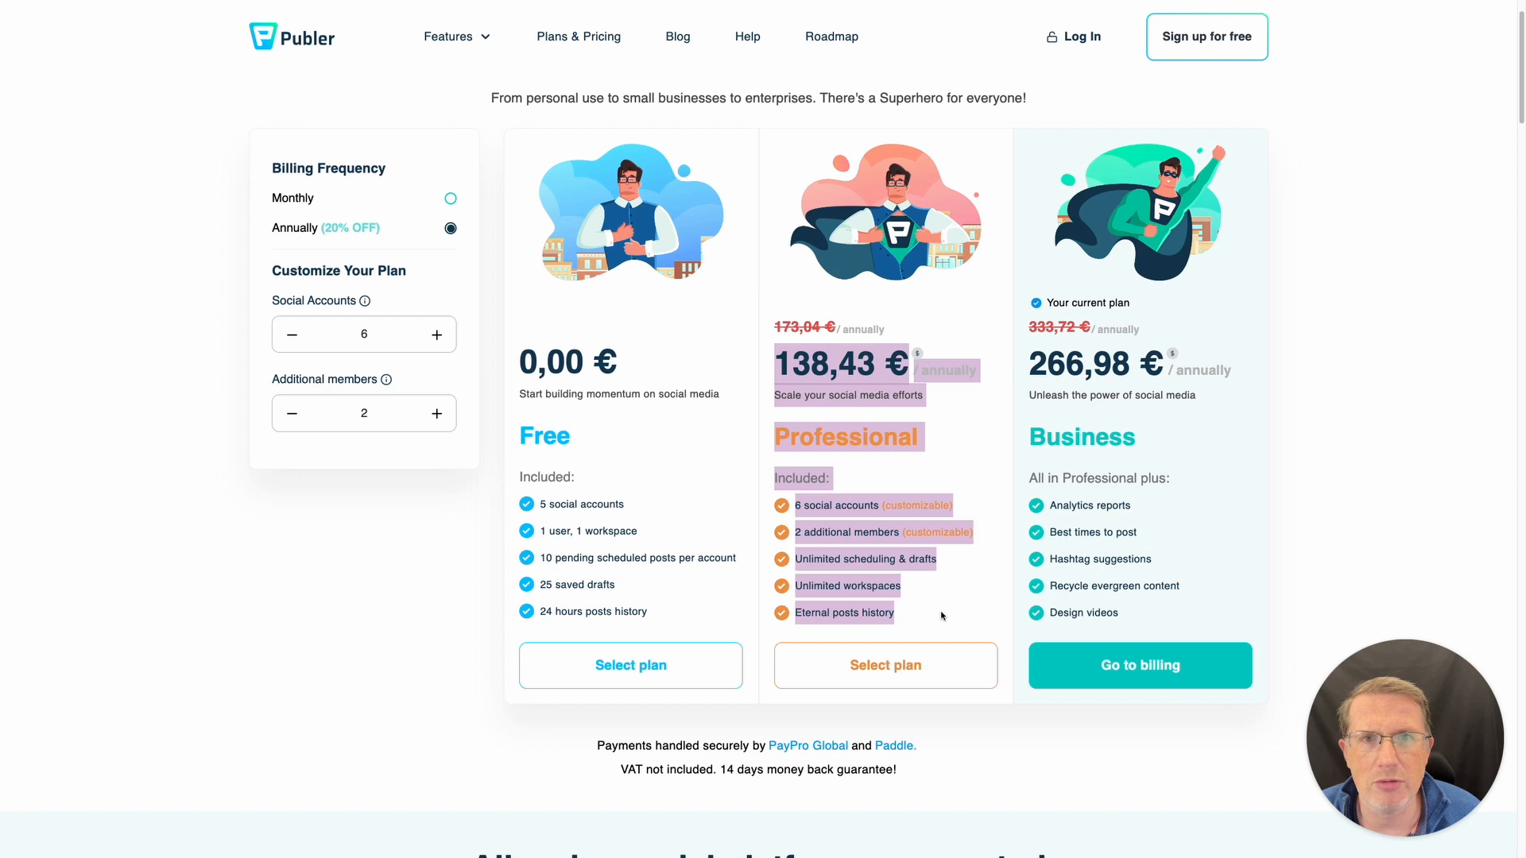
left_click(828, 410)
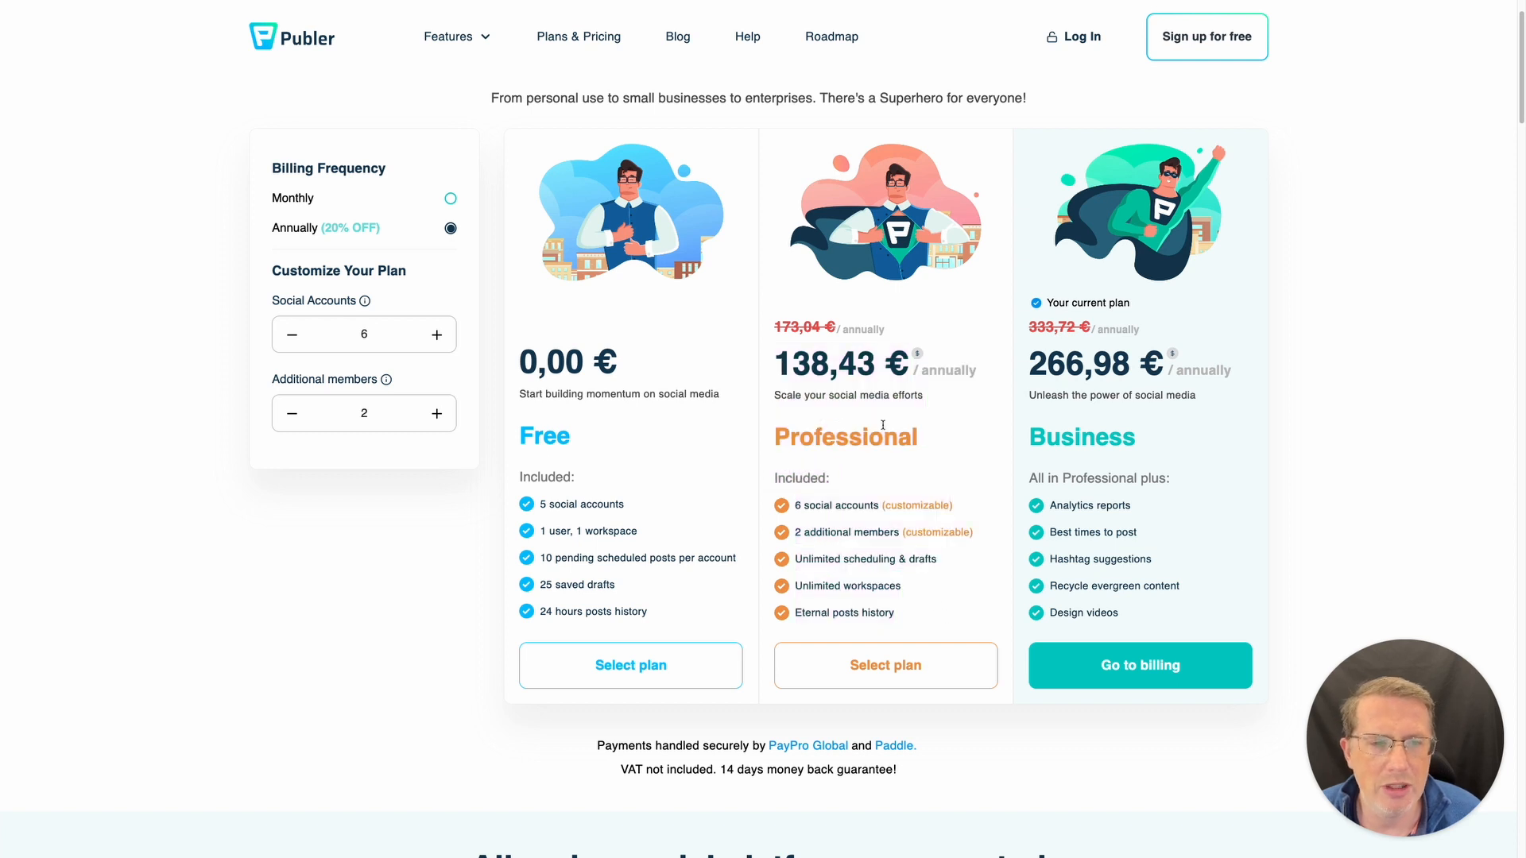
left_click(437, 335)
left_click(436, 334)
left_click(436, 335)
left_click(437, 335)
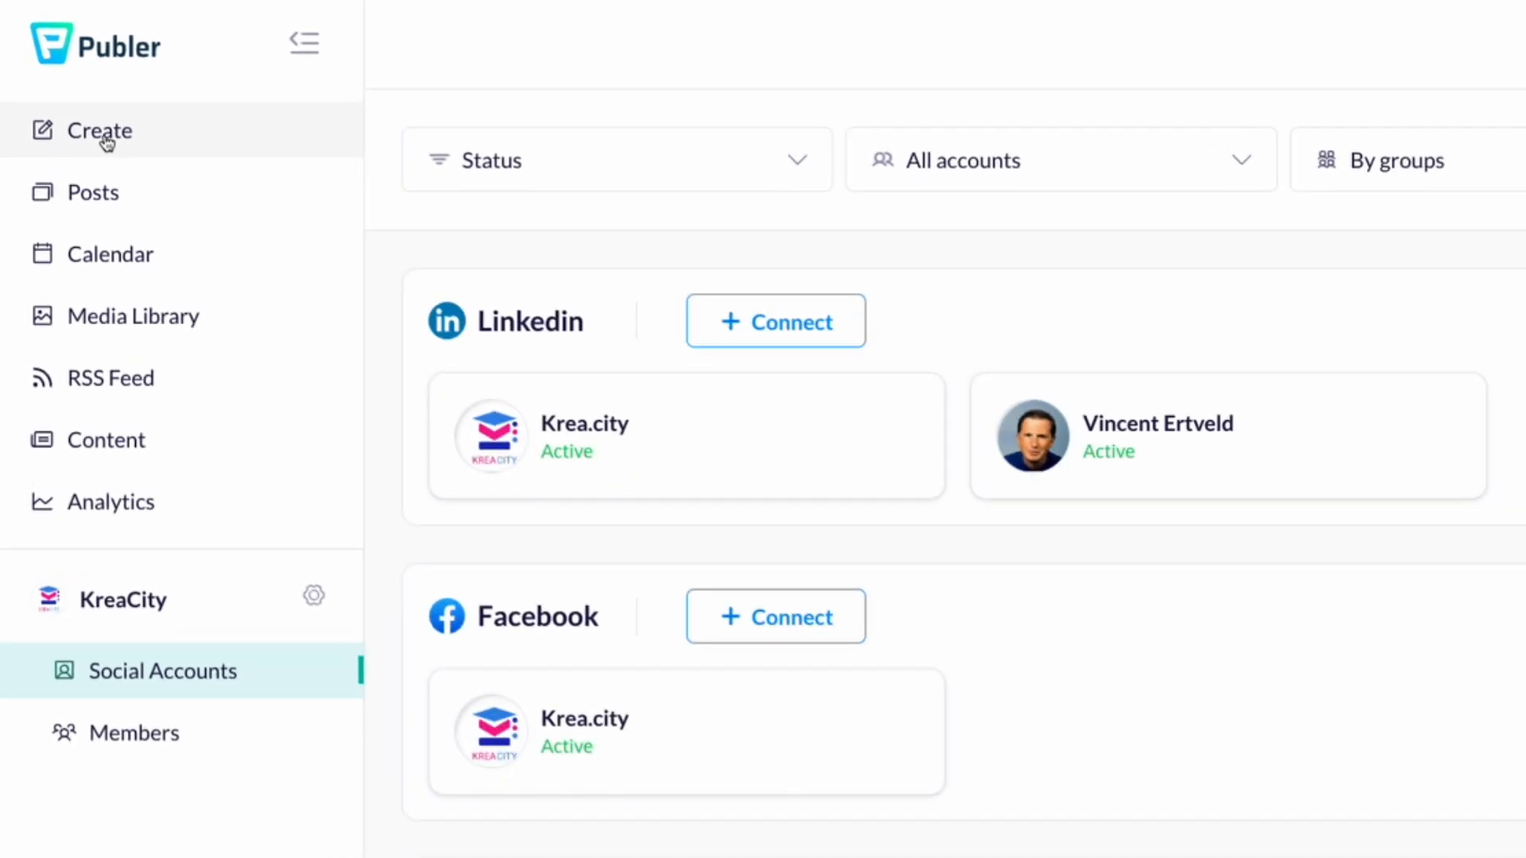
left_click(106, 141)
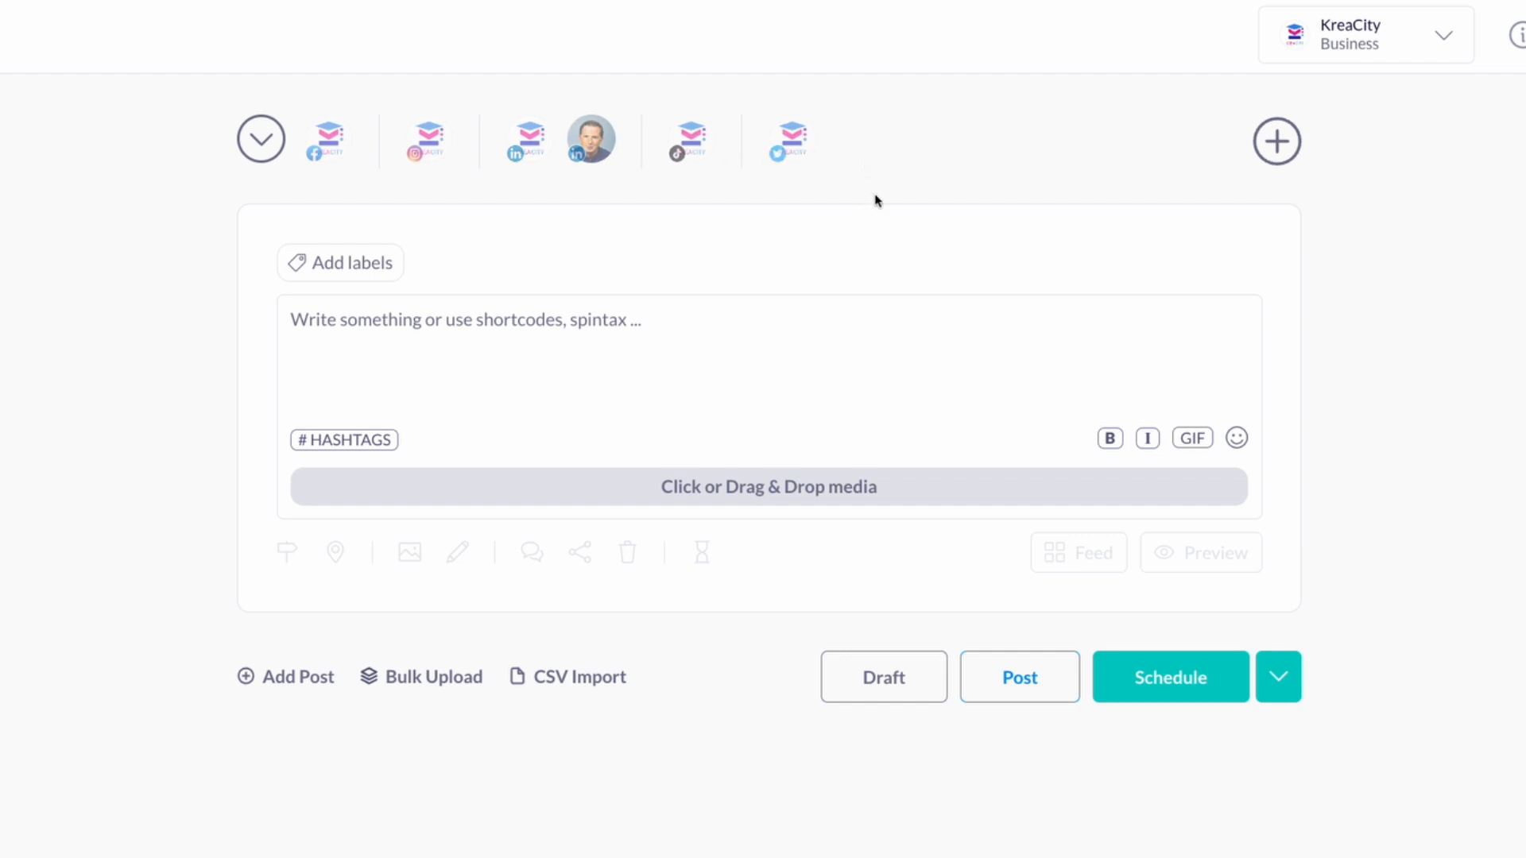
- Select the Twitter account for the new post and switch to the Coda content doc
left_click(792, 140)
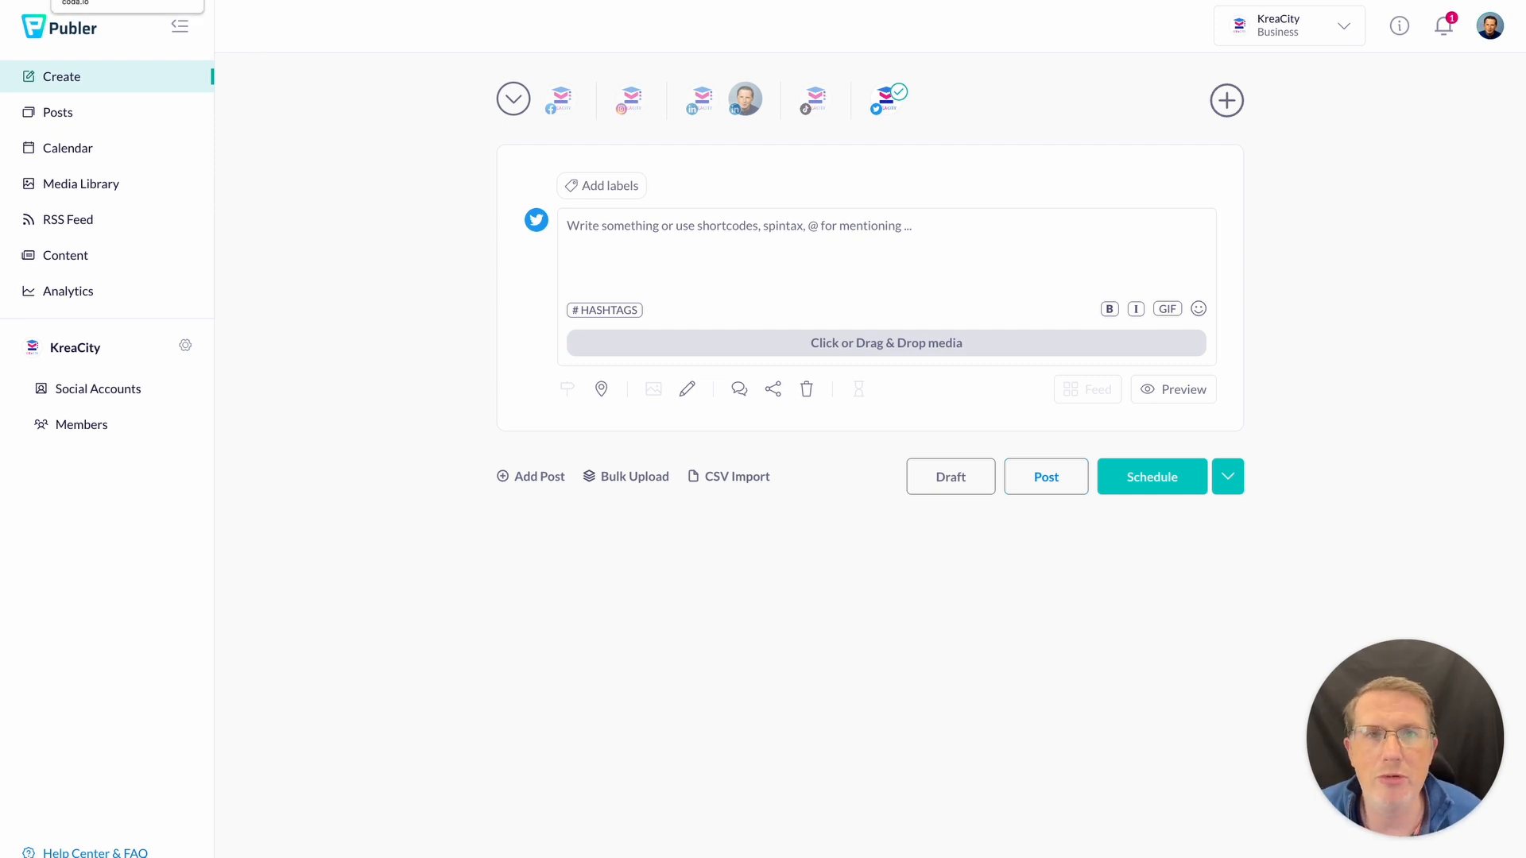
left_click(120, 0)
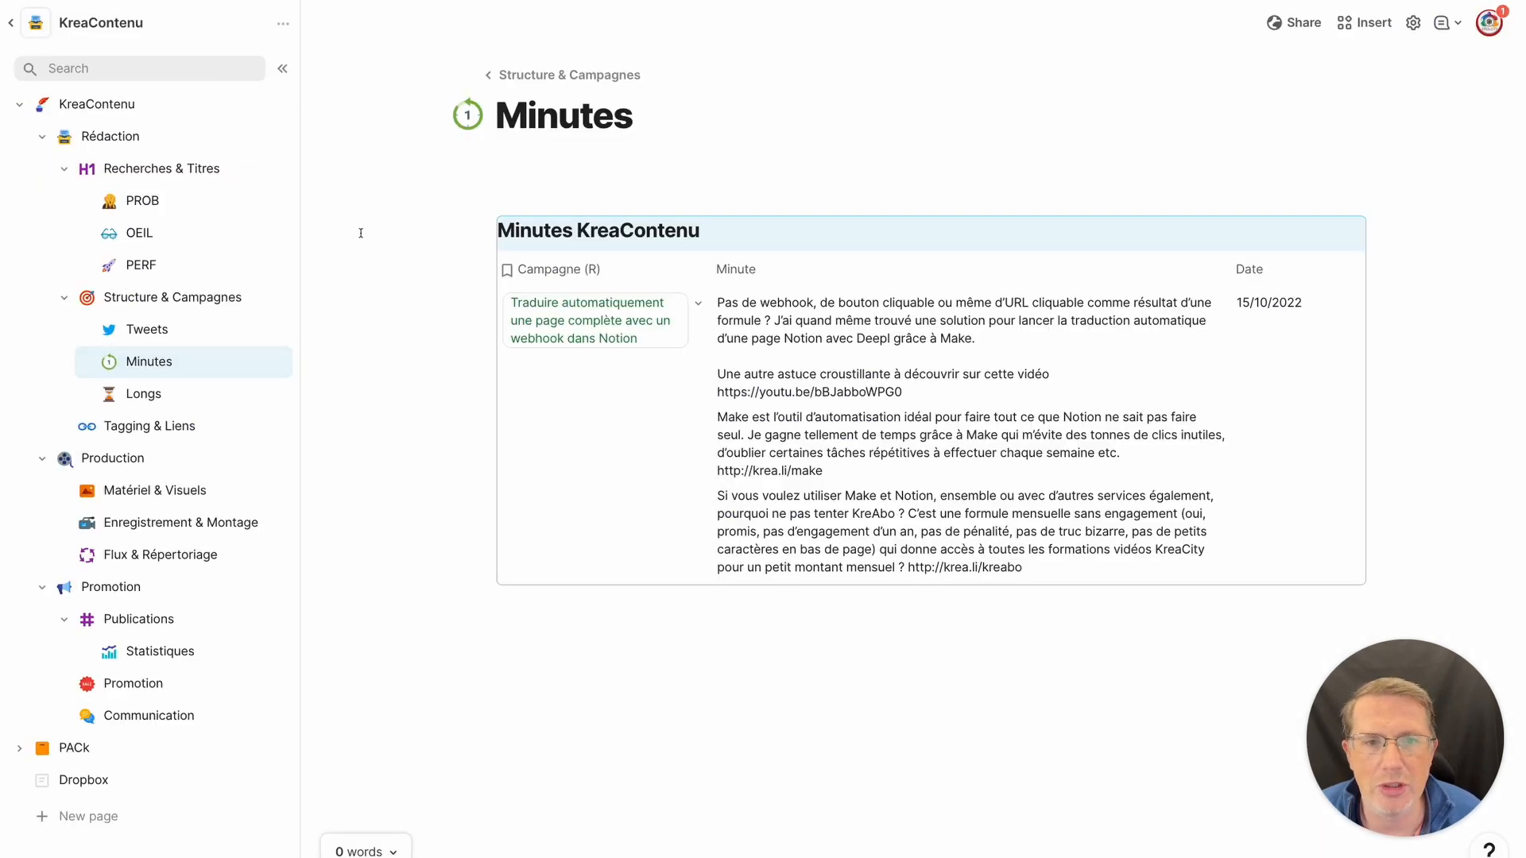
- Open the Tweets page and copy the first tweet's full text
left_click(152, 330)
left_click(616, 301)
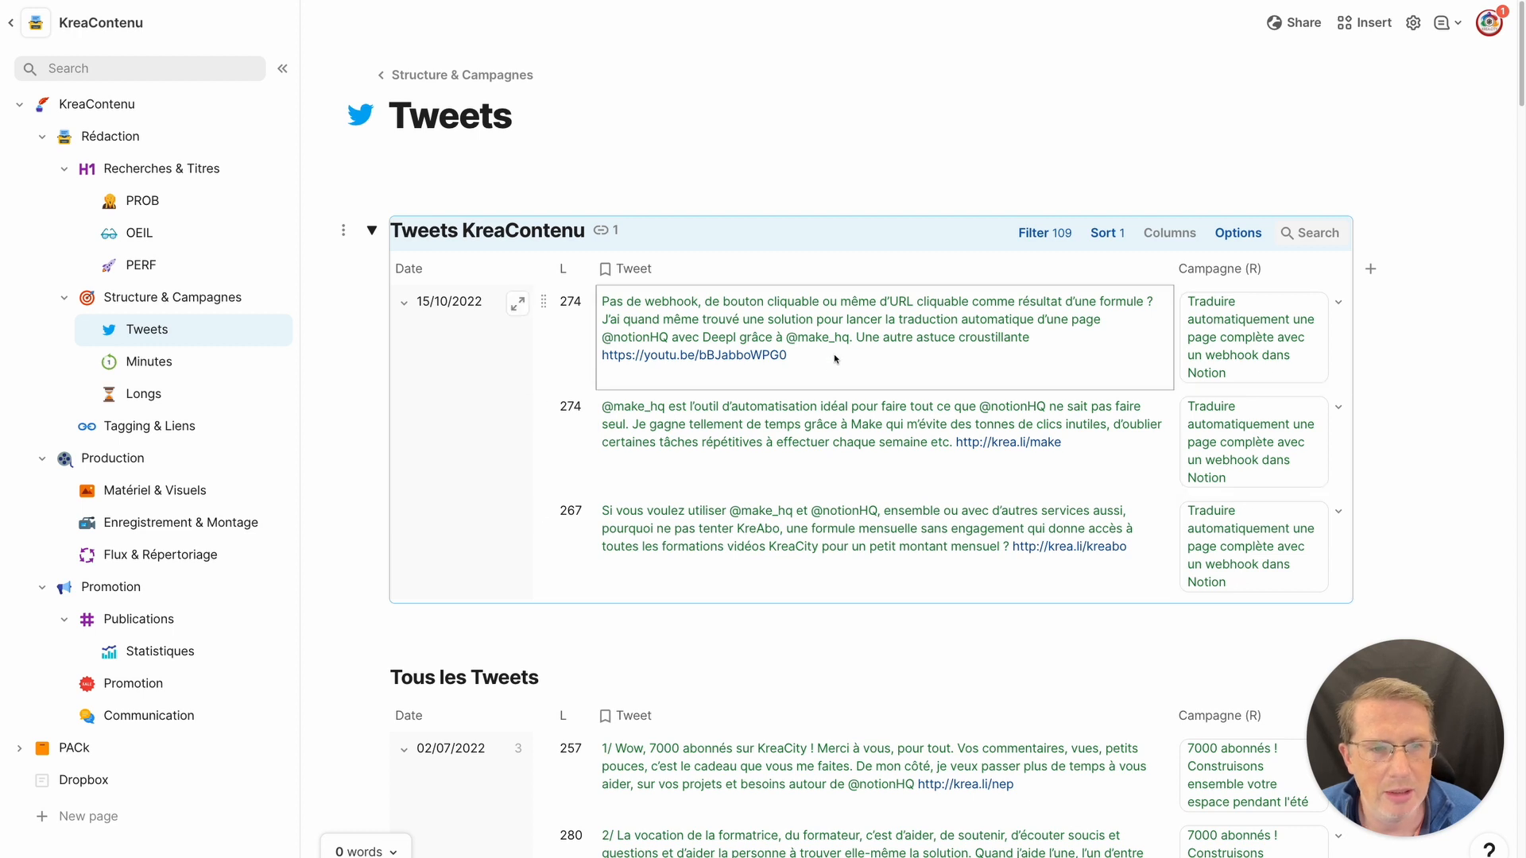
left_click(637, 304)
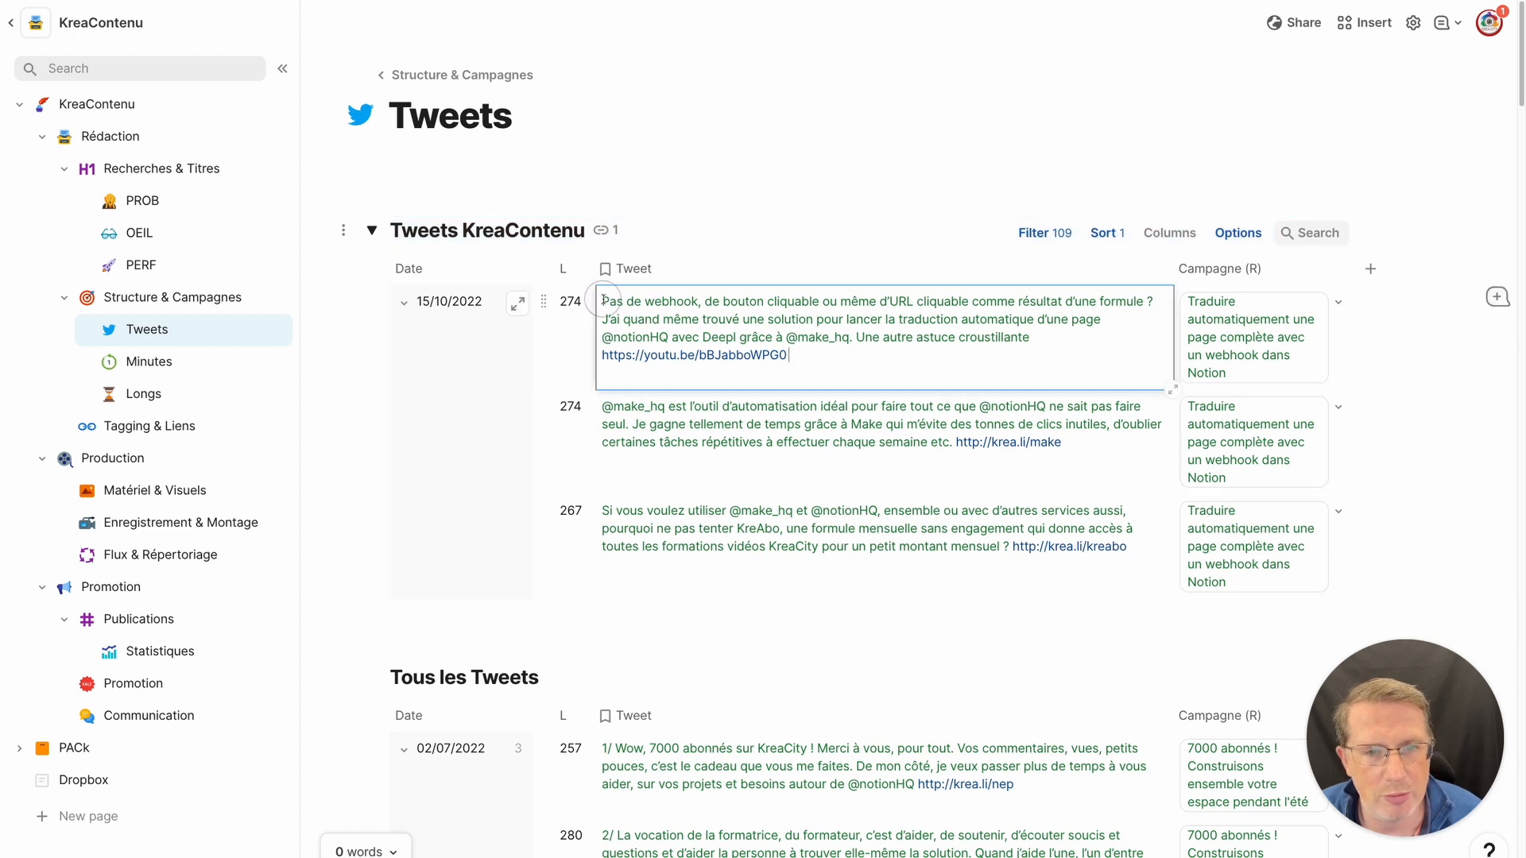
left_click_drag(601, 301, 825, 368)
key("super+c")
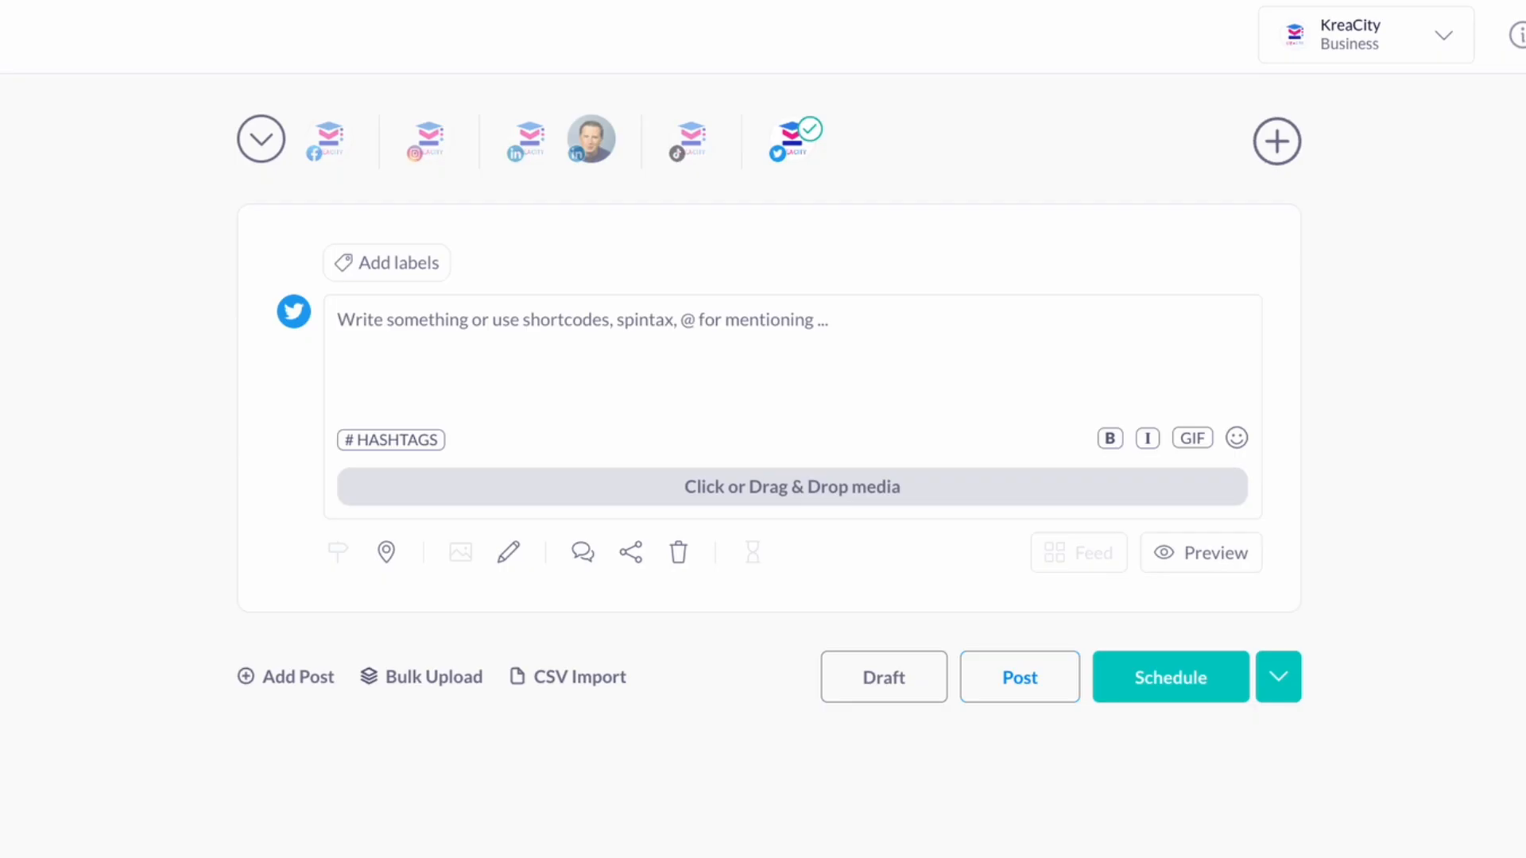
left_click(368, 344)
key("super+v")
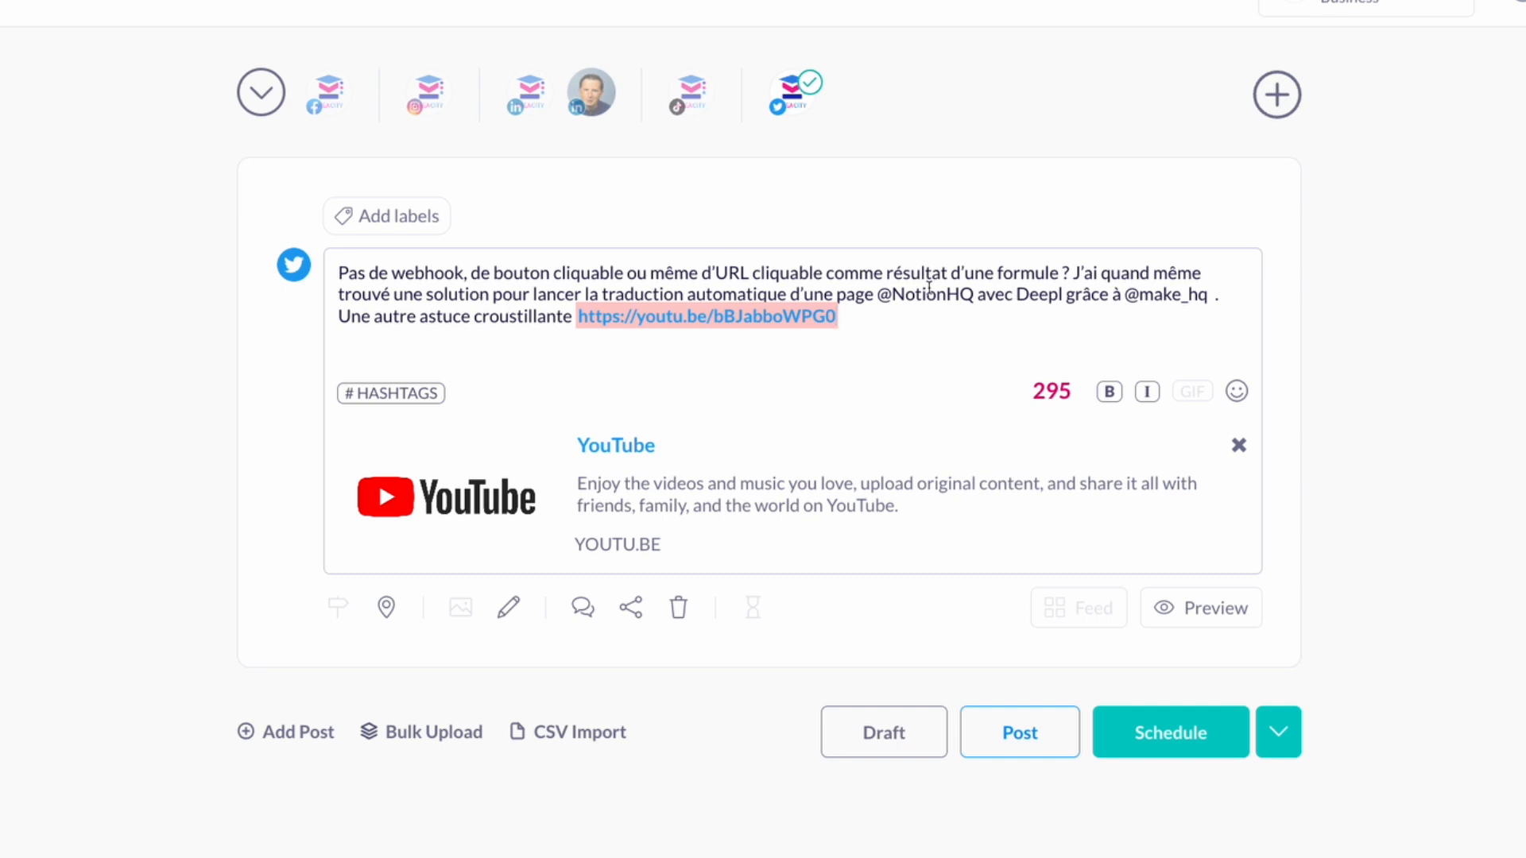
left_click(971, 296)
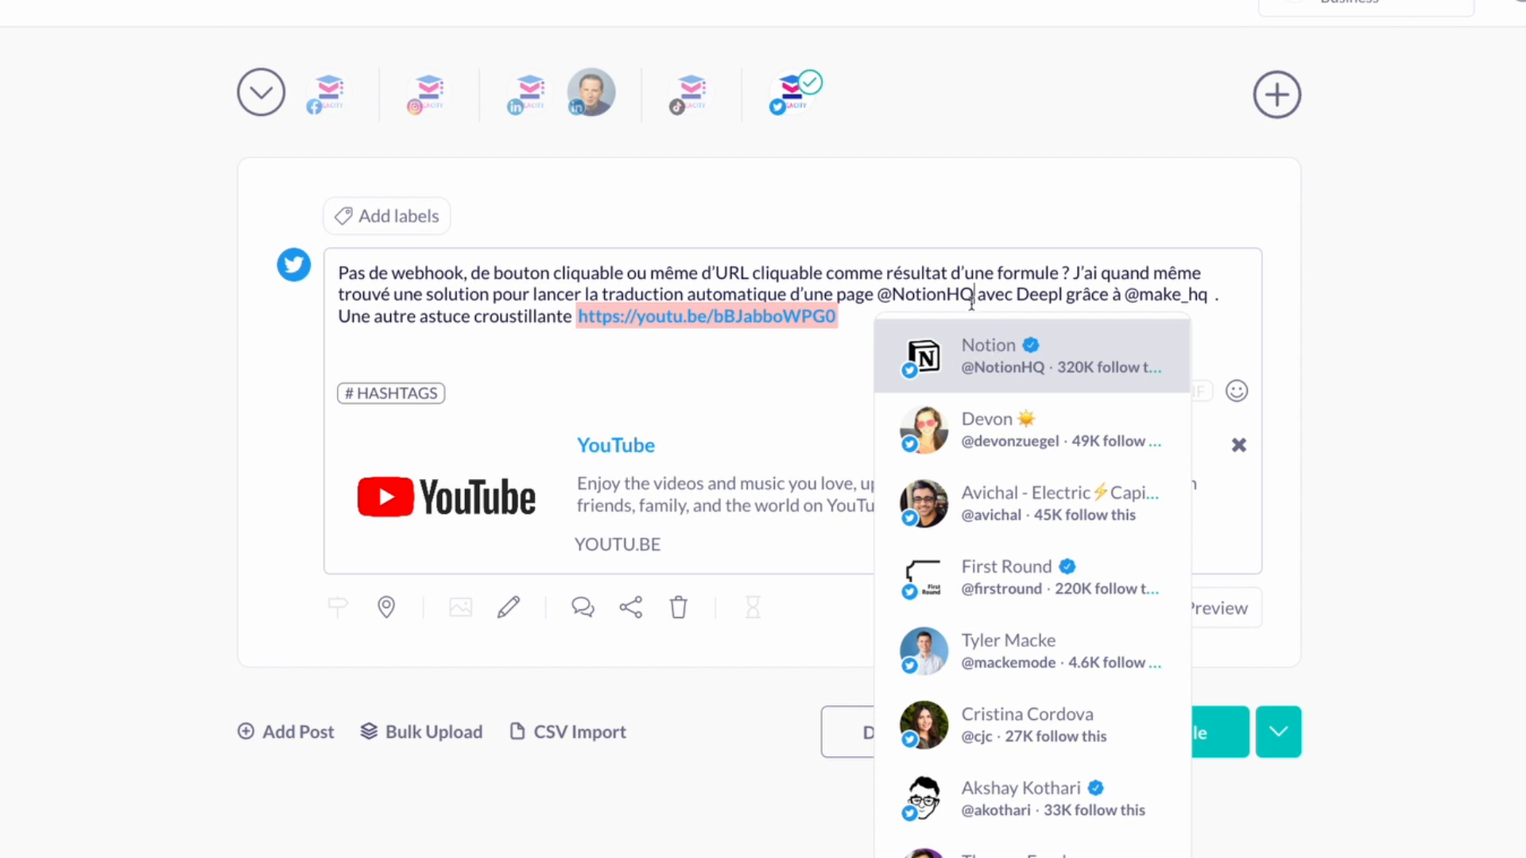
left_click(976, 367)
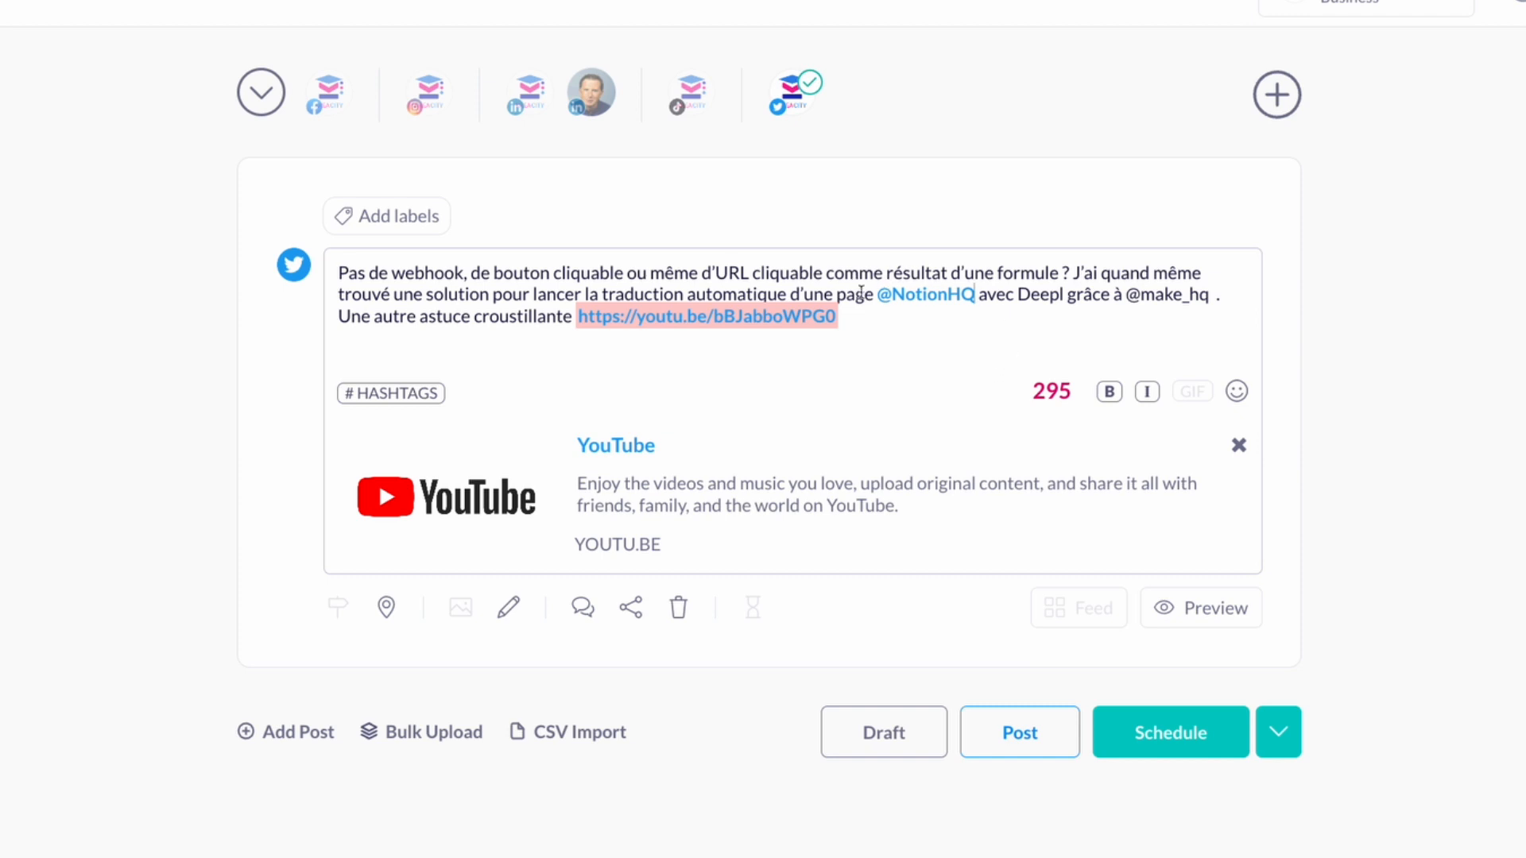
left_click(1210, 295)
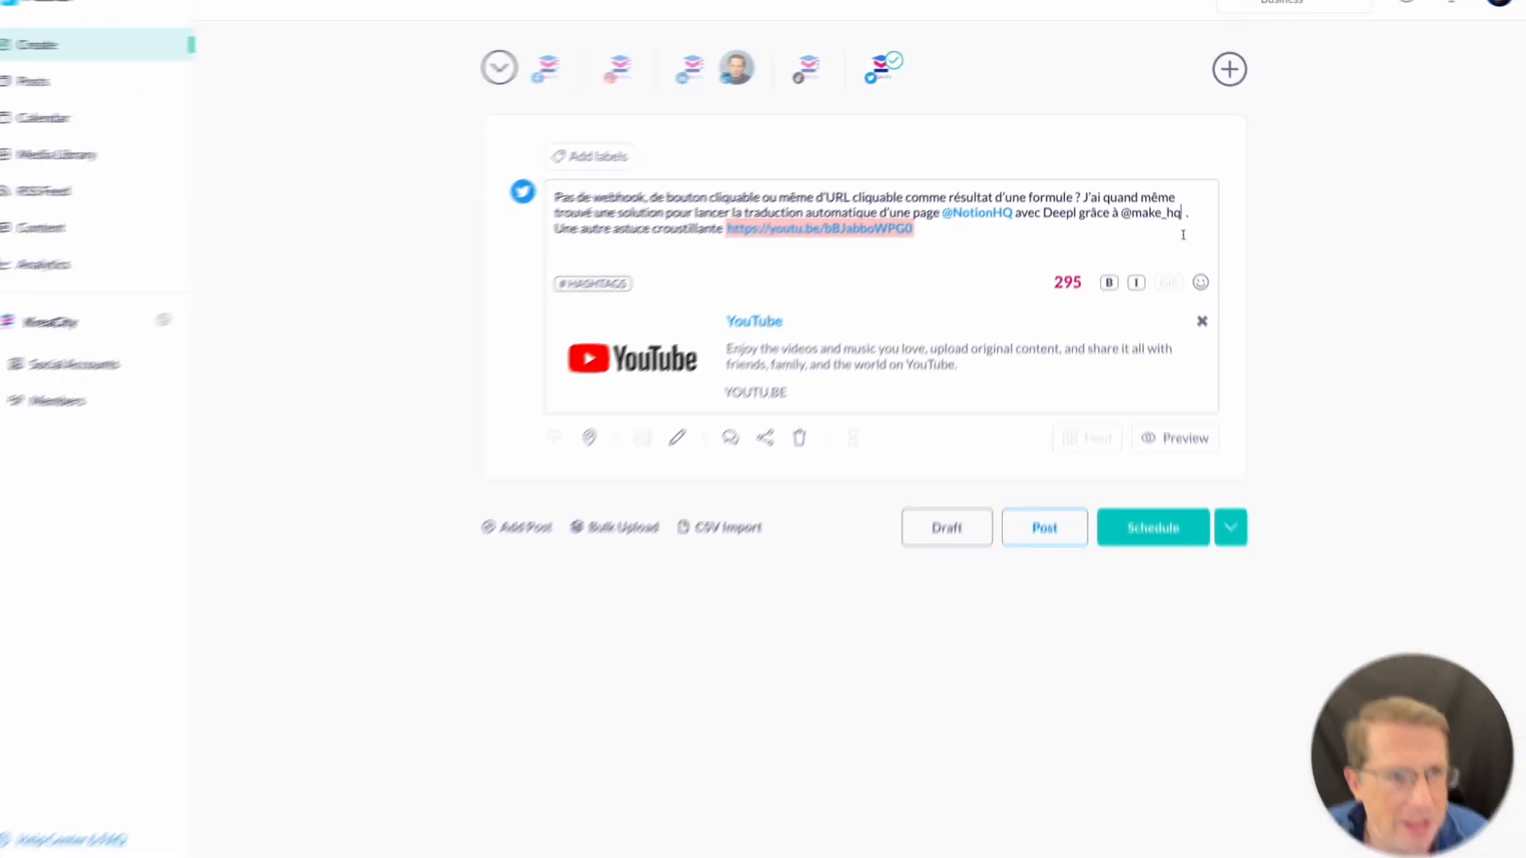
double_click(1169, 217)
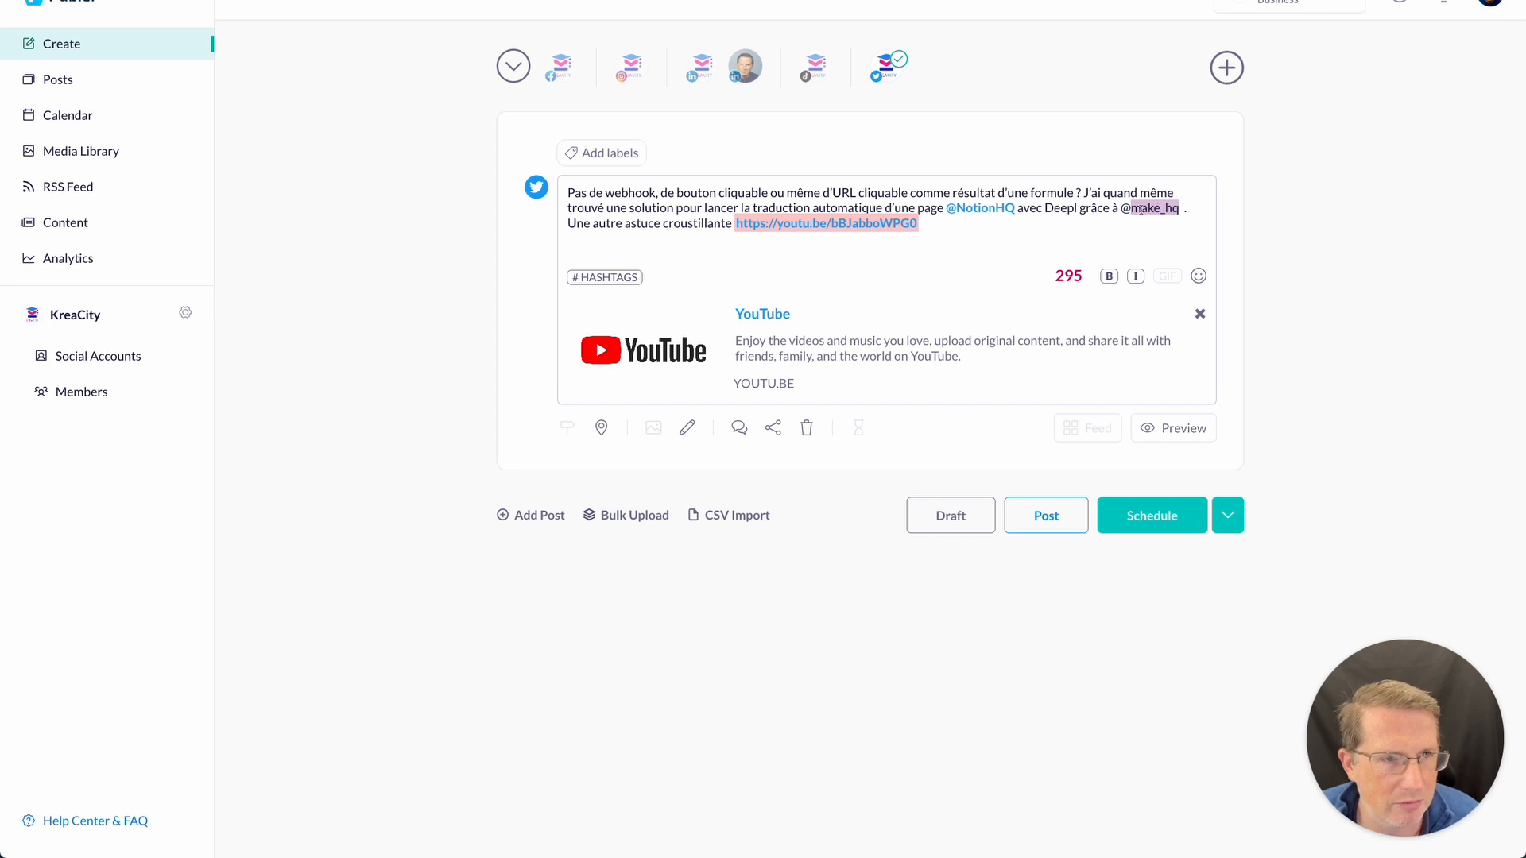
key("BackSpace")
key("BackSpace")
key("BackSpace")
key("BackSpace")
key("BackSpace")
type("ke")
key("BackSpace")
key("BackSpace")
key("BackSpace")
key("BackSpace")
key("BackSpace")
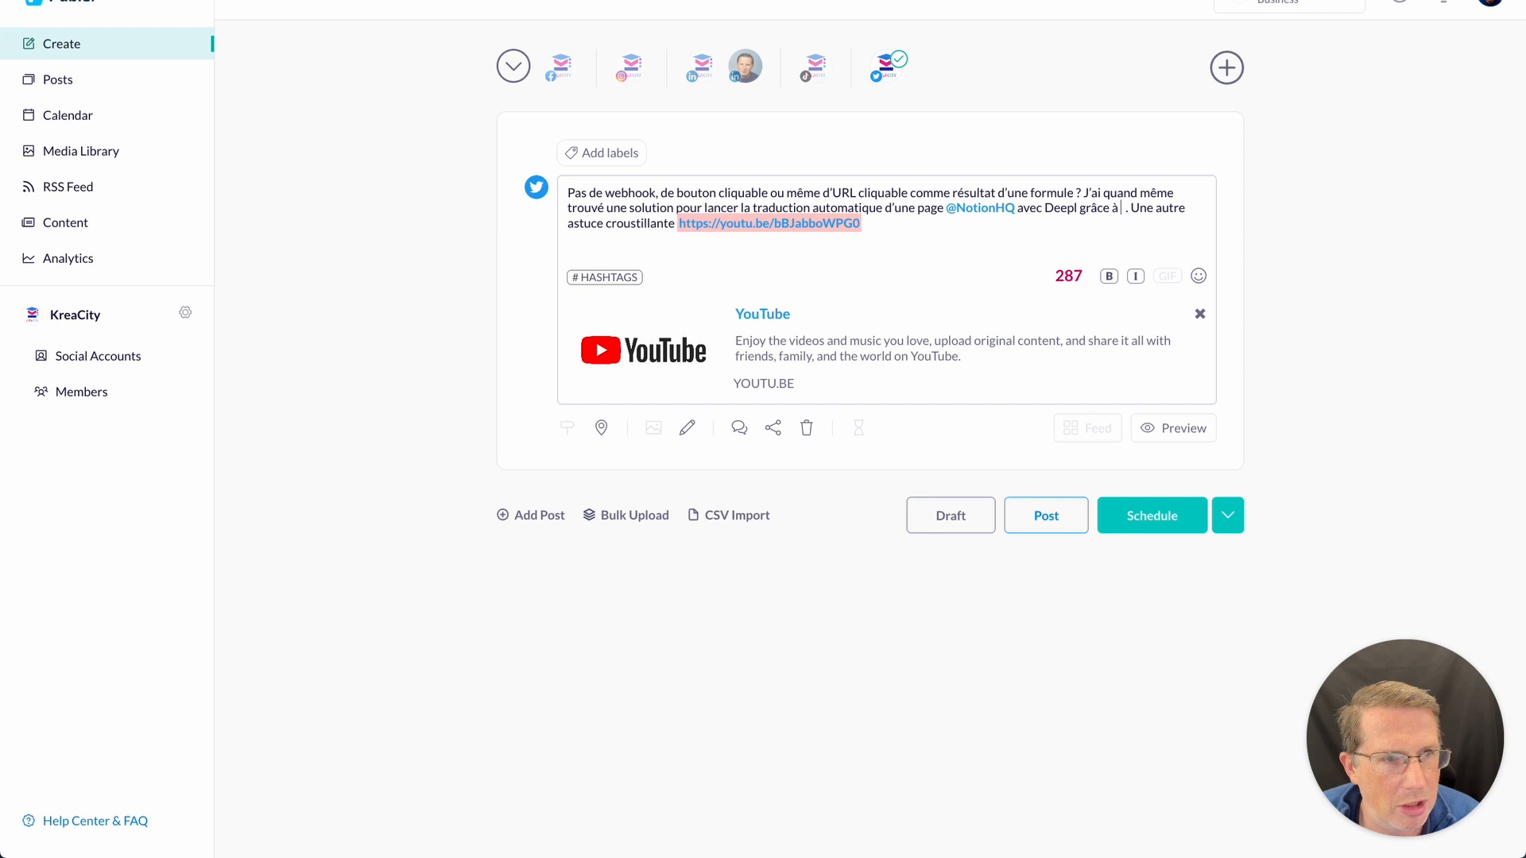
type("@m")
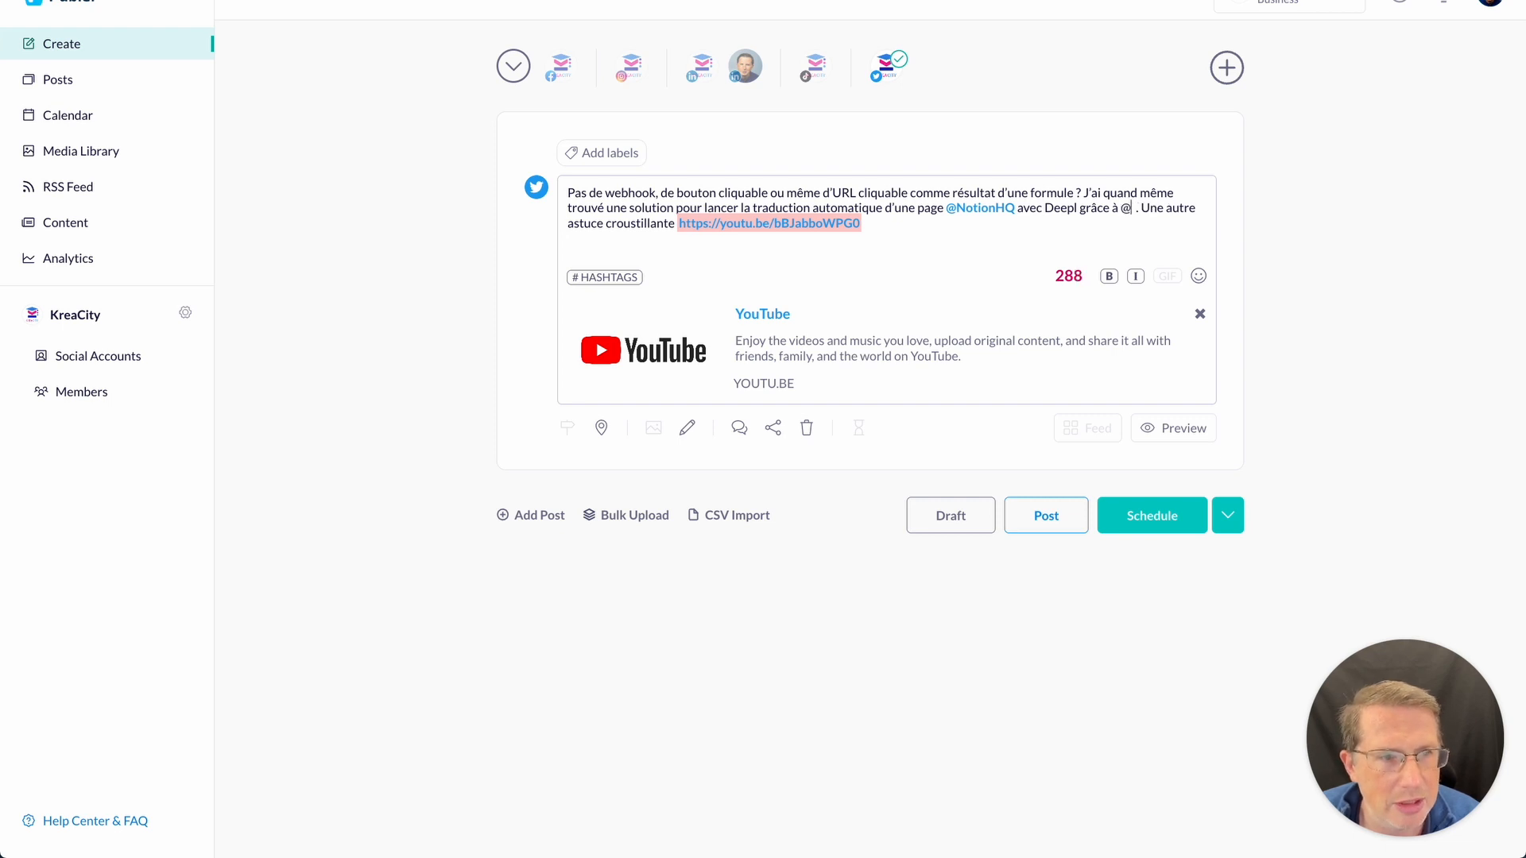
key("Tab")
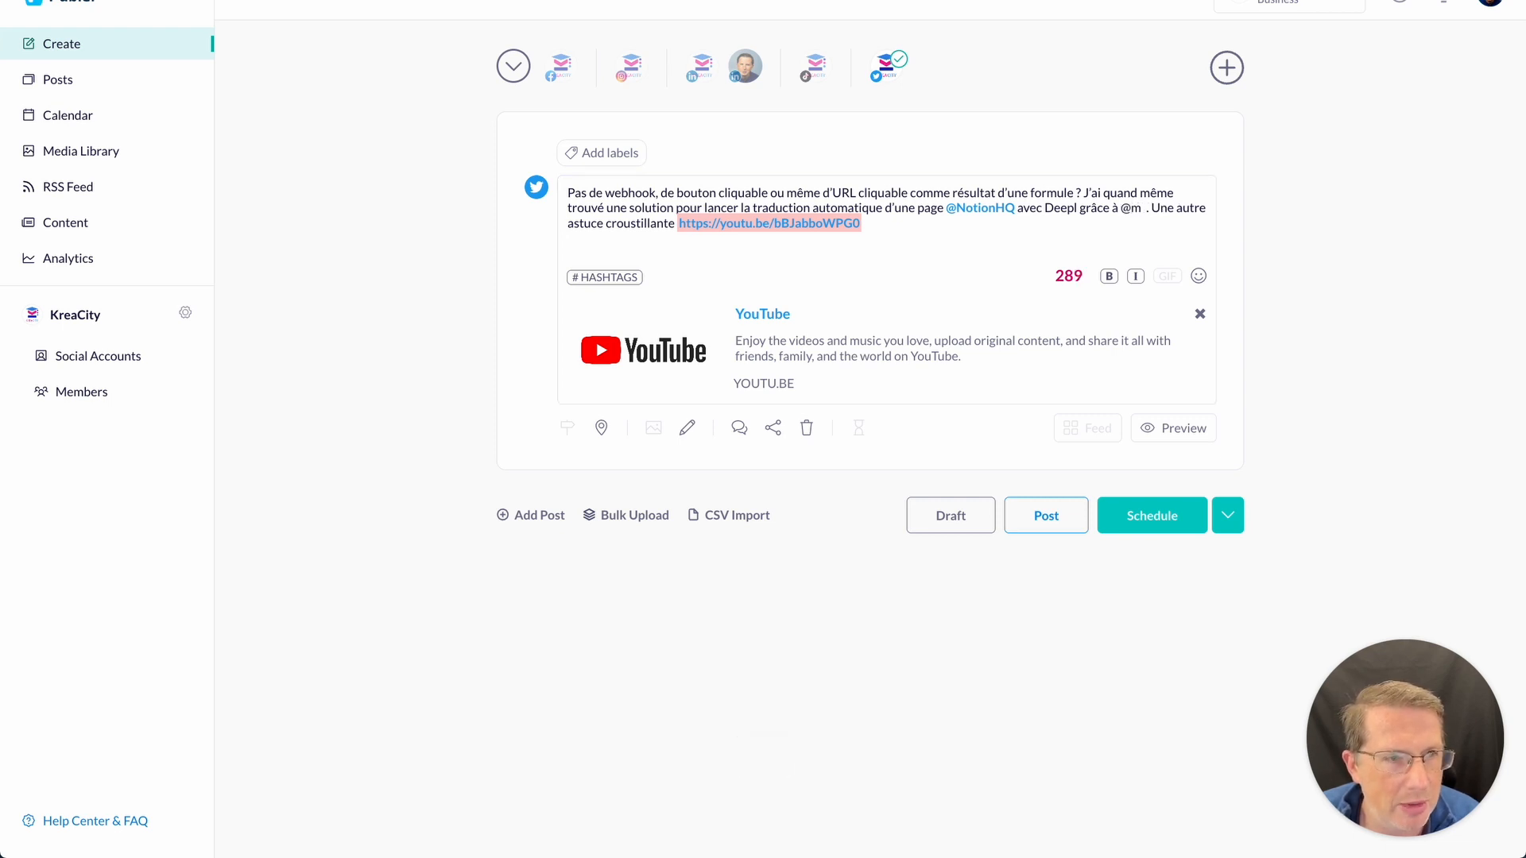
left_click(1148, 209)
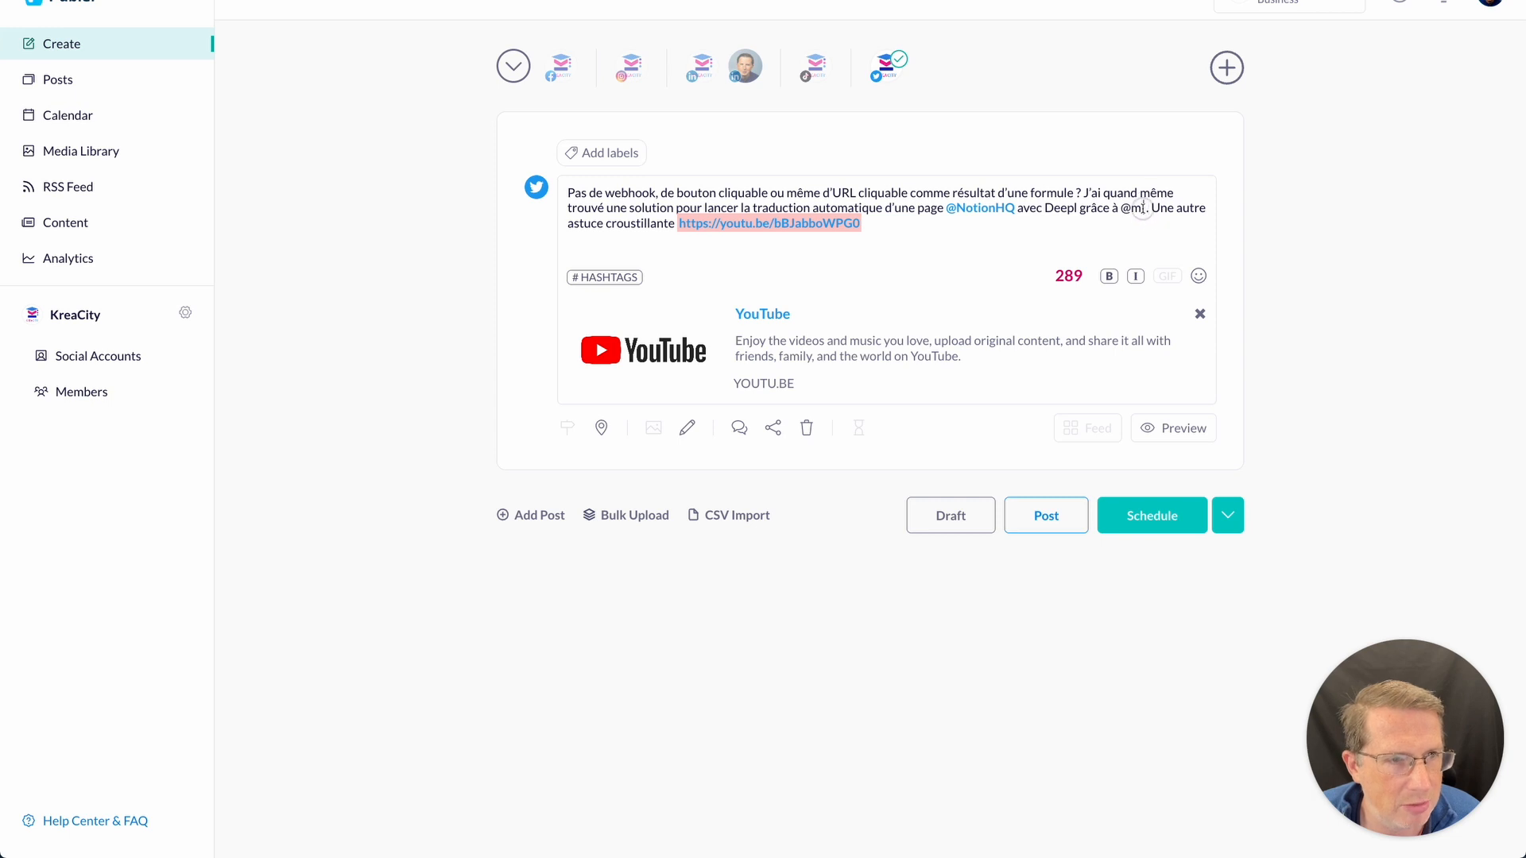
type("ake_hq")
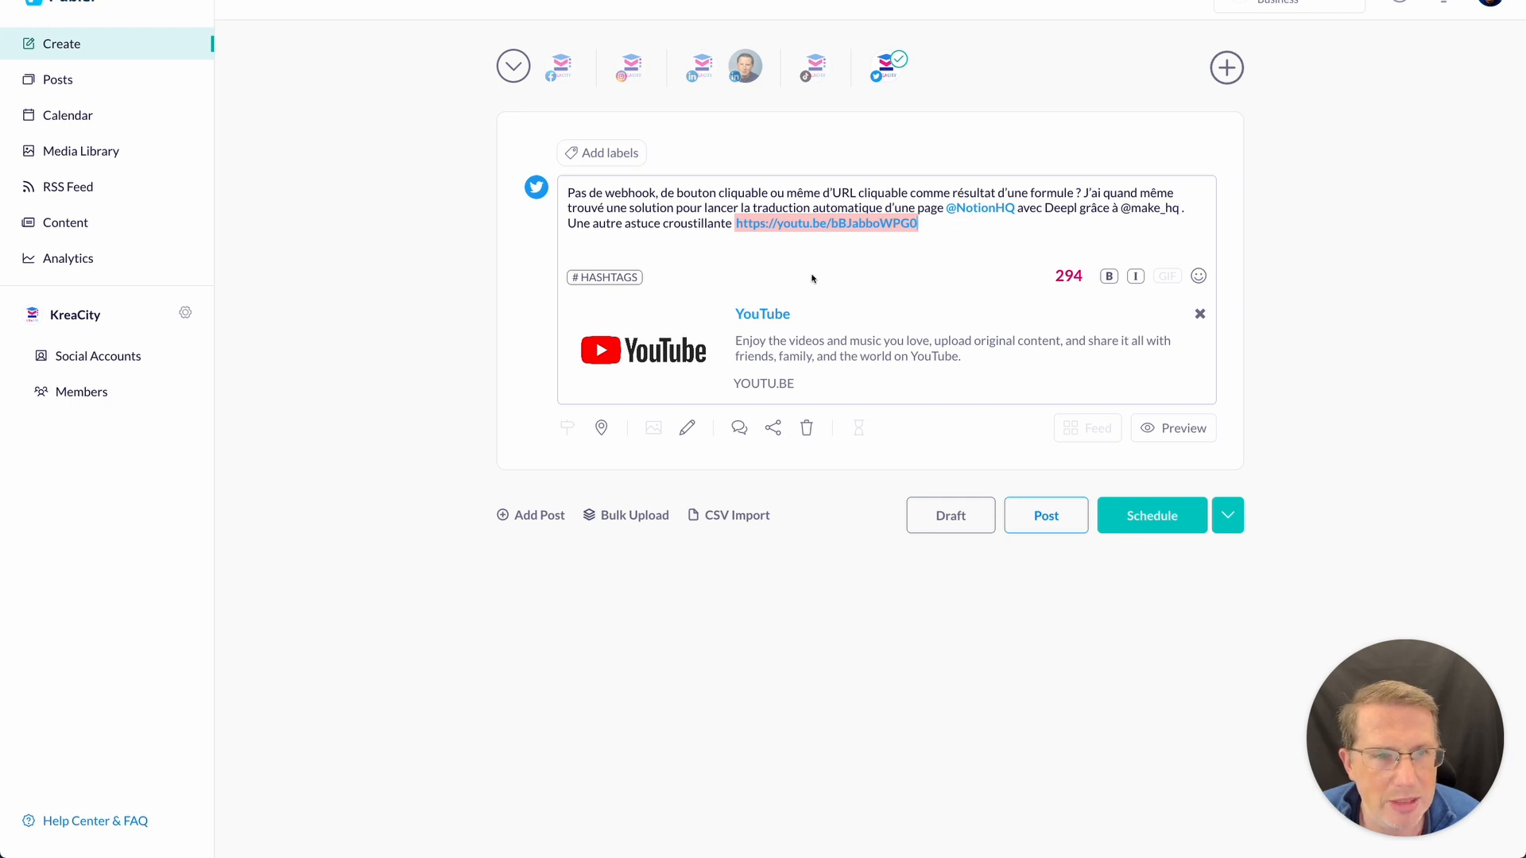
- Remove the YouTube link preview and choose Dropbox as the media source
left_click(1200, 314)
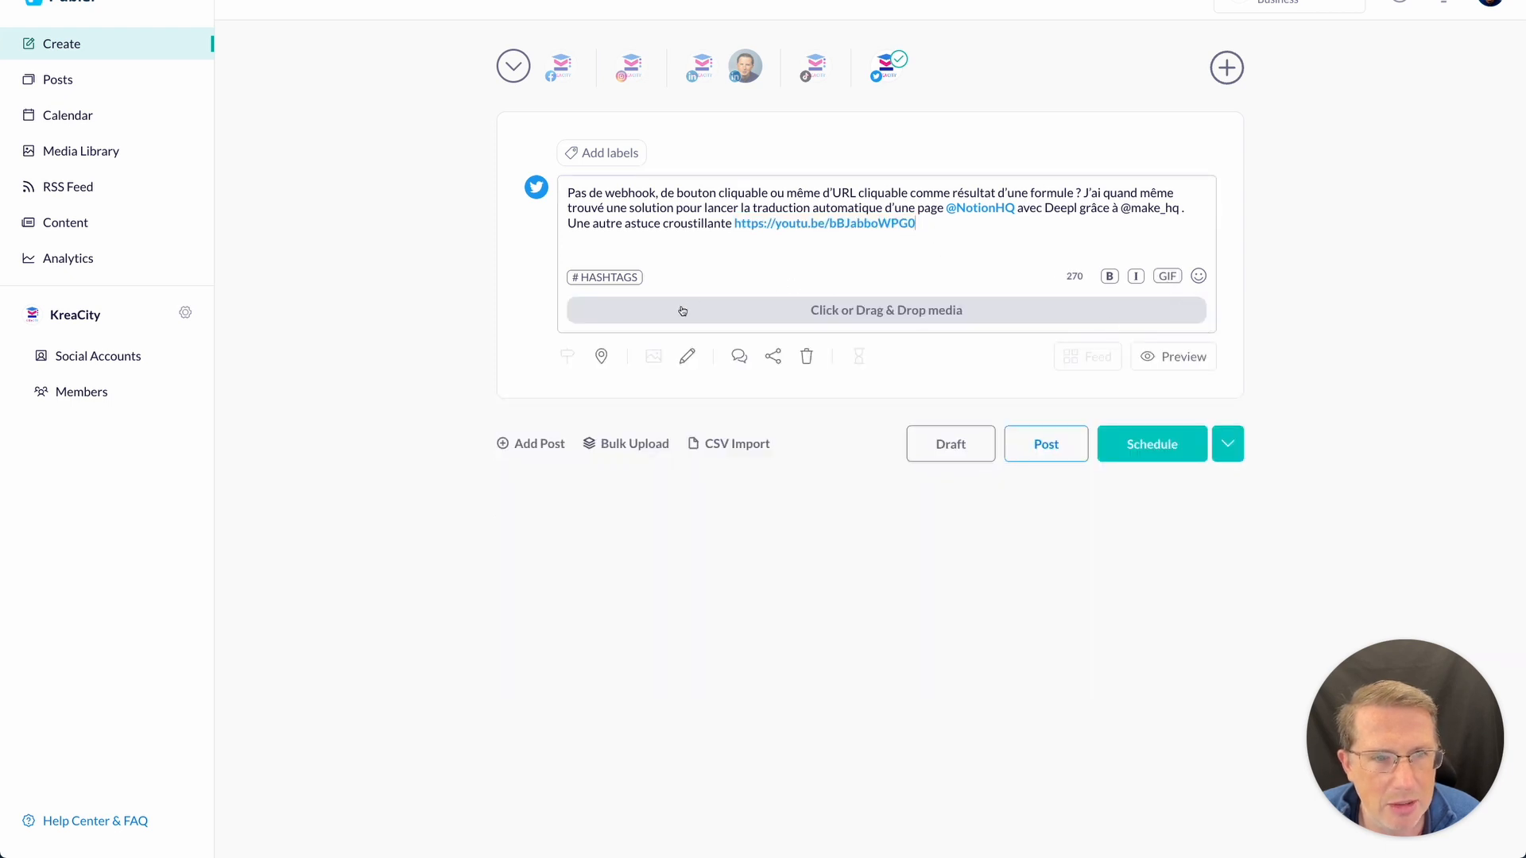
left_click(939, 313)
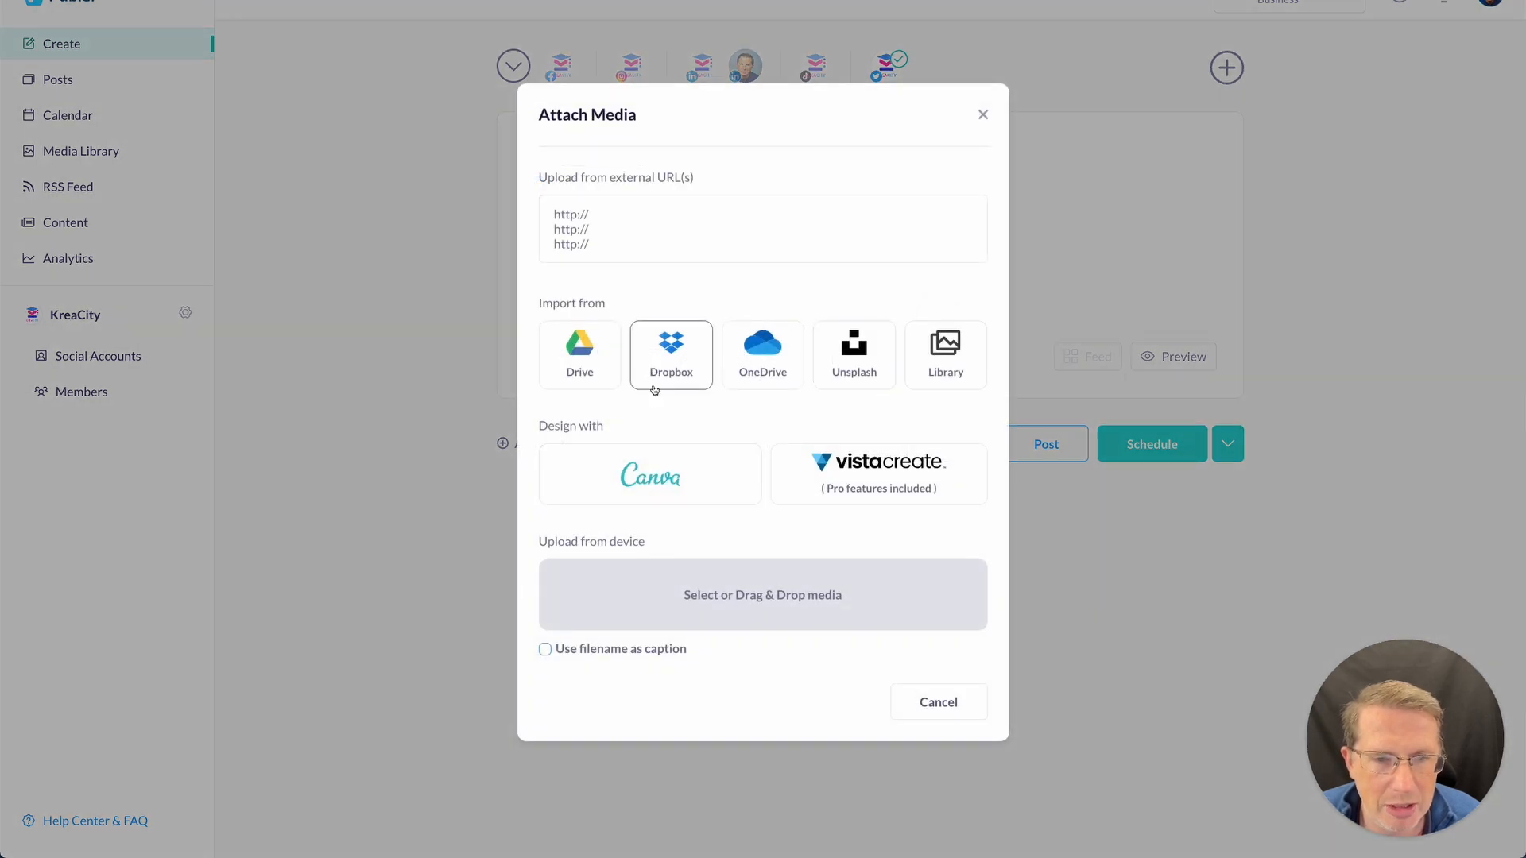
left_click(694, 351)
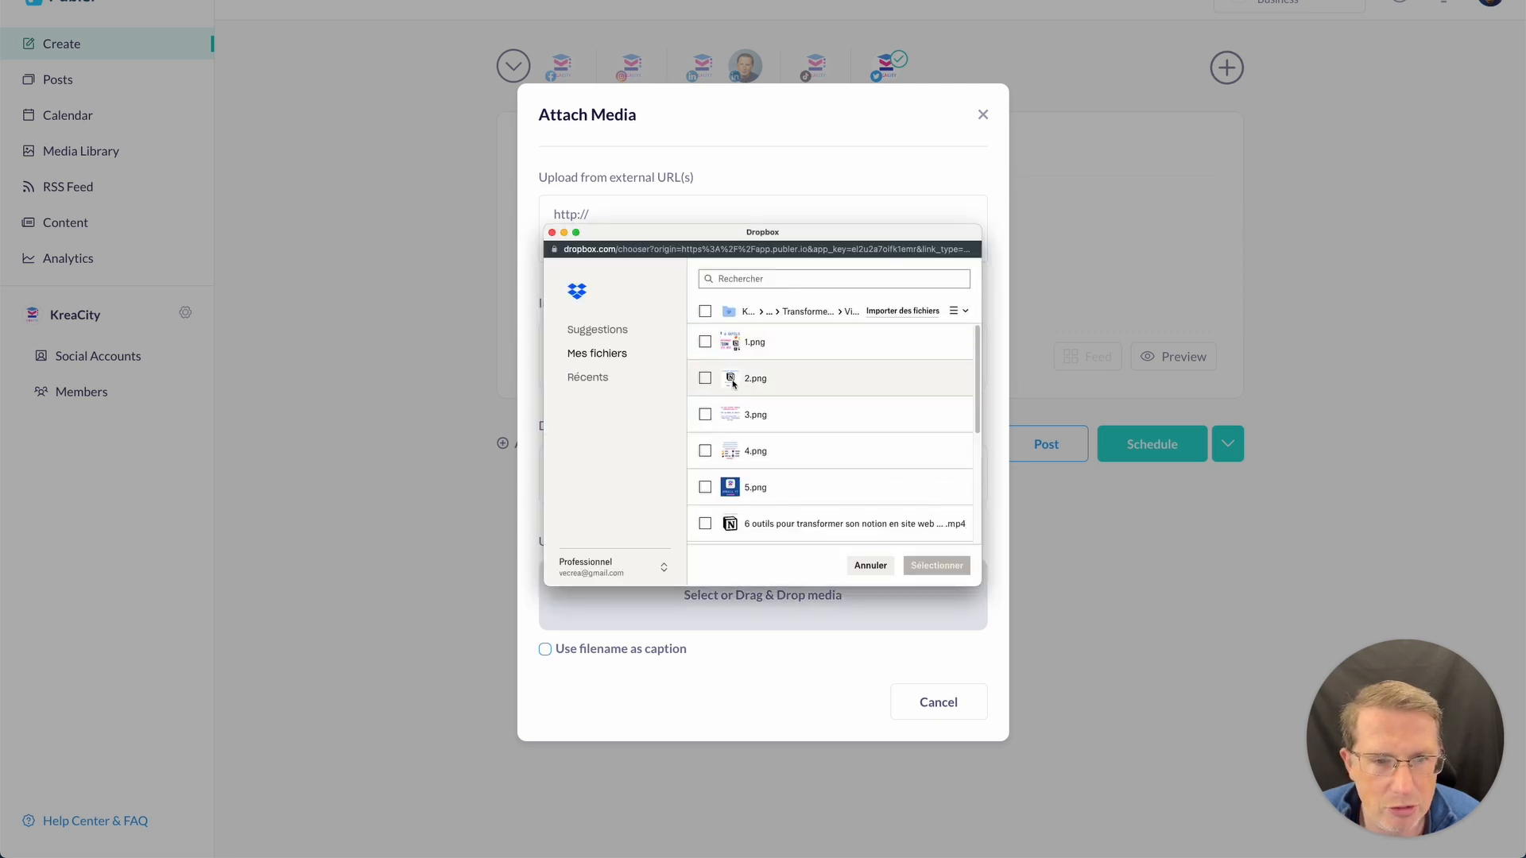
- Browse to Traduire automatiquement > Visuels and attach the 1920 × 1080 png image
left_click(771, 312)
left_click(773, 313)
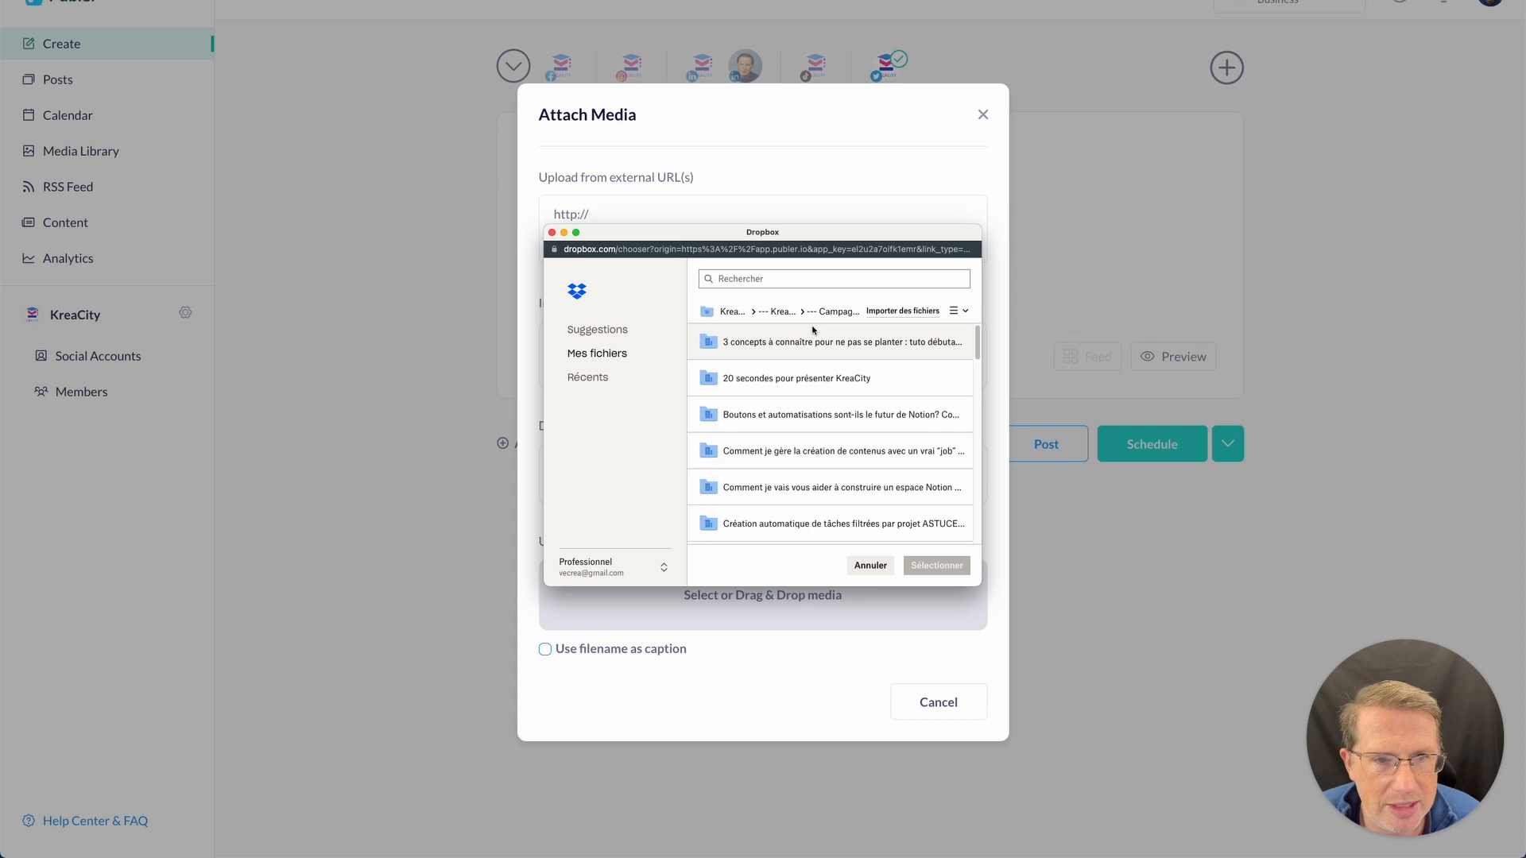
scroll(818, 417, "down", 2)
scroll(822, 429, "down", 5)
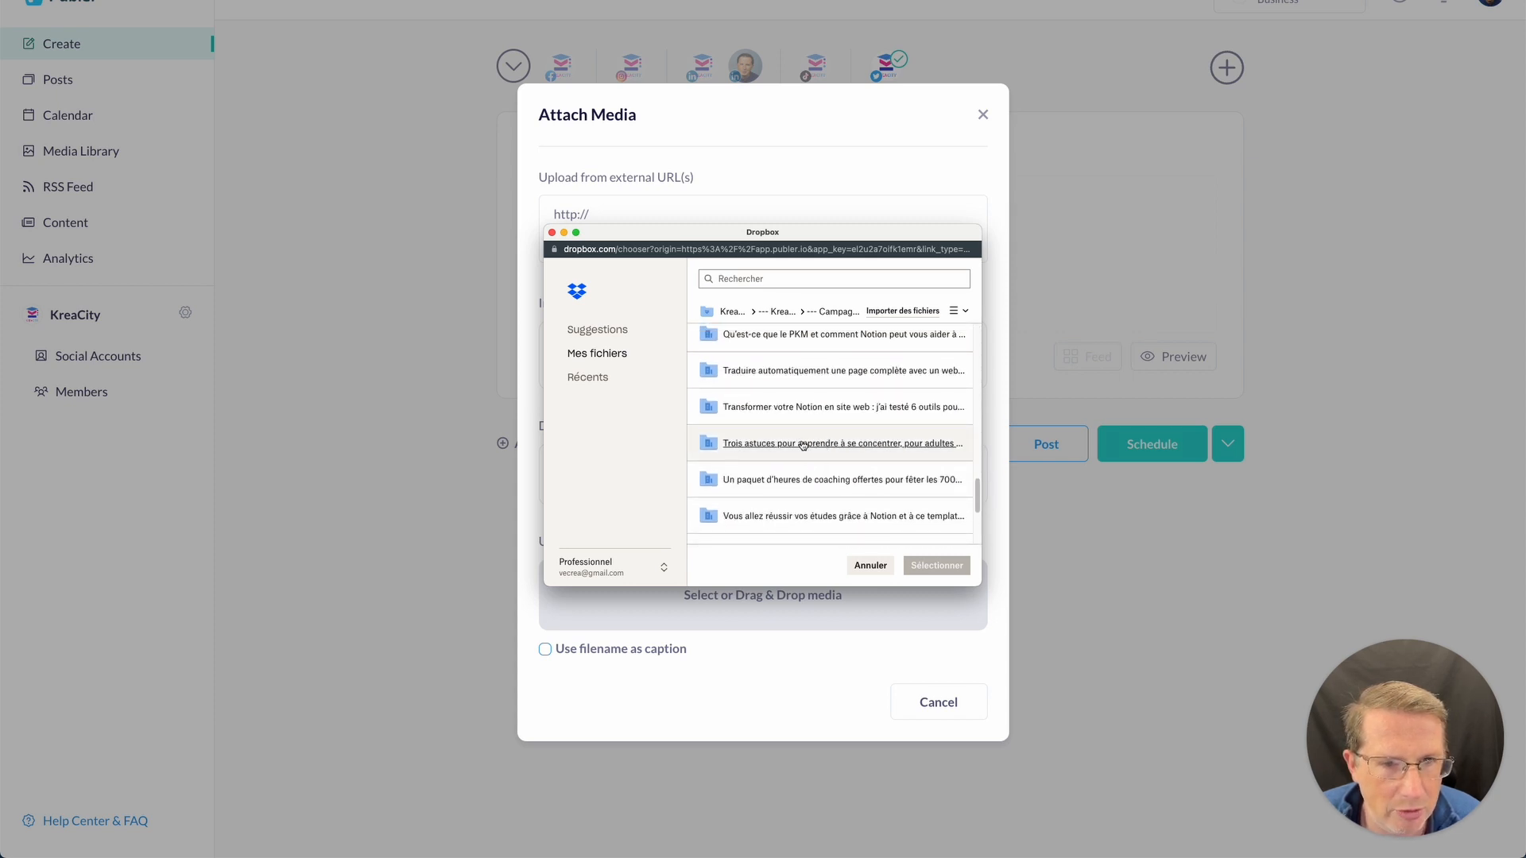
left_click(780, 371)
left_click(735, 350)
left_click_drag(982, 582, 1224, 654)
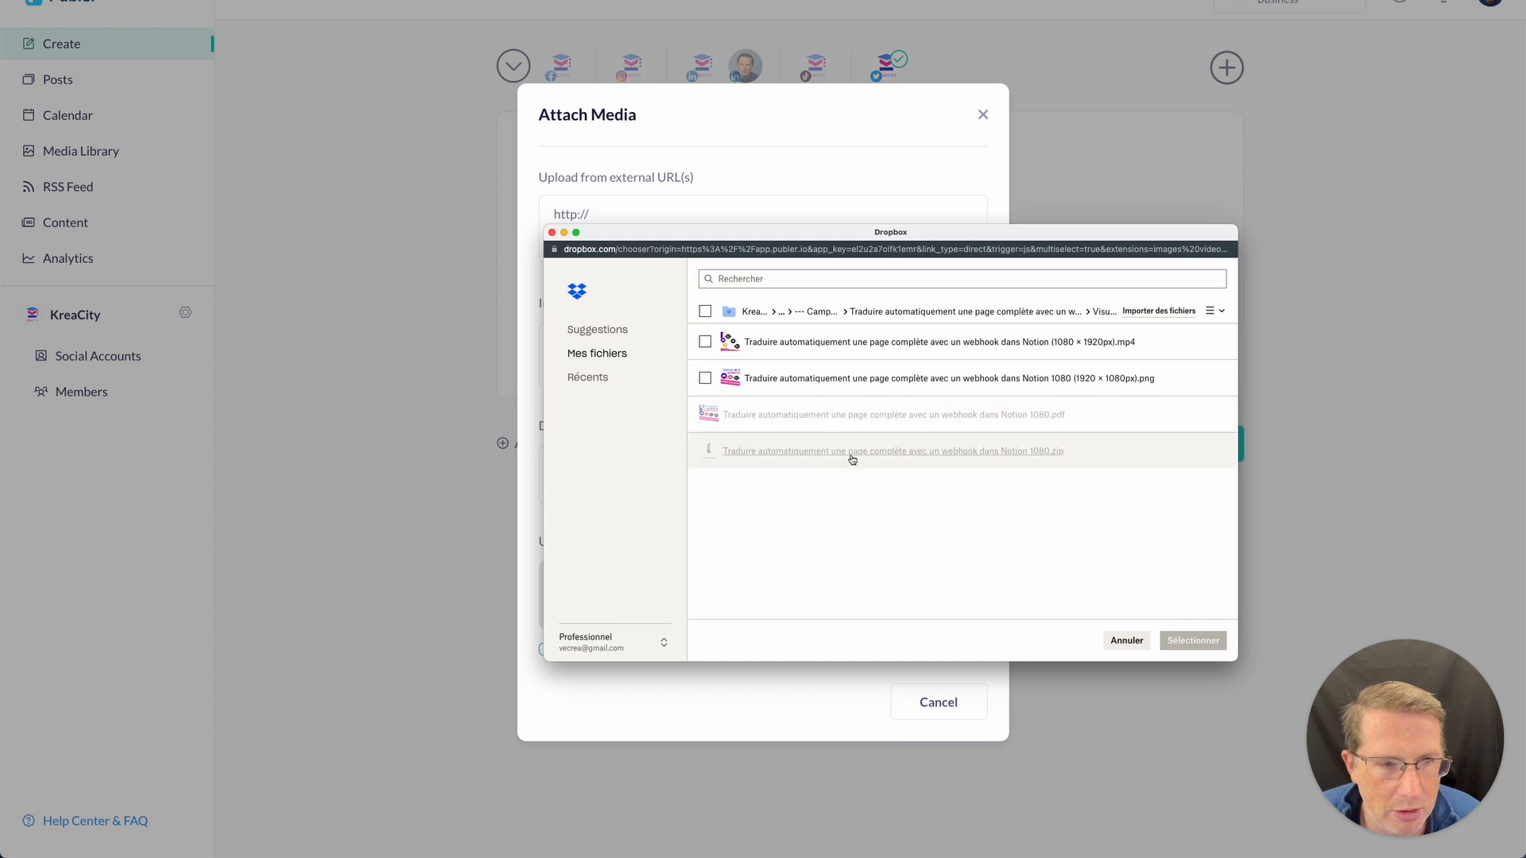
left_click(887, 385)
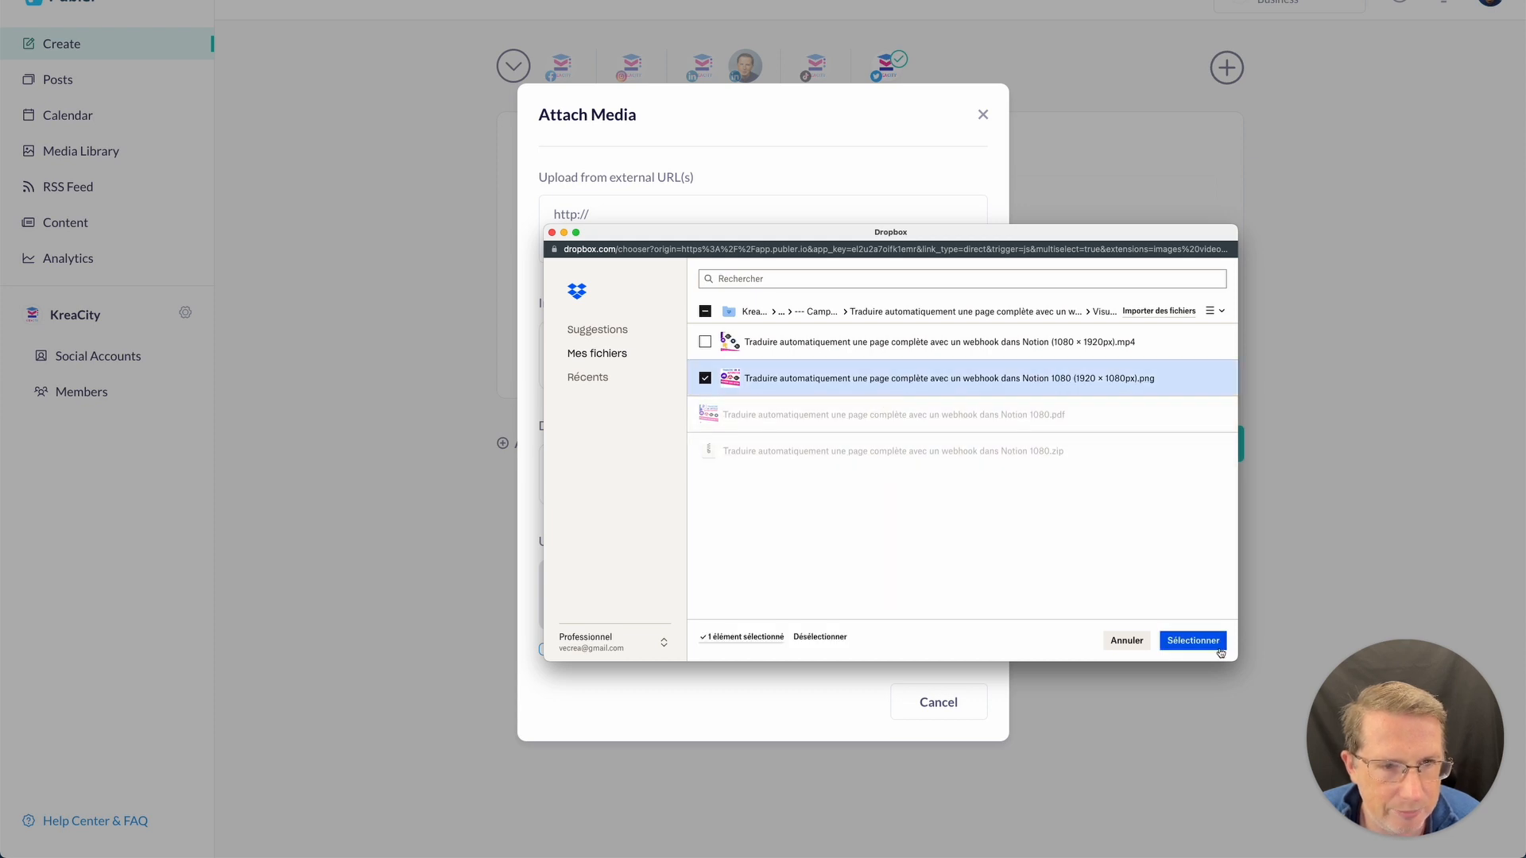
left_click(1176, 642)
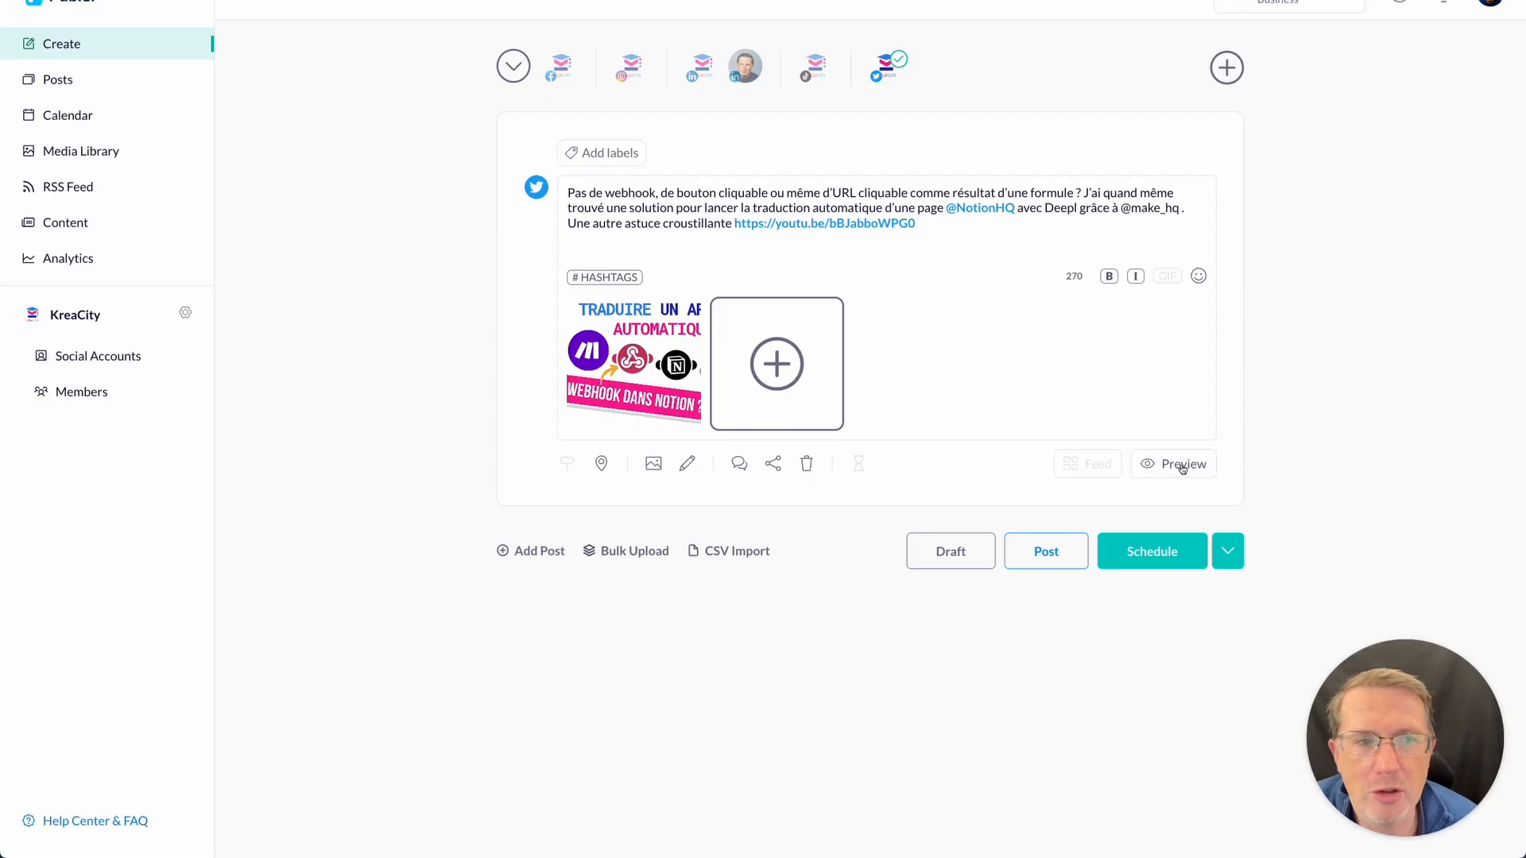
- Preview the tweet, comparing the mobile and desktop layouts, then close the preview
left_click(1191, 468)
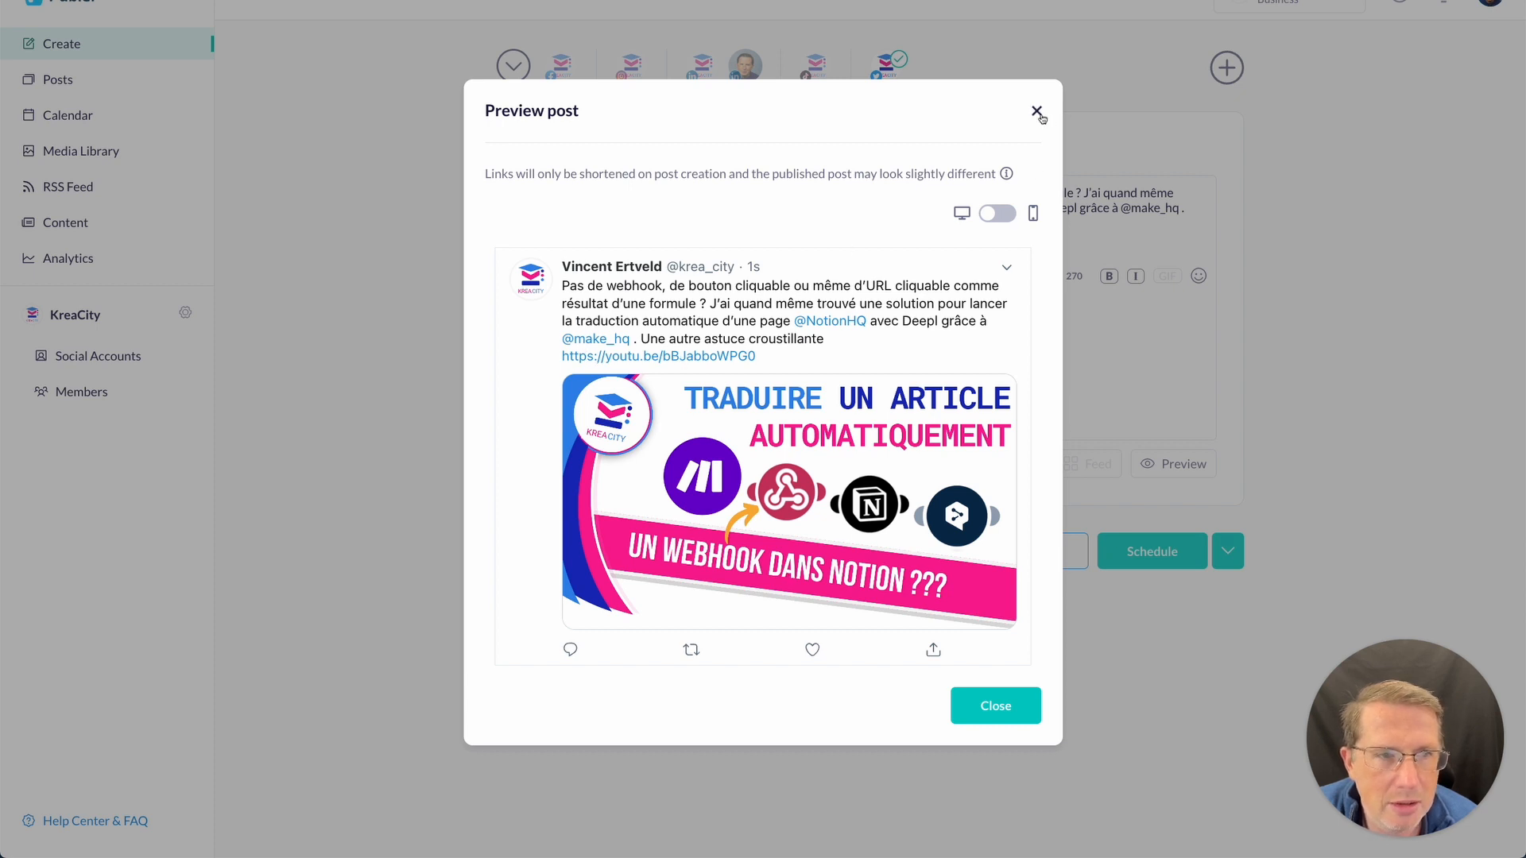
left_click_drag(531, 182, 746, 190)
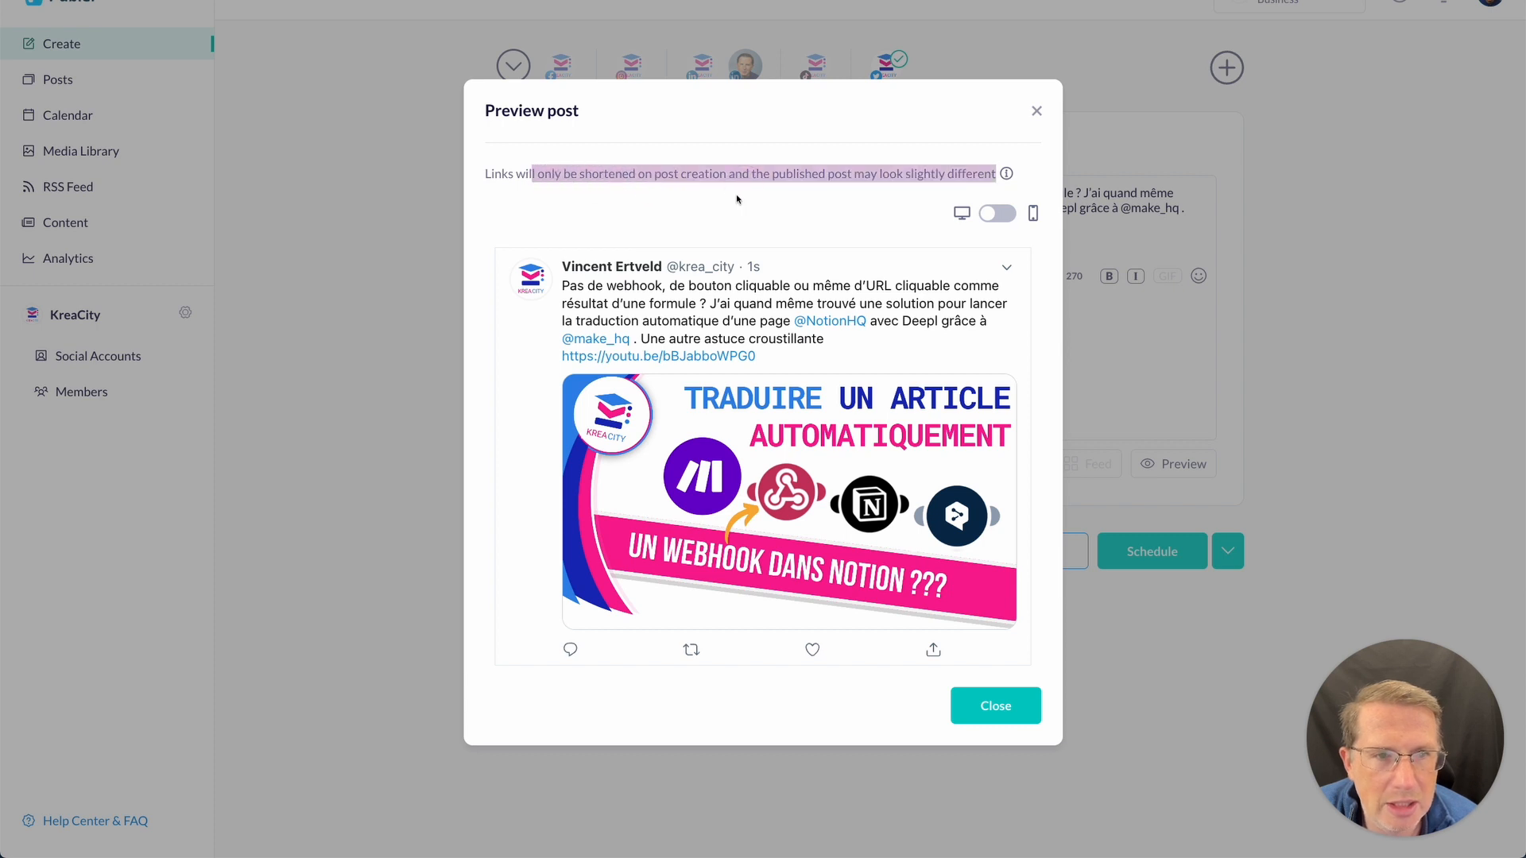
left_click(739, 199)
left_click(1010, 215)
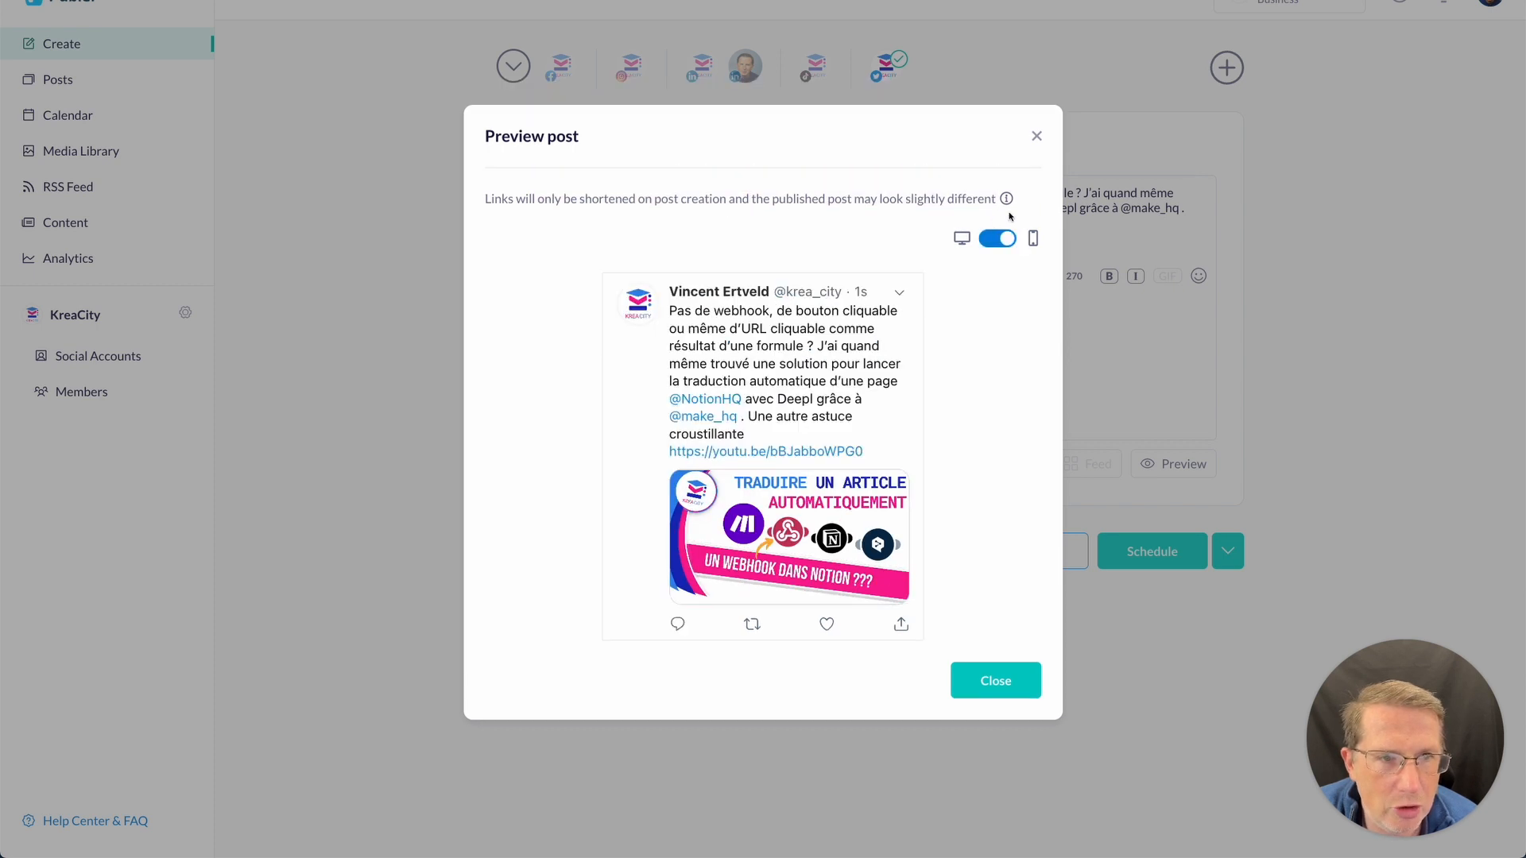
left_click(1011, 237)
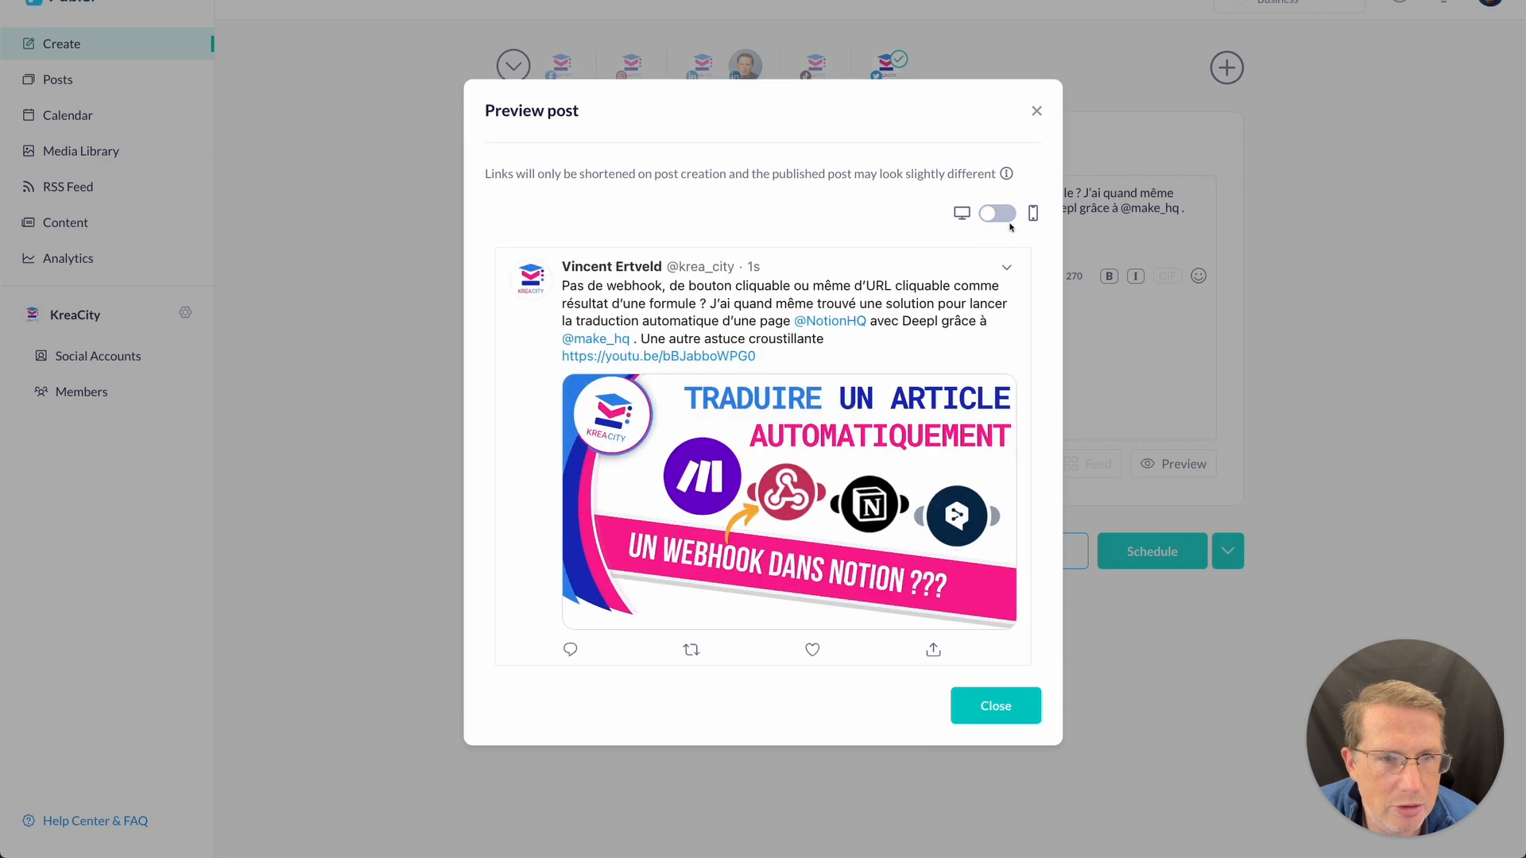
left_click(1037, 112)
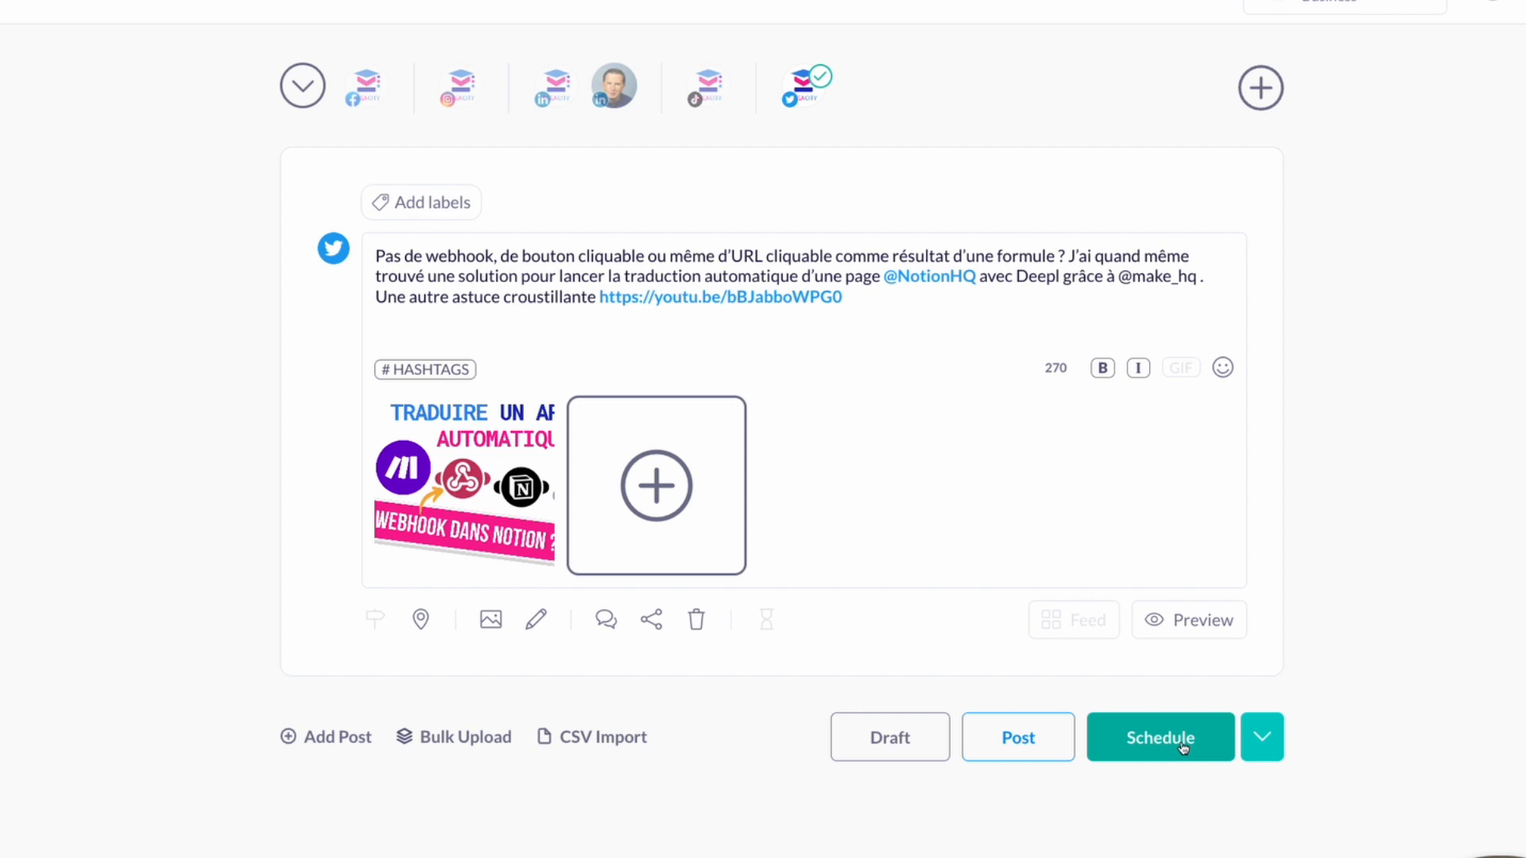
- Schedule the tweet for 17:01
left_click(1184, 747)
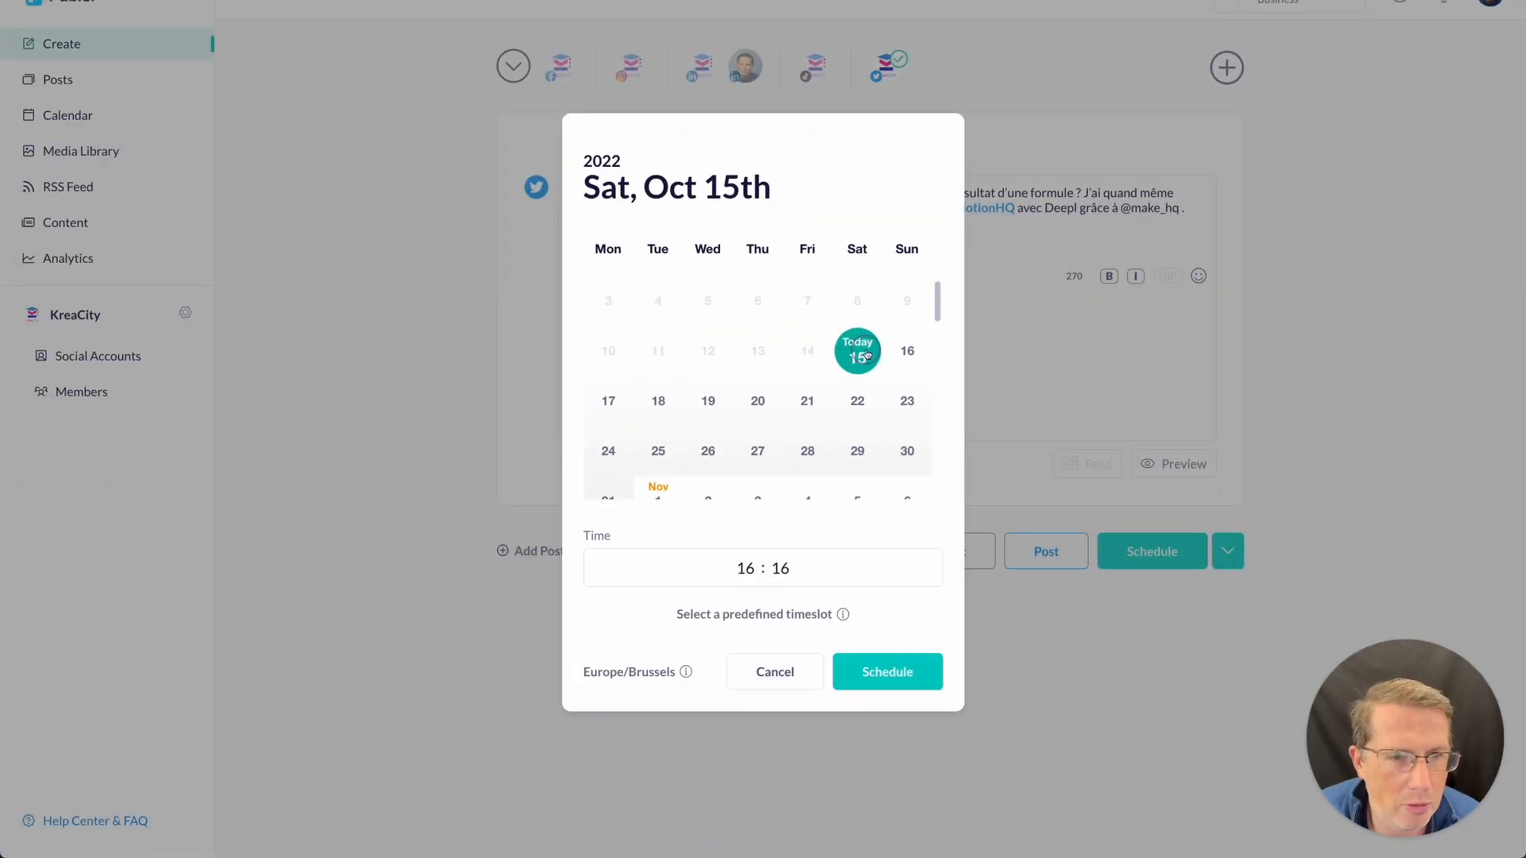
left_click(746, 568)
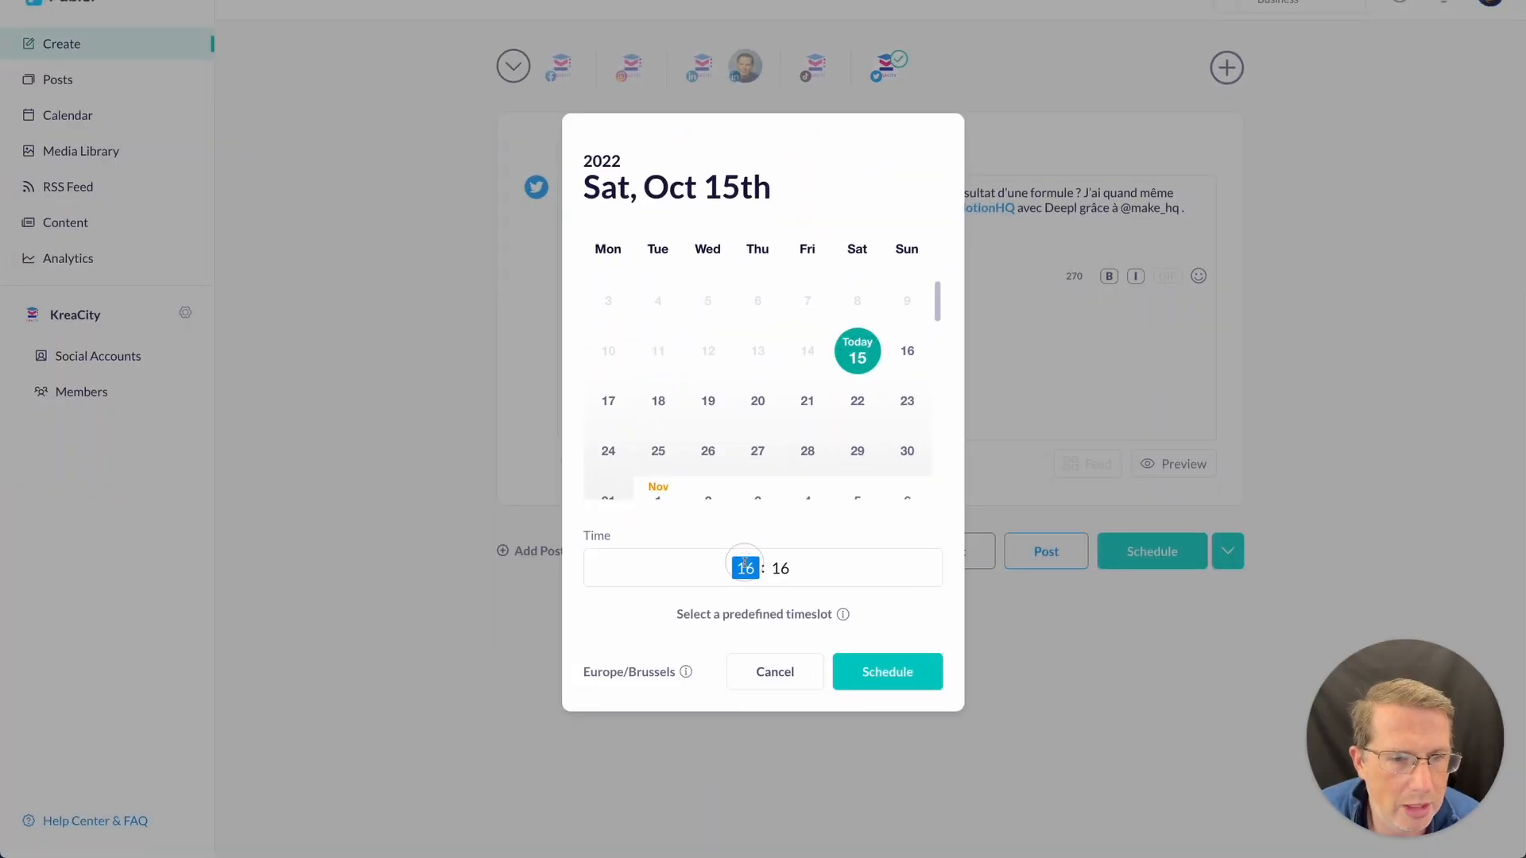
type("17 : 01")
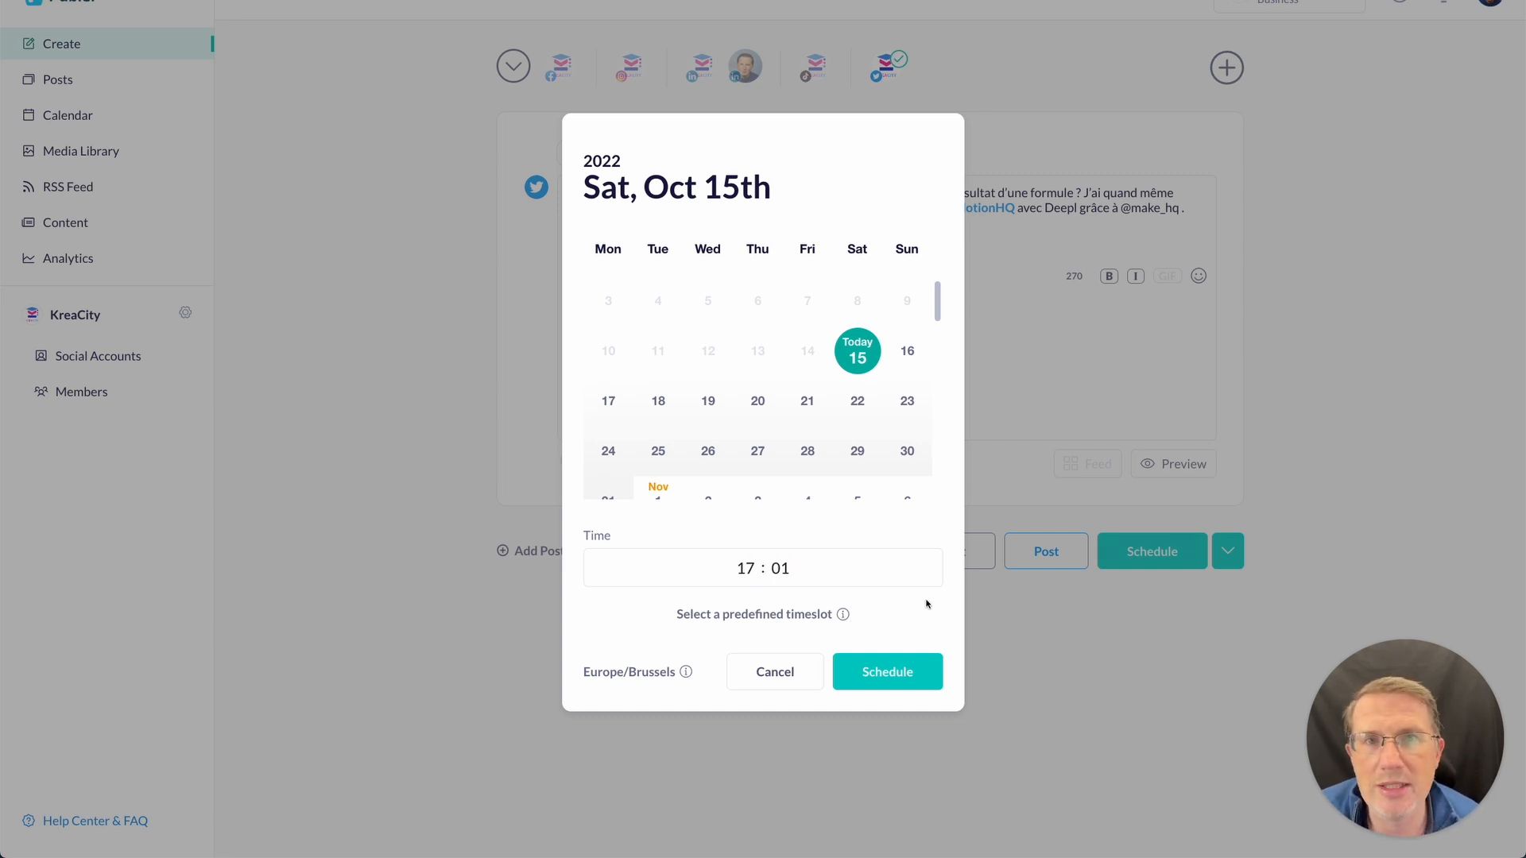
left_click(899, 673)
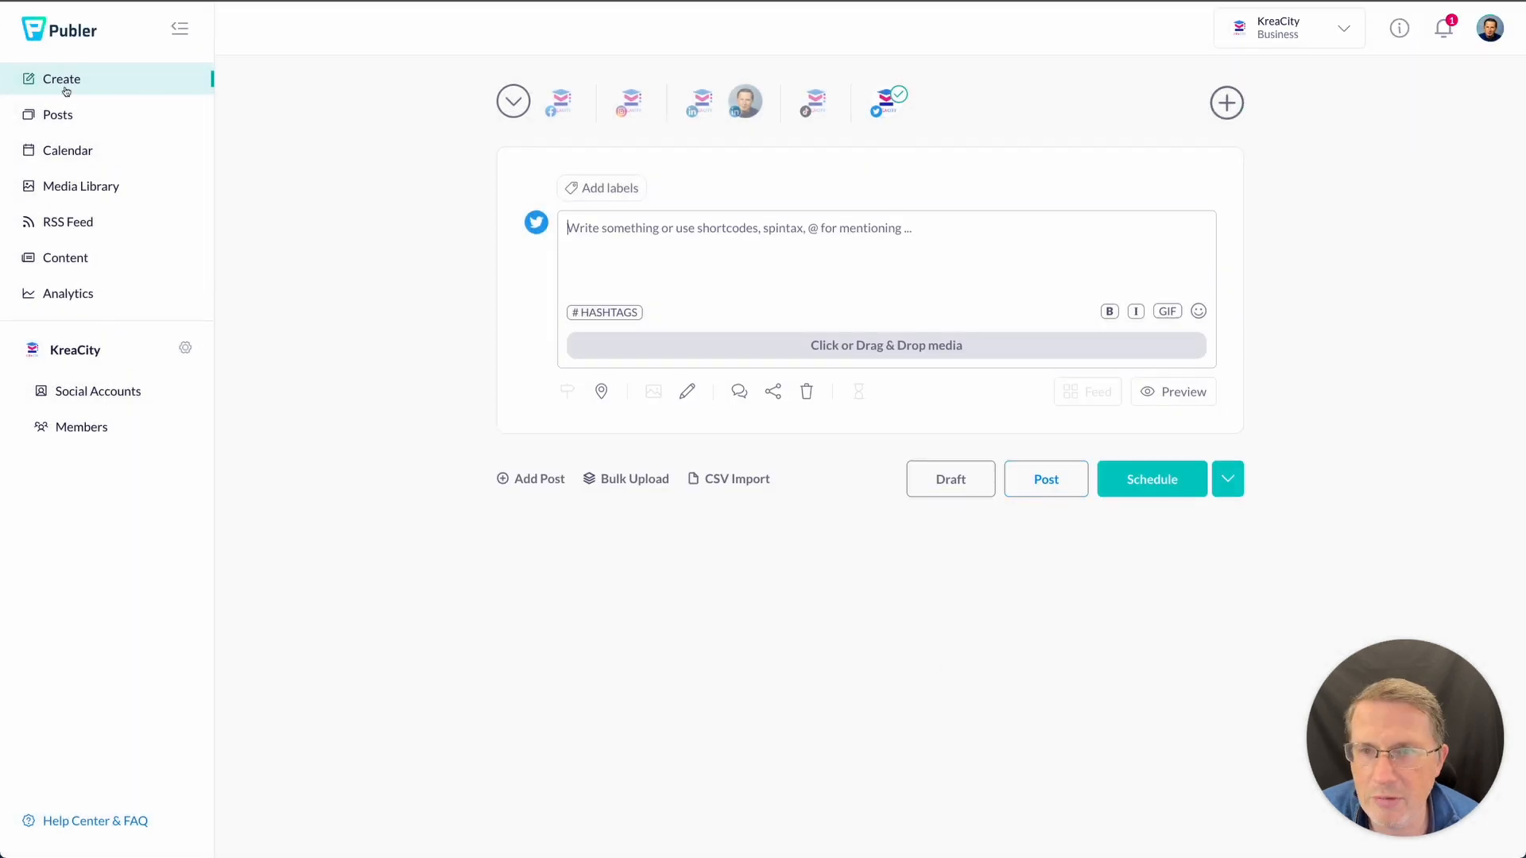
- Check the week's calendar and the posts list, then return to an empty composer
left_click(68, 153)
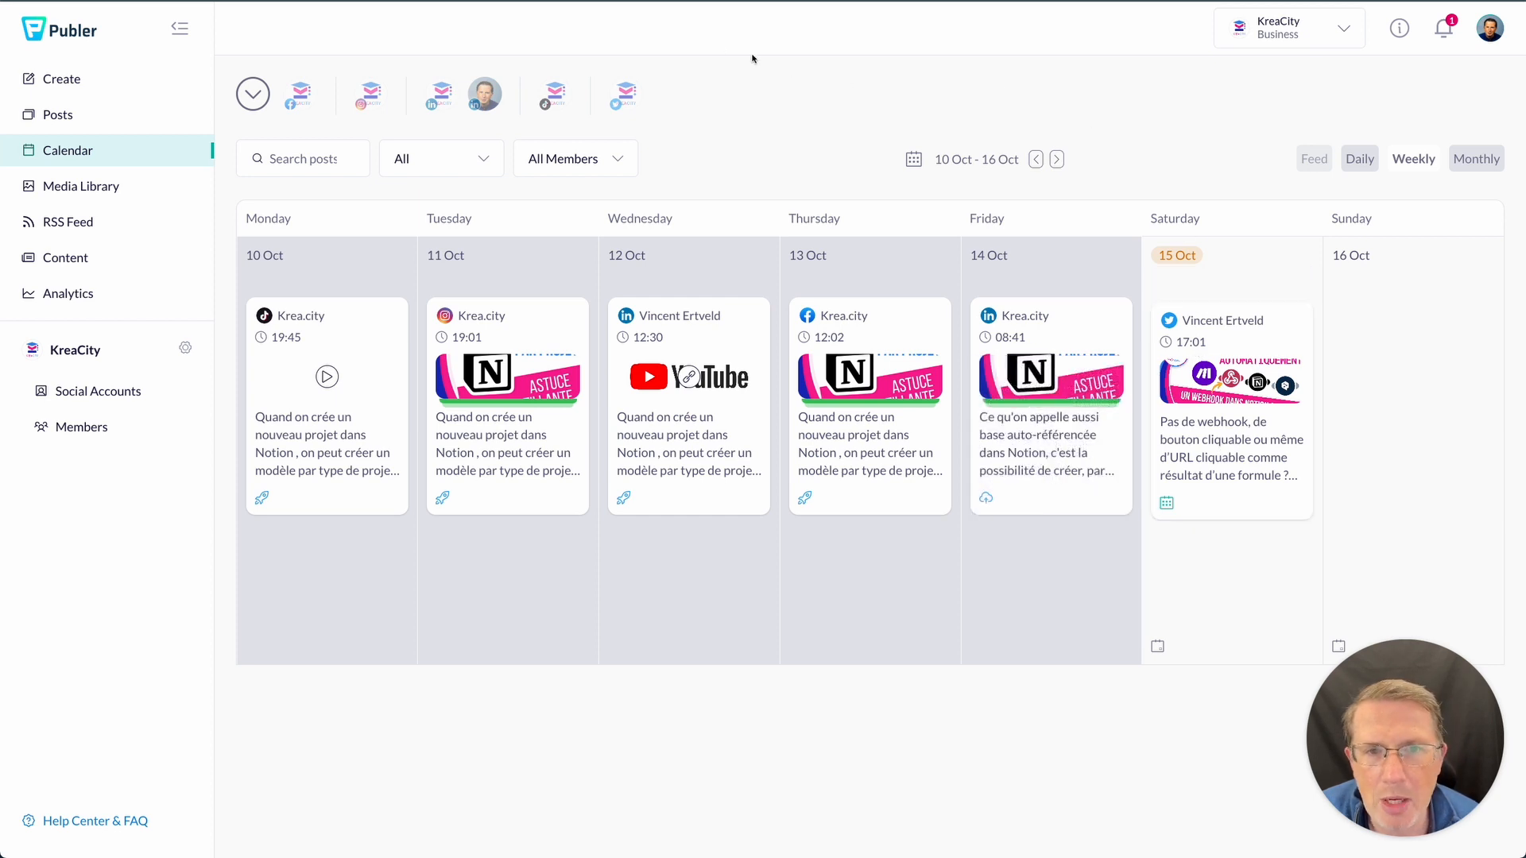
left_click(78, 115)
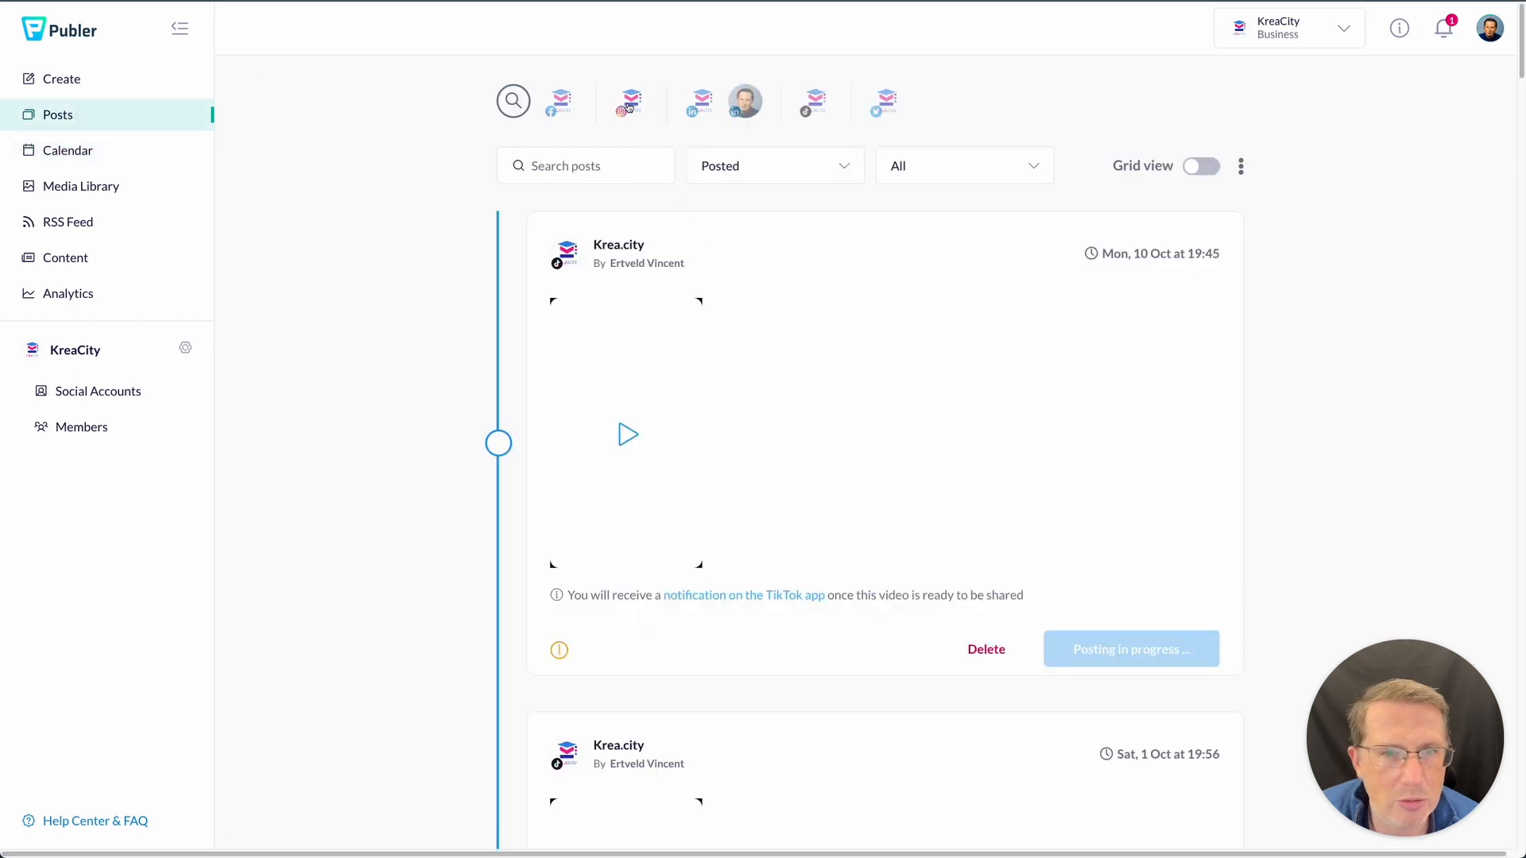
left_click(81, 83)
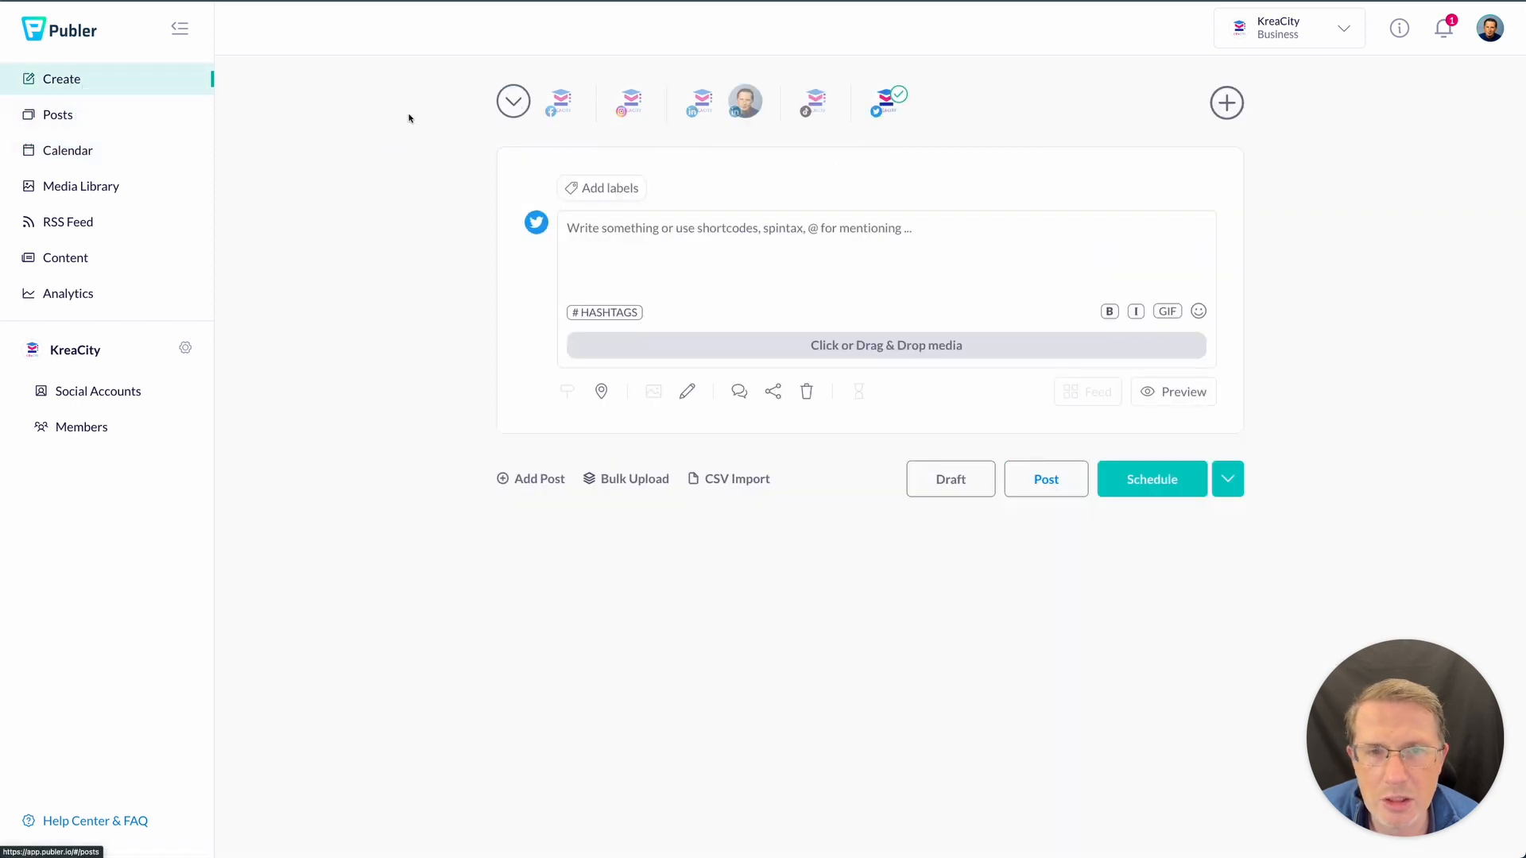
- Target only the Instagram account and make the post a Reel
left_click(630, 101)
left_click(888, 103)
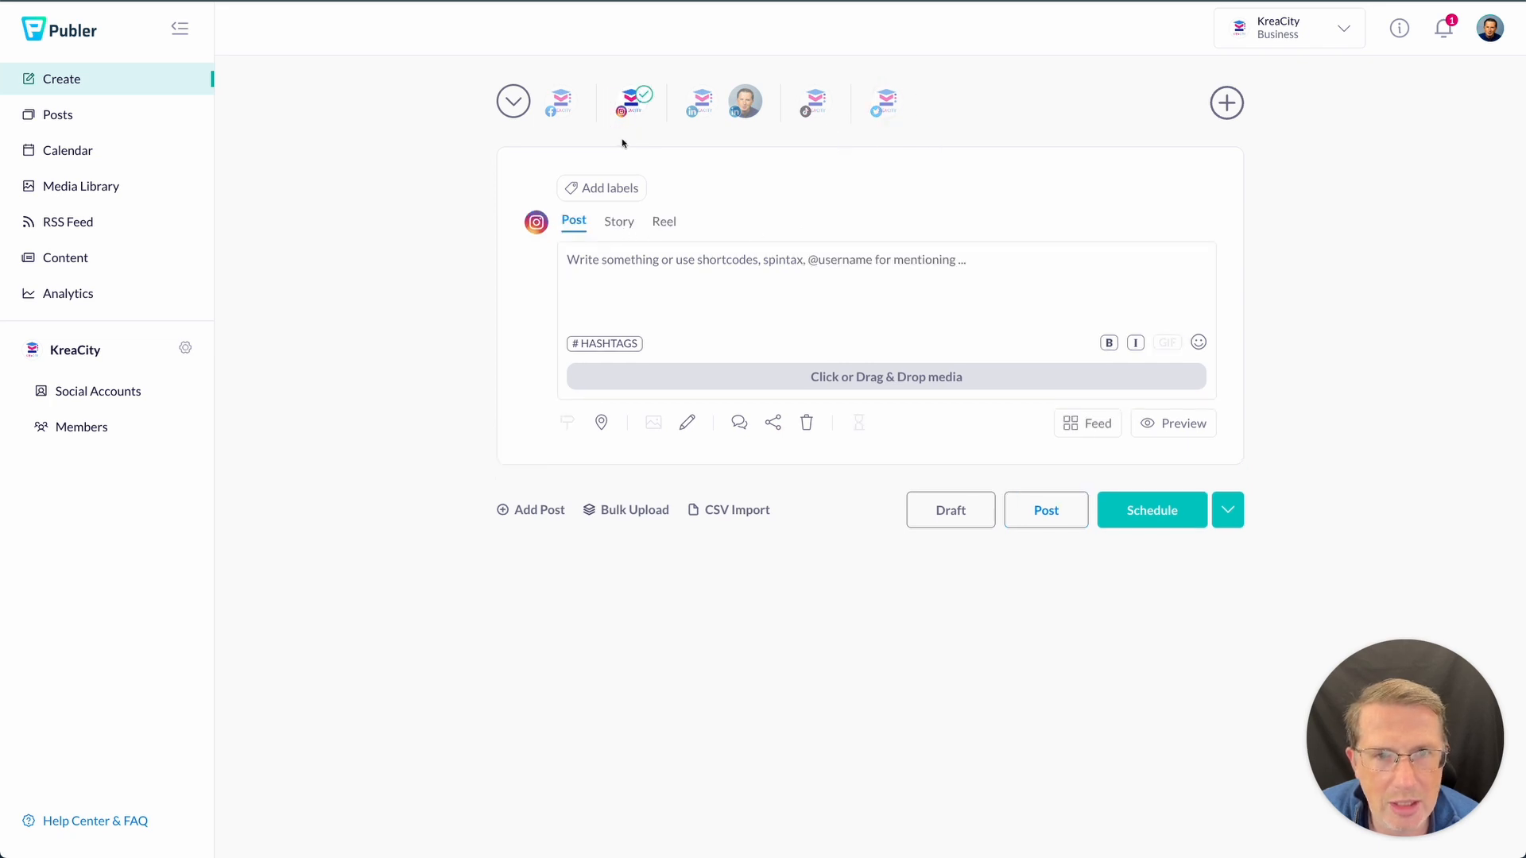
left_click(654, 223)
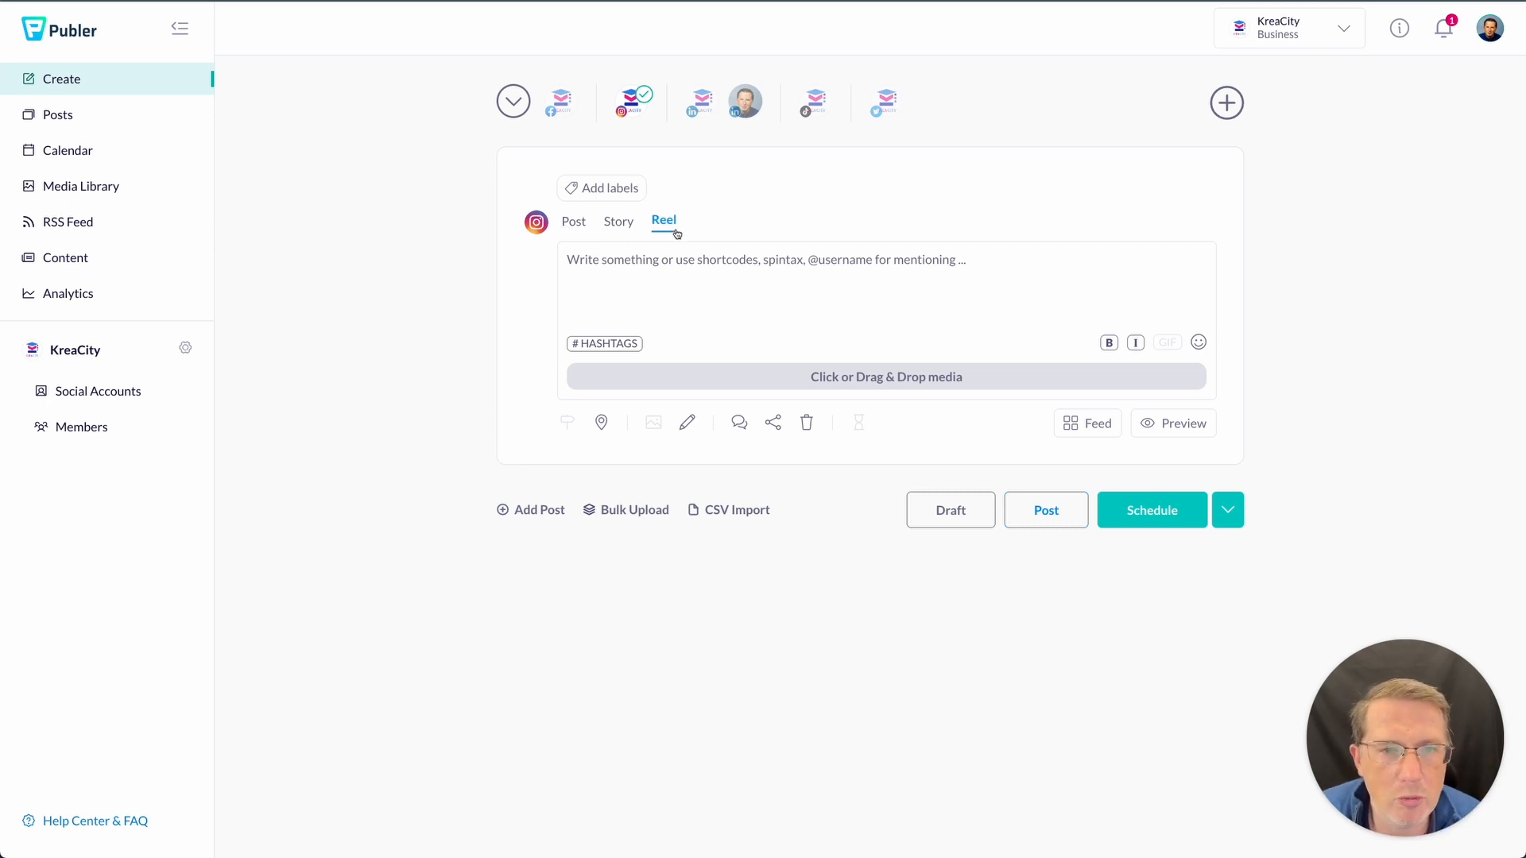
left_click(711, 286)
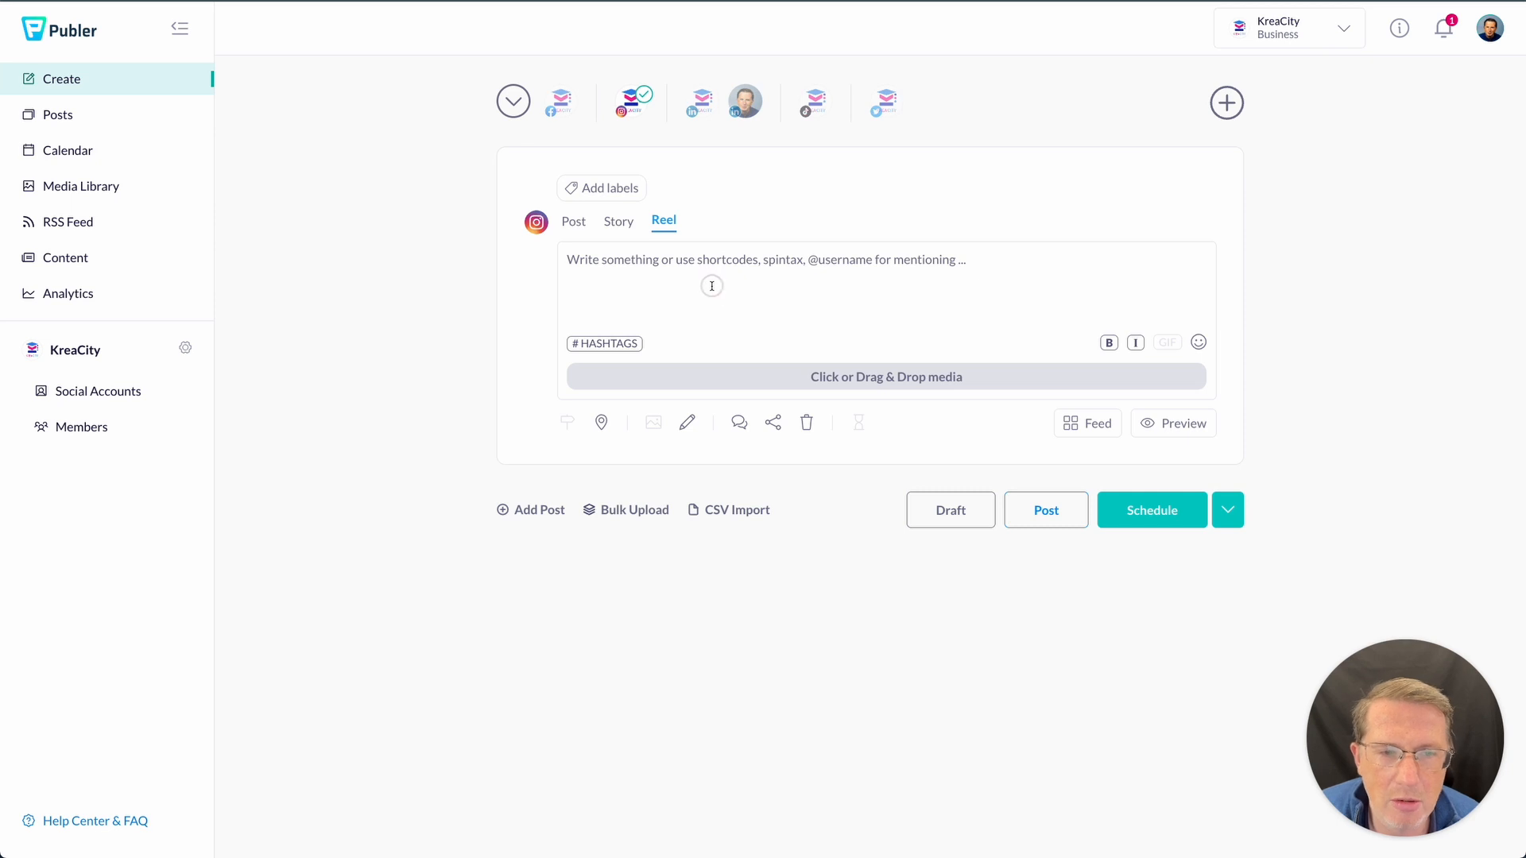
- Drag the mp4 video from Finder onto the Reel
mouse_move(135, 851)
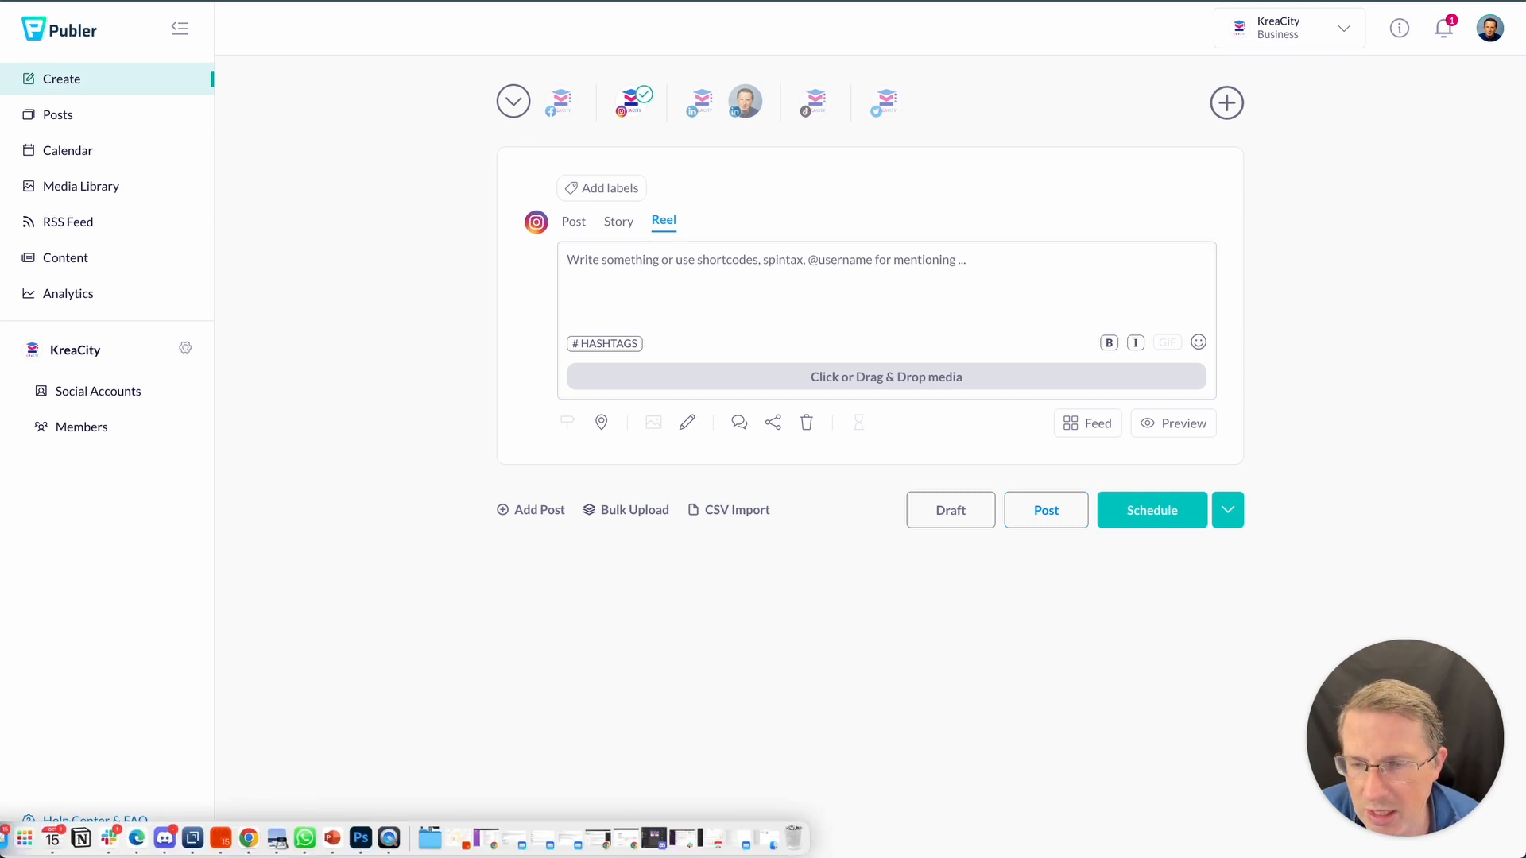
left_click(486, 839)
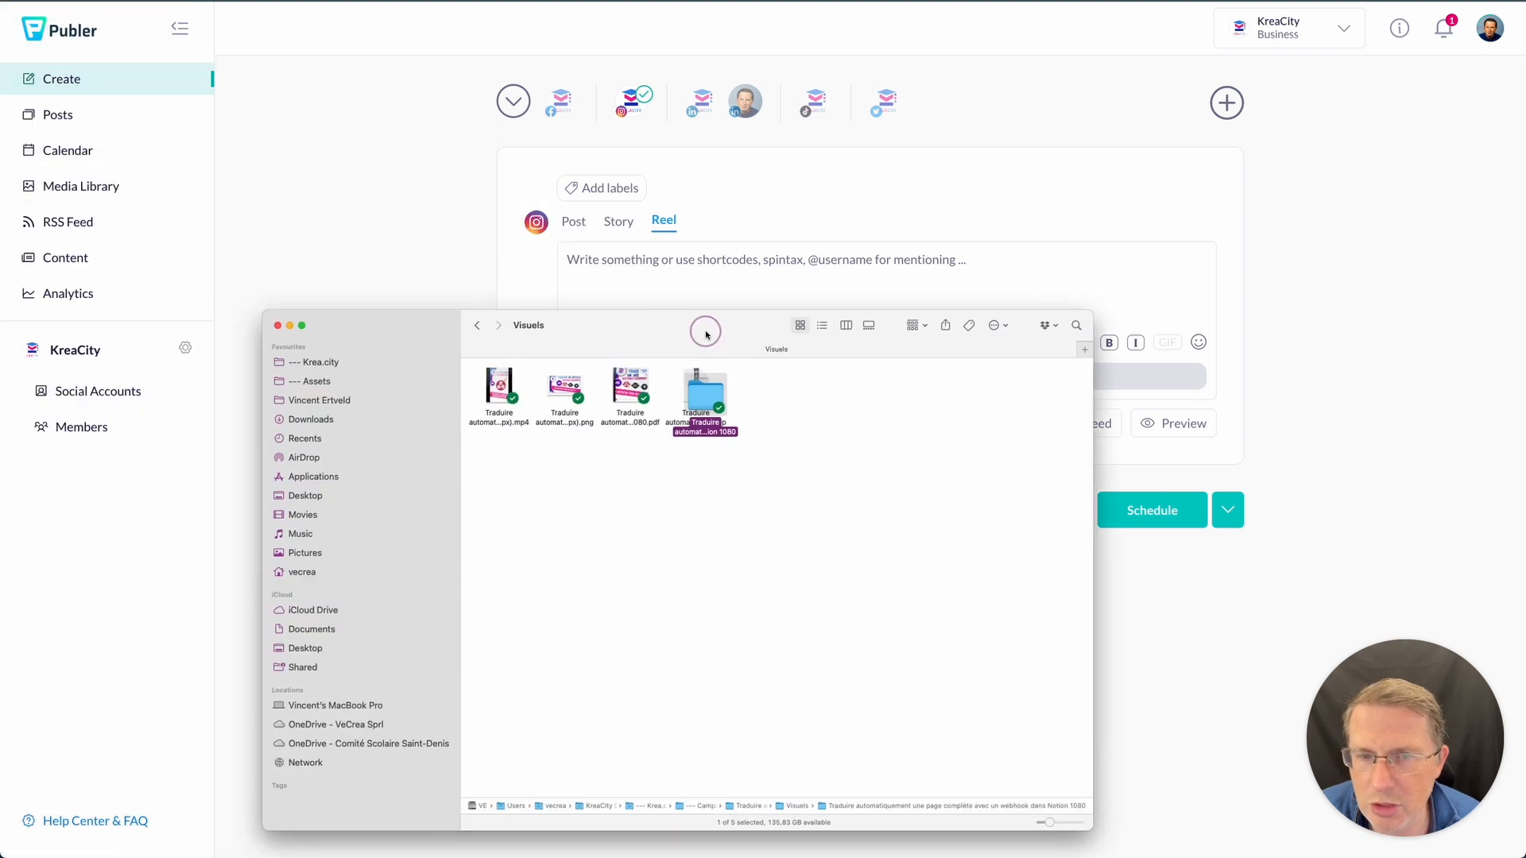
left_click_drag(699, 397, 782, 419)
left_click(681, 527)
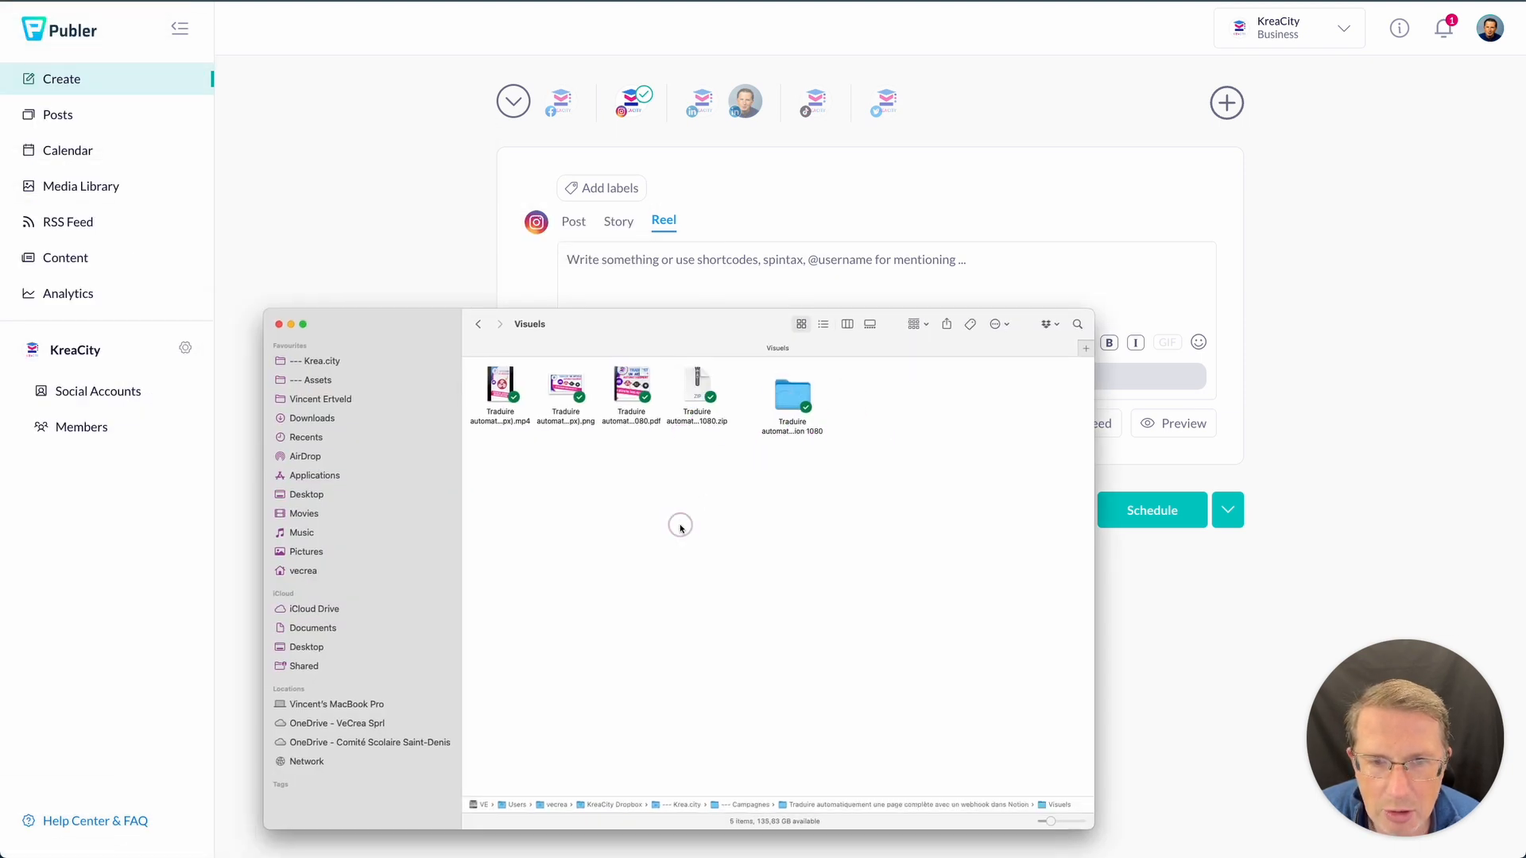
left_click(499, 401)
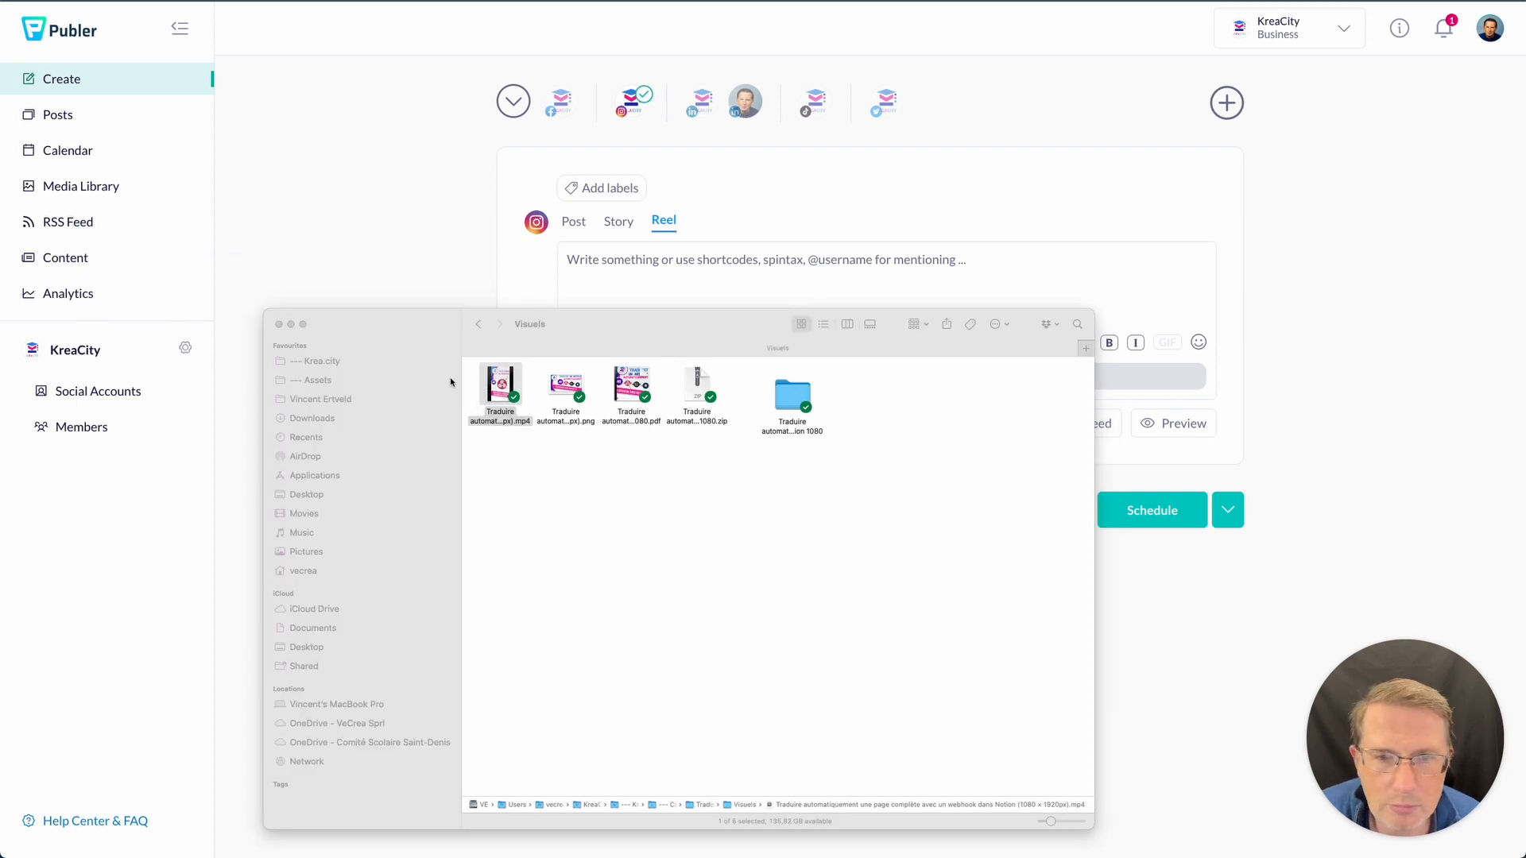
left_click_drag(486, 400, 897, 262)
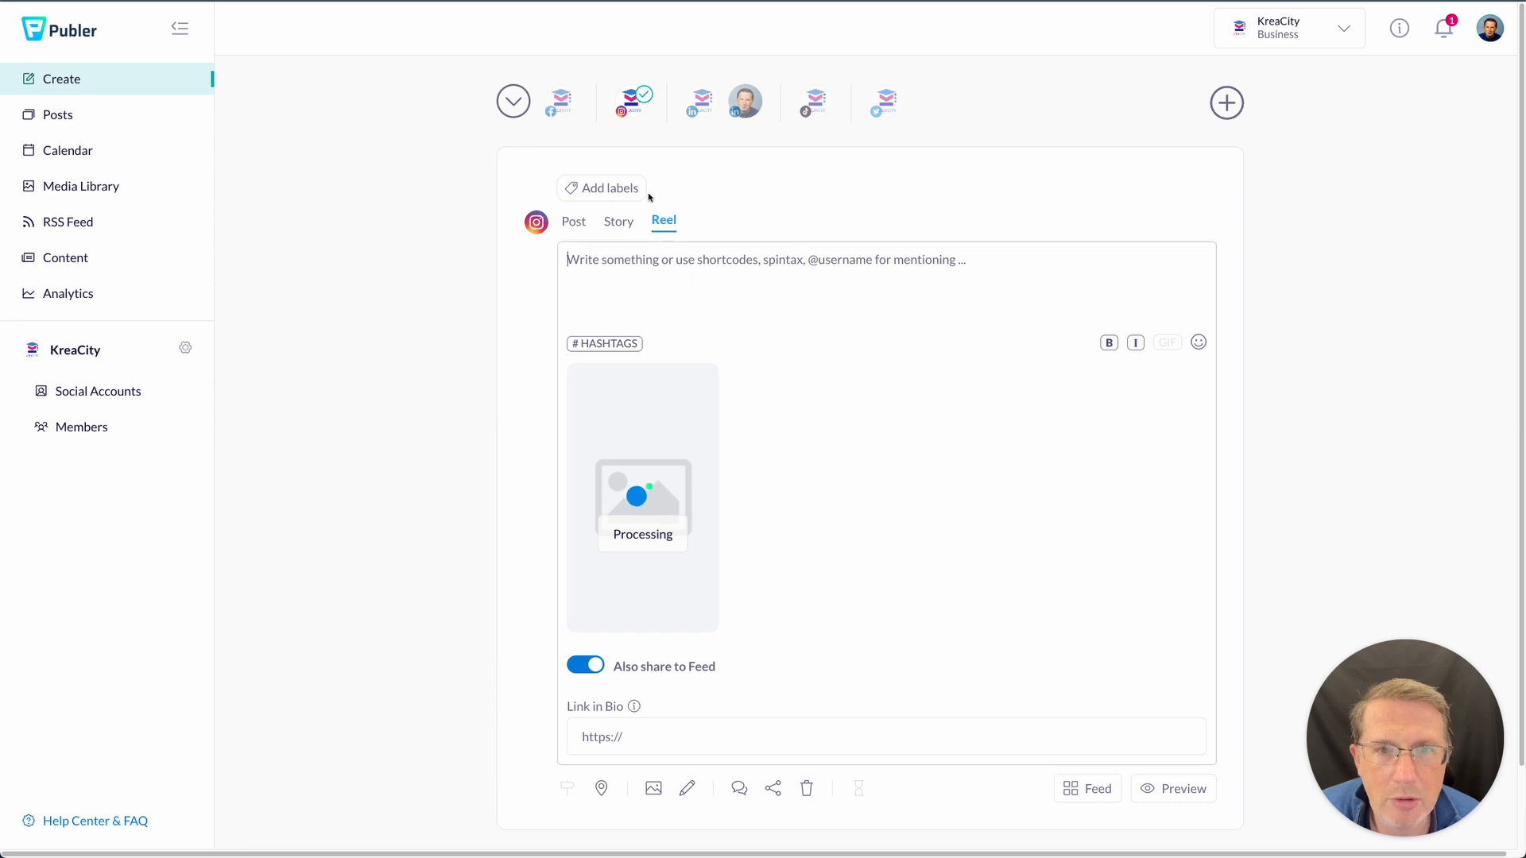
left_click(702, 294)
type("Pas de webhook, de bouton cliquable ou même d’URL cliquable comme résultat d’une formule ? J’ai quand même trouvé une solution pour lancer la traduction automatique d’une page @NotionHQ avec Deepl grâce à @make_hq . Une autre astuce croustillante https://youtu.be/bBJabboWPG0")
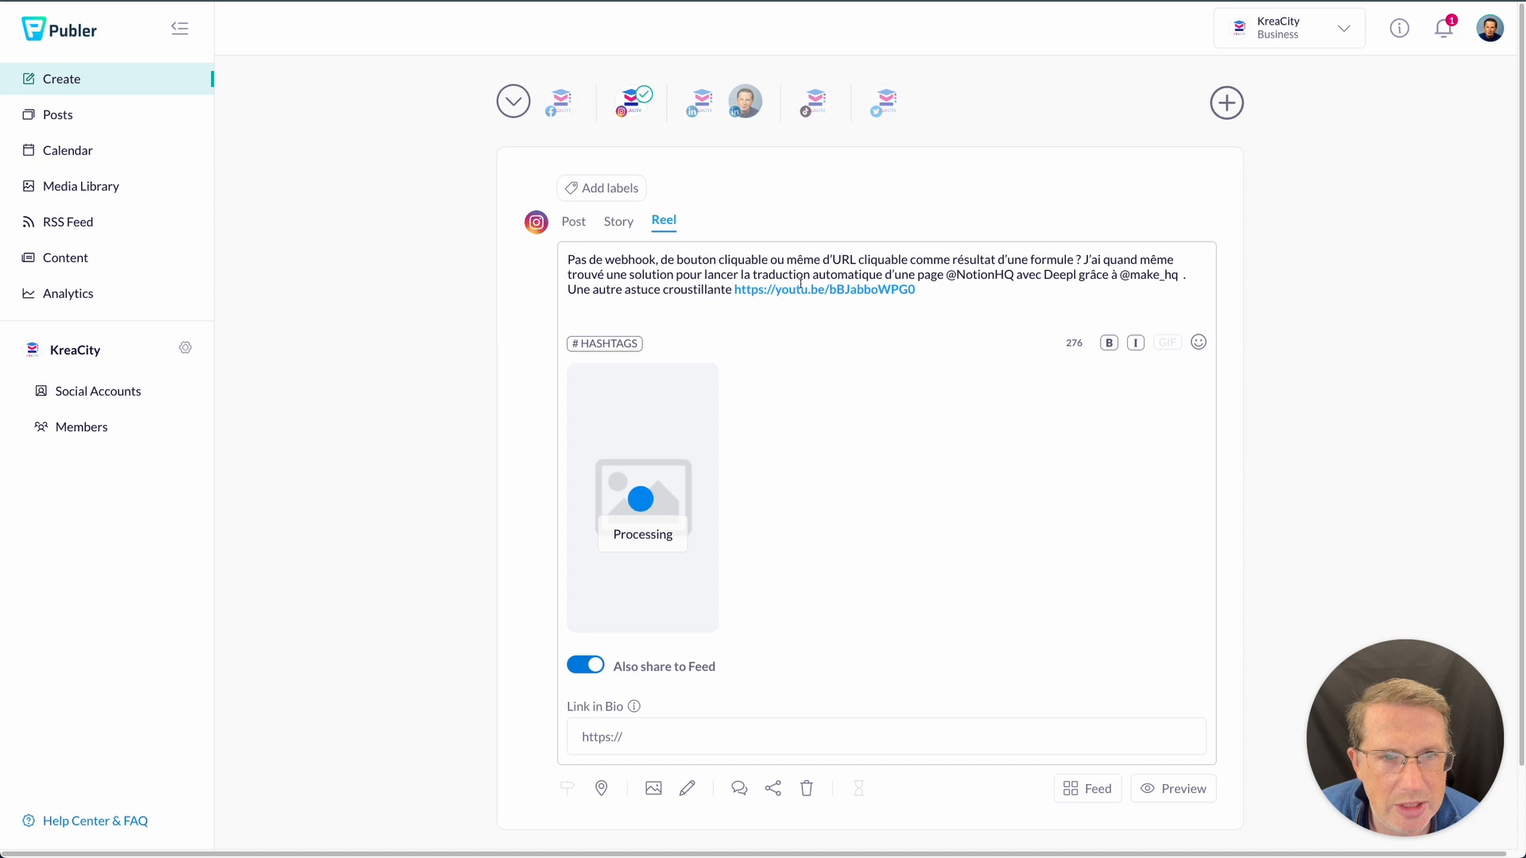
left_click(960, 274)
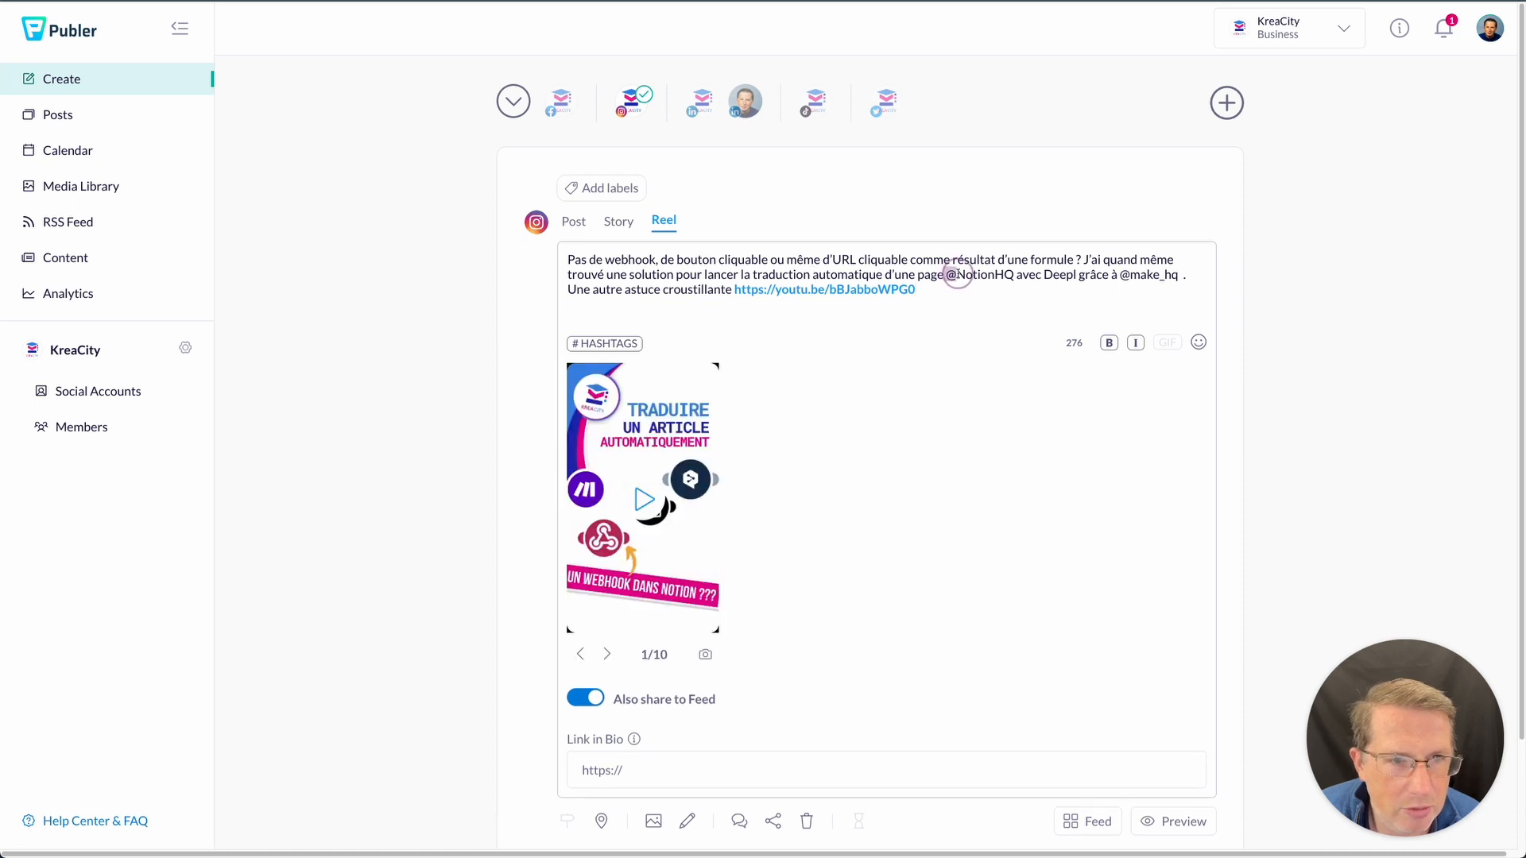
key("BackSpace")
key("BackSpace")
type("N")
key("Right")
key("Right")
key("Right")
key("Right")
key("Right")
key("Delete")
key("Delete")
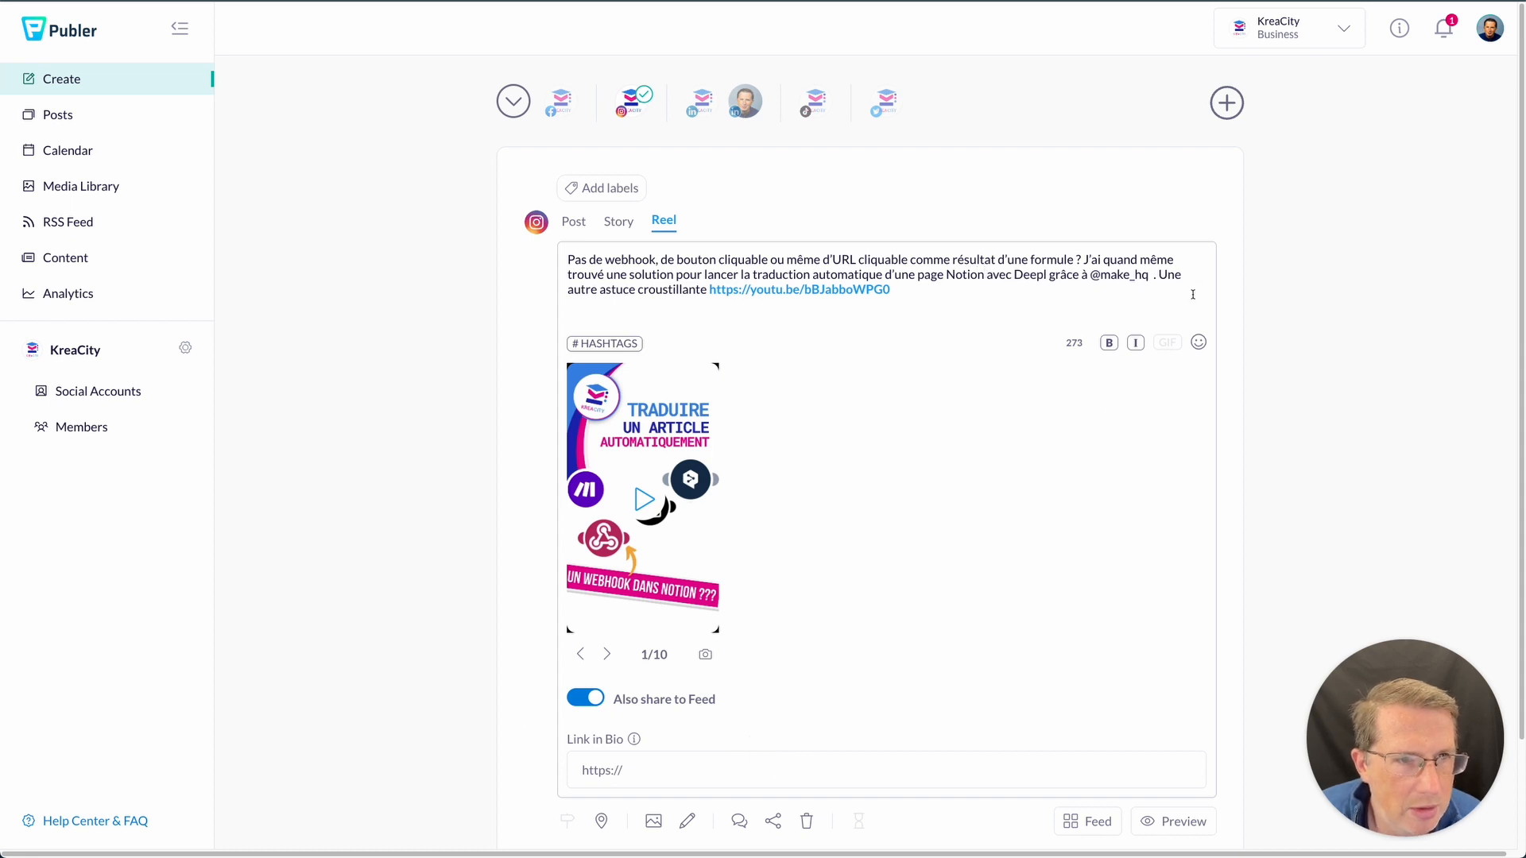
left_click_drag(1088, 275, 1152, 276)
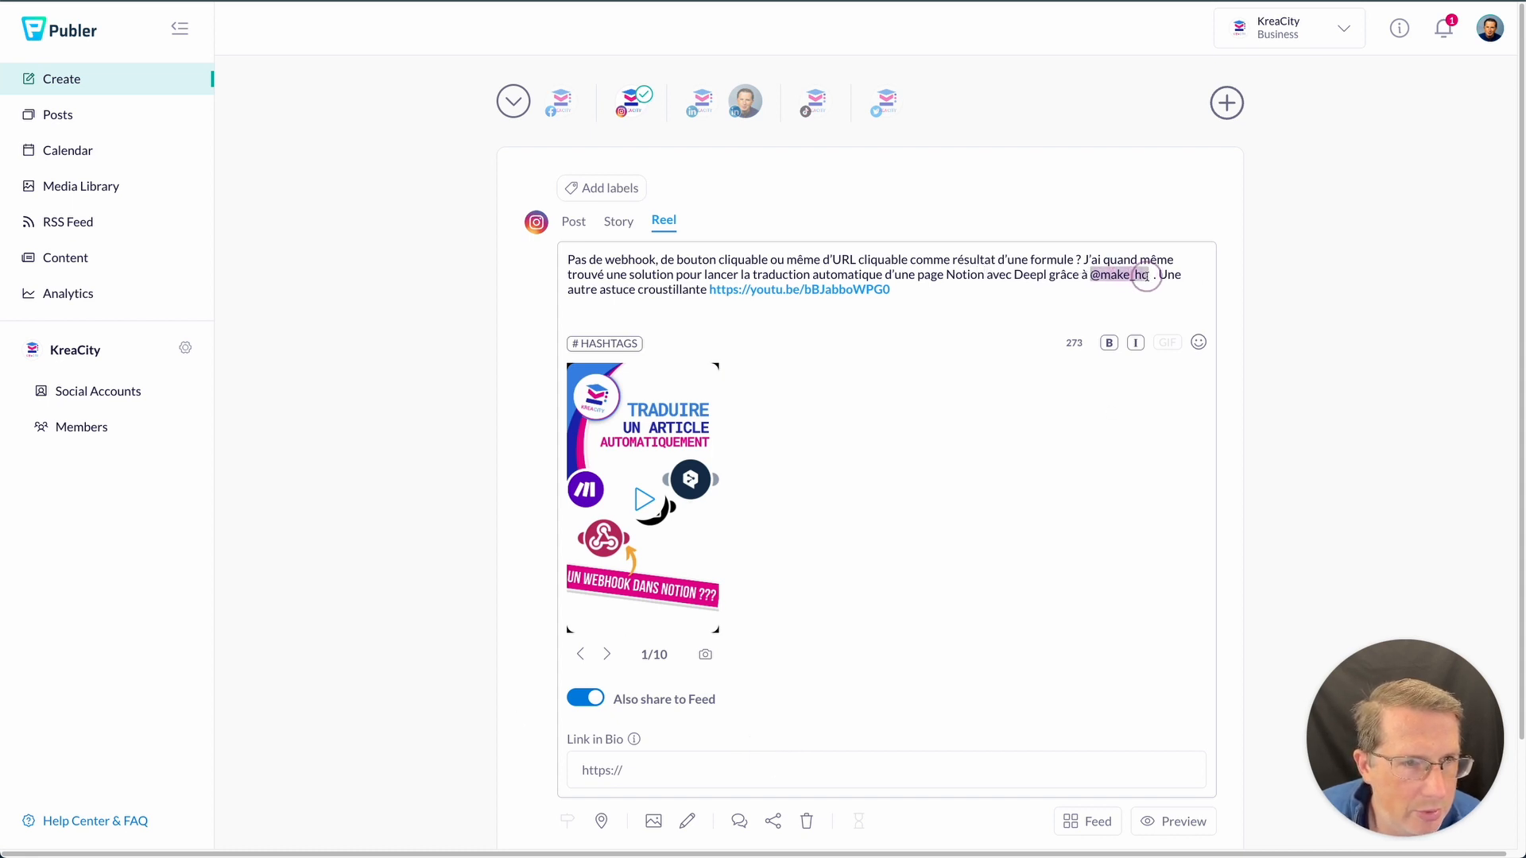
type("Make")
left_click_drag(859, 290, 677, 288)
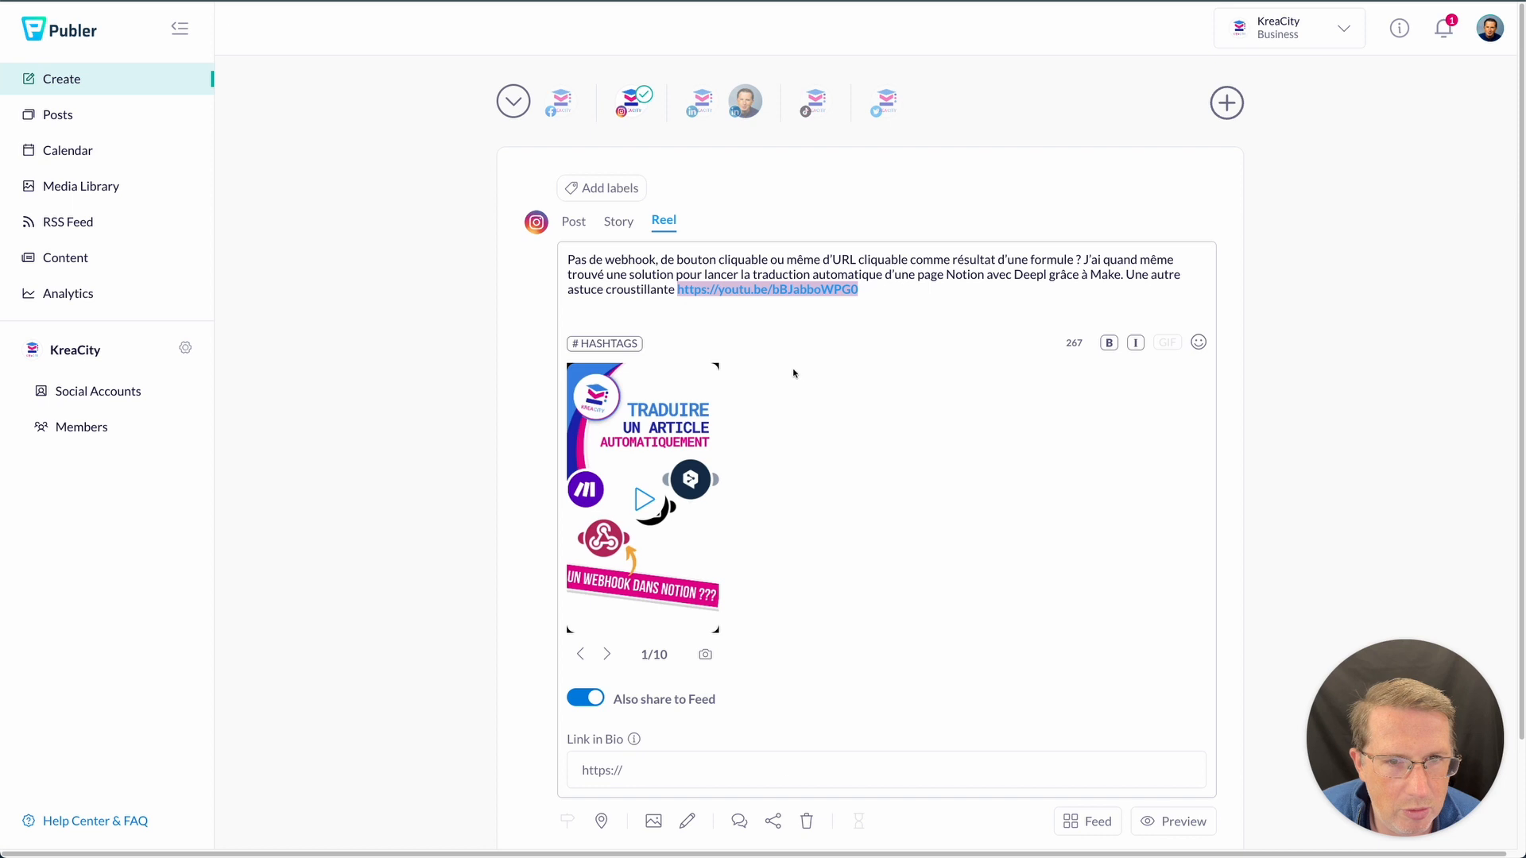
key("super+x")
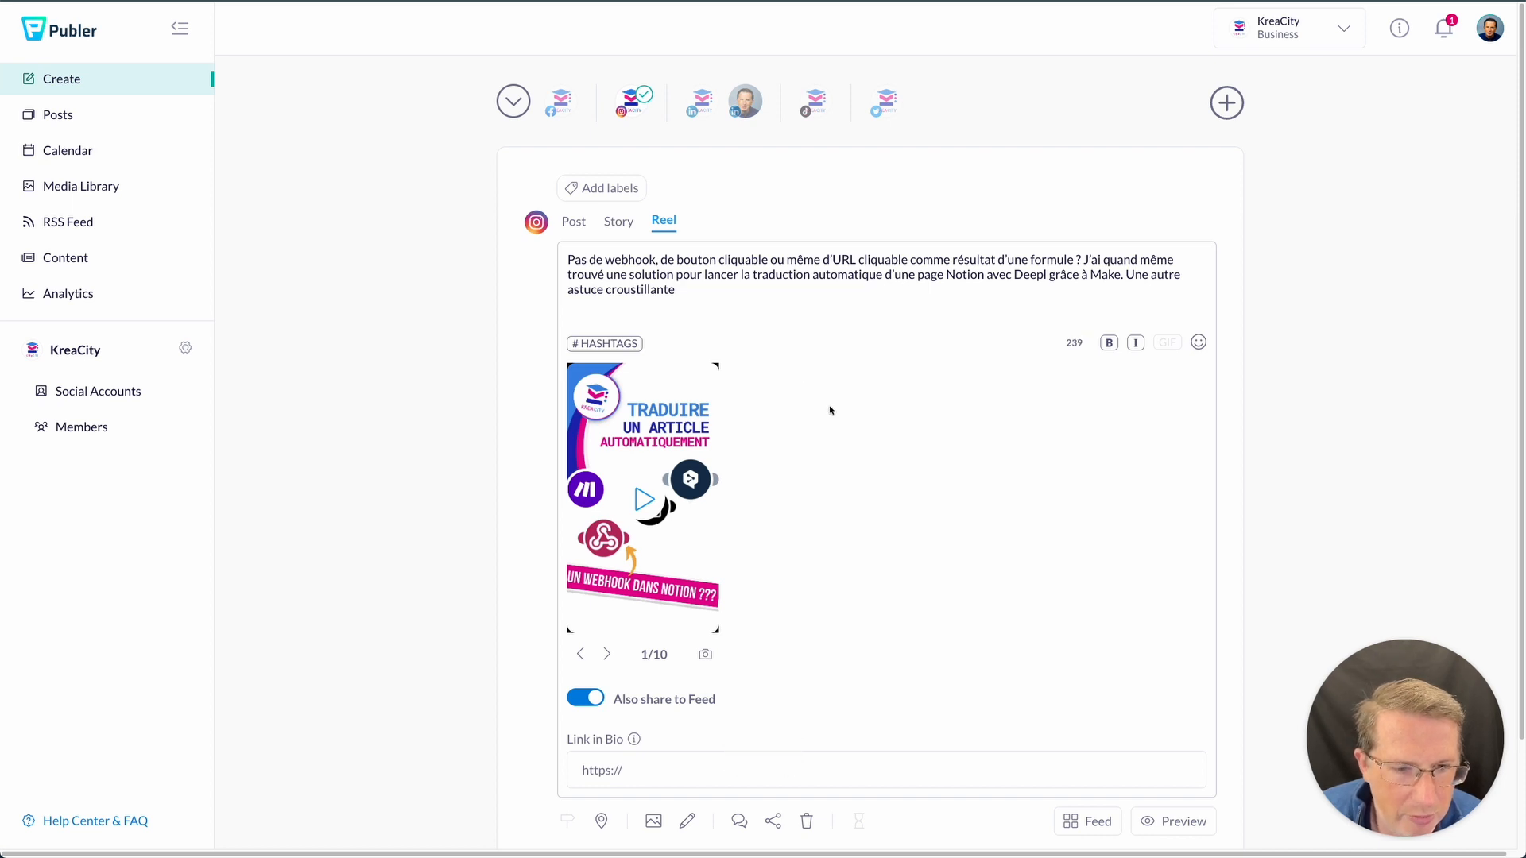
scroll(657, 716, "down", 2)
- Paste the YouTube URL as the Reel's Link in Bio and switch off Also share to Feed
mouse_move(634, 618)
left_click(646, 654)
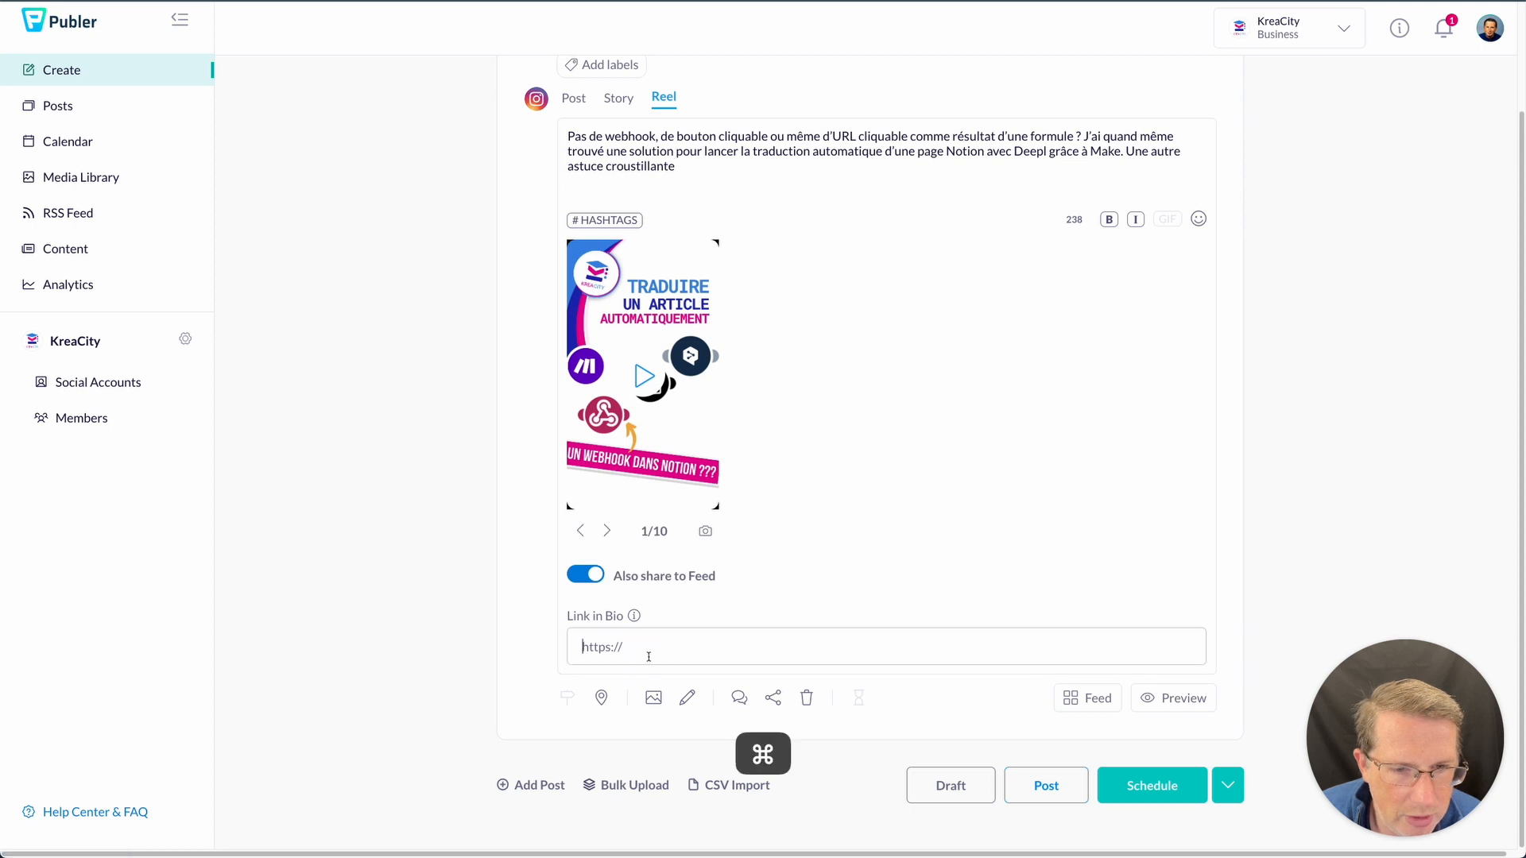
key("super+v")
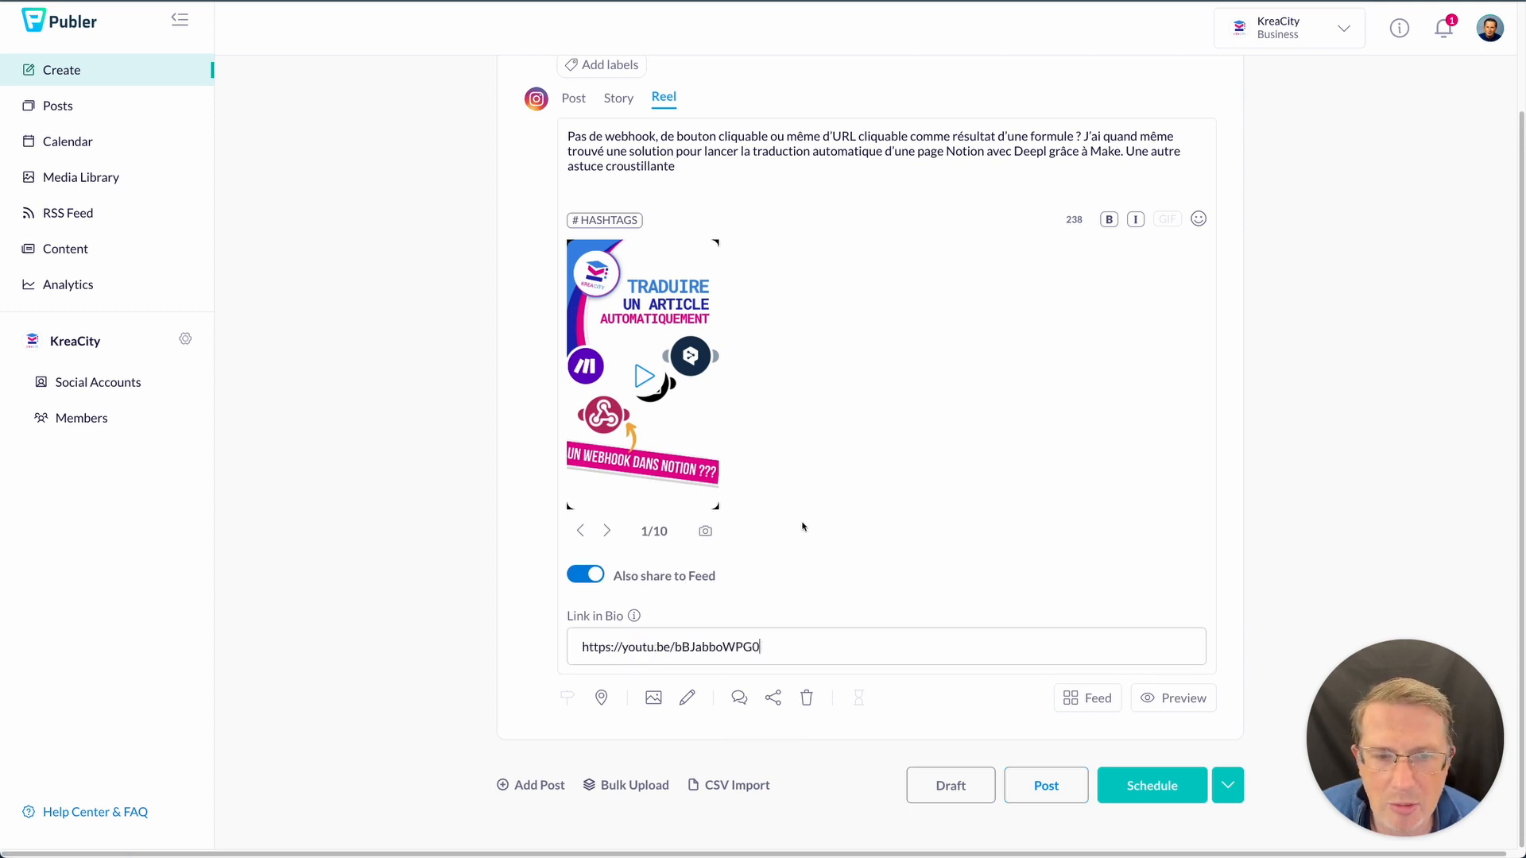
scroll(799, 588, "up", 1)
left_click(588, 598)
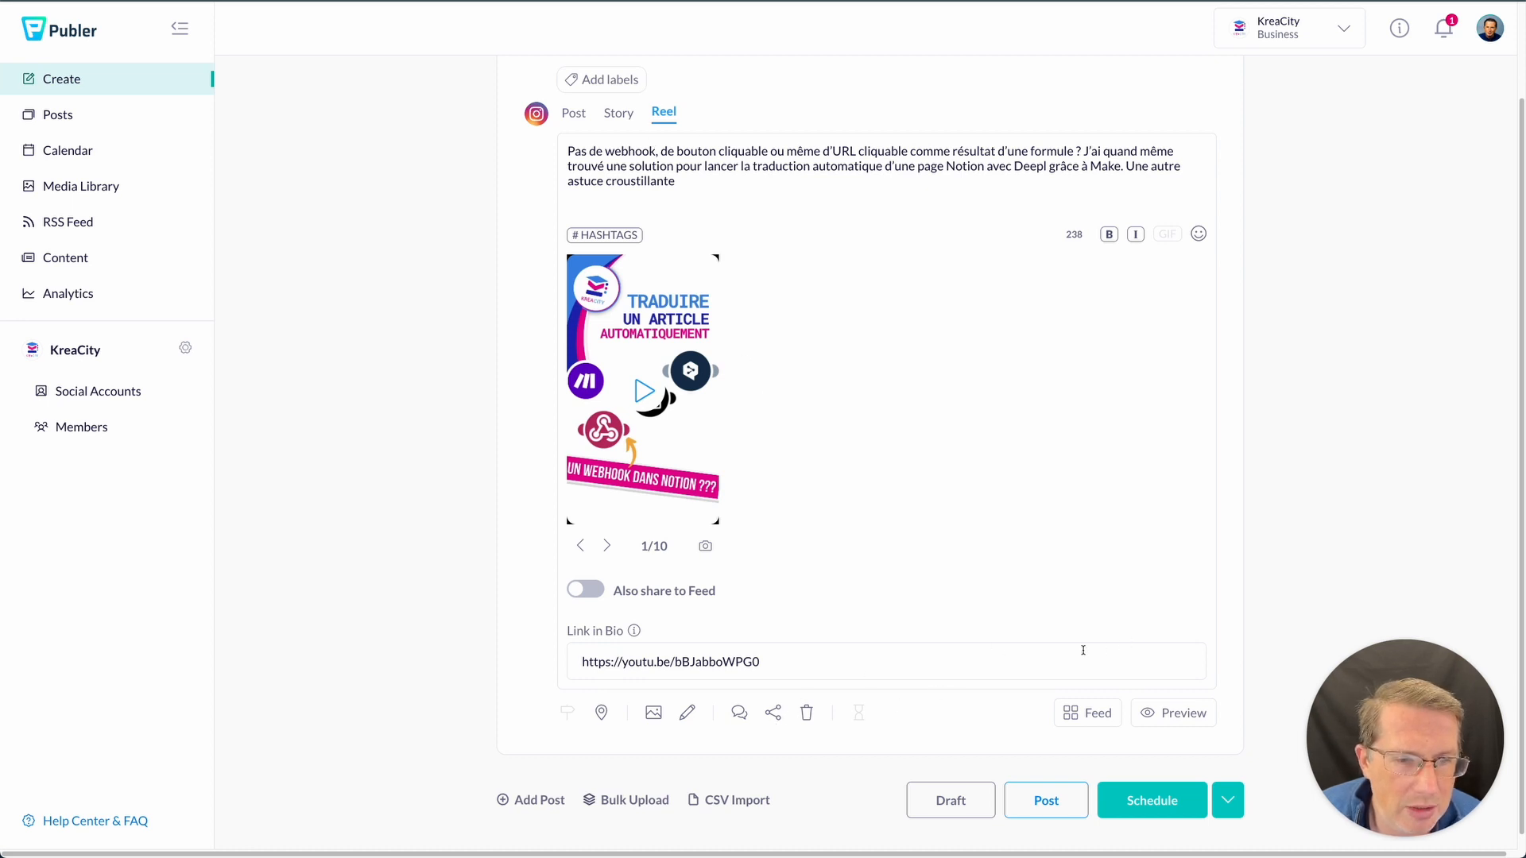
left_click(1228, 800)
- Schedule the Reel for Saturday 15 Oct at 19:45, then open the weekly Calendar
scroll(1207, 831, "down", 2)
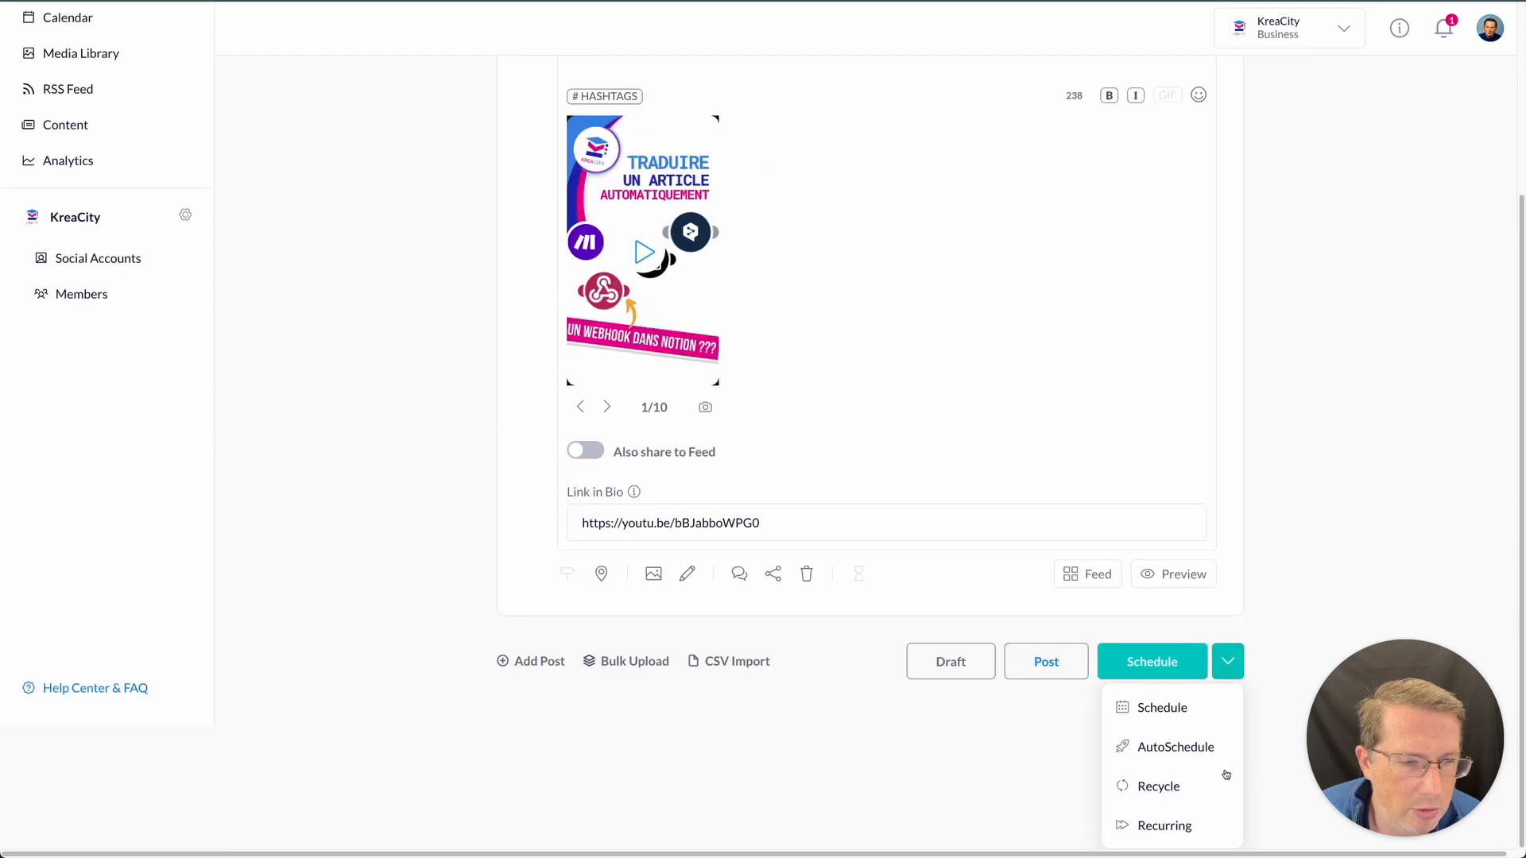
left_click(1179, 708)
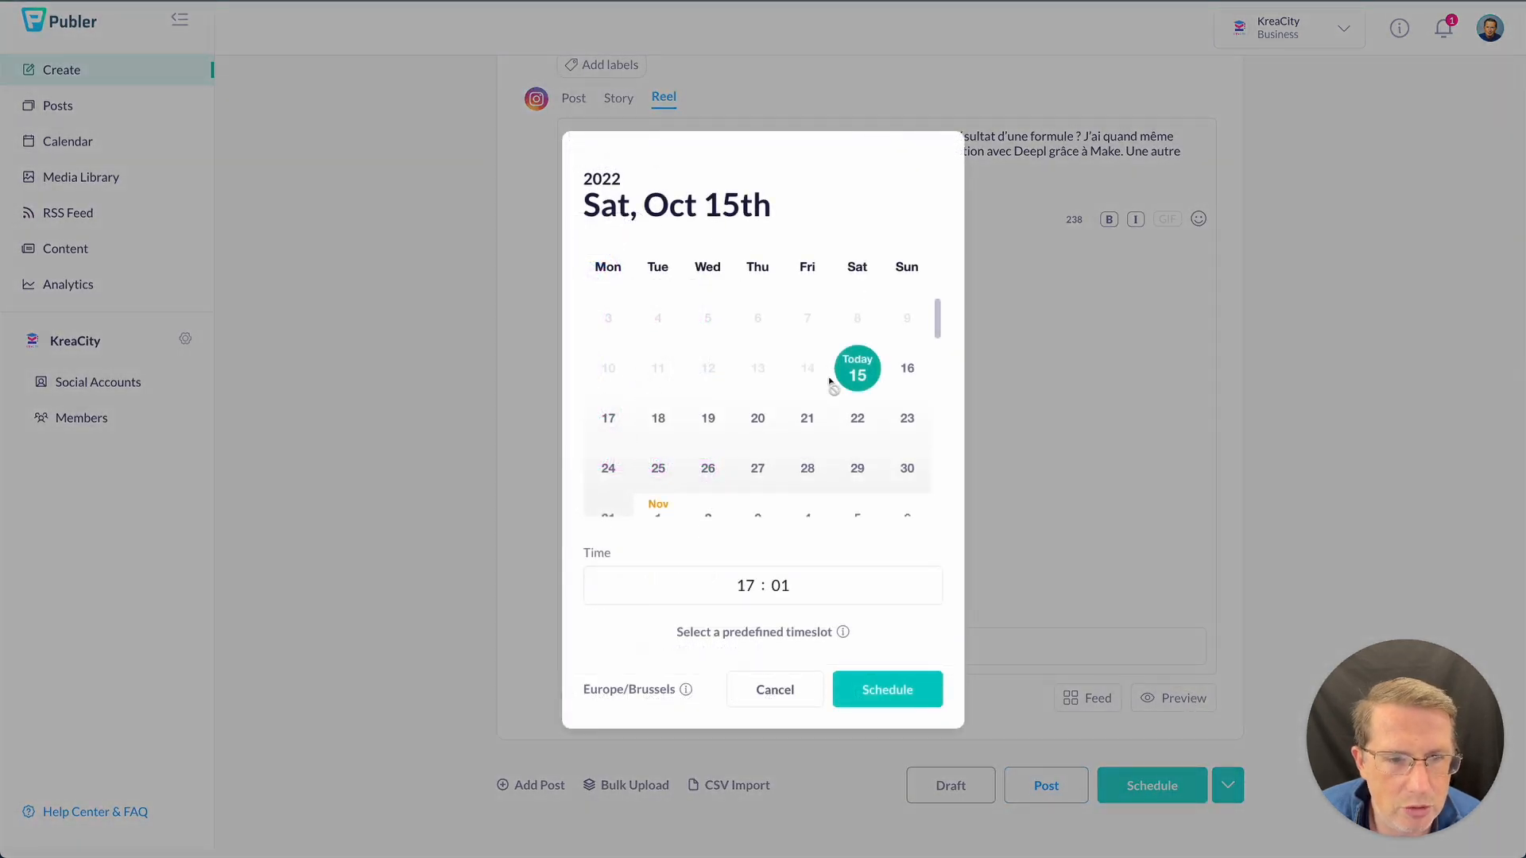
left_click(735, 586)
type("1945")
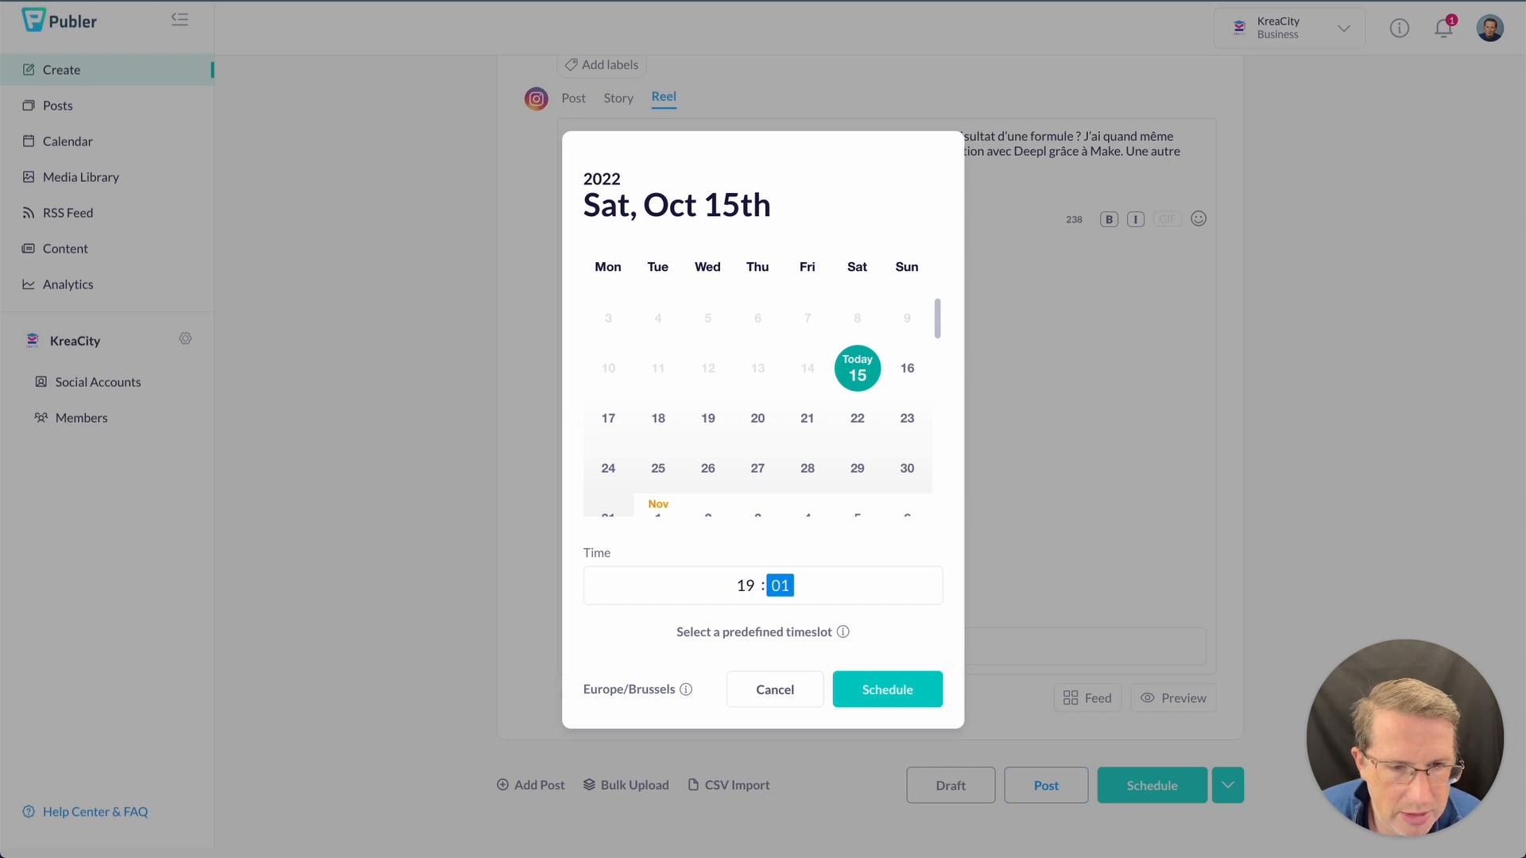
left_click(862, 685)
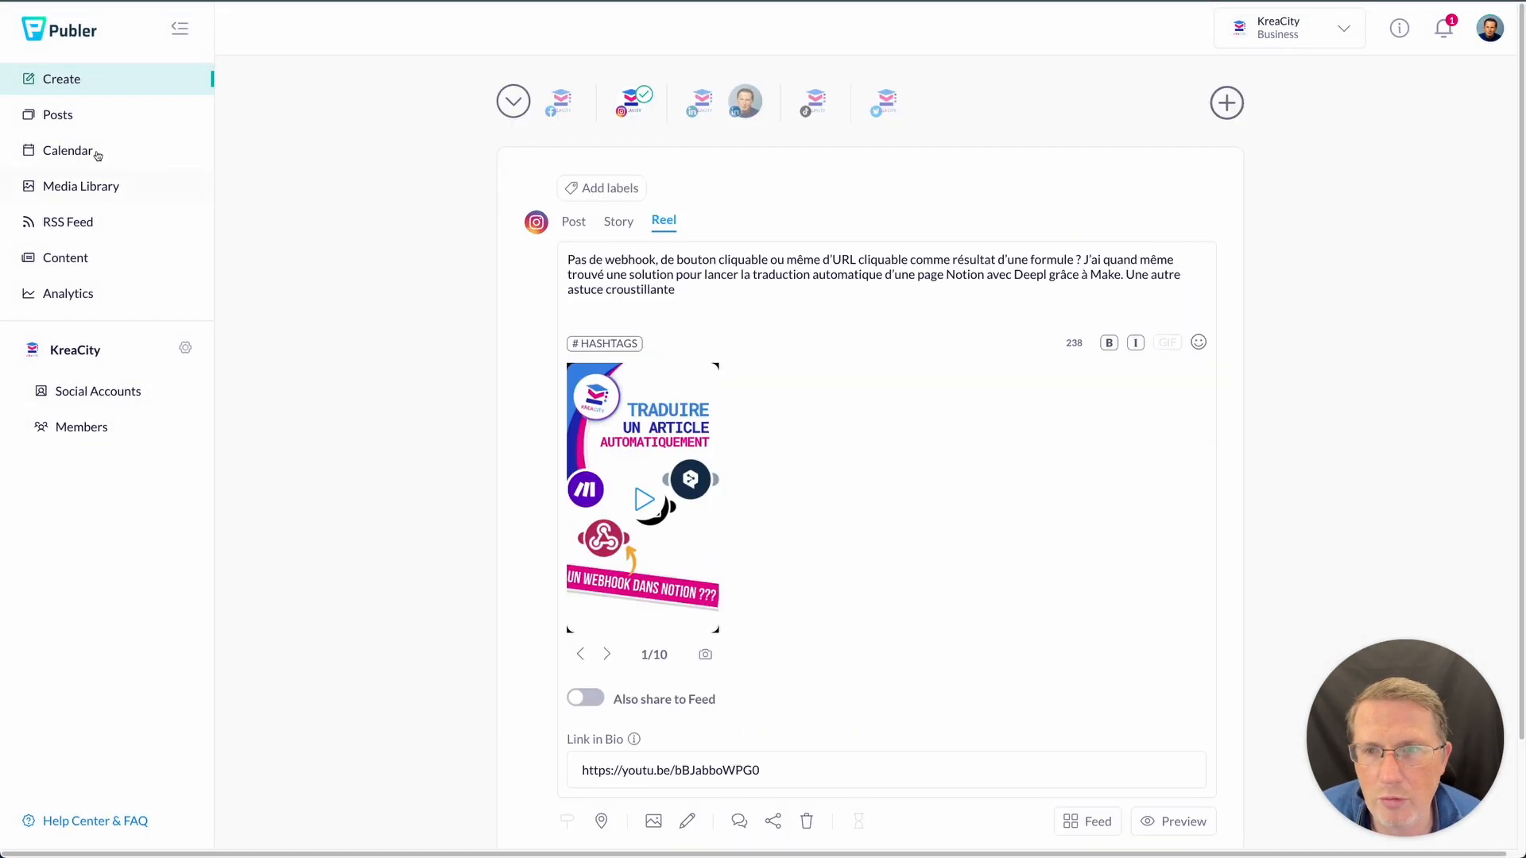
left_click(105, 159)
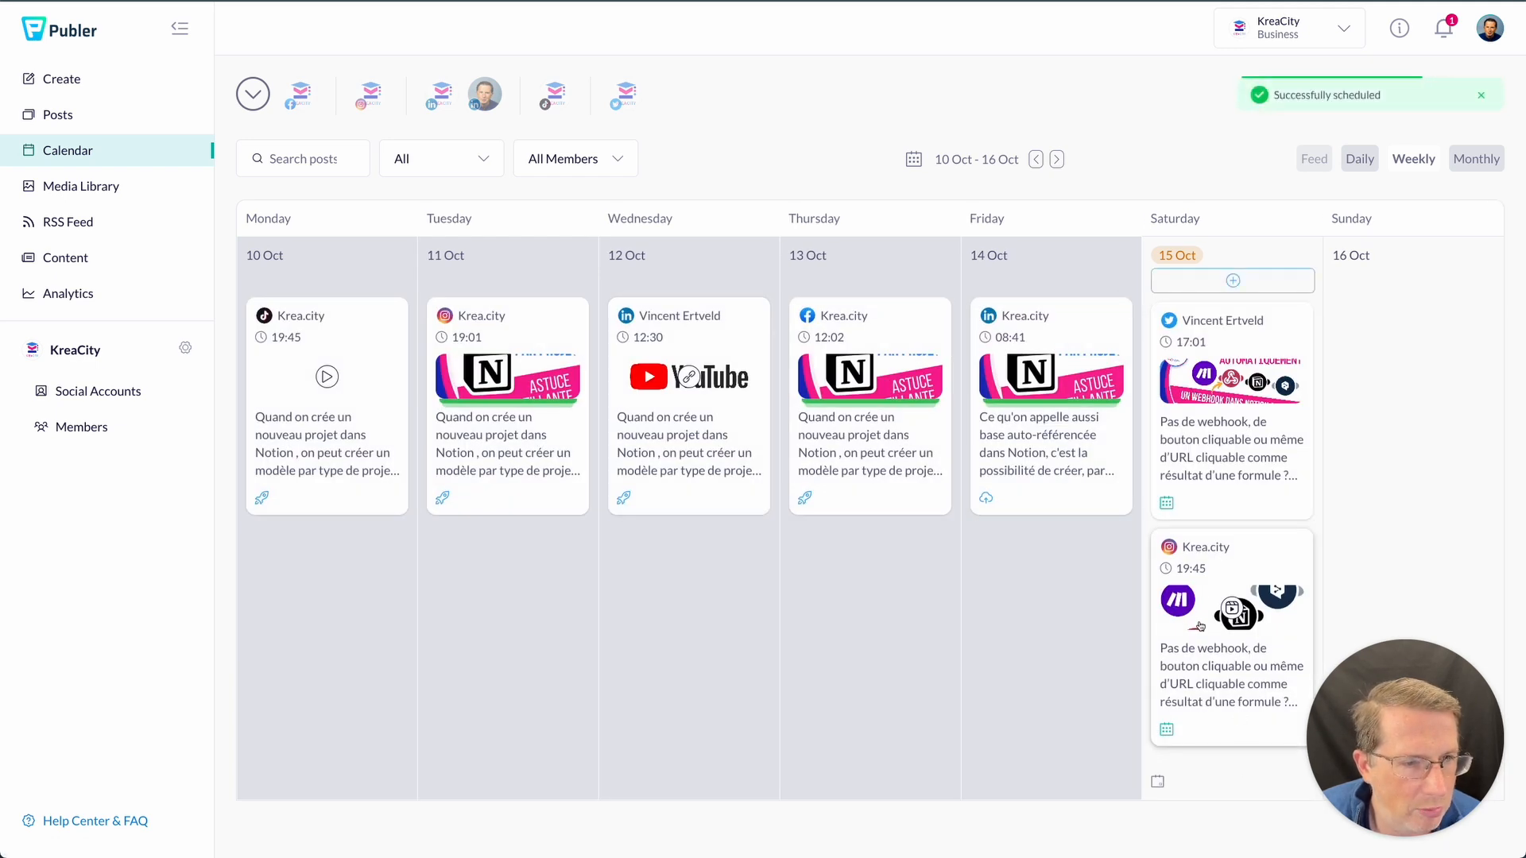
- Preview the Saturday 19:45 Instagram Reel, then start a new post for the KreaCity Facebook page
left_click(1205, 713)
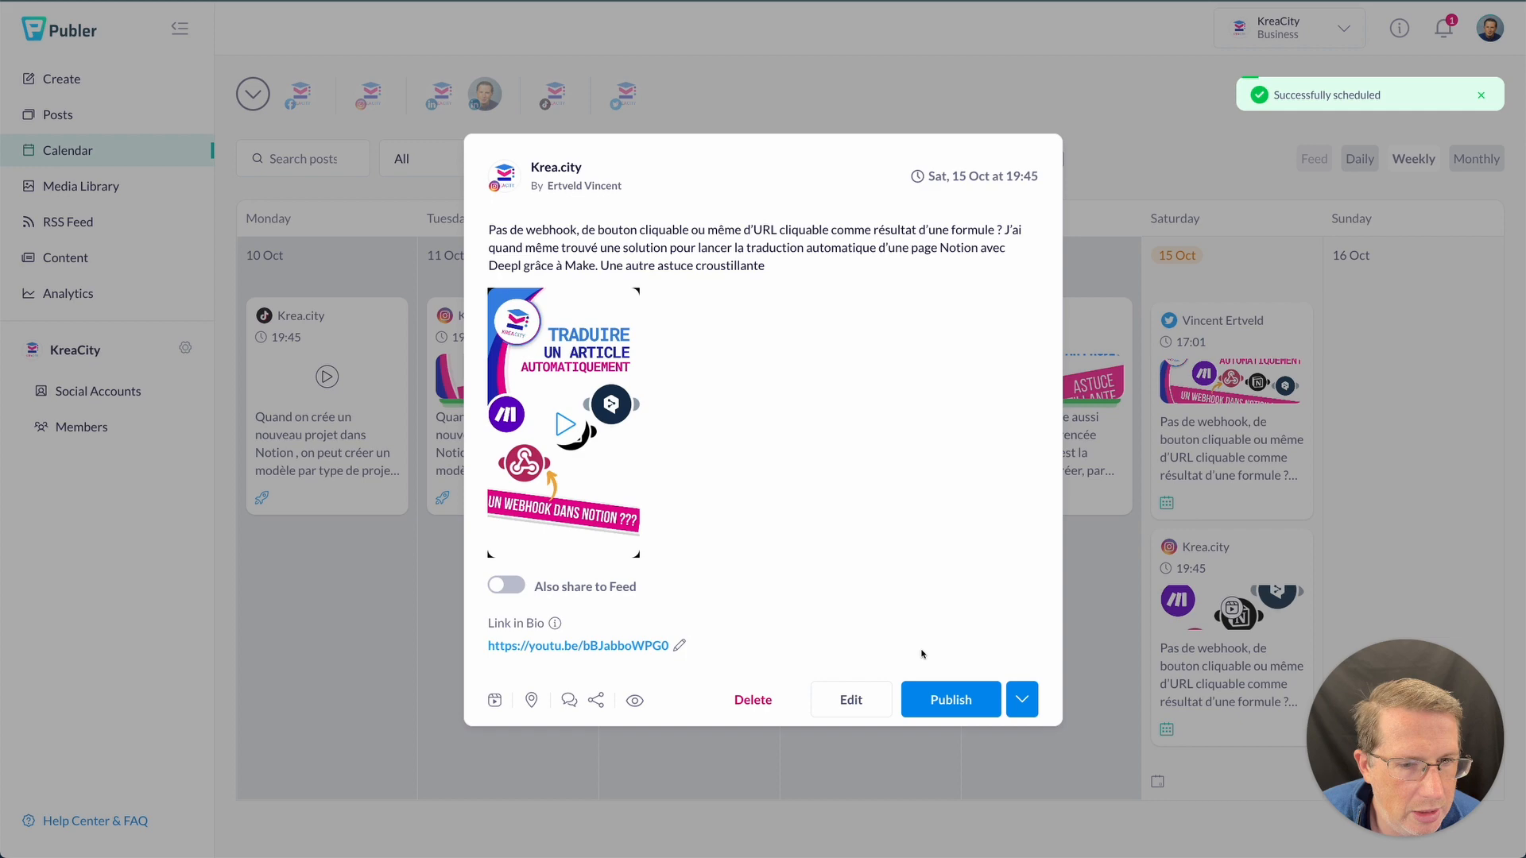
left_click(635, 700)
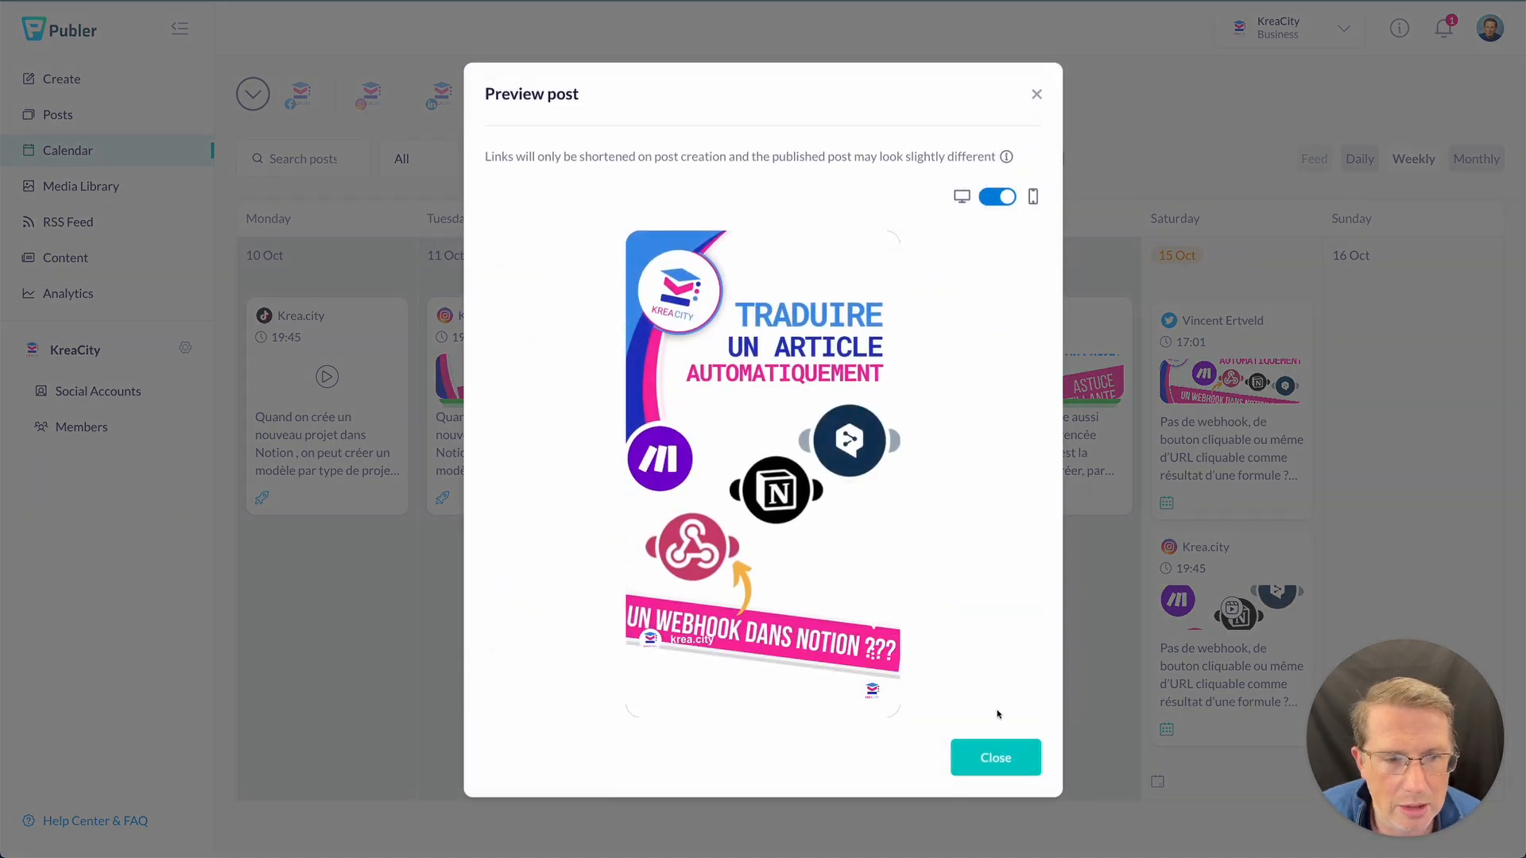
left_click(984, 761)
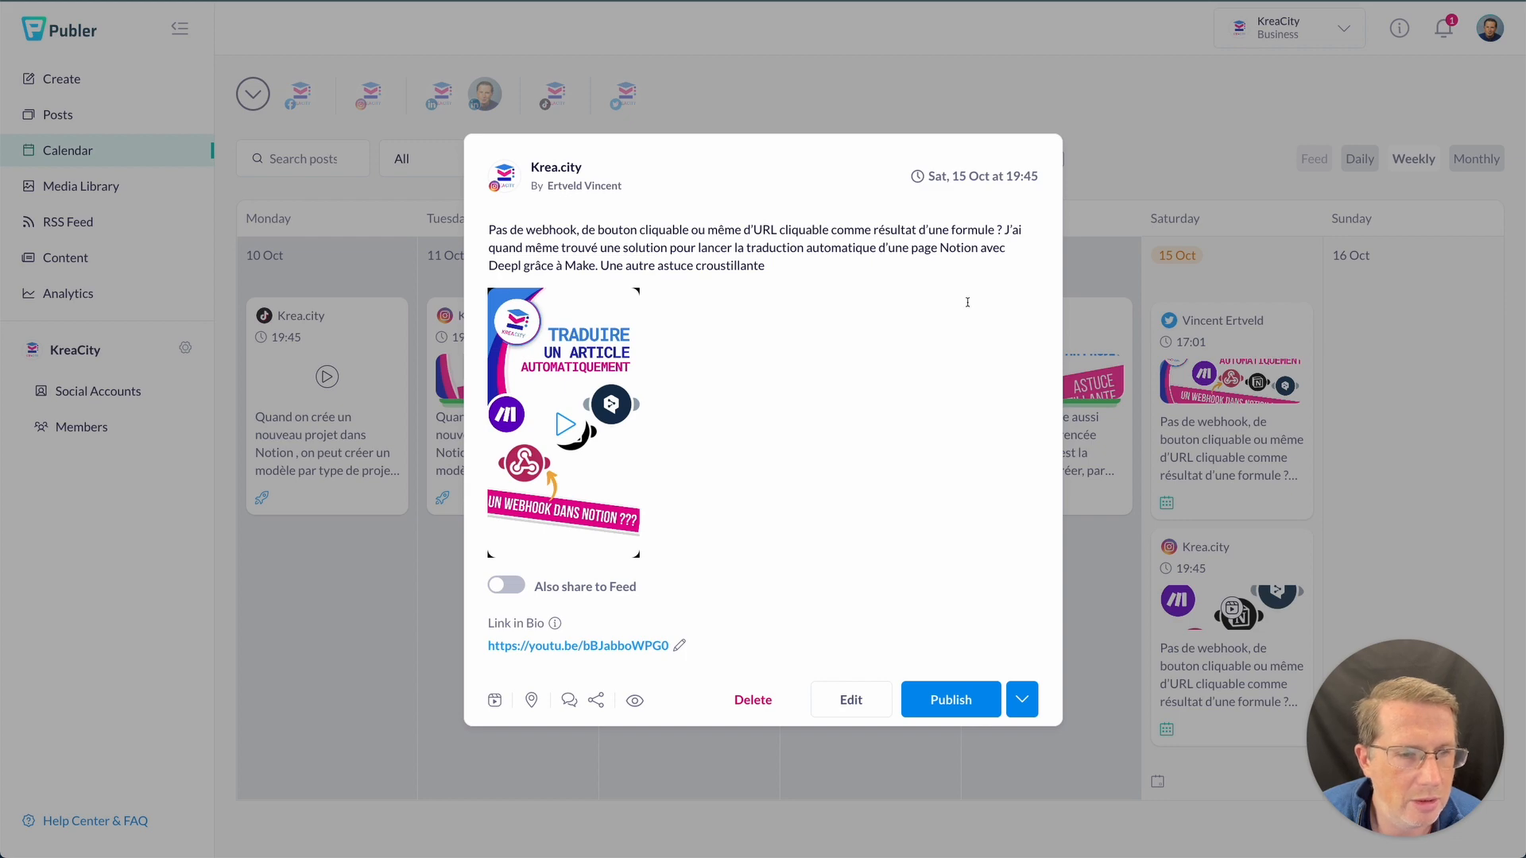
left_click(918, 119)
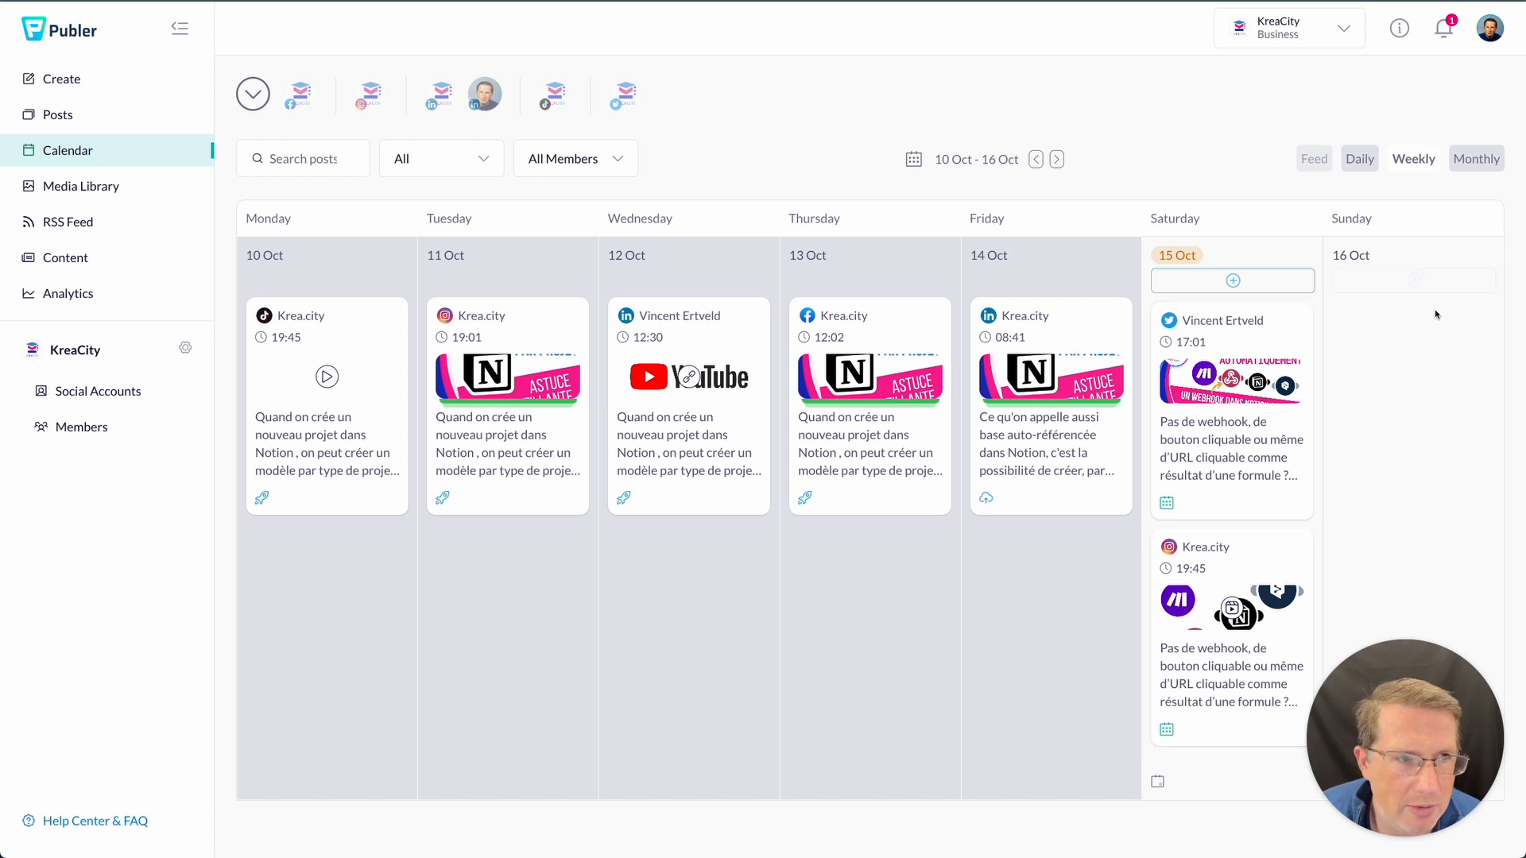
left_click(1244, 252)
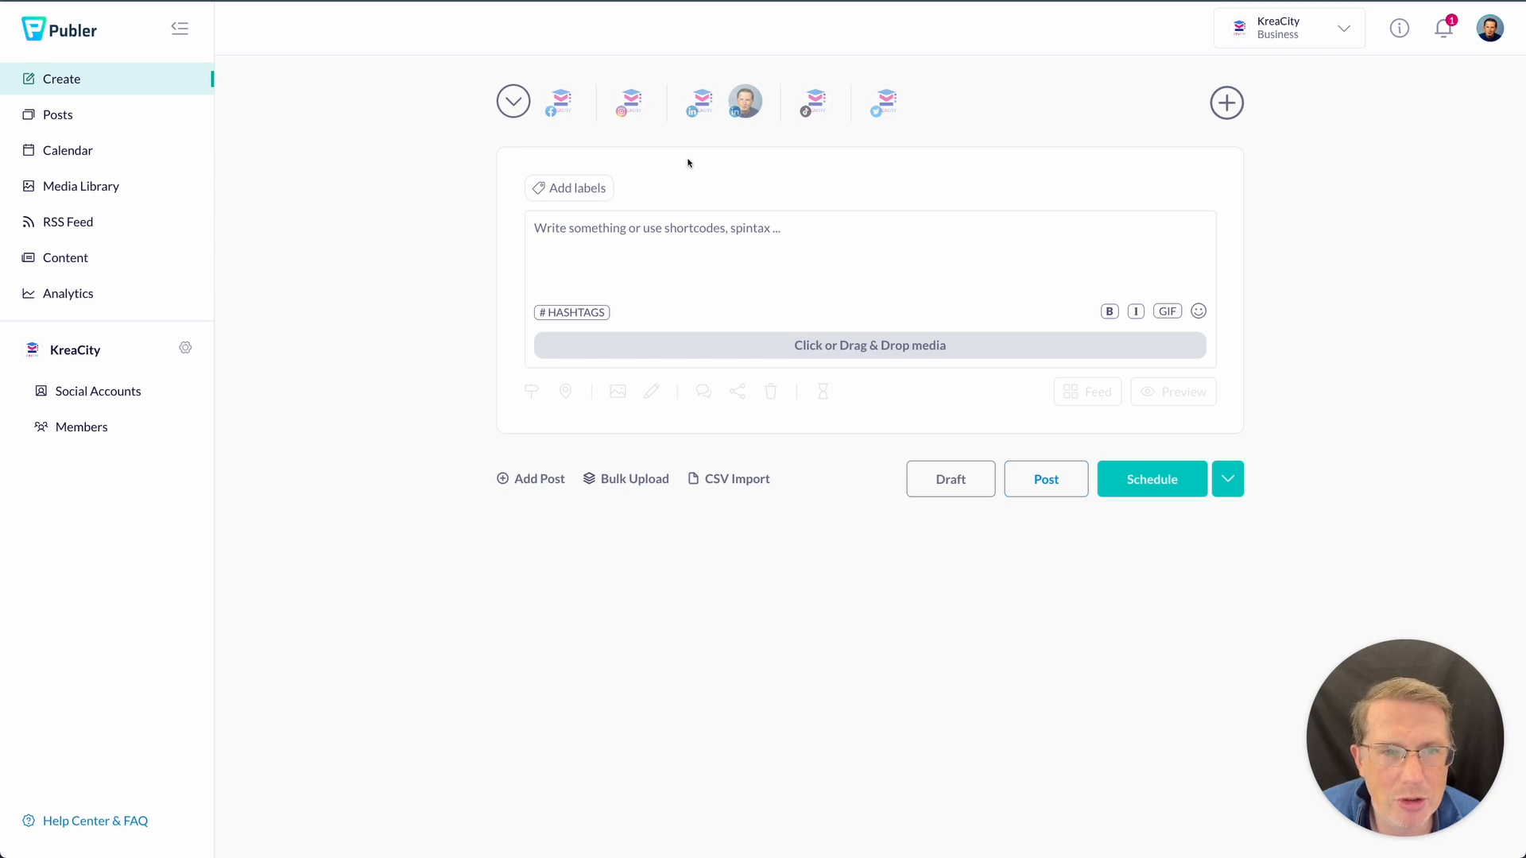
left_click(560, 113)
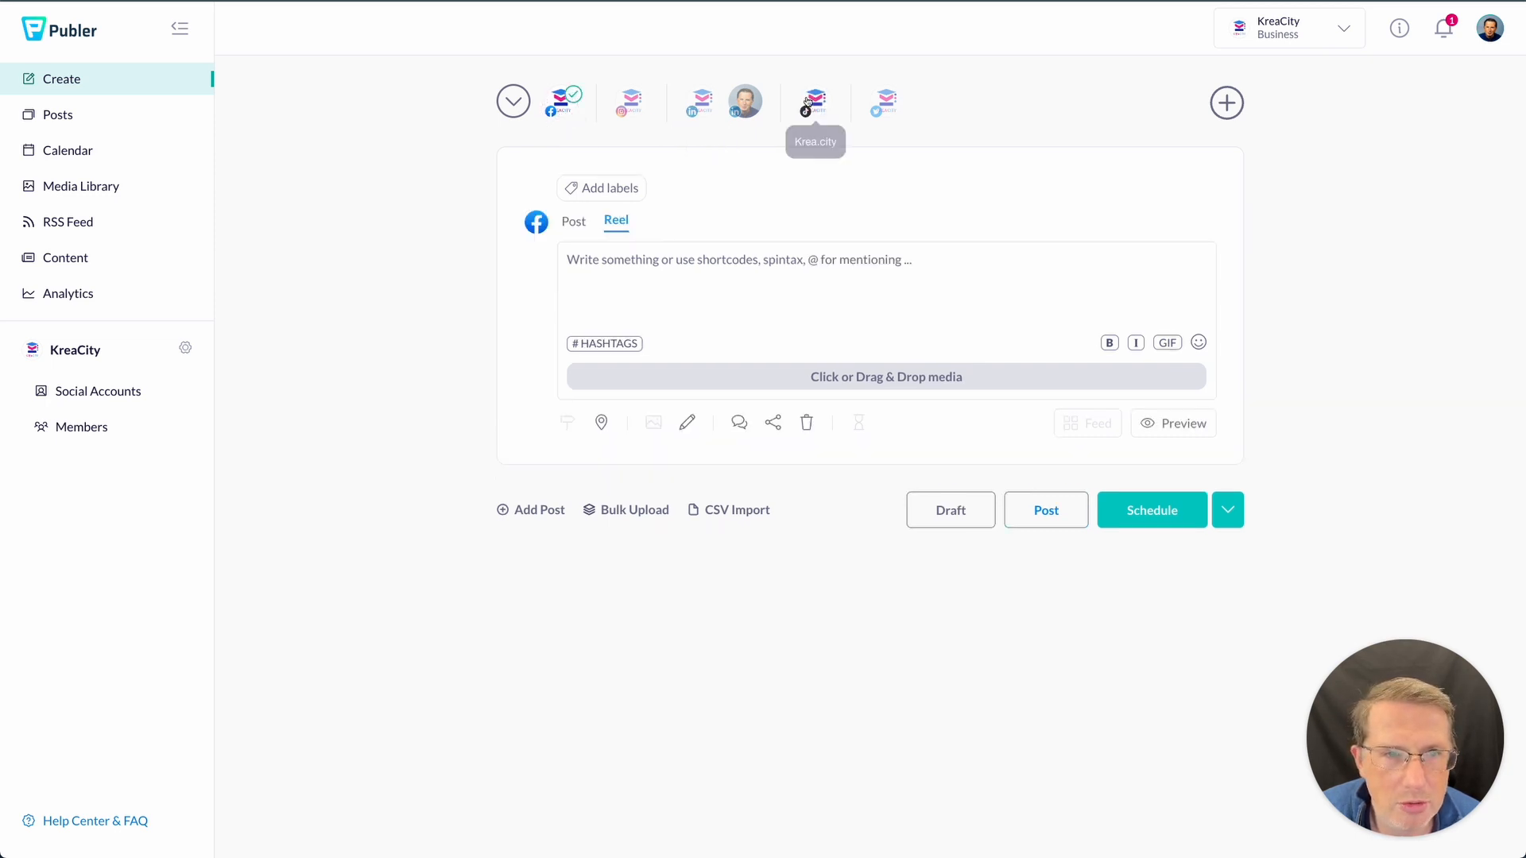
- Add the LinkedIn profile as a second destination and go to the workspace's Minutes page
left_click(744, 101)
left_click(720, 273)
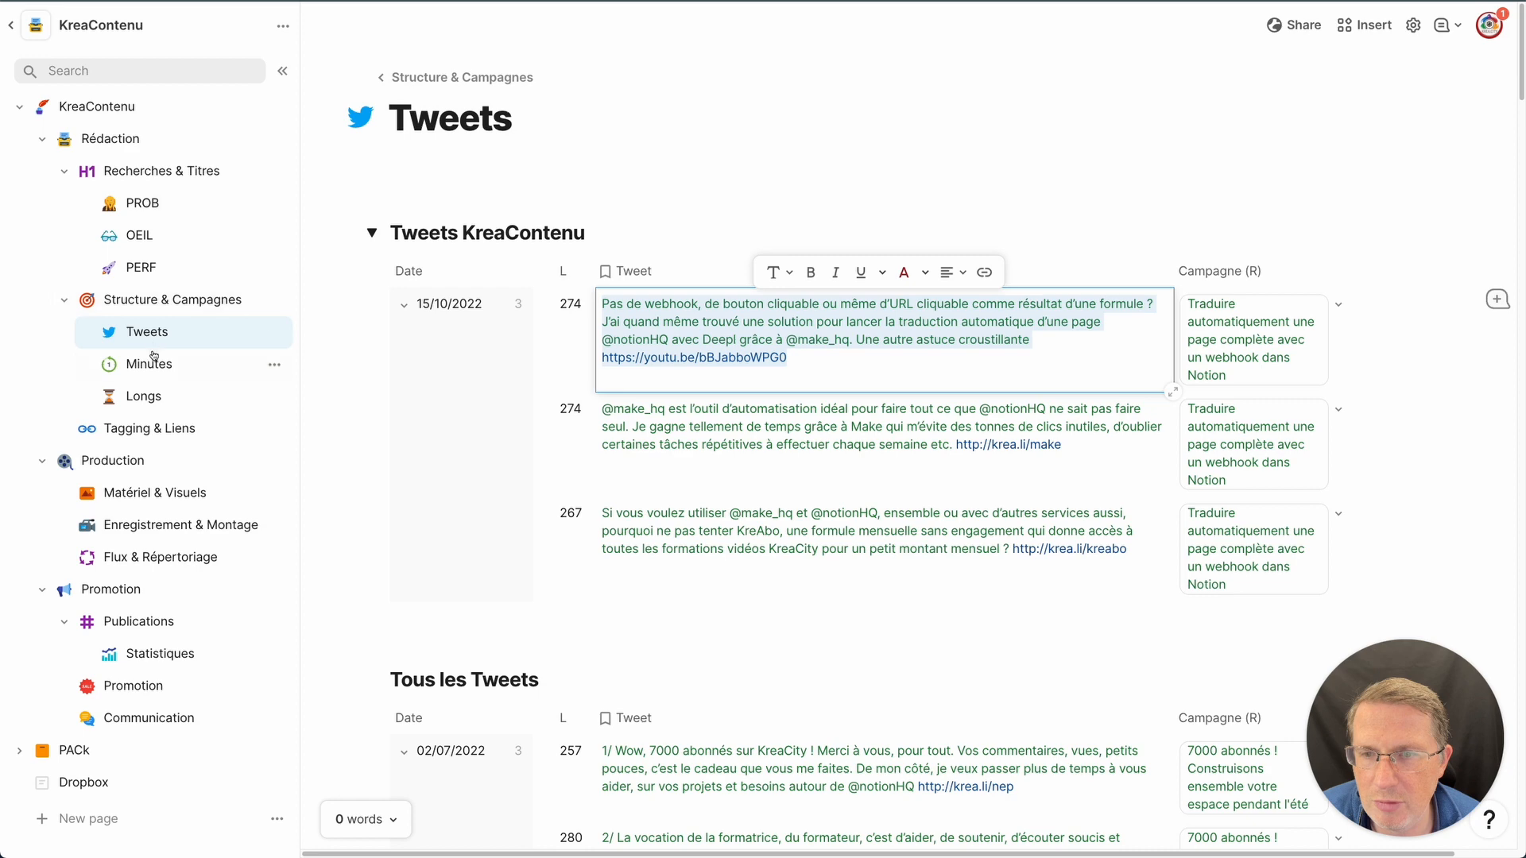
left_click(149, 363)
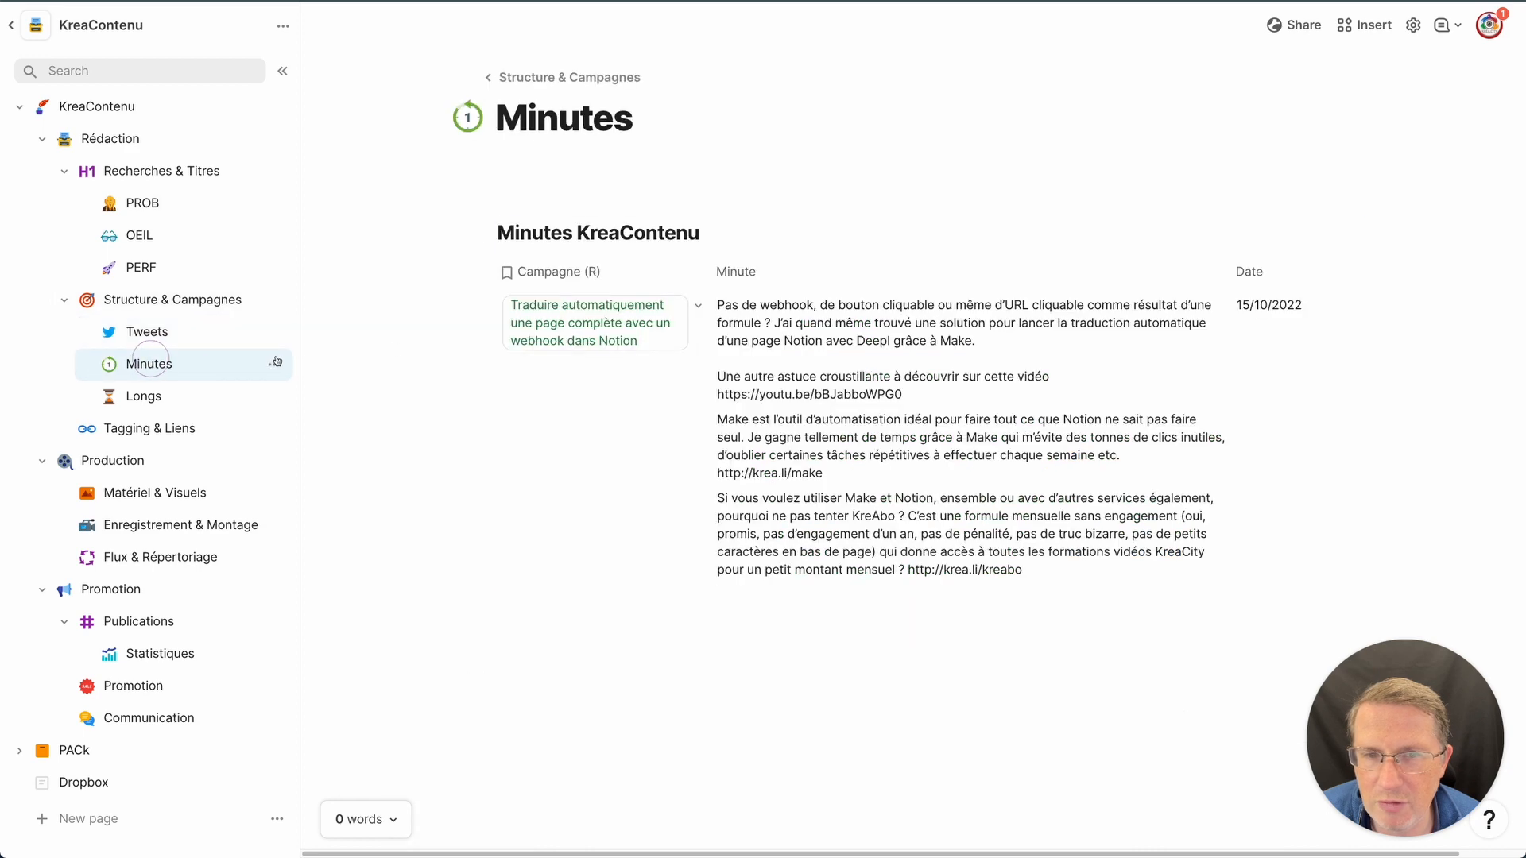
- Select and copy the full text of the campaign row's Minute cell
left_click(727, 308)
left_click(715, 303)
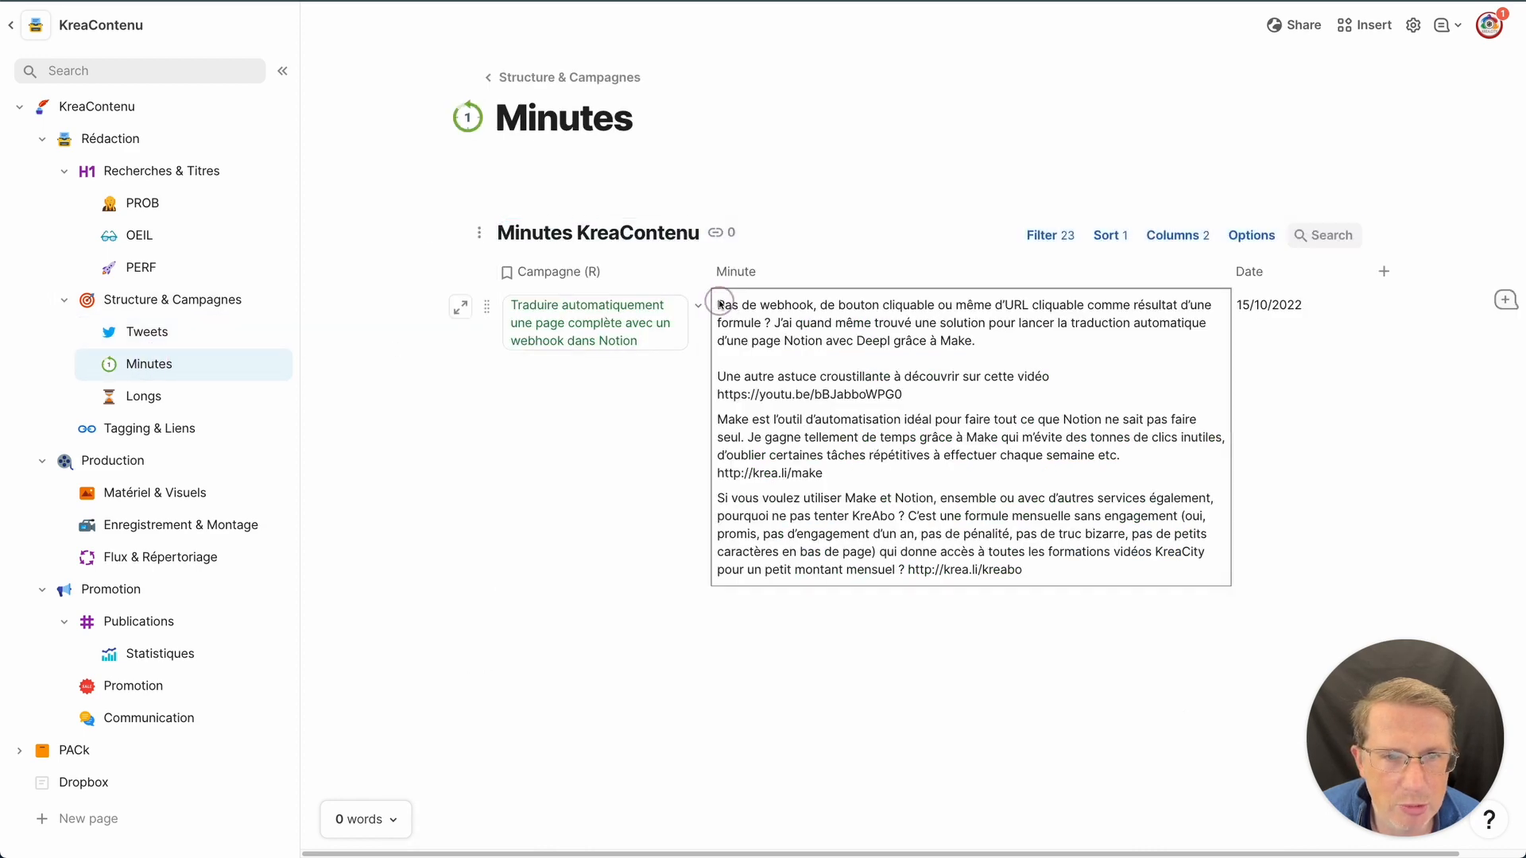
left_click_drag(716, 304, 1085, 563)
key("super+c")
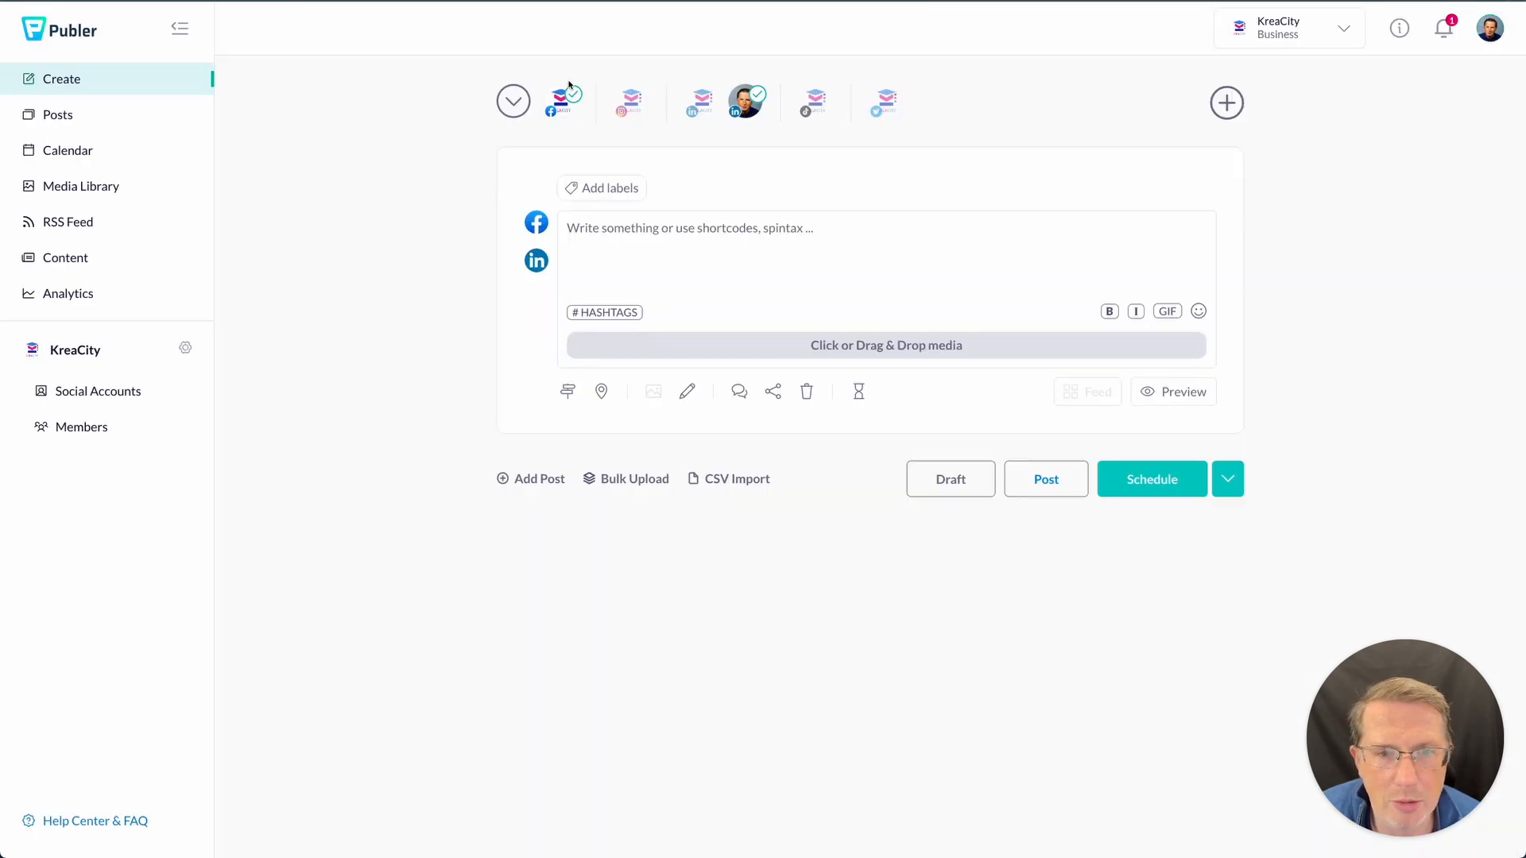
left_click(613, 225)
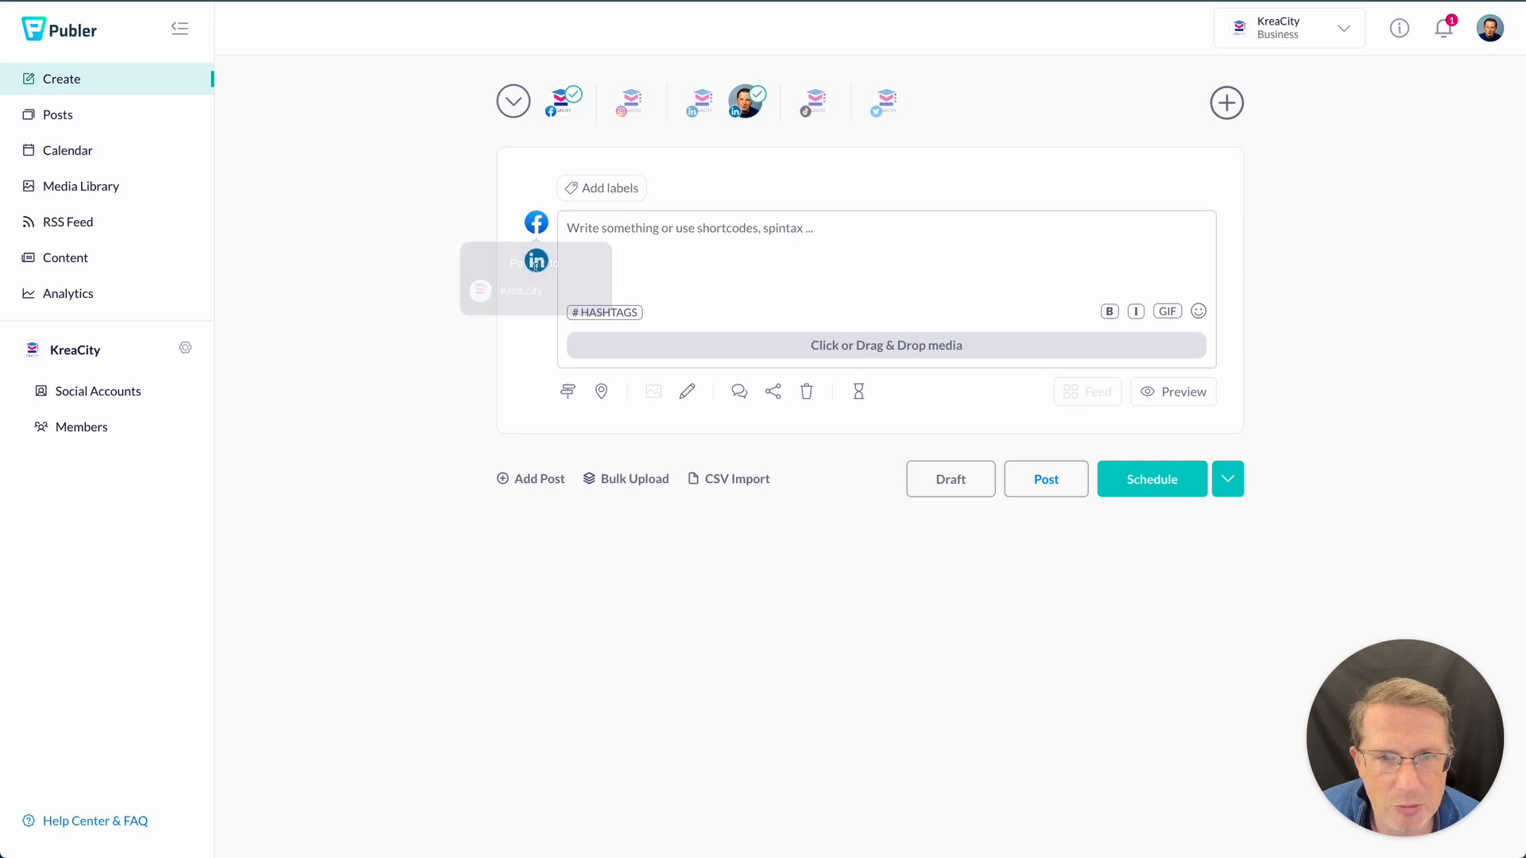
- Paste the Minute text into the post, removing the YouTube preview card and video-link line
left_click(725, 255)
key("super+v")
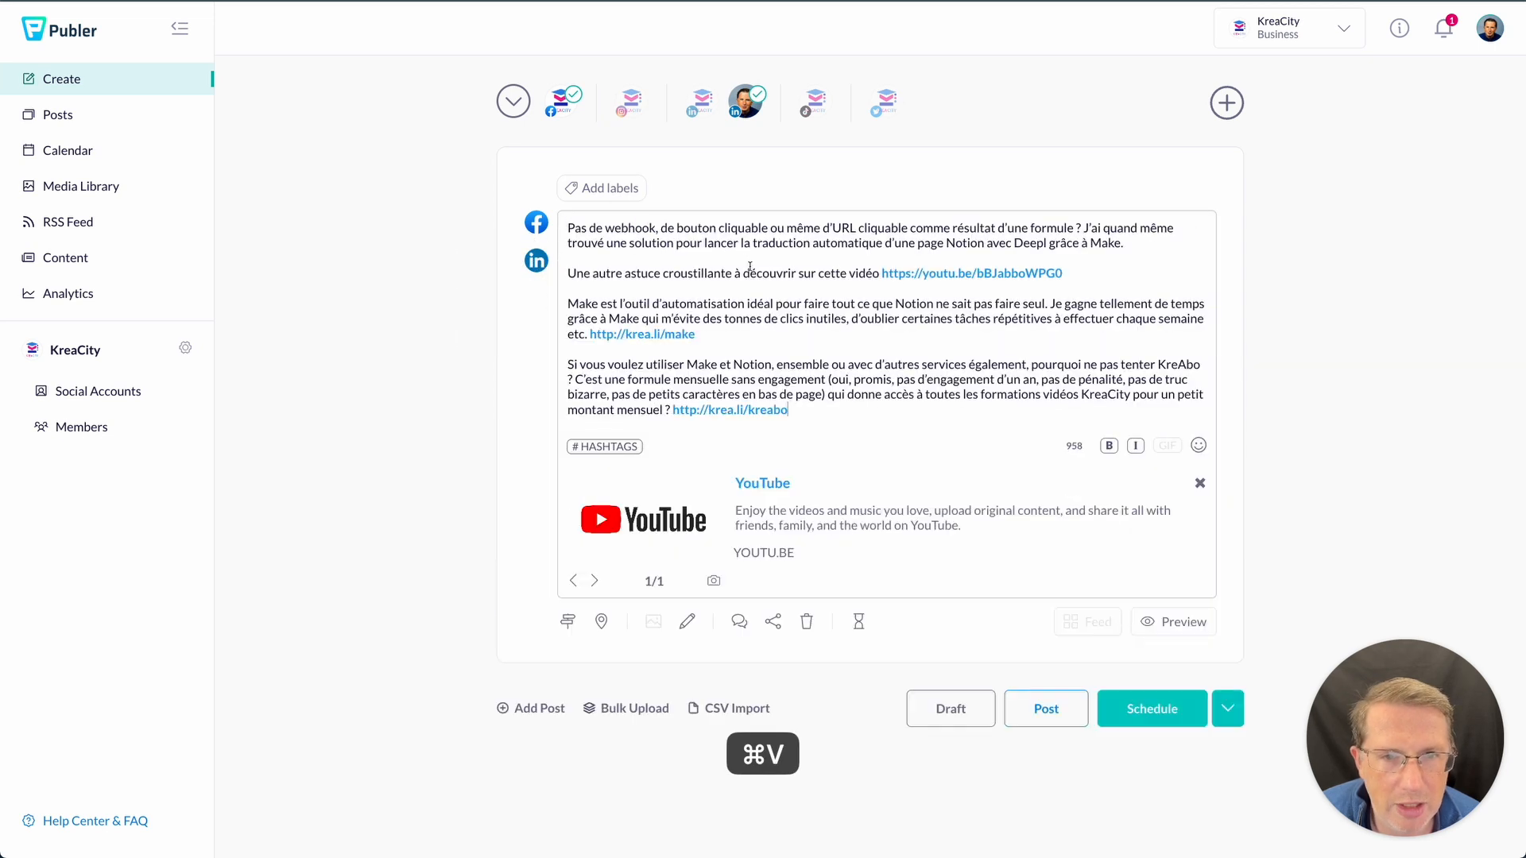
left_click(1199, 483)
left_click(1200, 483)
left_click_drag(1087, 272, 572, 265)
key("super+x")
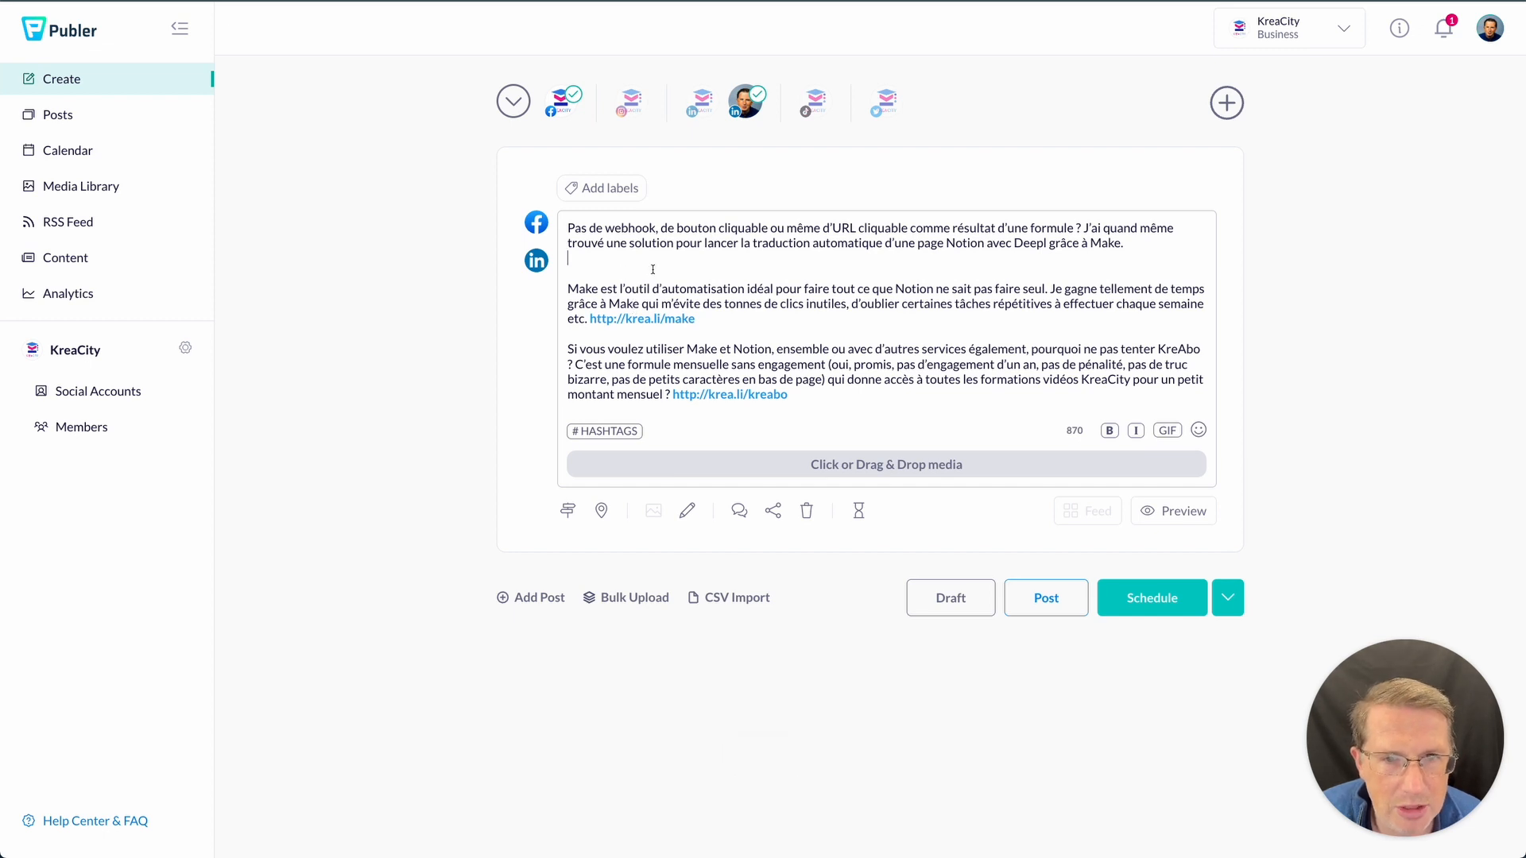
key("BackSpace")
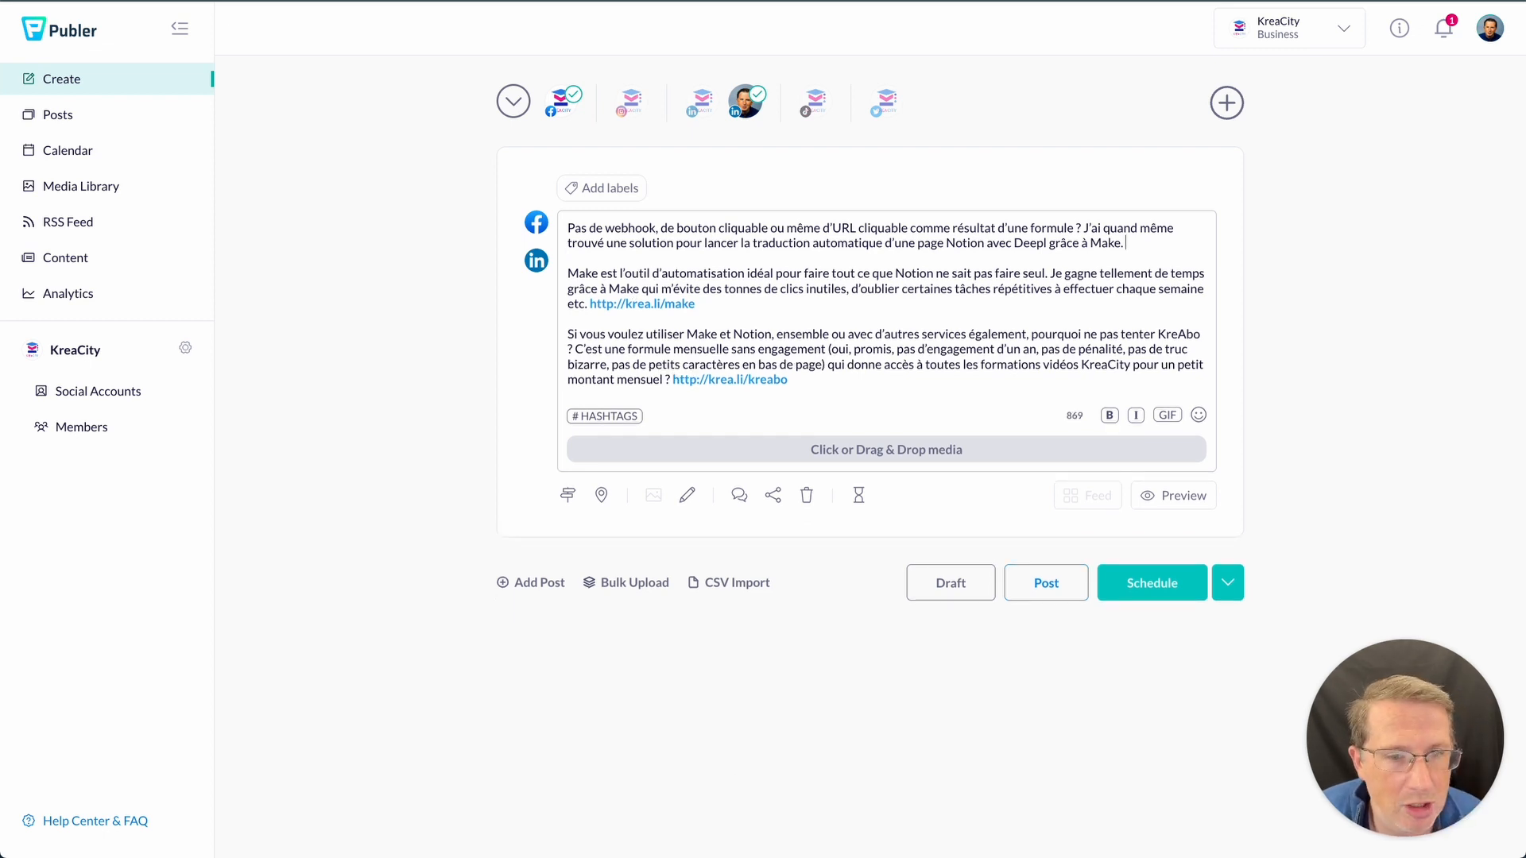
left_click(740, 497)
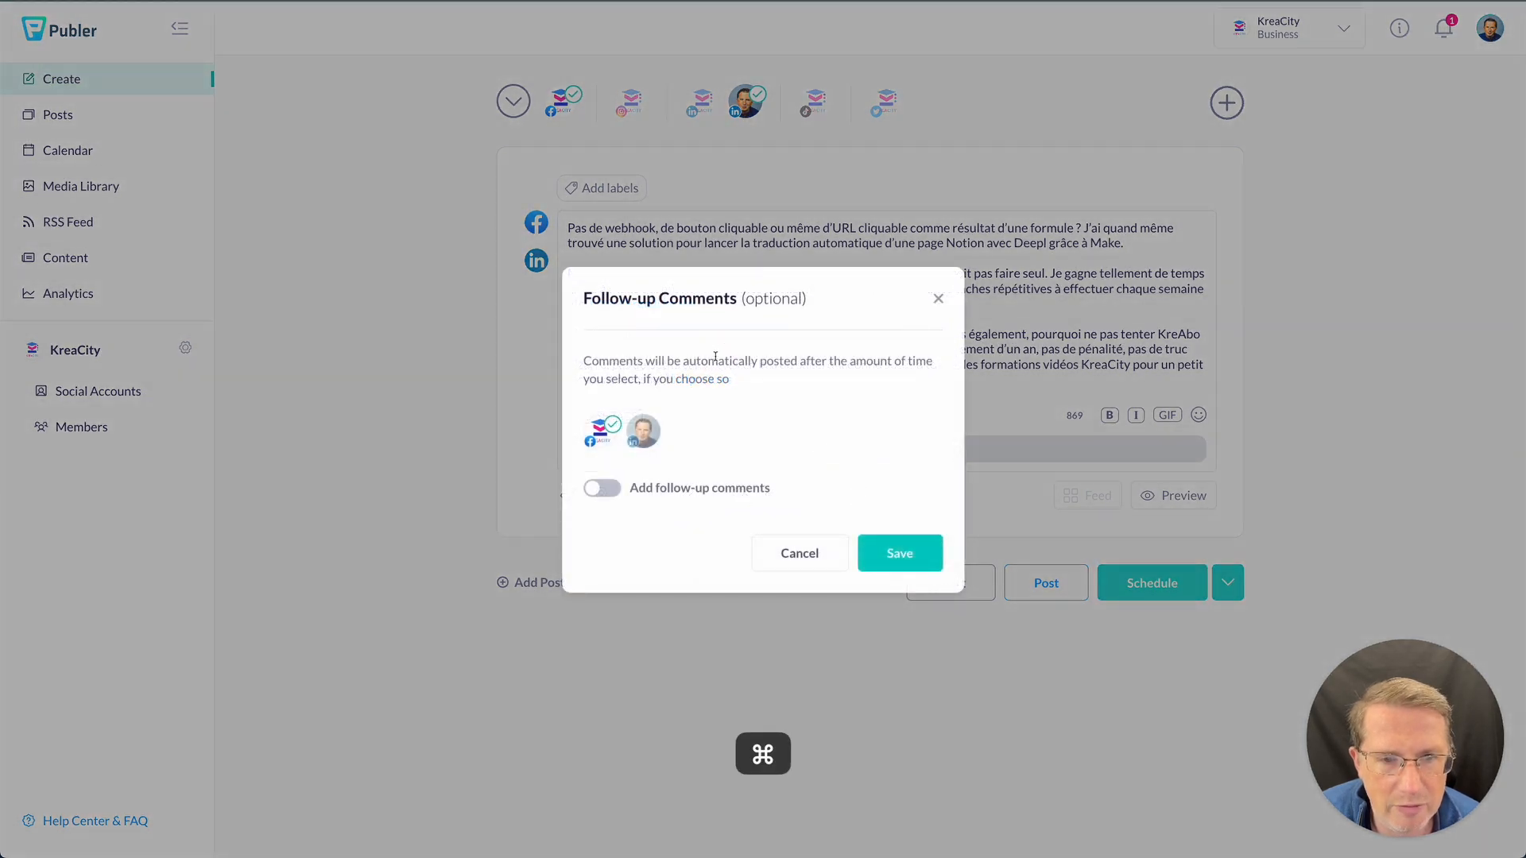
- Enable a 1-minute-delayed Facebook follow-up comment containing the YouTube video link line
key("super+v")
left_click(696, 362)
left_click(602, 488)
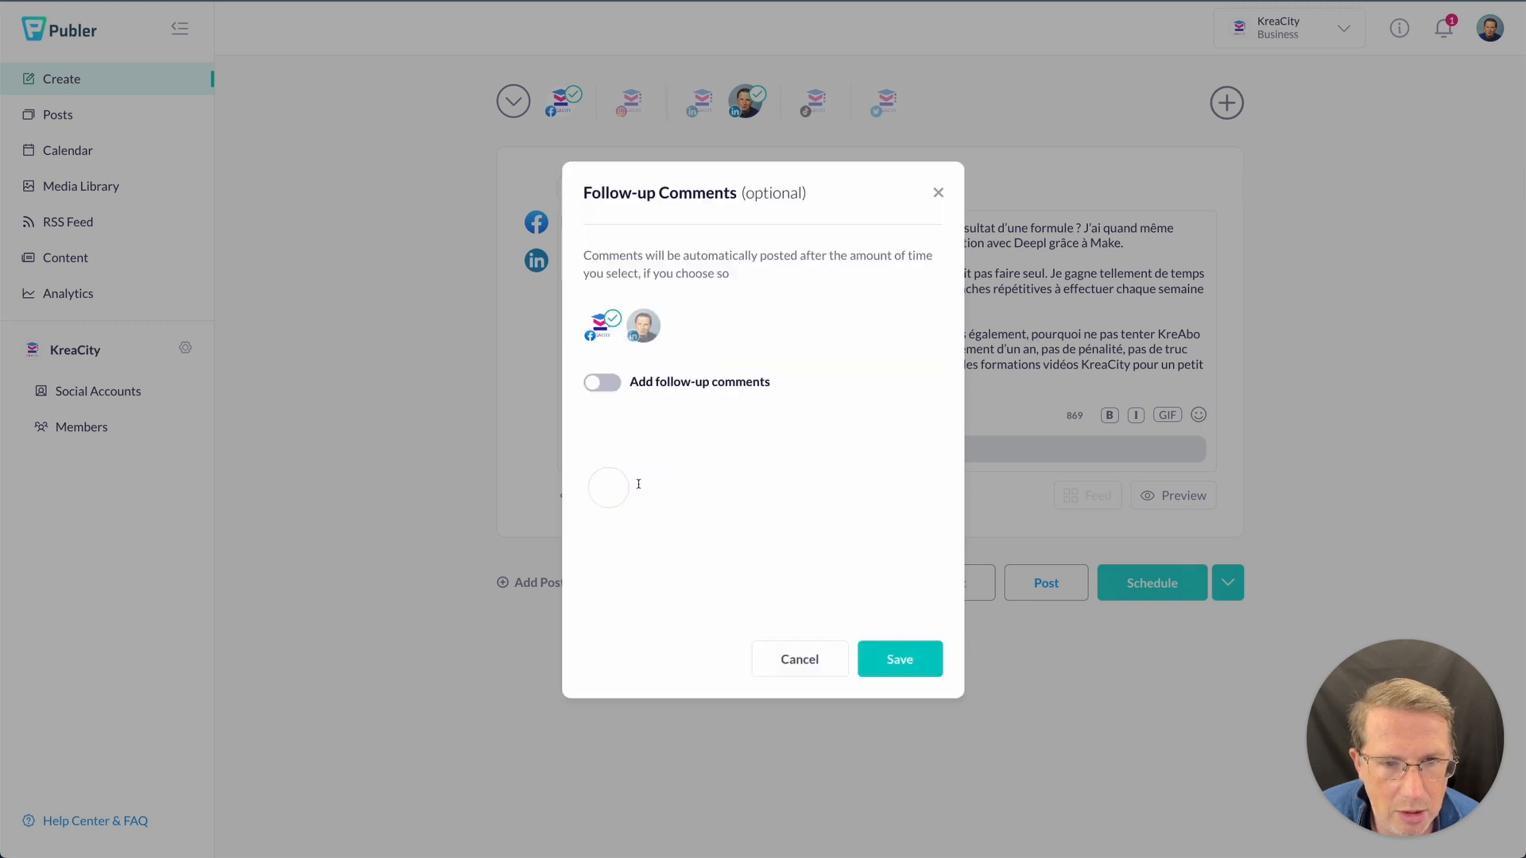
left_click(602, 397)
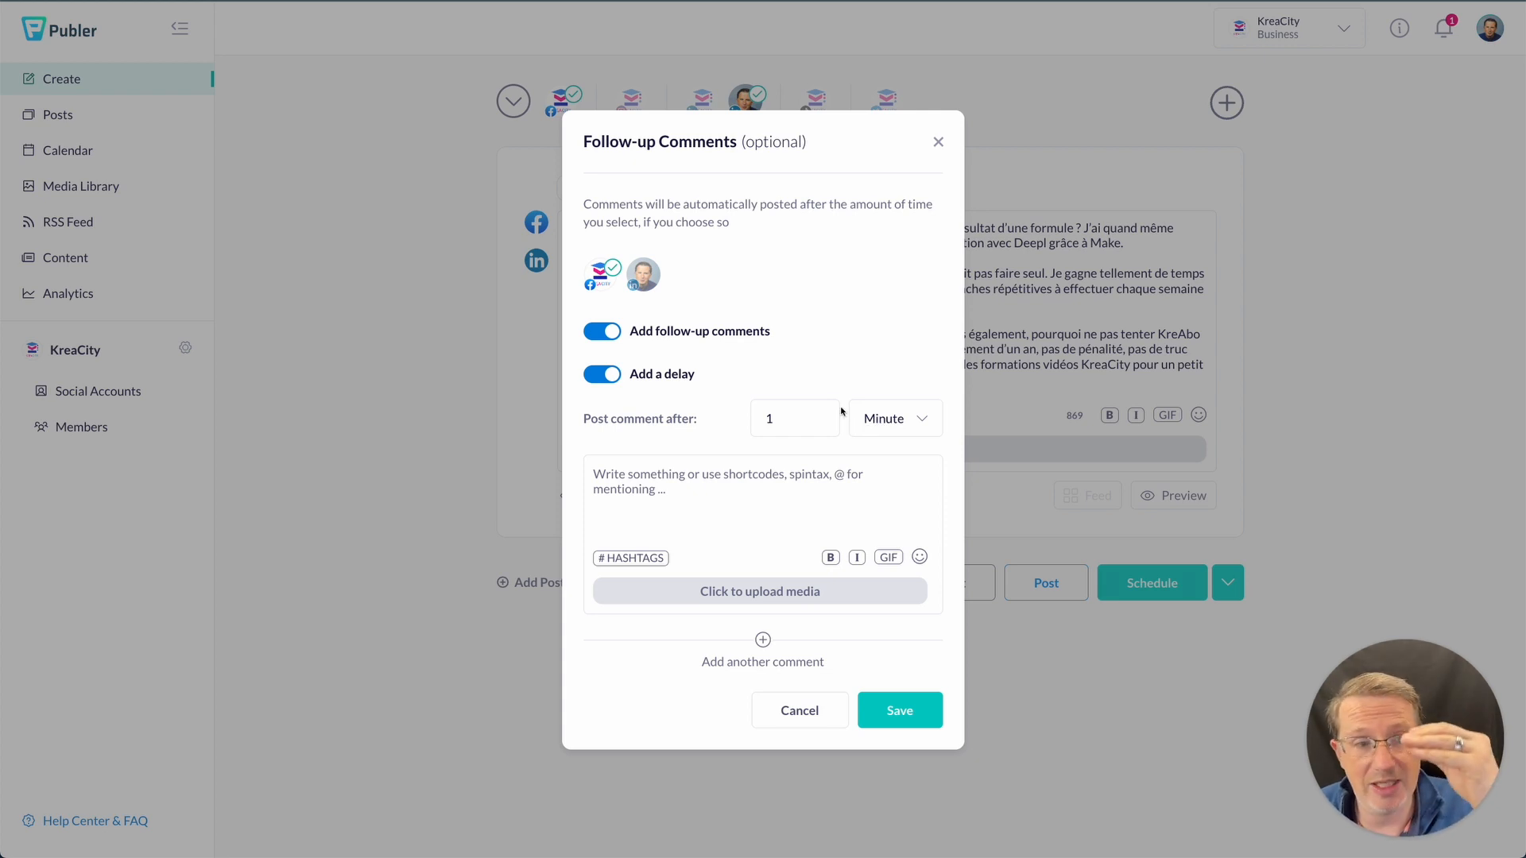
left_click(760, 484)
key("super+v")
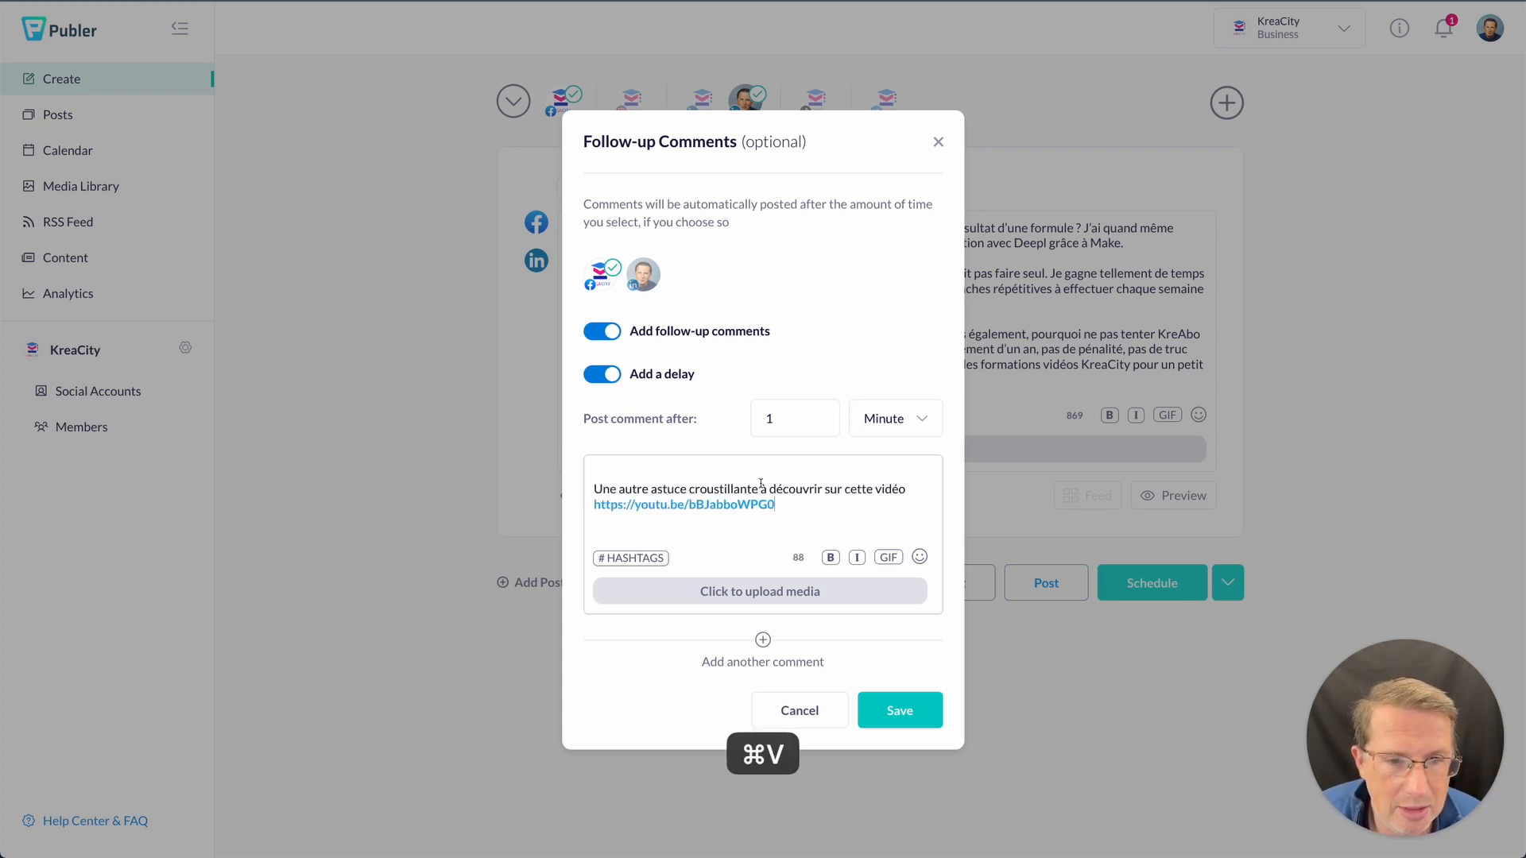
left_click(742, 466)
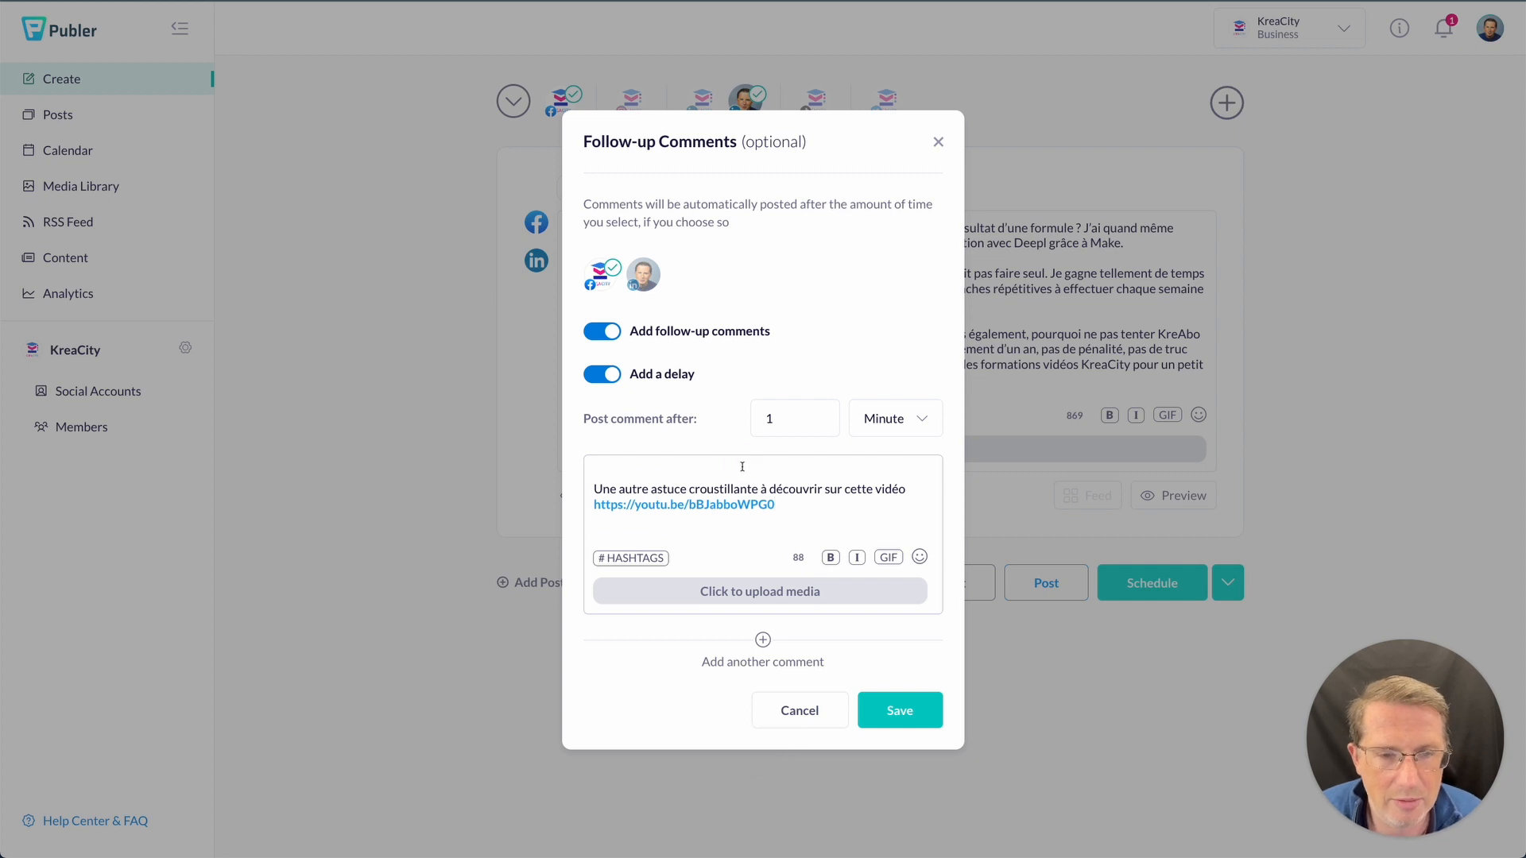
key("Delete")
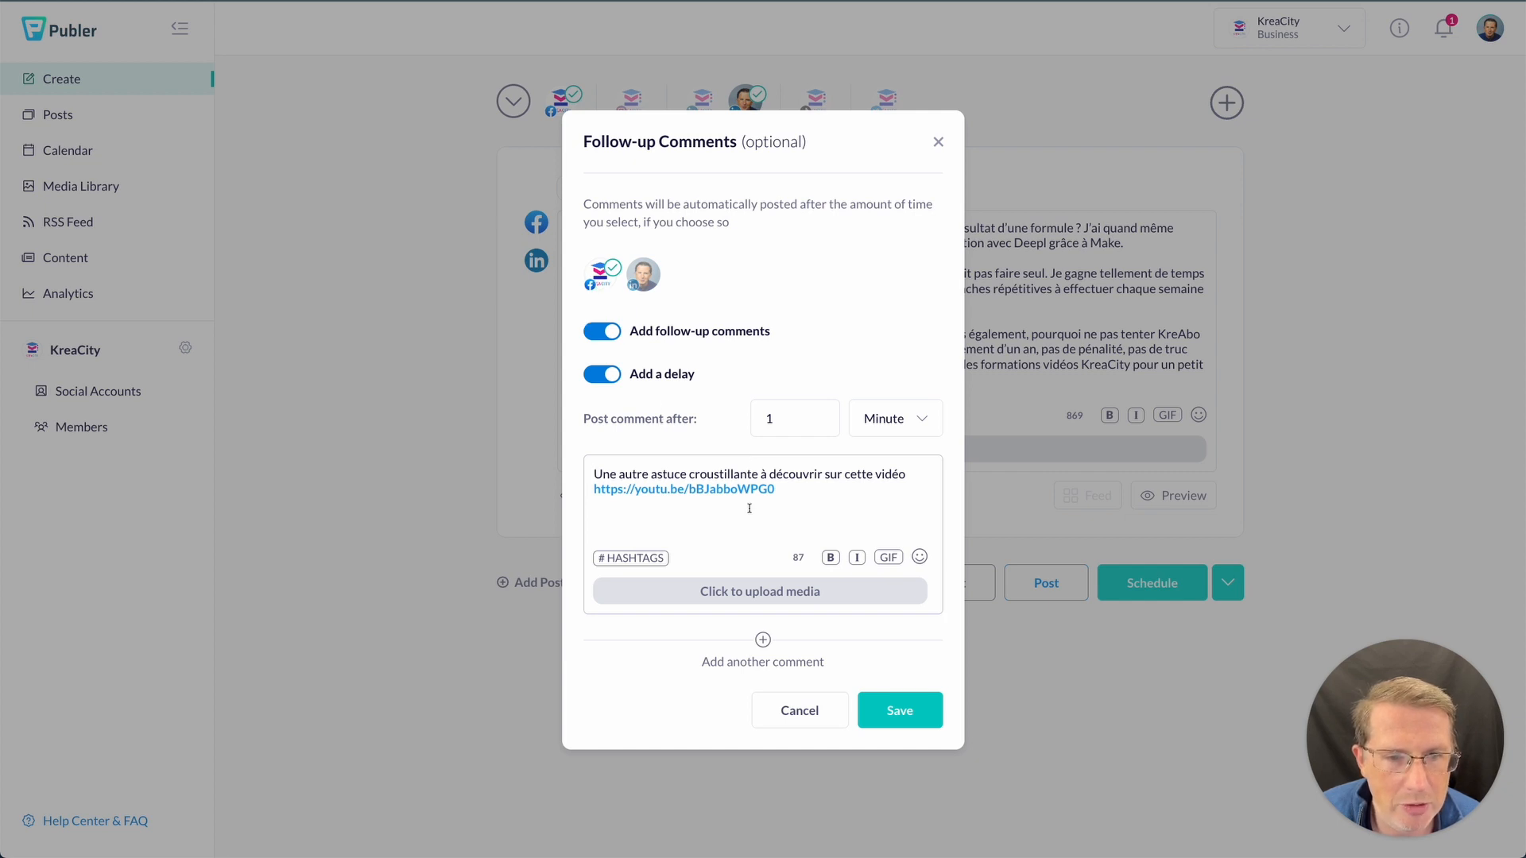
- Add the same delayed video-link follow-up comment for LinkedIn and save the settings
left_click(643, 276)
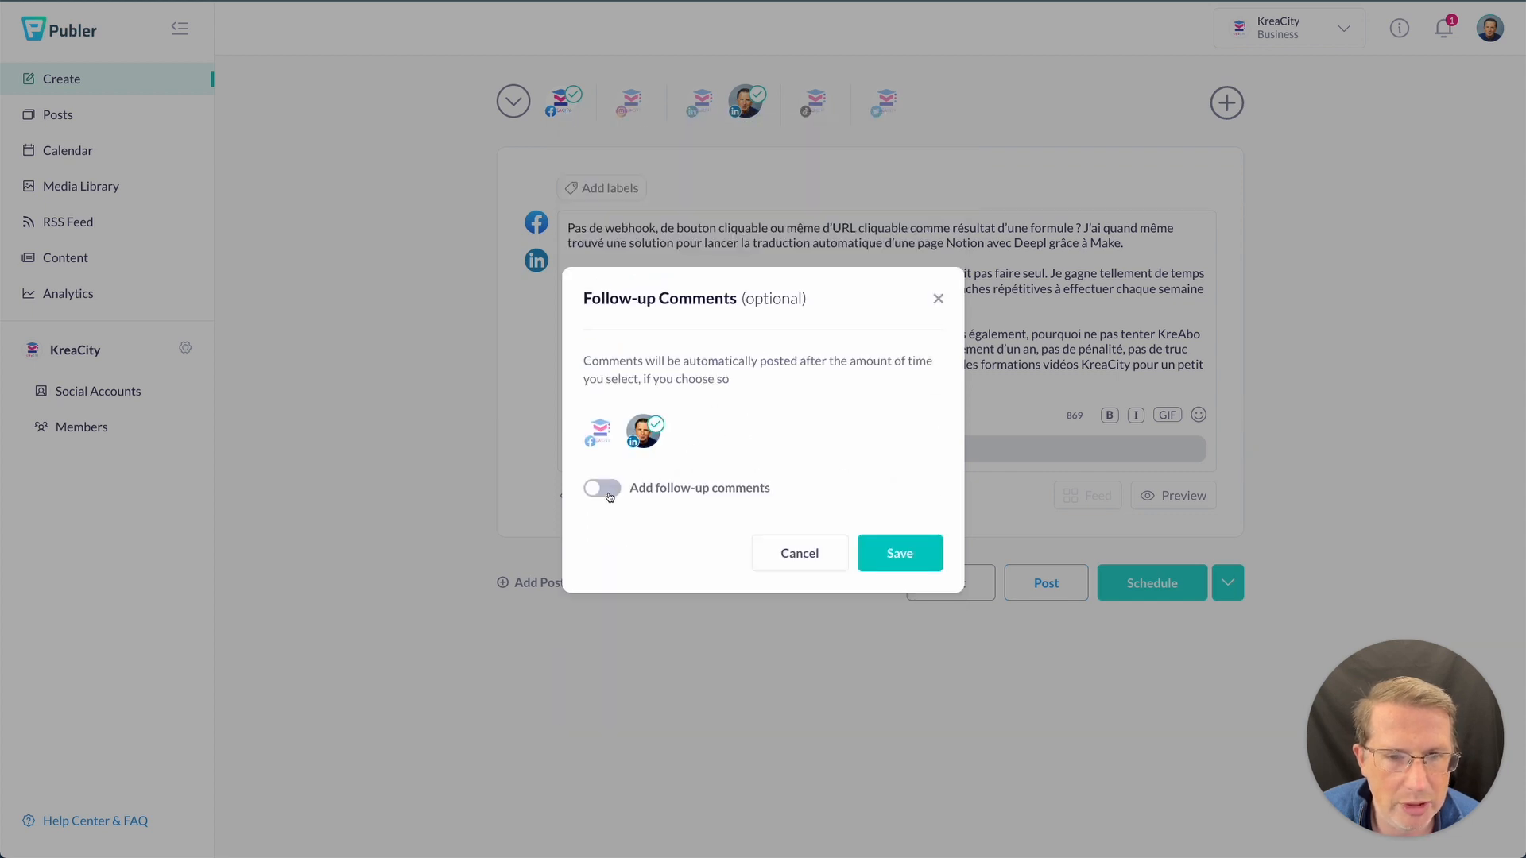
left_click(609, 493)
left_click(681, 477)
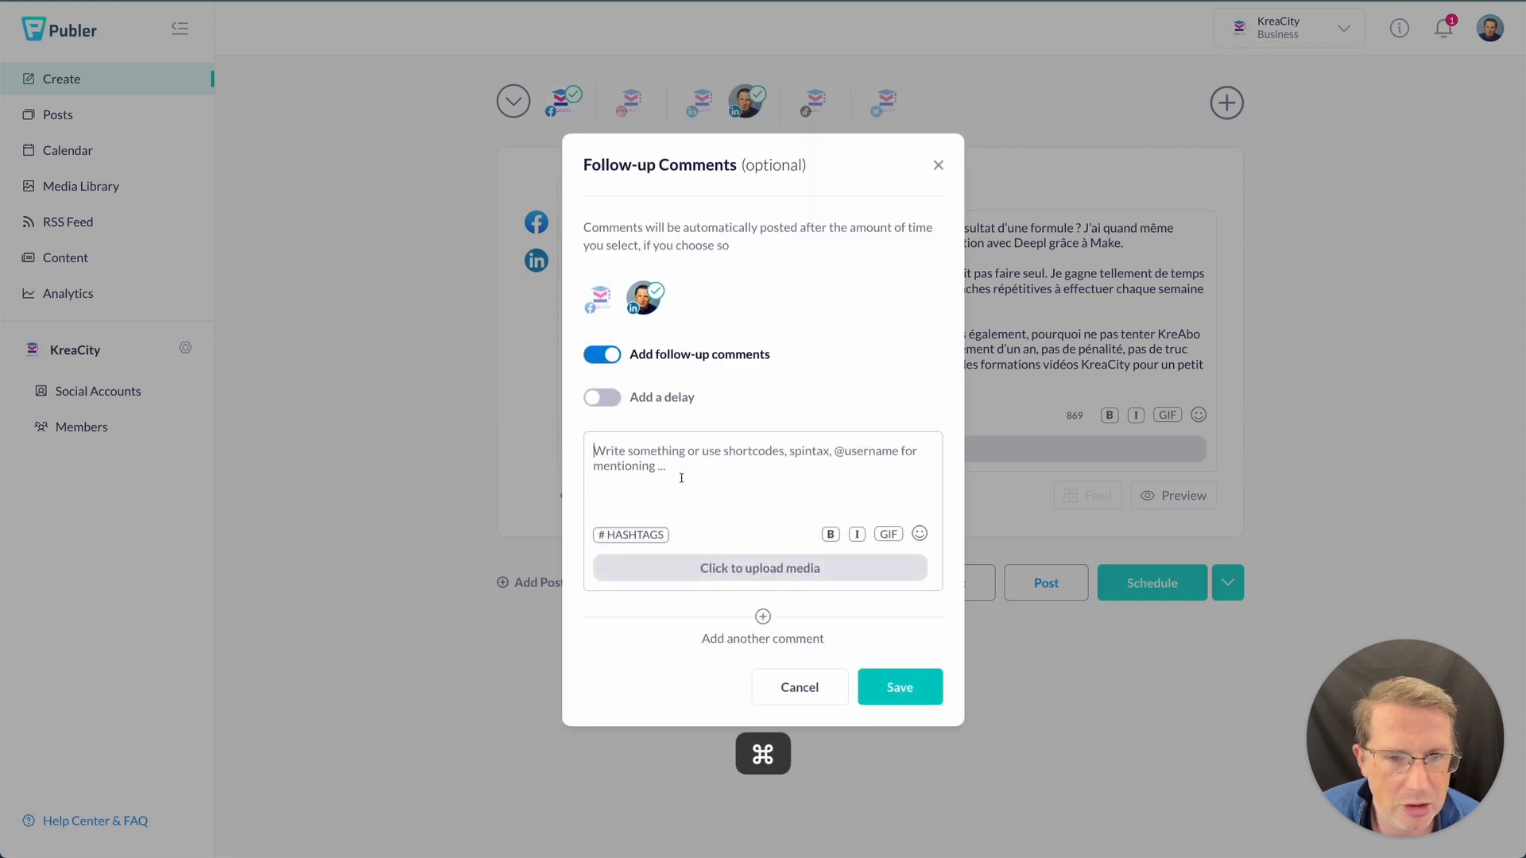
key("super+v")
left_click(689, 442)
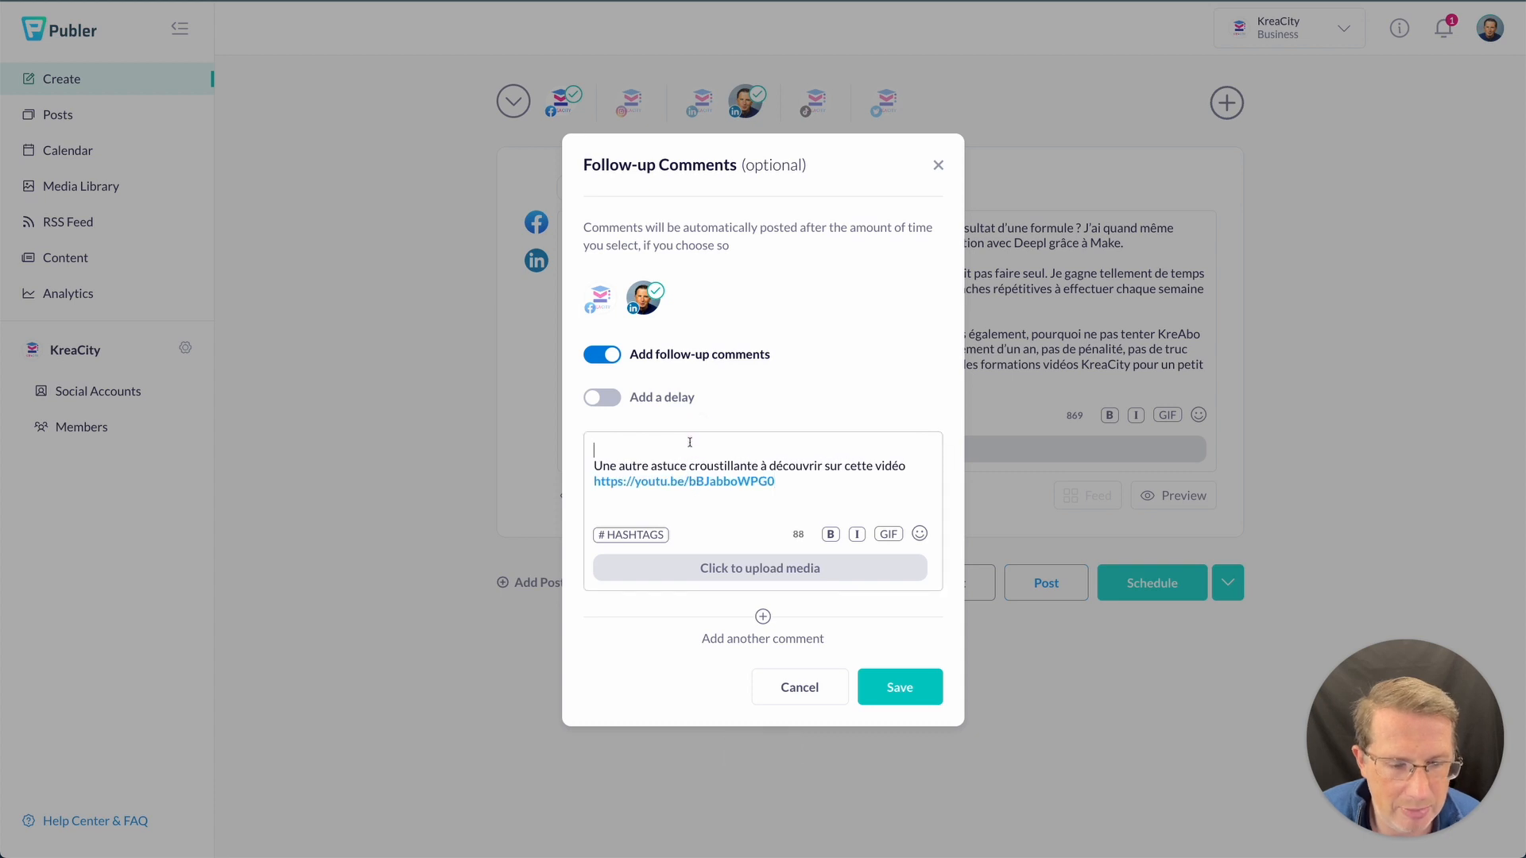
key("Delete")
left_click(602, 397)
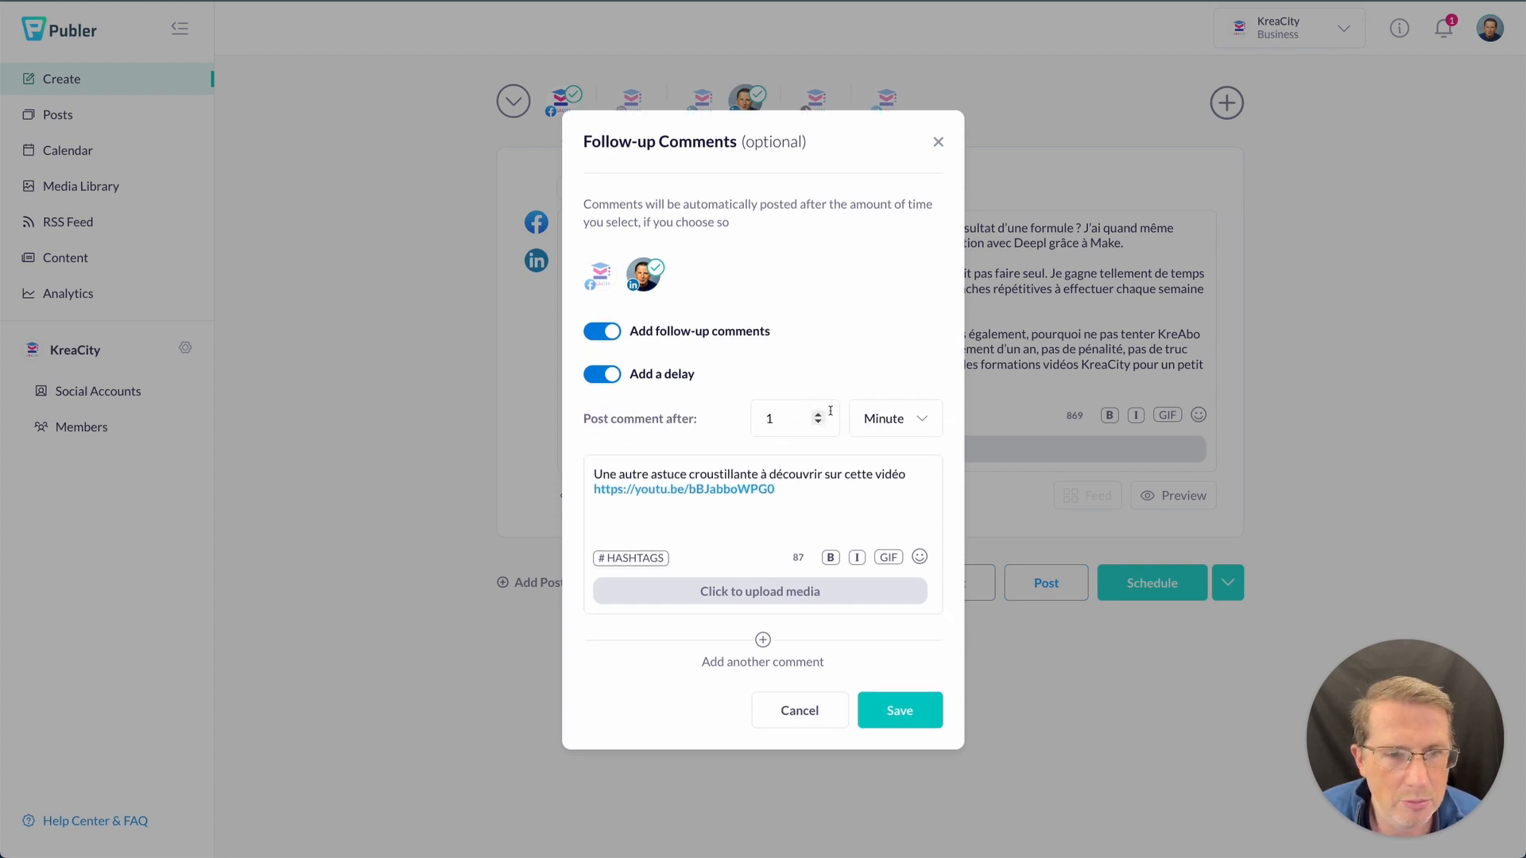
left_click(886, 709)
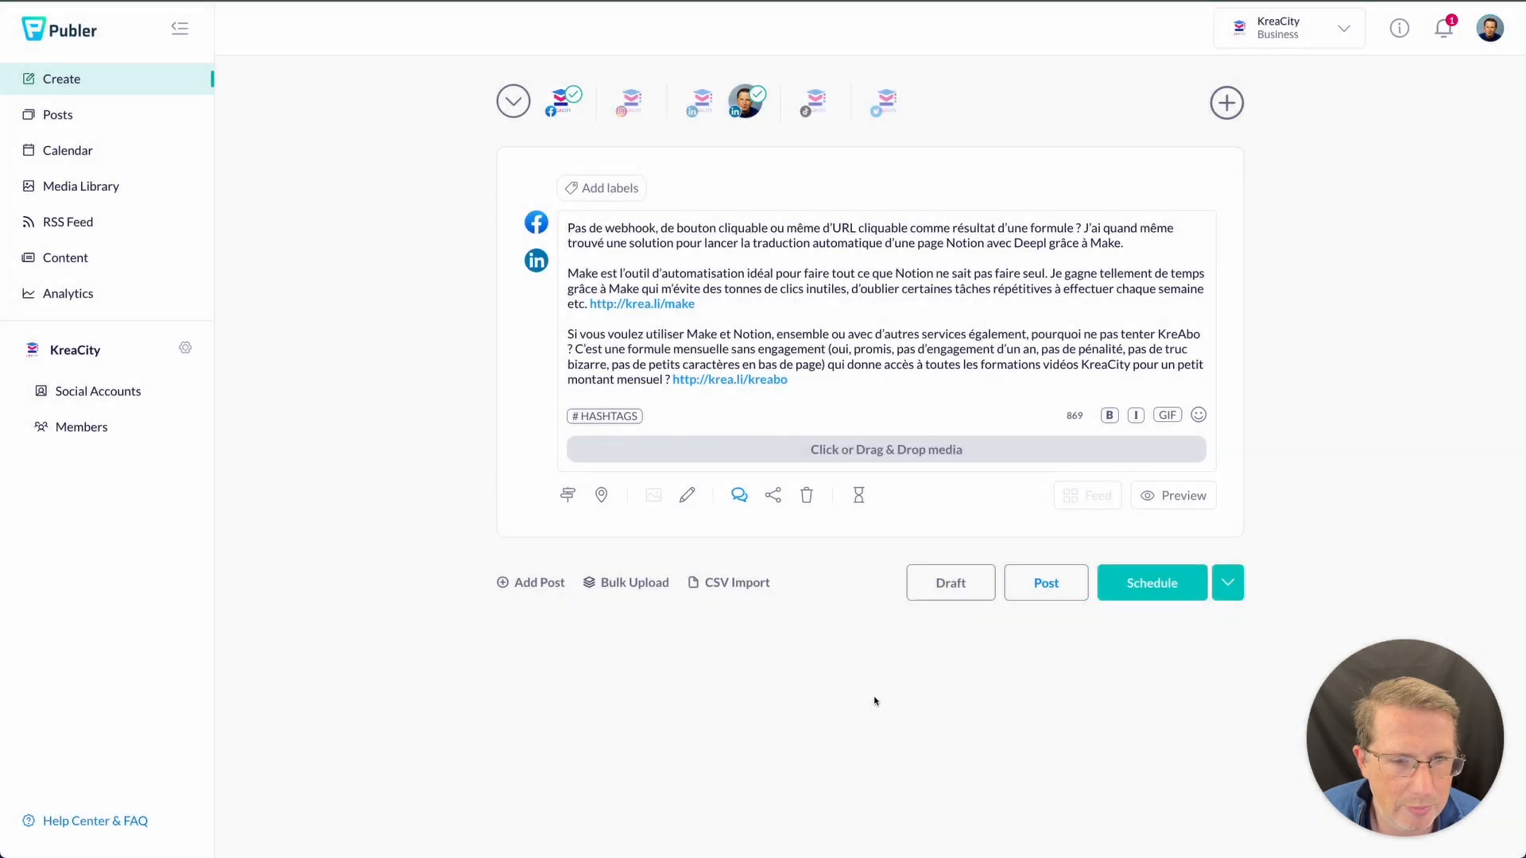
- Recheck both accounts' follow-up comment settings and close without changes
left_click(739, 498)
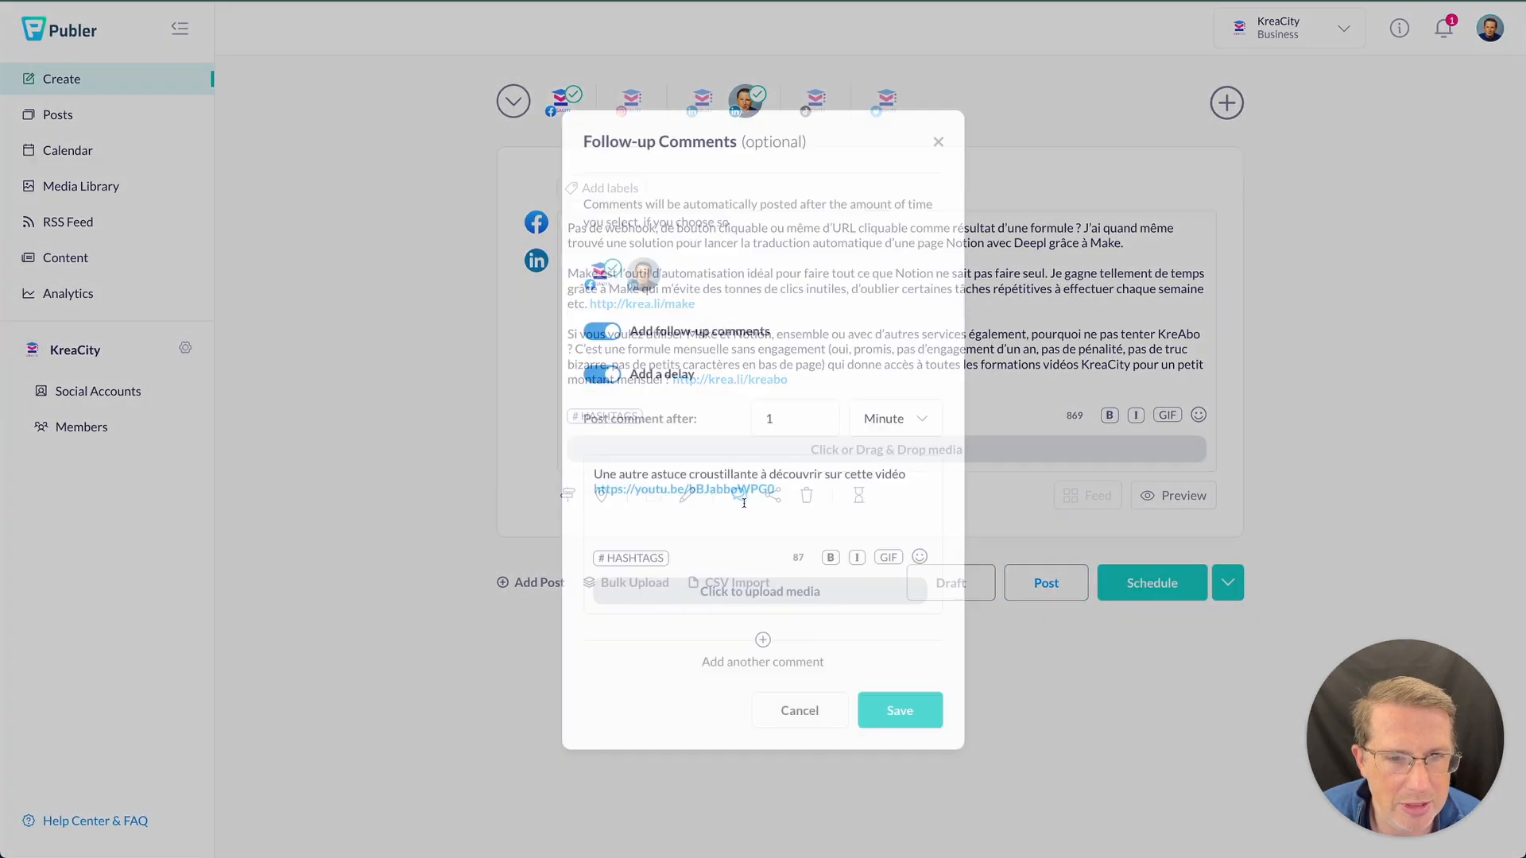
left_click(648, 278)
left_click(601, 274)
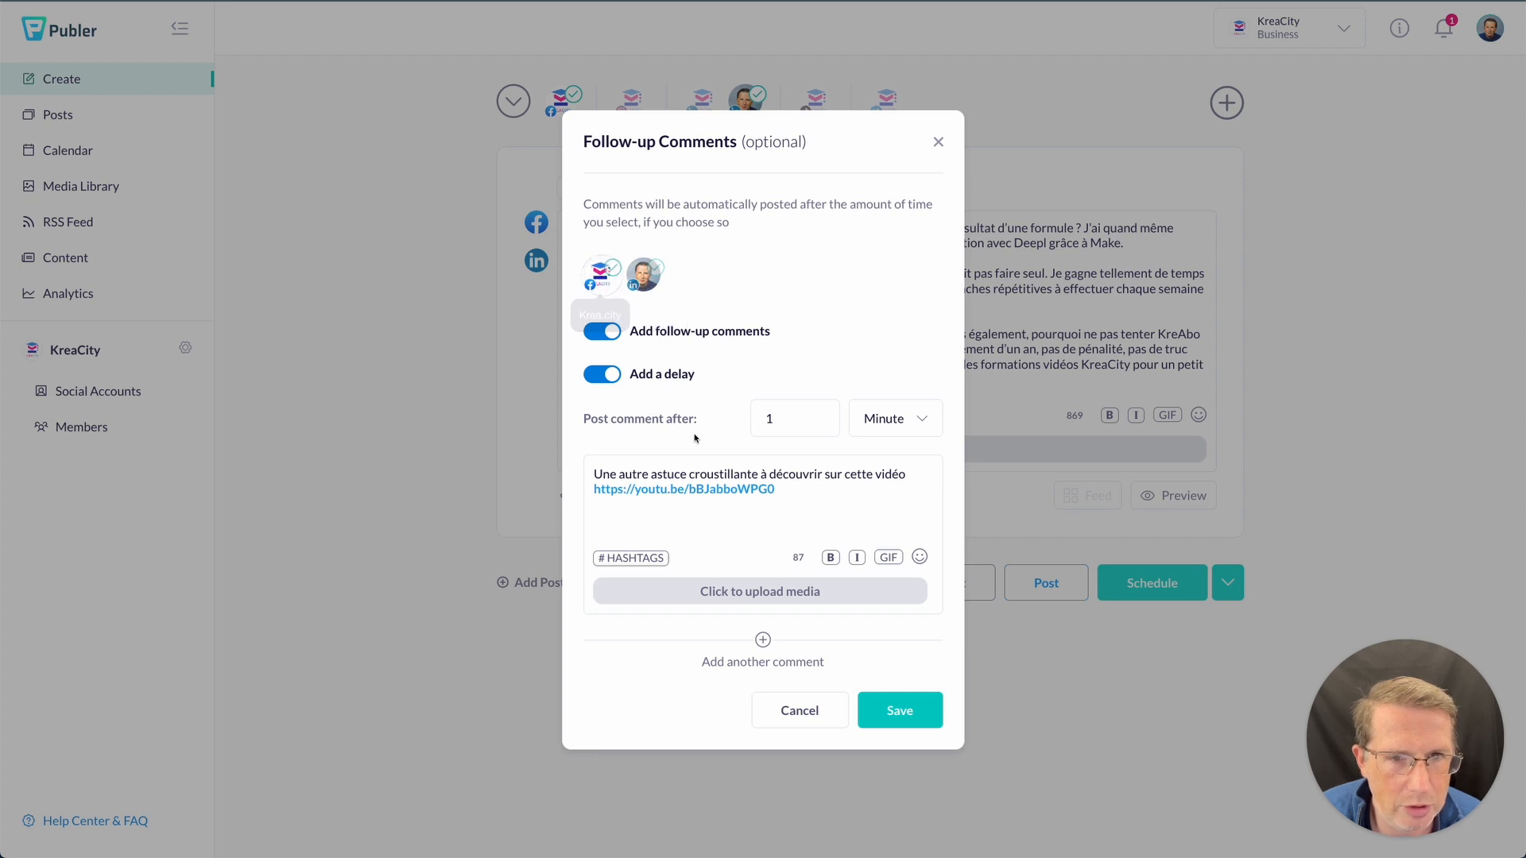
left_click(799, 710)
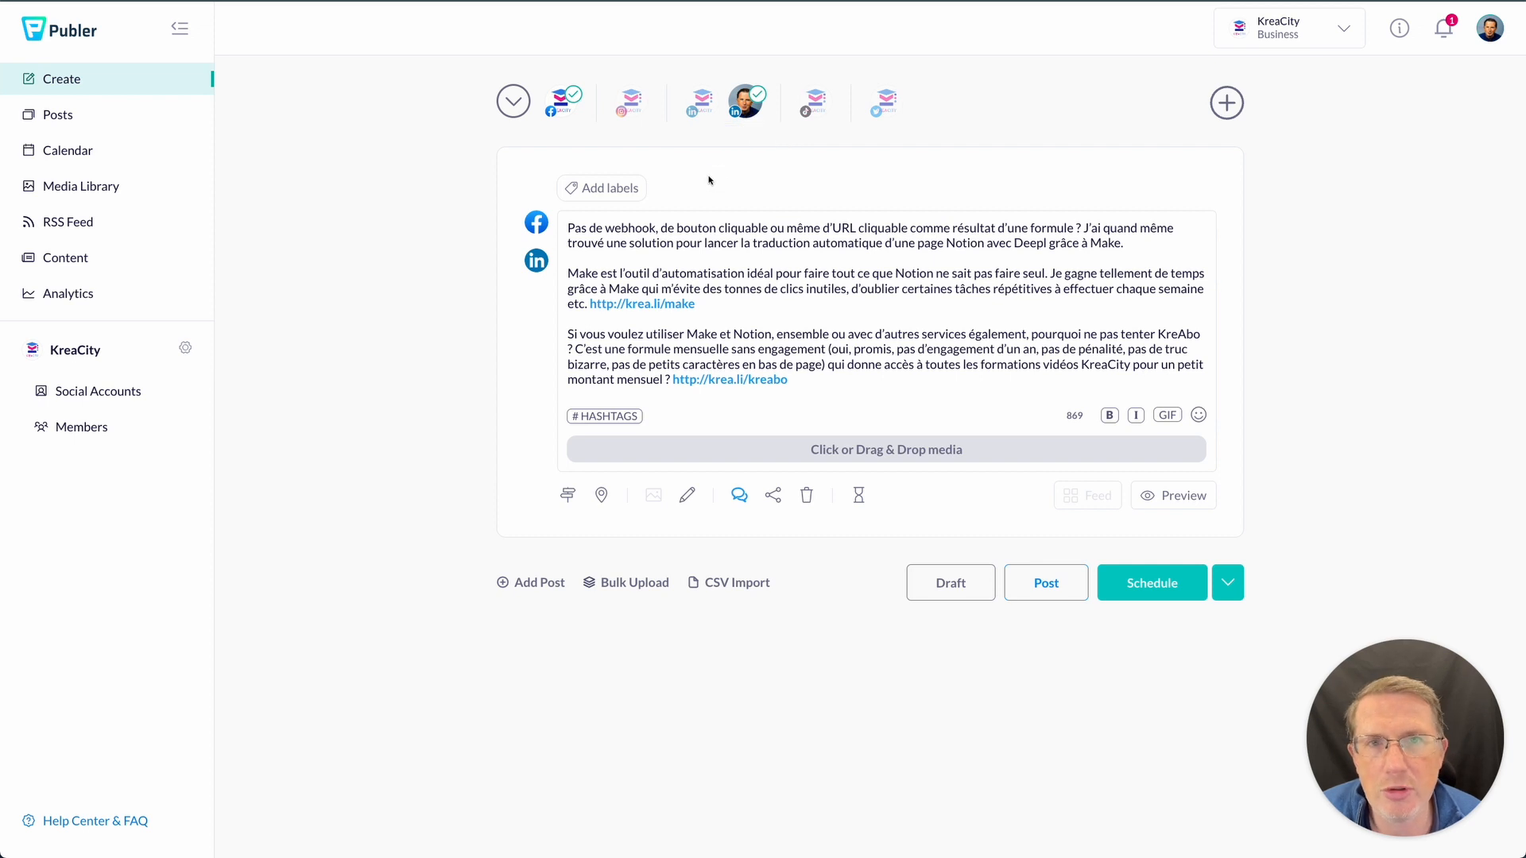
left_click(774, 495)
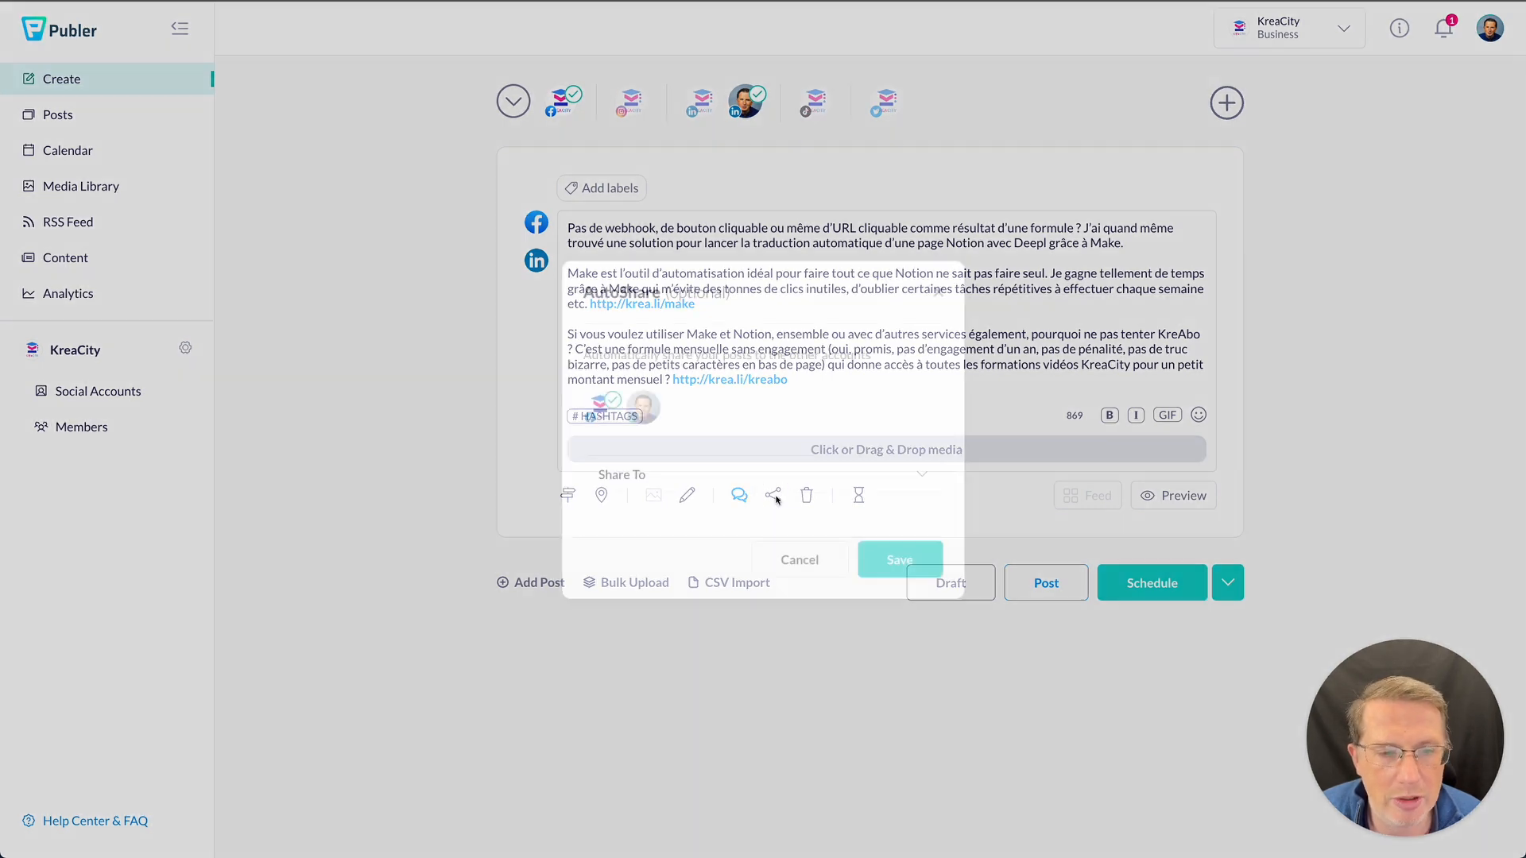
left_click(712, 466)
scroll(742, 604, "down", 1)
left_click(823, 477)
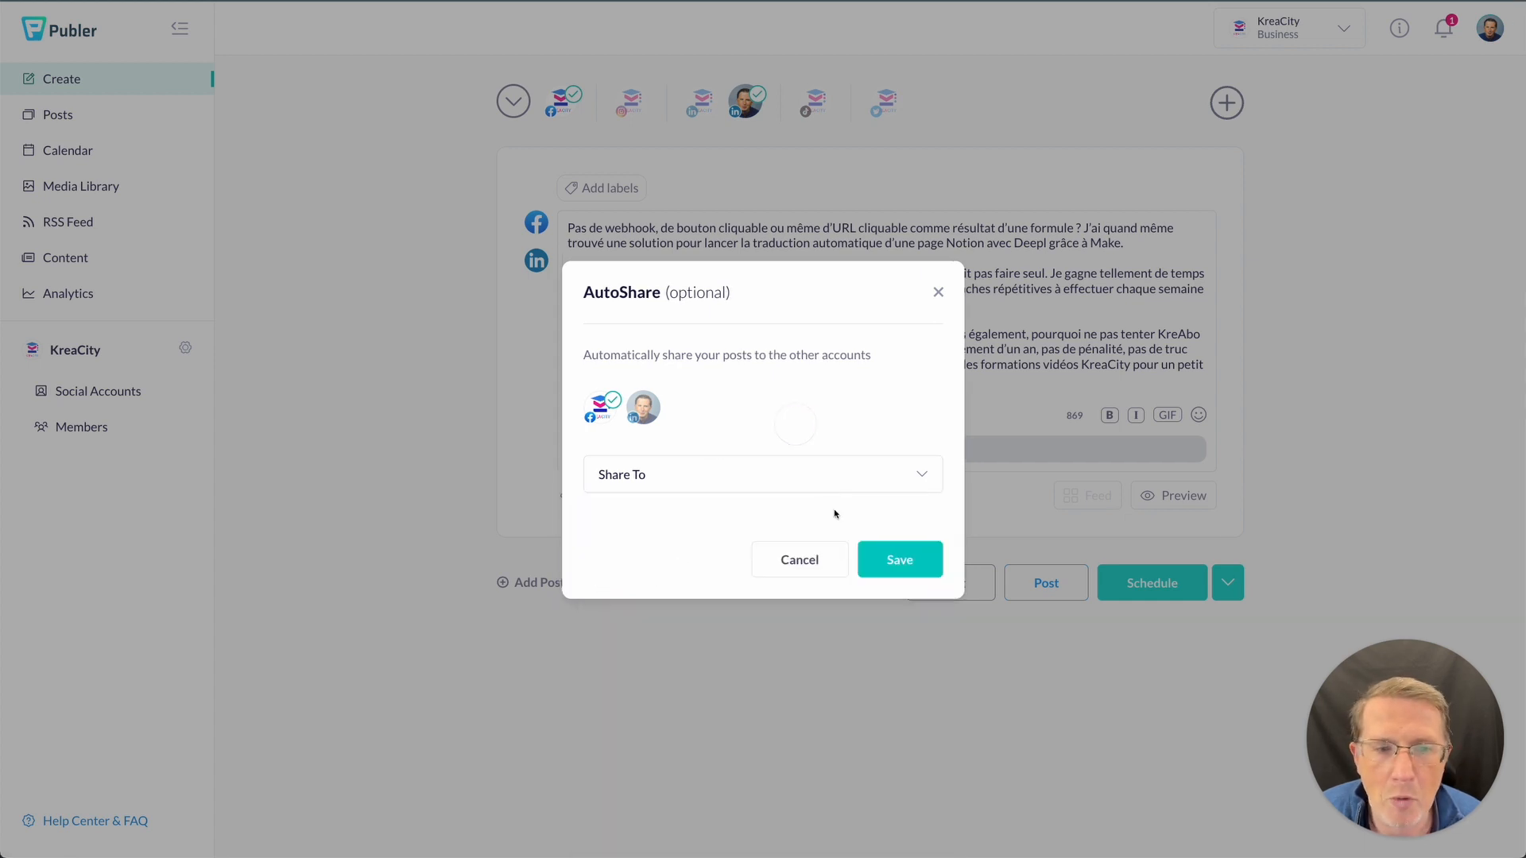
left_click(797, 557)
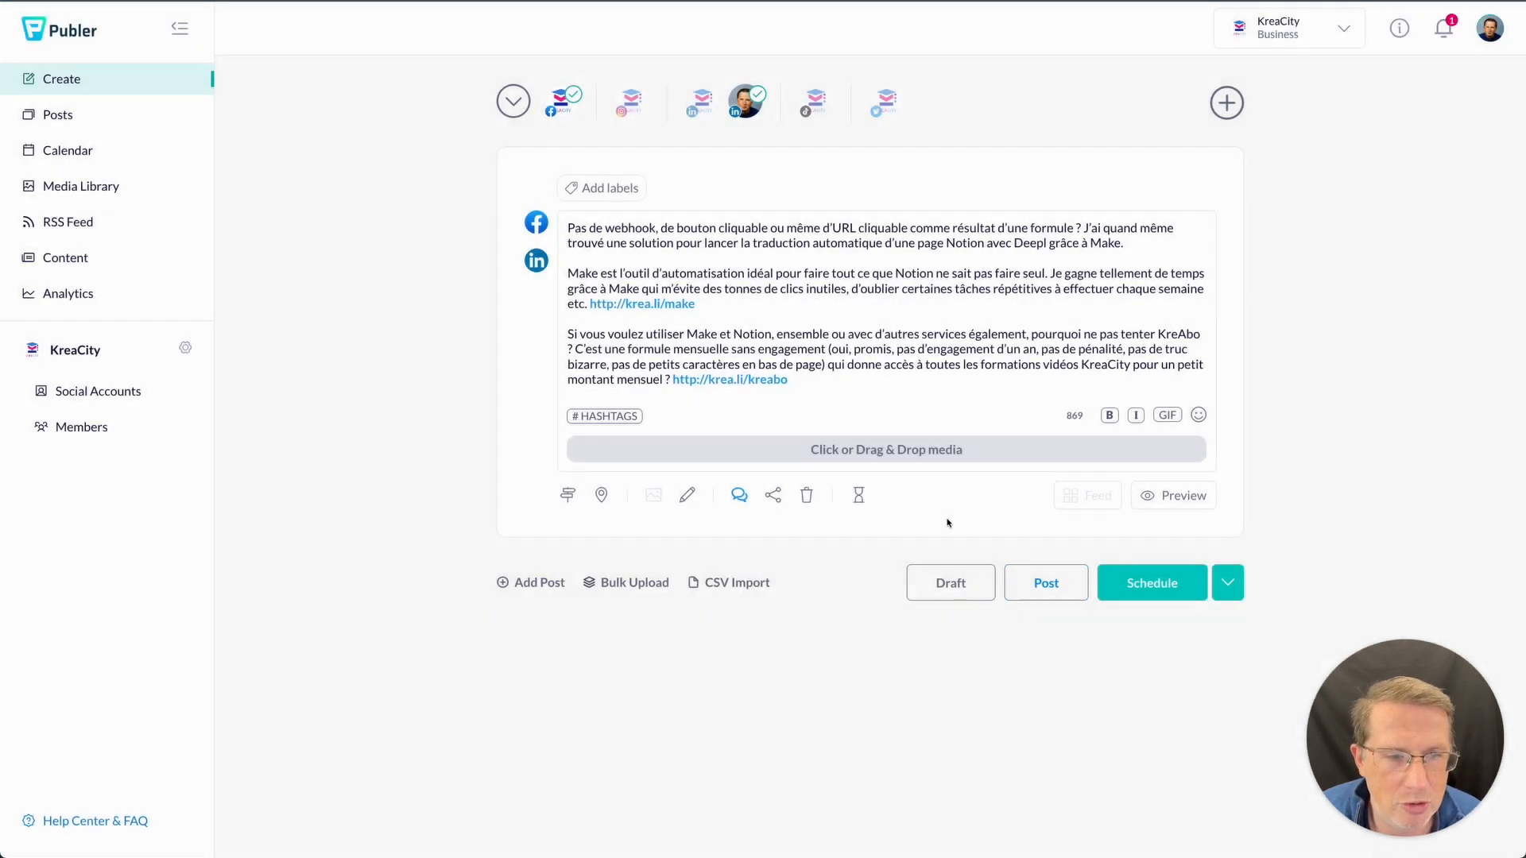
- Turn on 'Add a delay between posts' with the unit set to Day and save
left_click(859, 495)
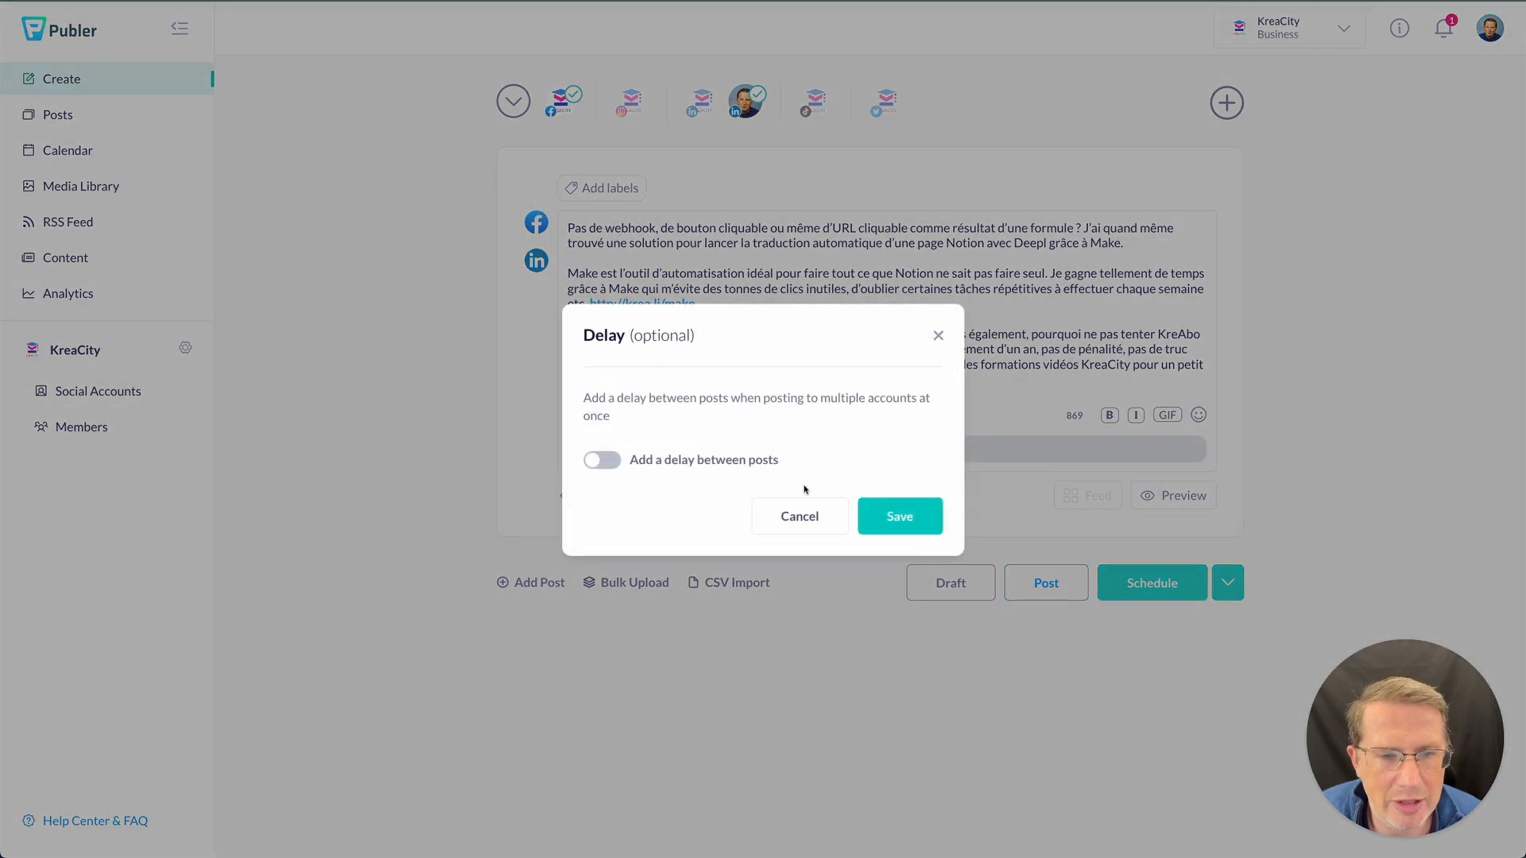
left_click(604, 459)
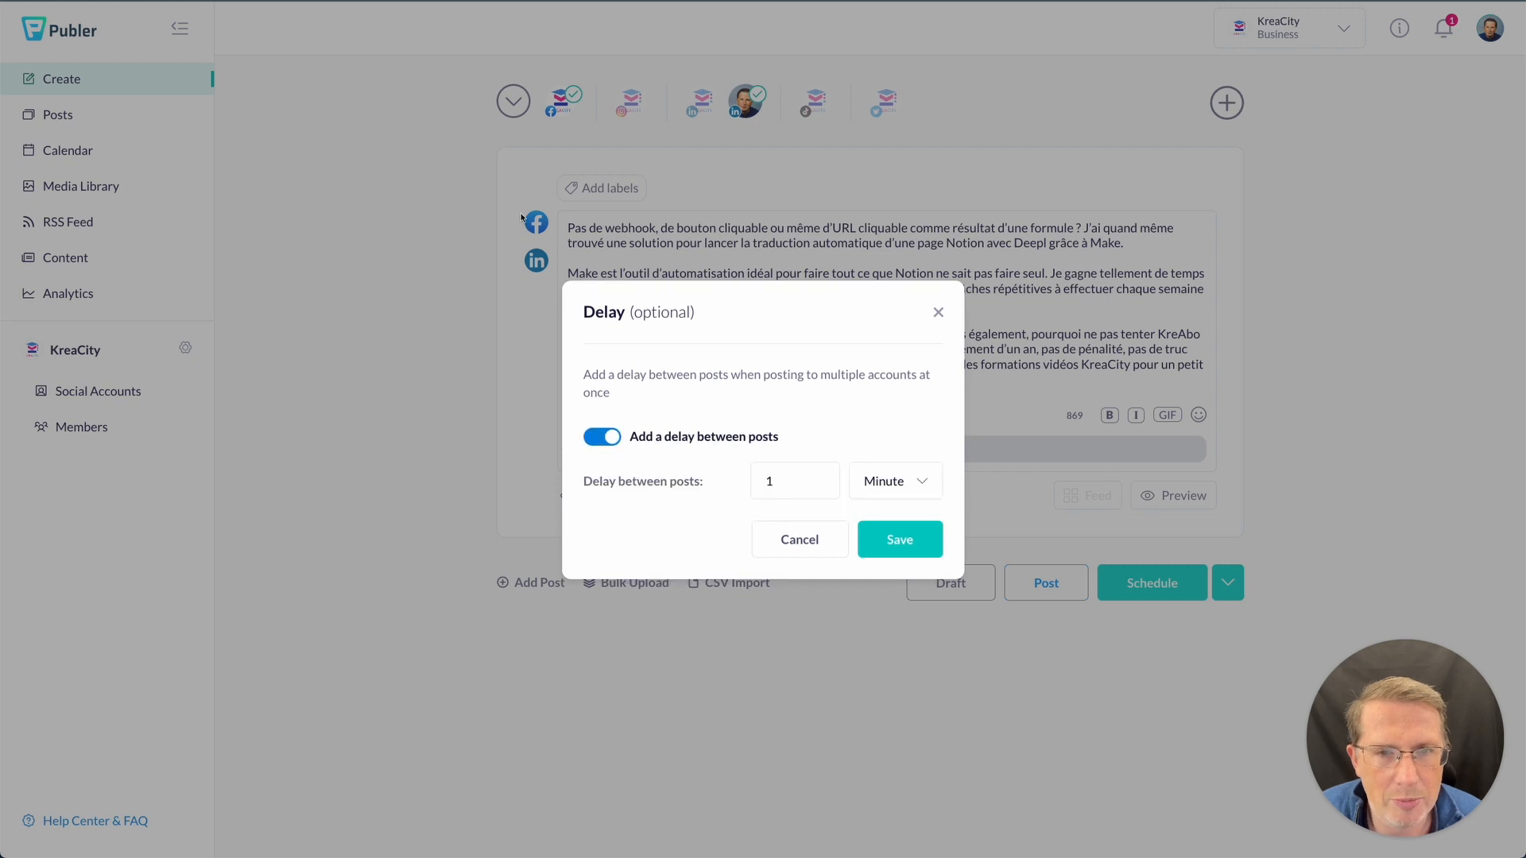
left_click(911, 488)
left_click(879, 610)
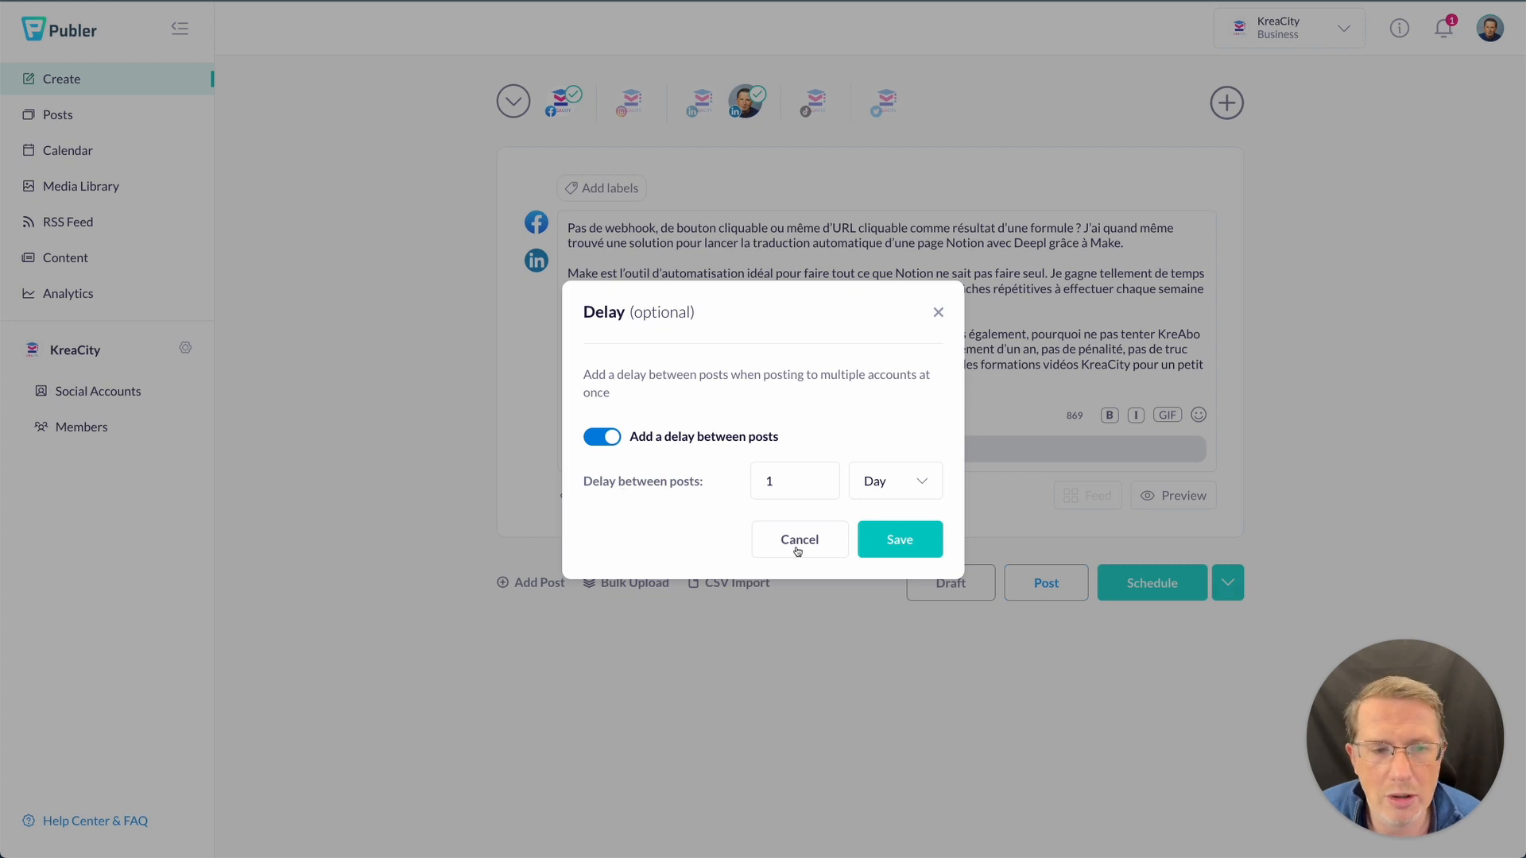
left_click(890, 543)
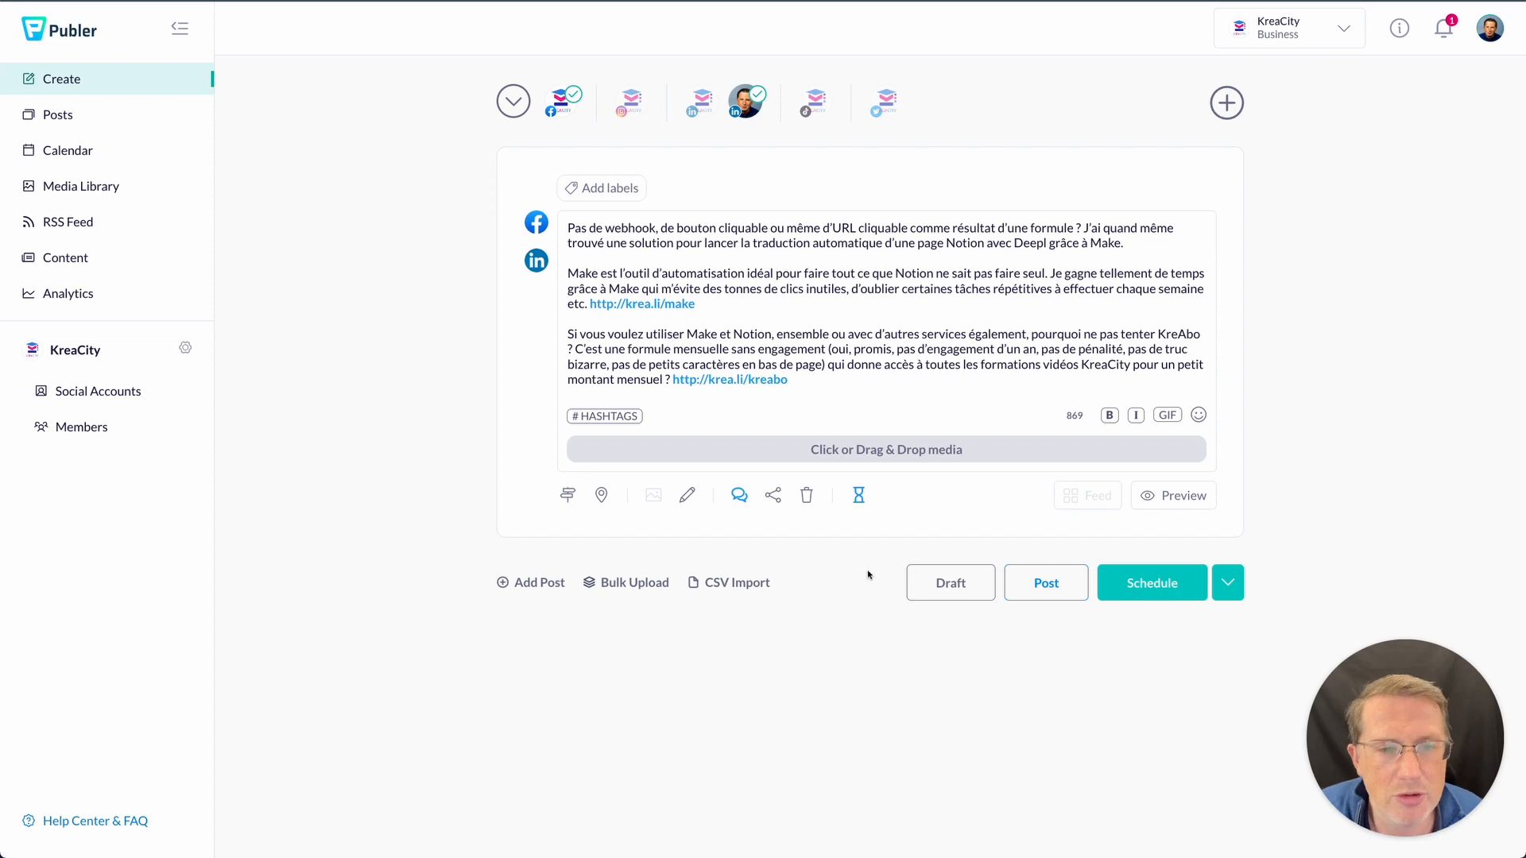
- Attach the webhook thumbnail .png from Dropbox to the post
left_click(694, 454)
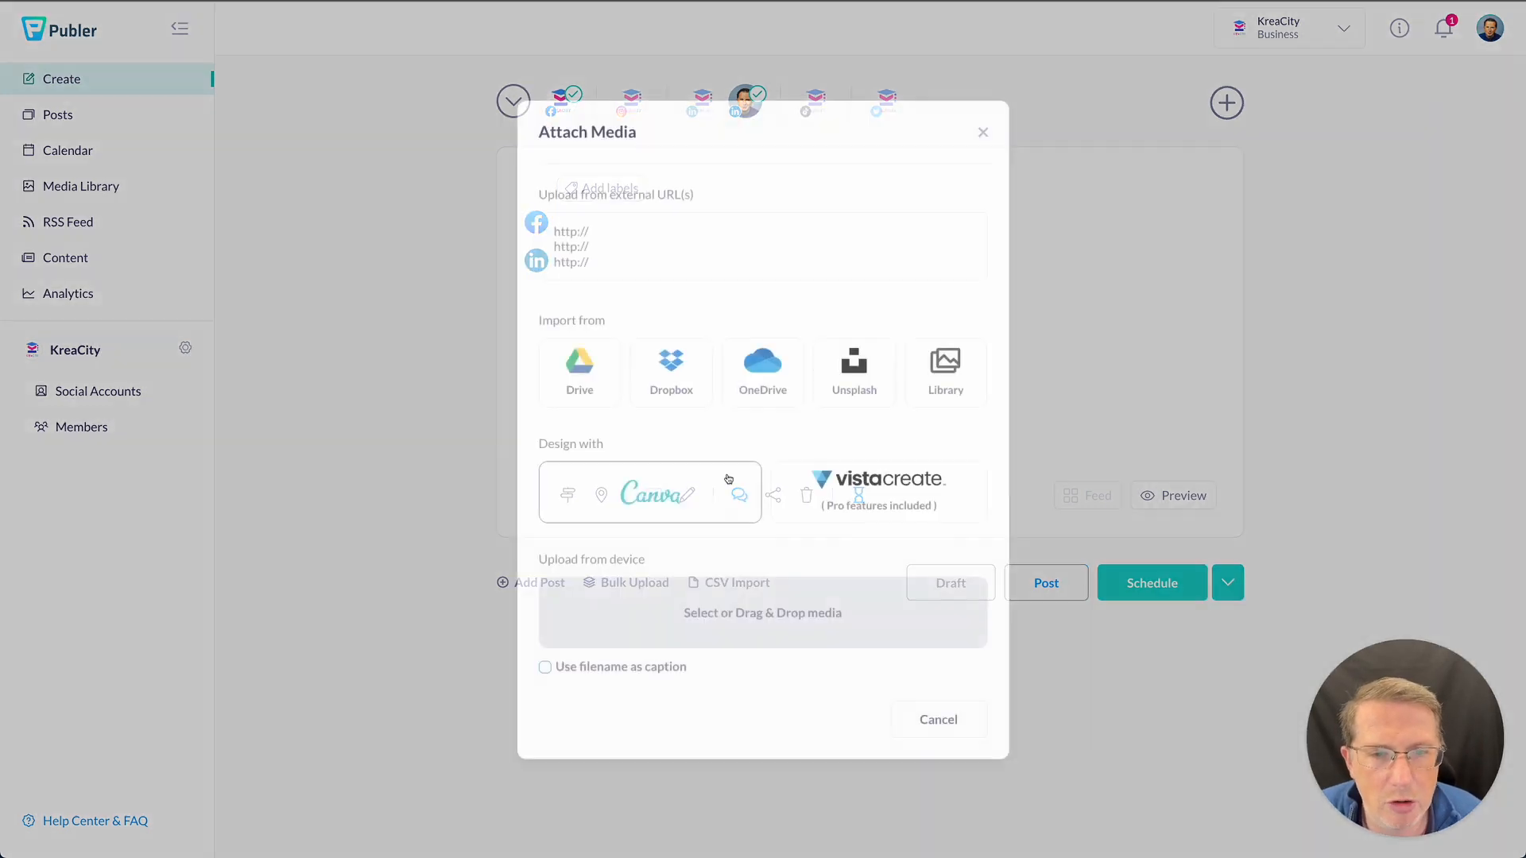
left_click(673, 383)
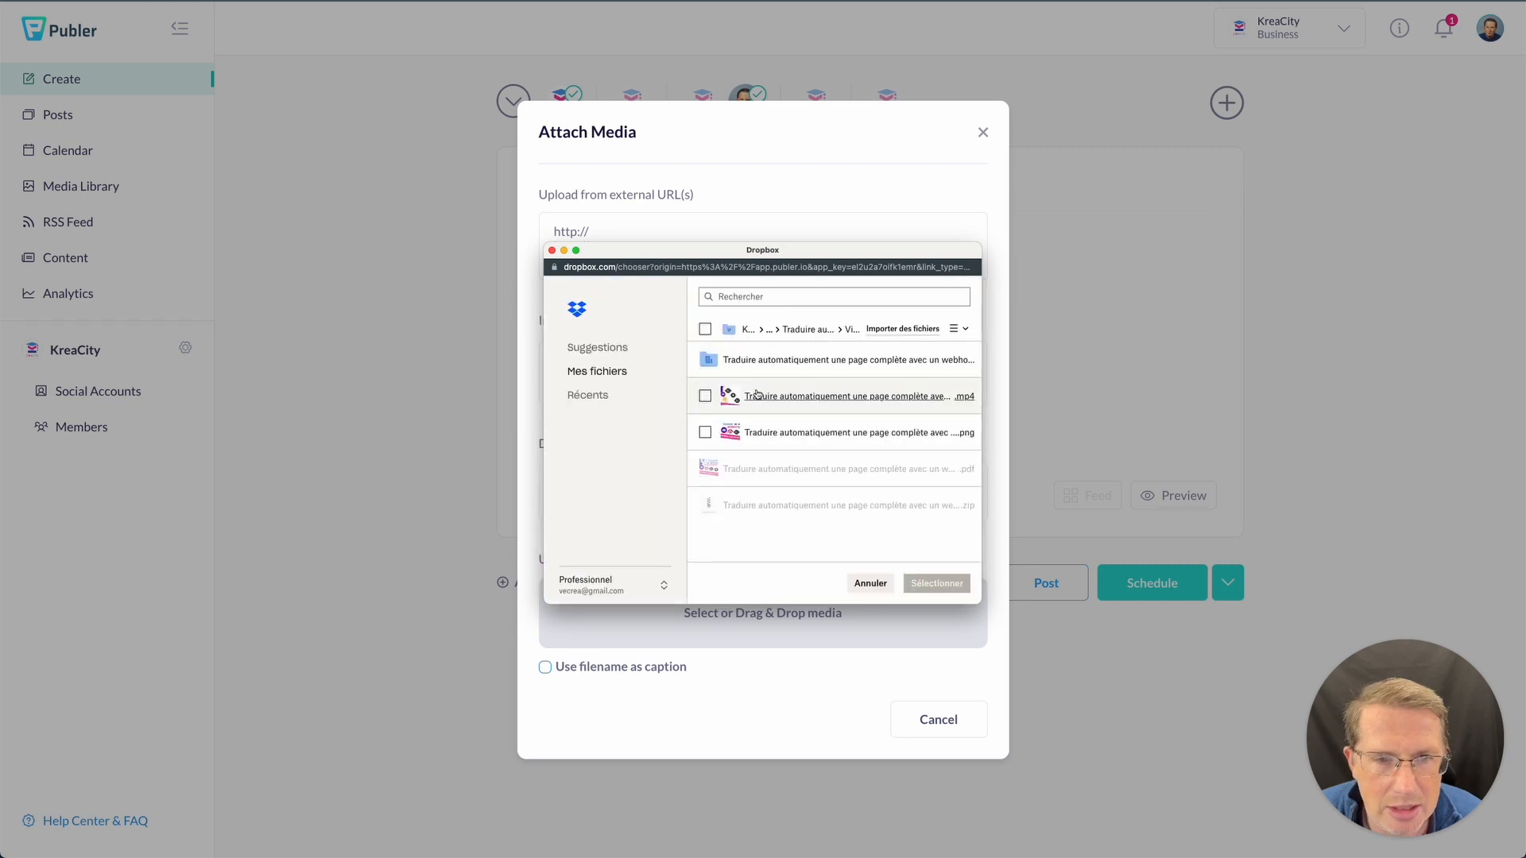
left_click(782, 433)
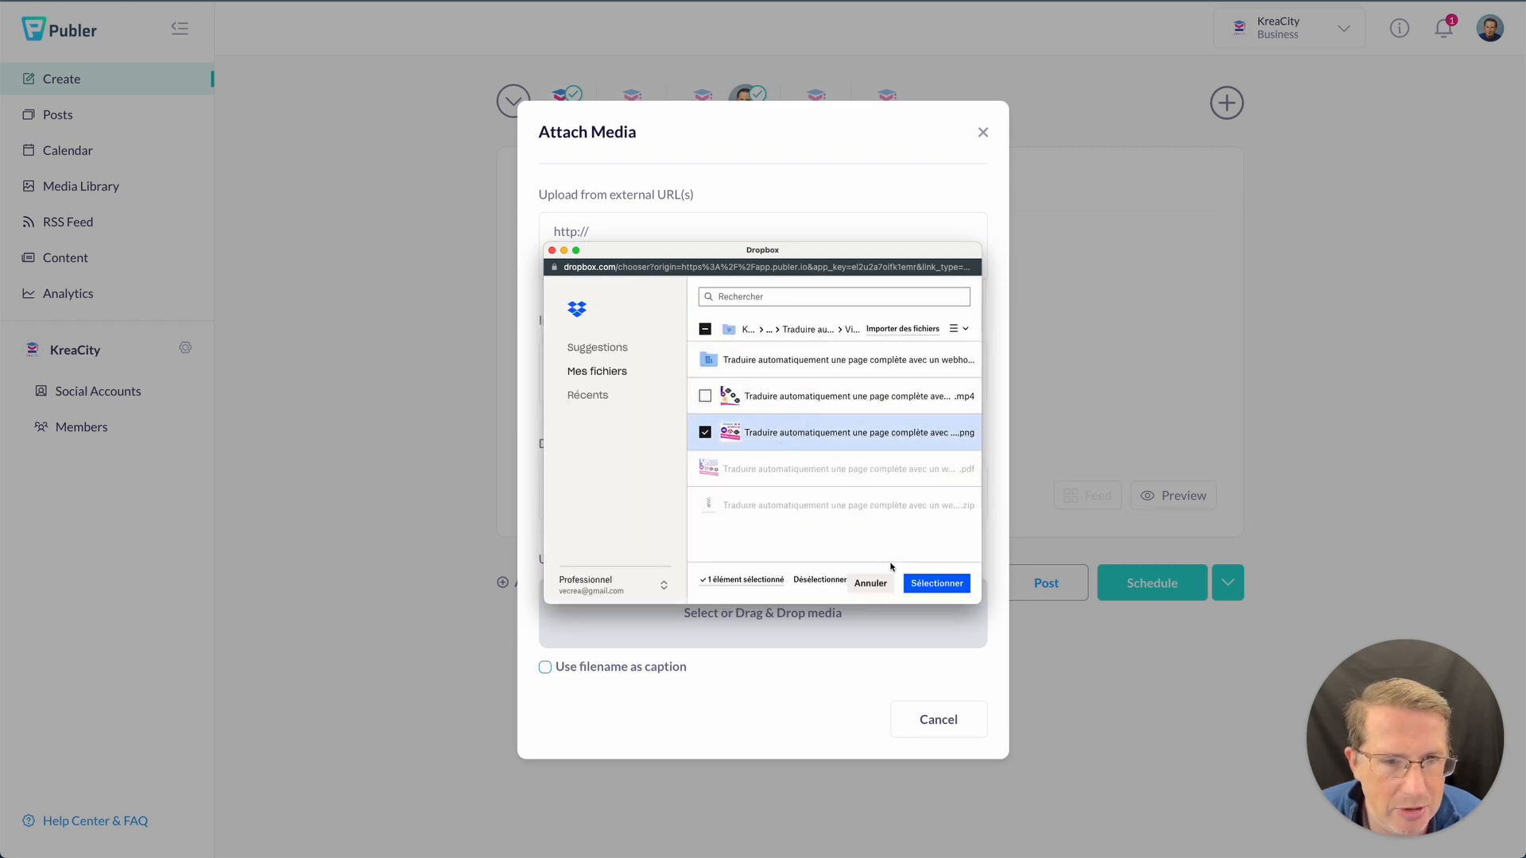
left_click(951, 585)
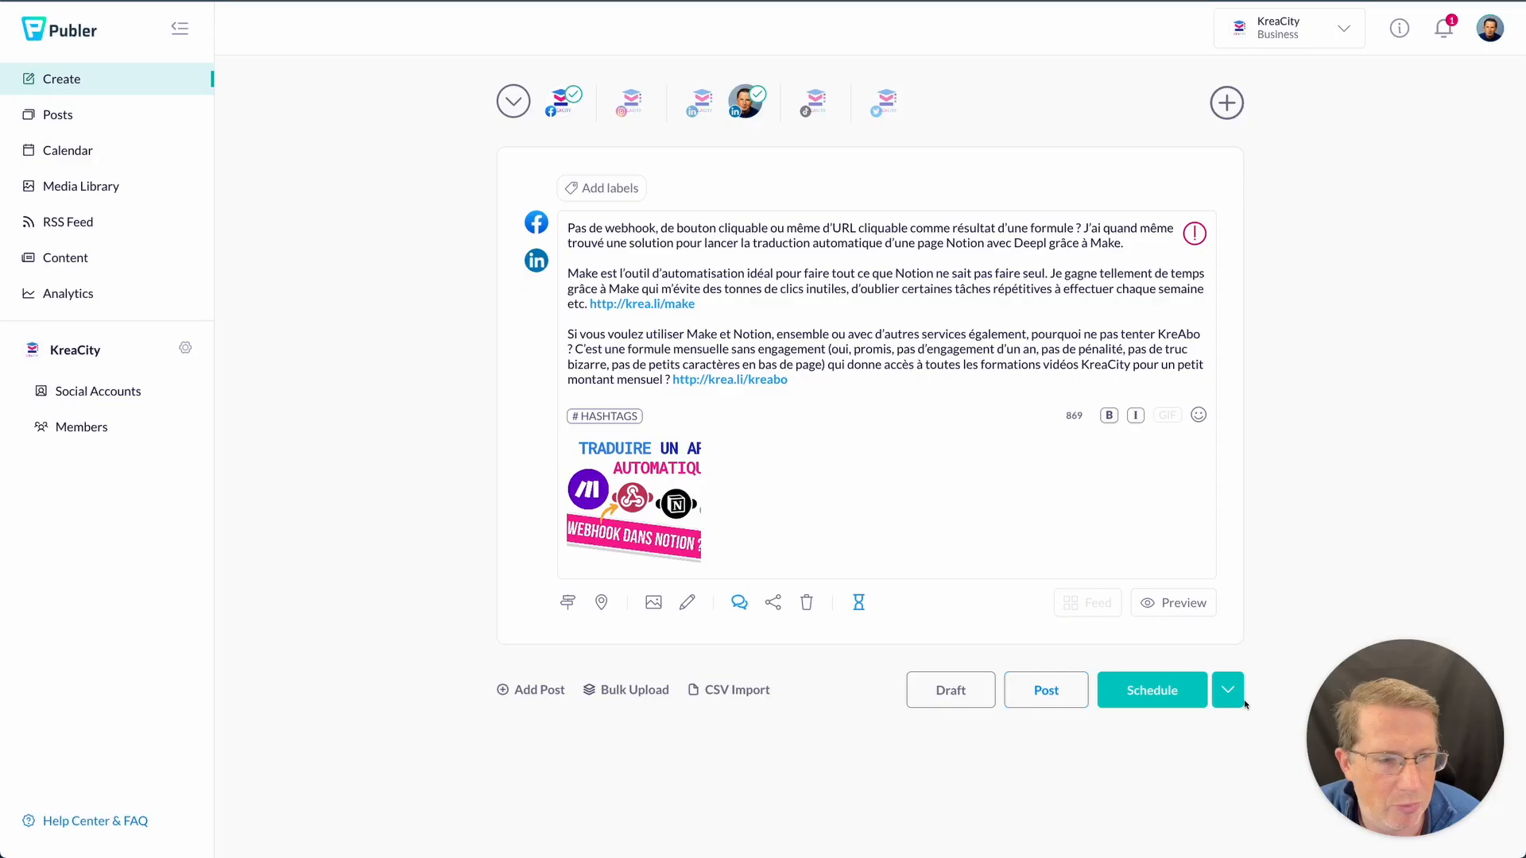
left_click(1227, 690)
- Schedule the Facebook–LinkedIn post for Sunday 16 October at 12:30
left_click(1176, 746)
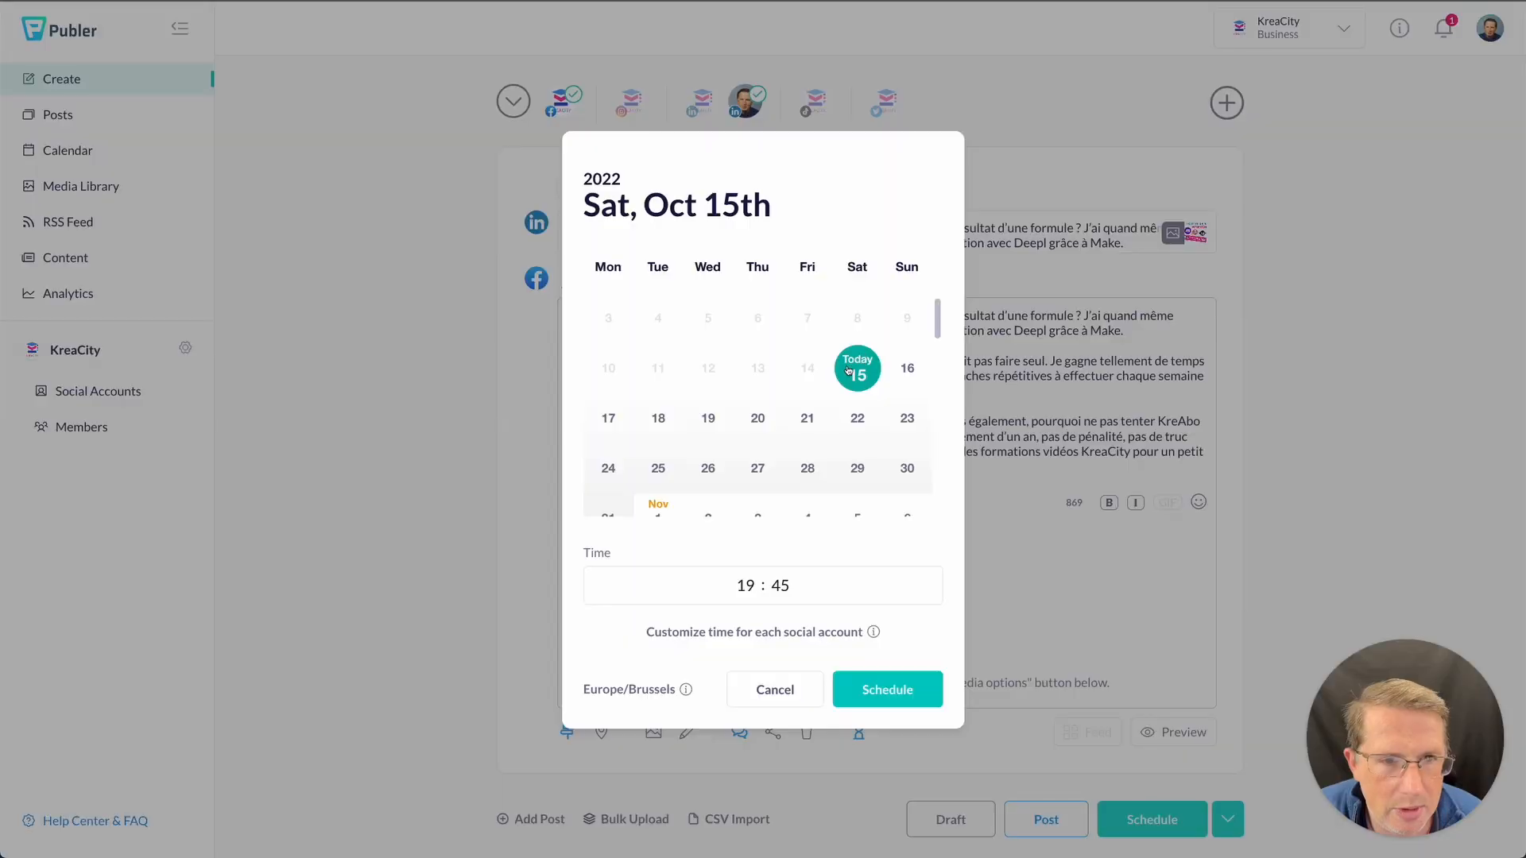
left_click(906, 368)
left_click(745, 586)
type("12 : ")
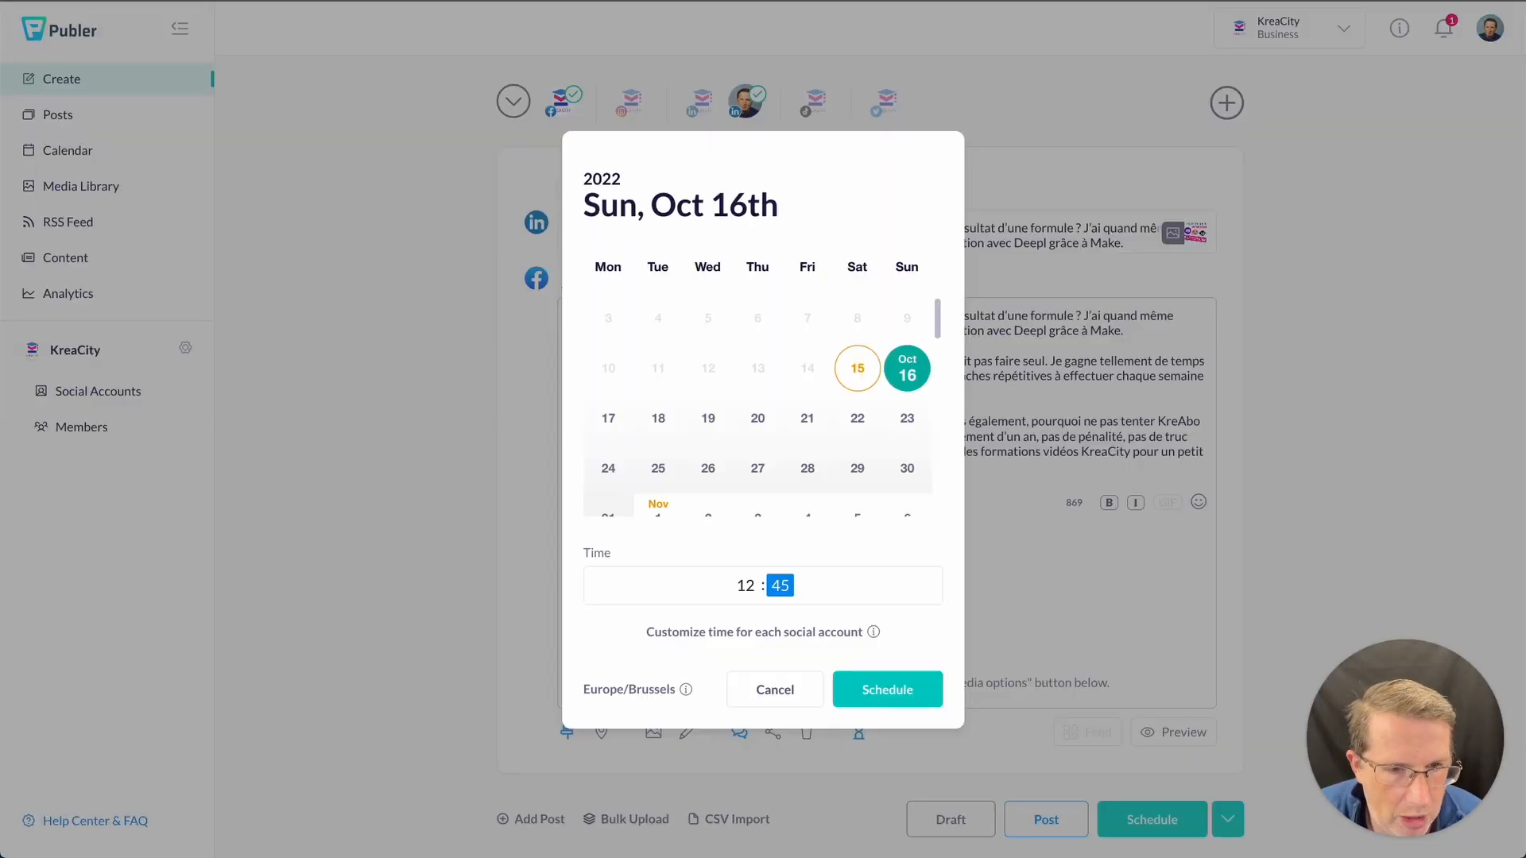
type("30")
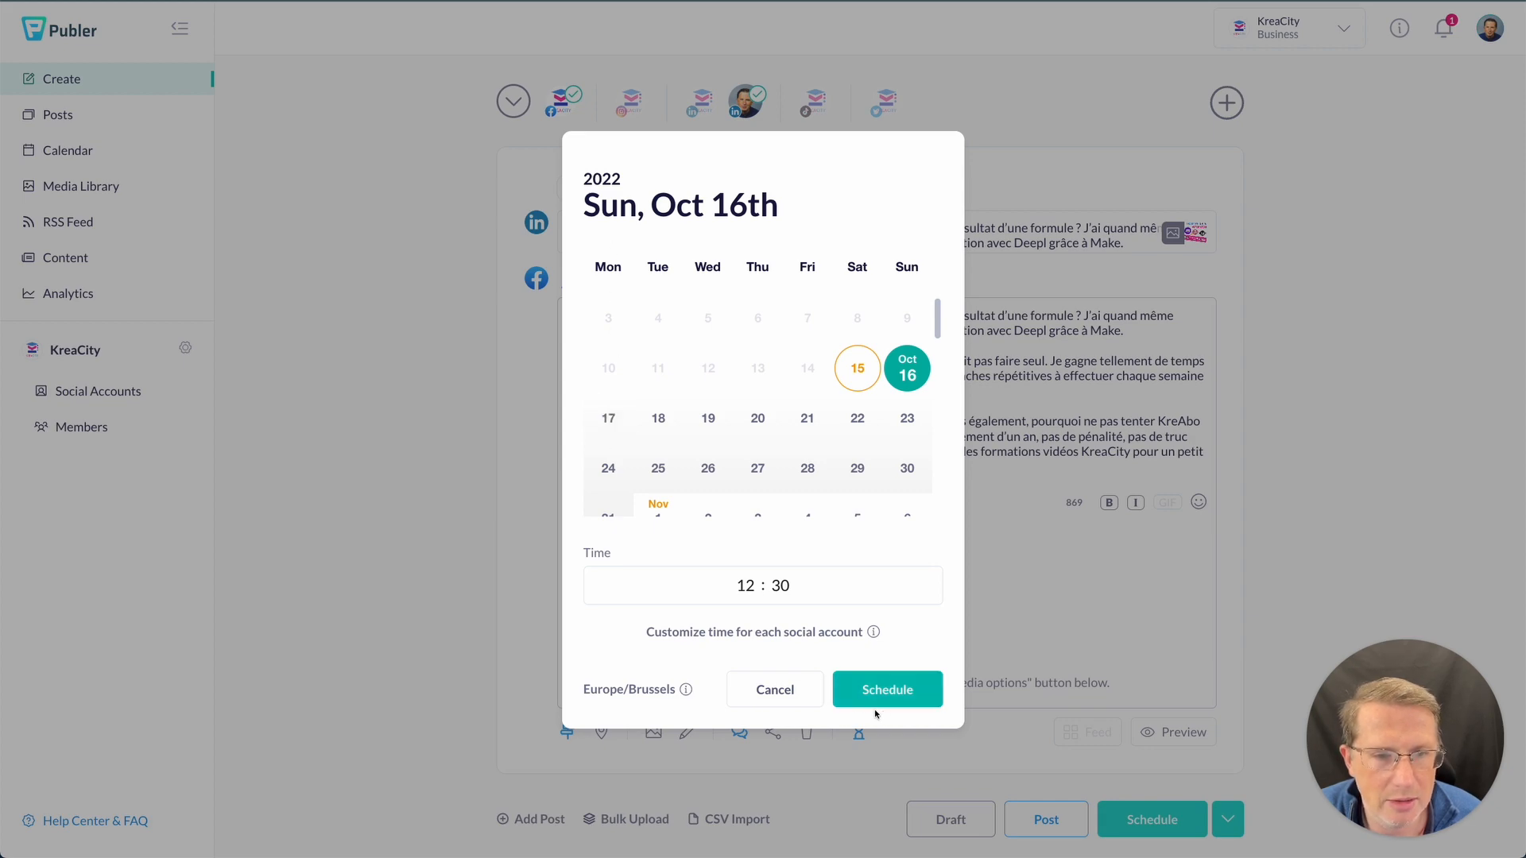
left_click(885, 703)
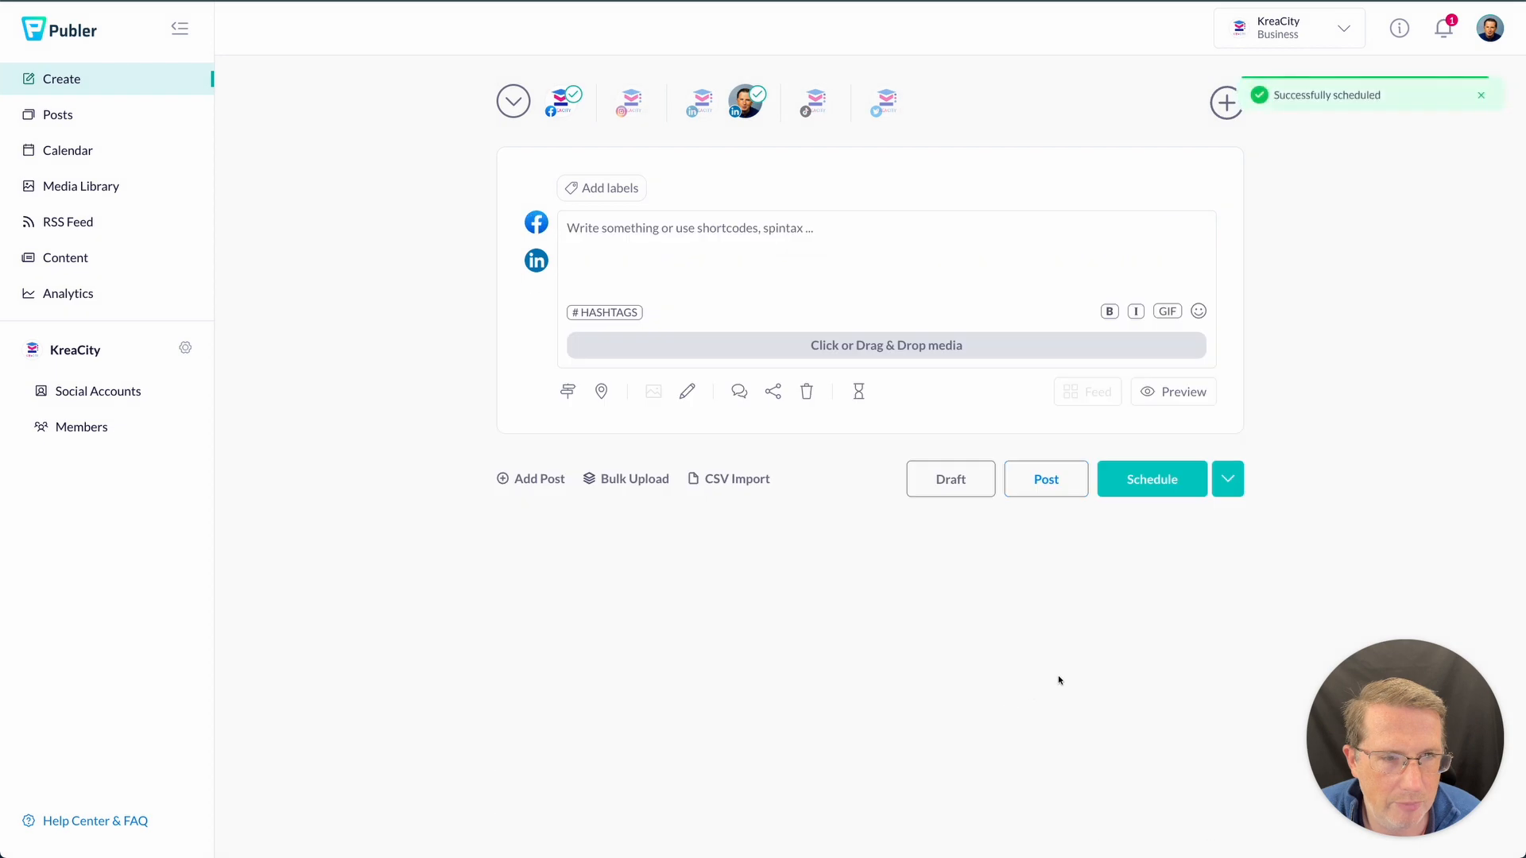
- Show the calendar by month and bring the 16–17 Oct posts into view
left_click(63, 150)
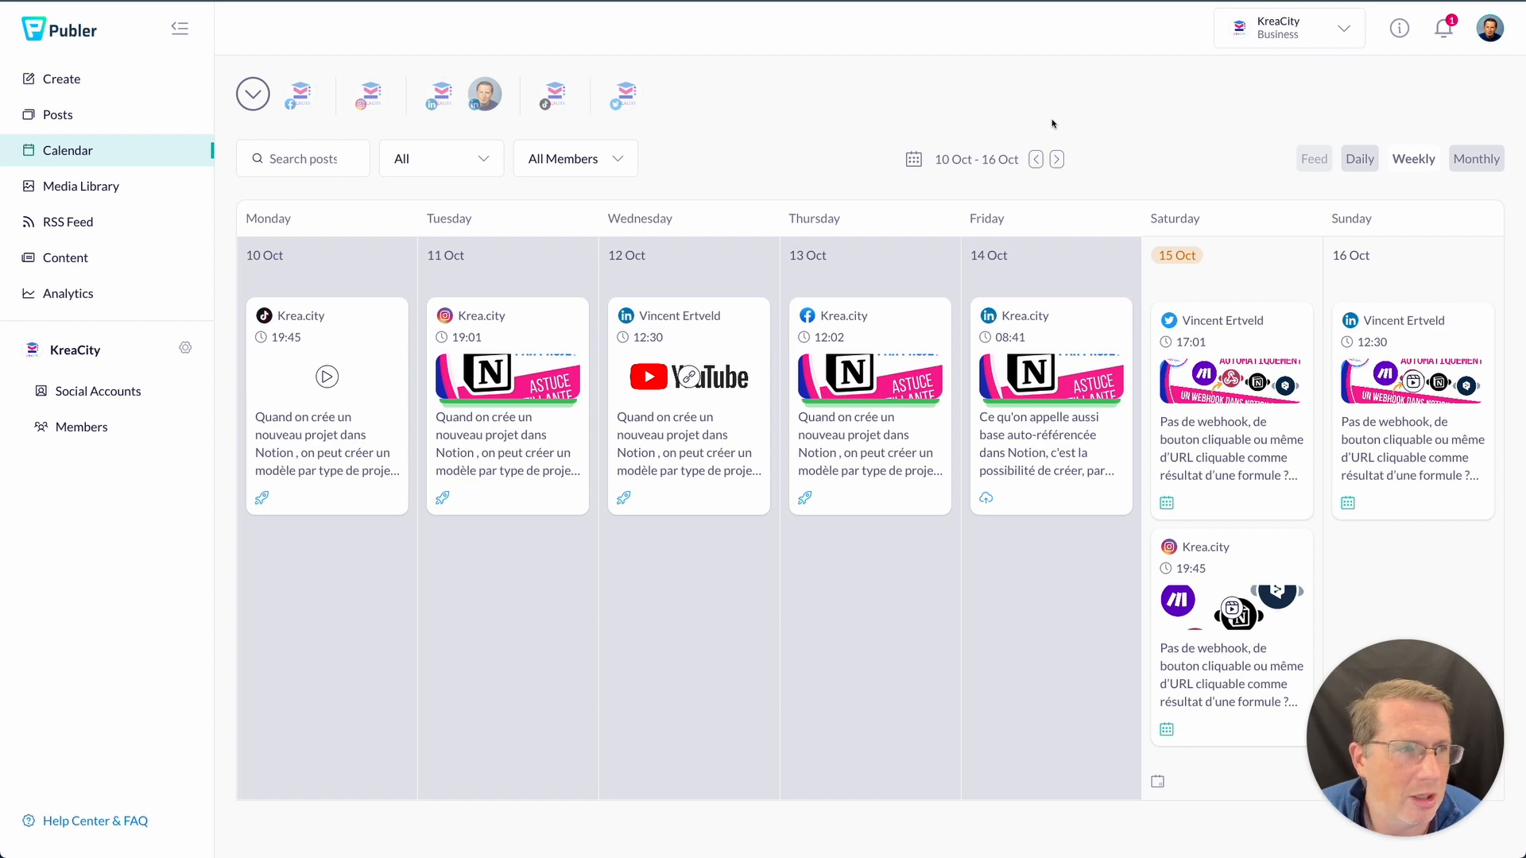
left_click(1454, 159)
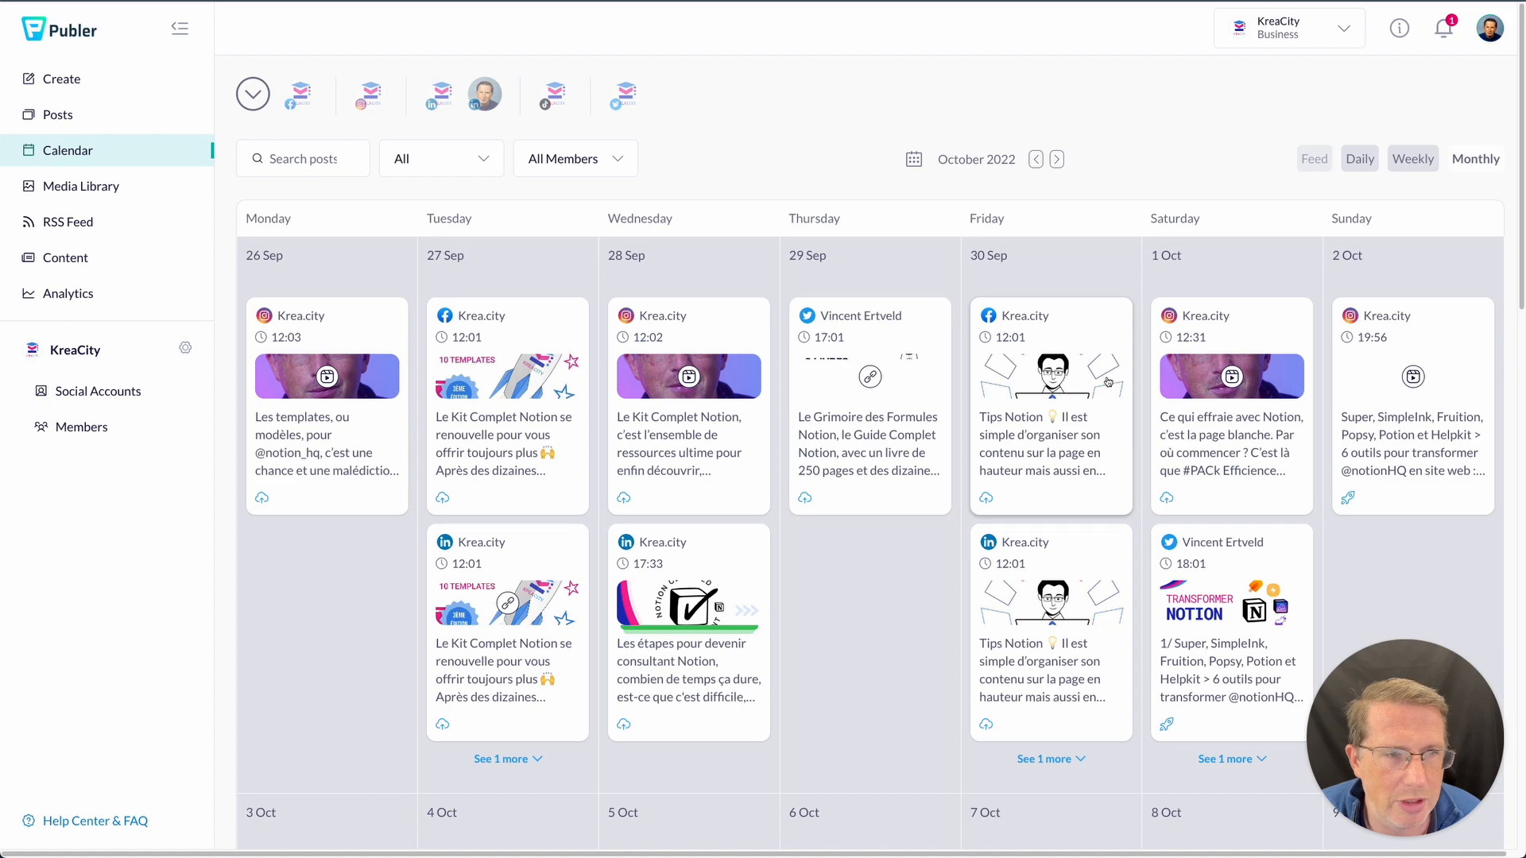
scroll(1108, 400, "down", 3)
scroll(1113, 397, "up", 2)
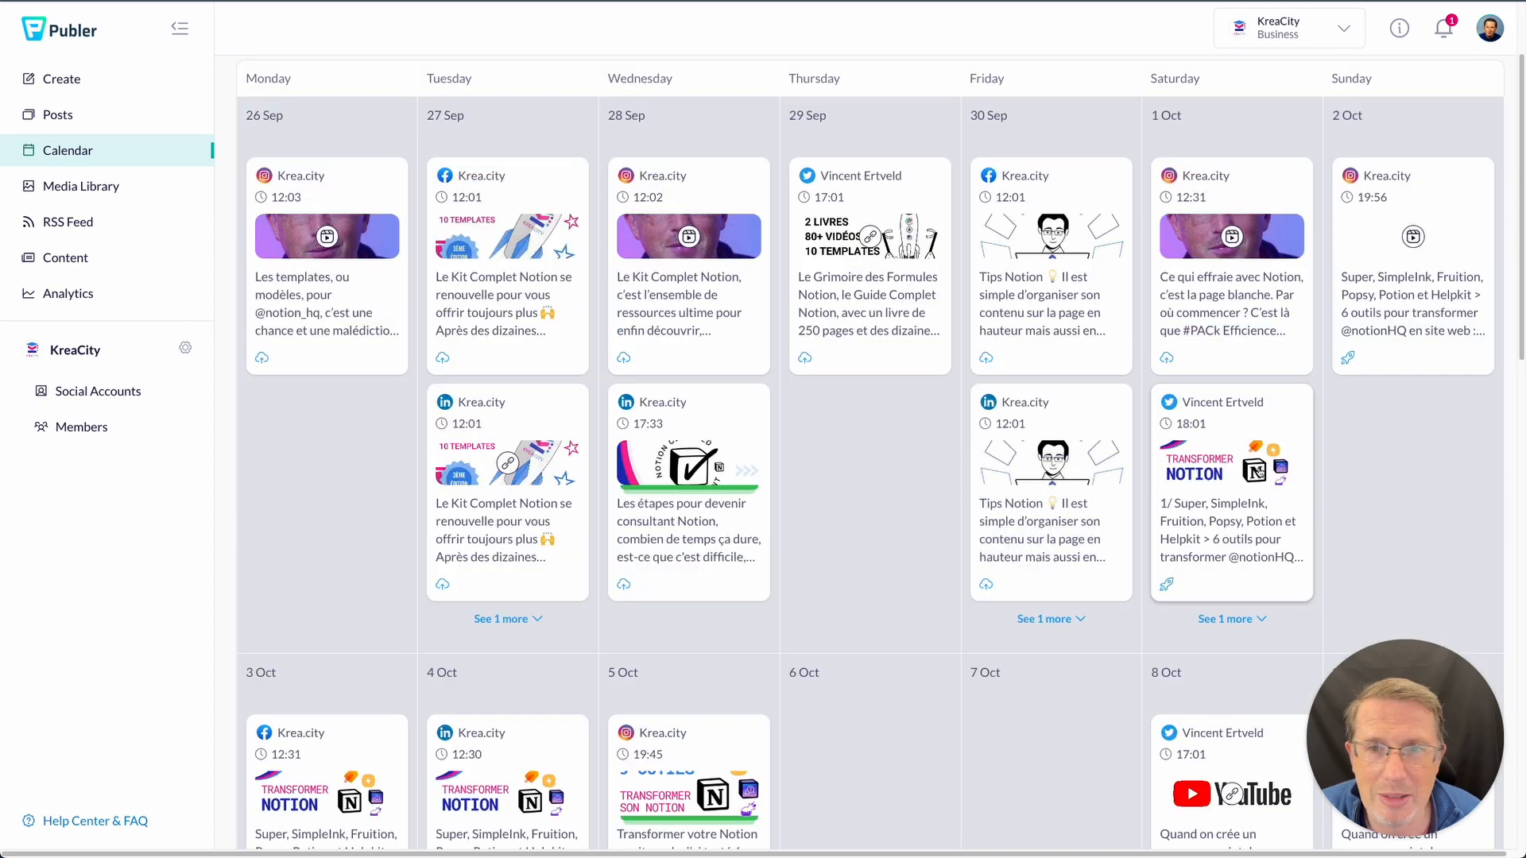
scroll(1232, 453, "down", 7)
scroll(1258, 475, "down", 6)
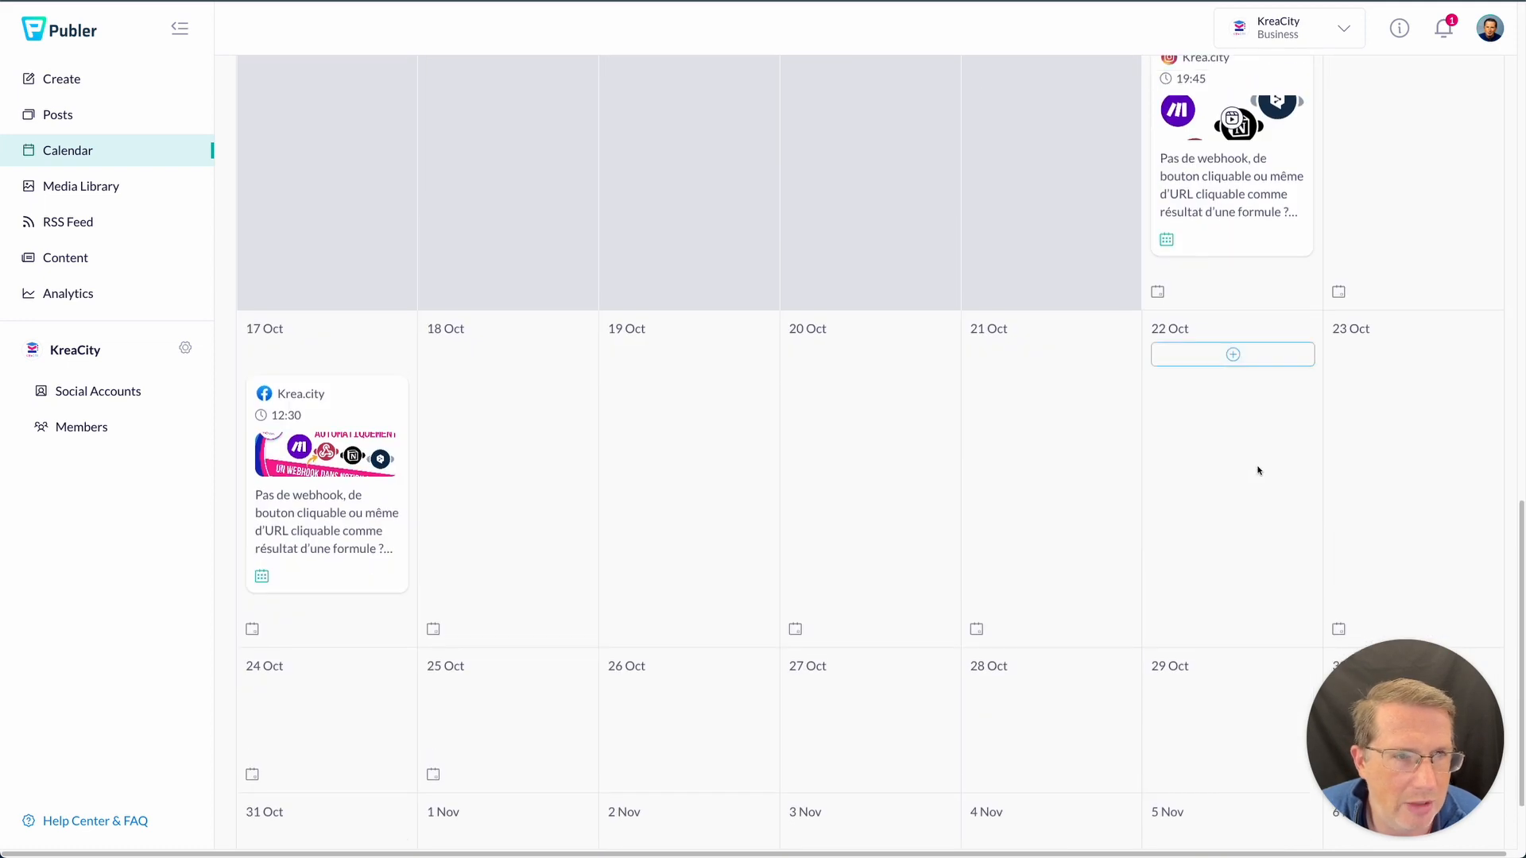
scroll(1257, 470, "up", 3)
scroll(1256, 470, "down", 1)
scroll(1256, 469, "up", 1)
- Move the LinkedIn post from 16 to 17 Oct, then start a new post on 18 Oct
left_click_drag(1414, 186, 341, 652)
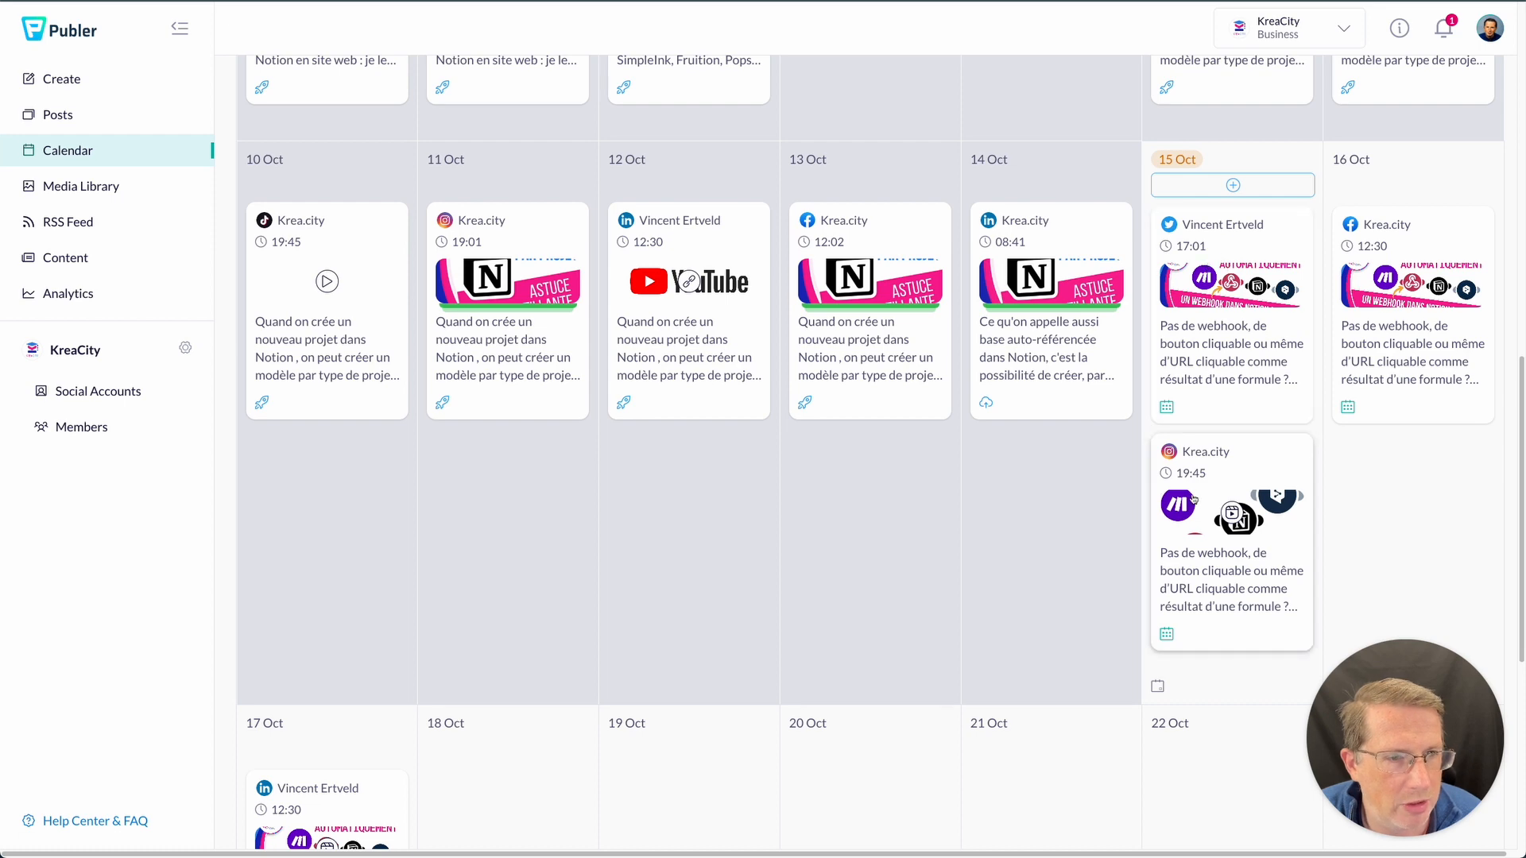
scroll(1192, 499, "down", 3)
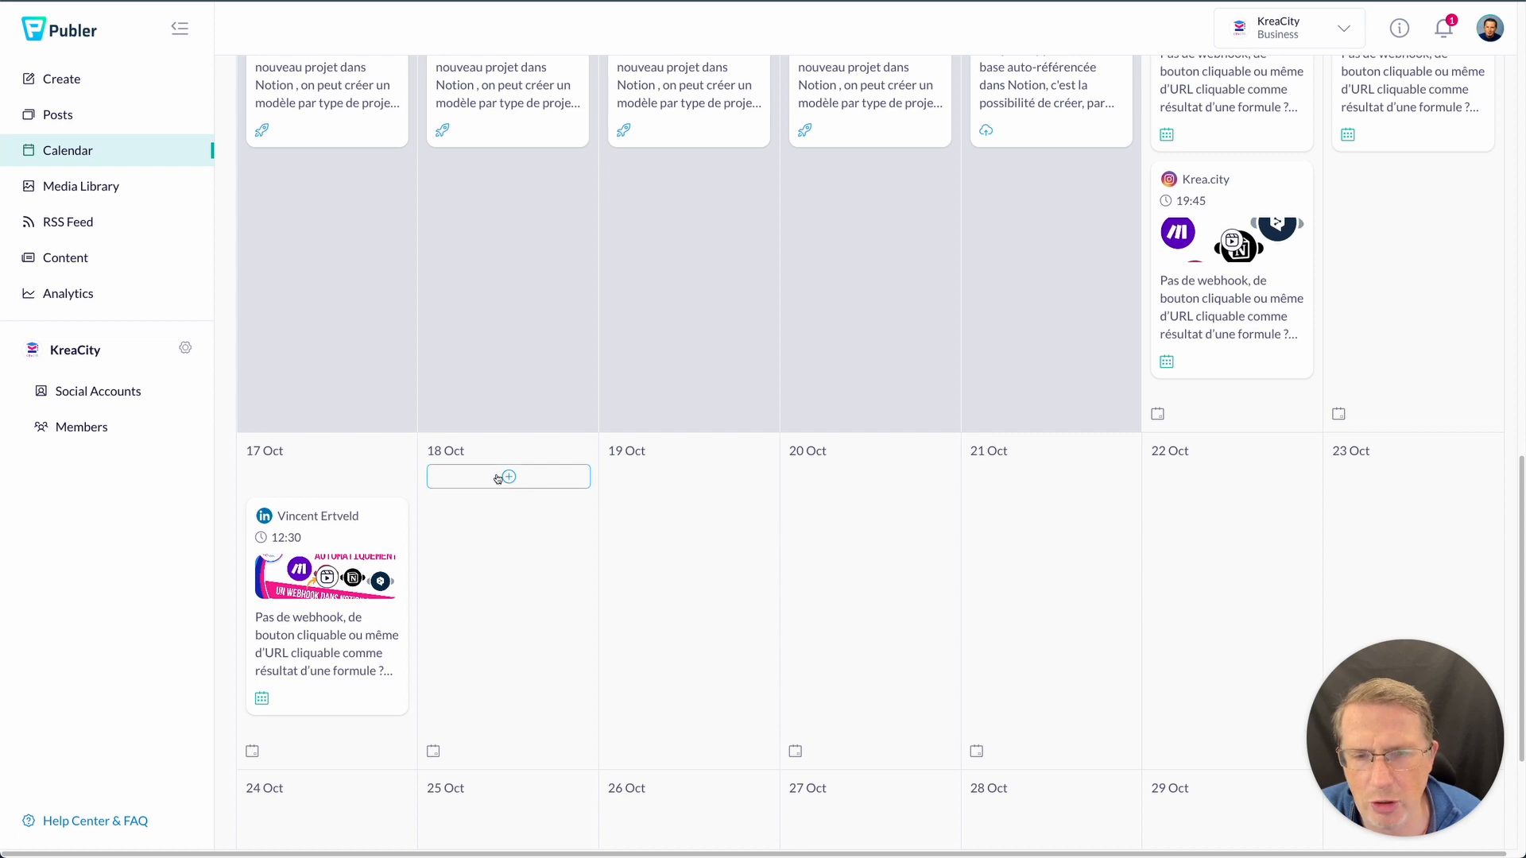
left_click(498, 480)
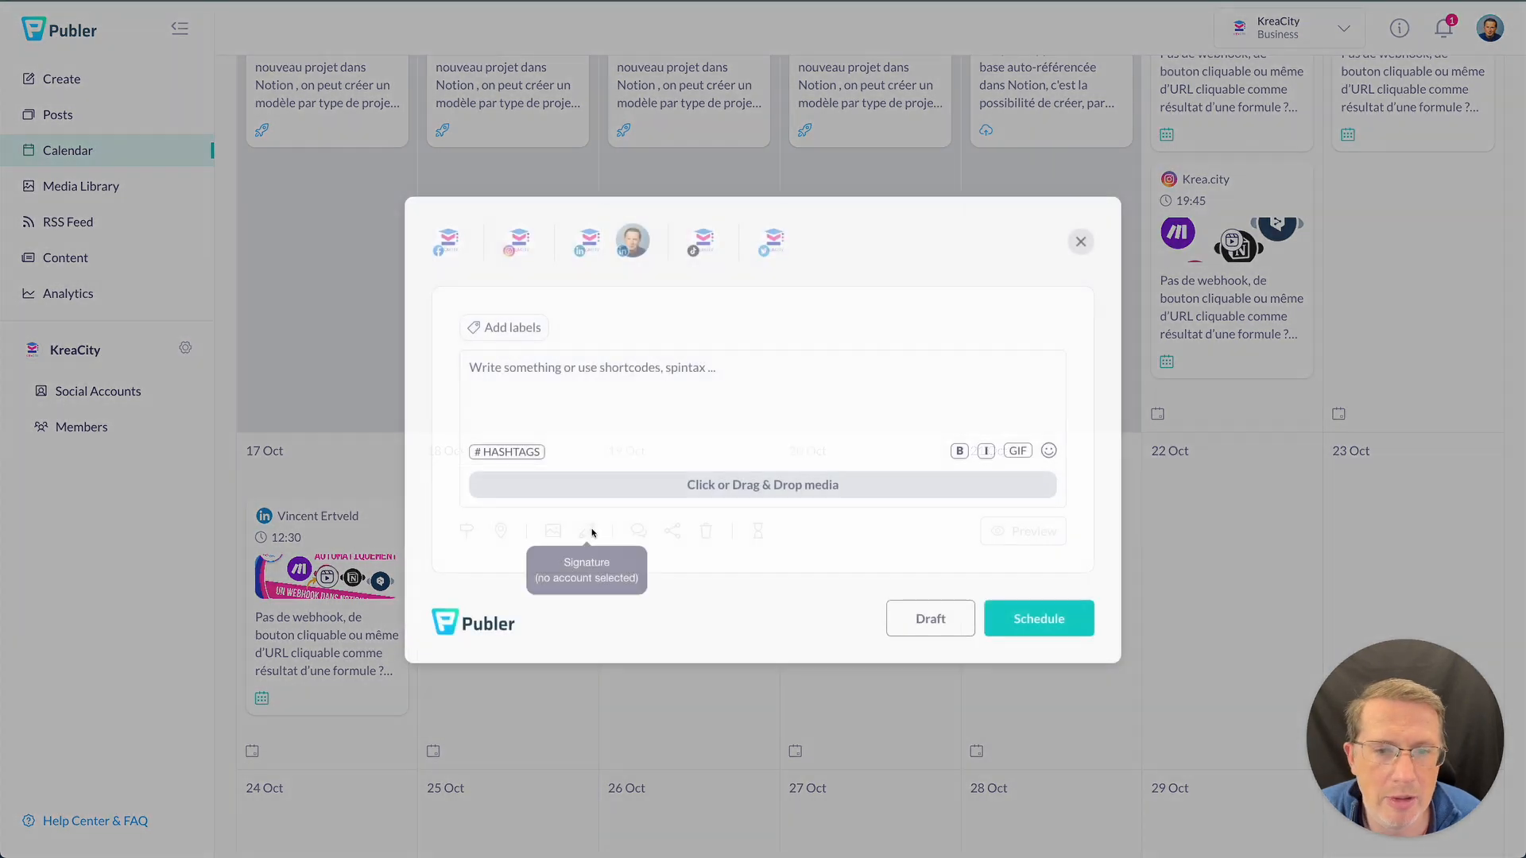
- Target the Instagram account and choose to upload media from the computer
left_click(520, 242)
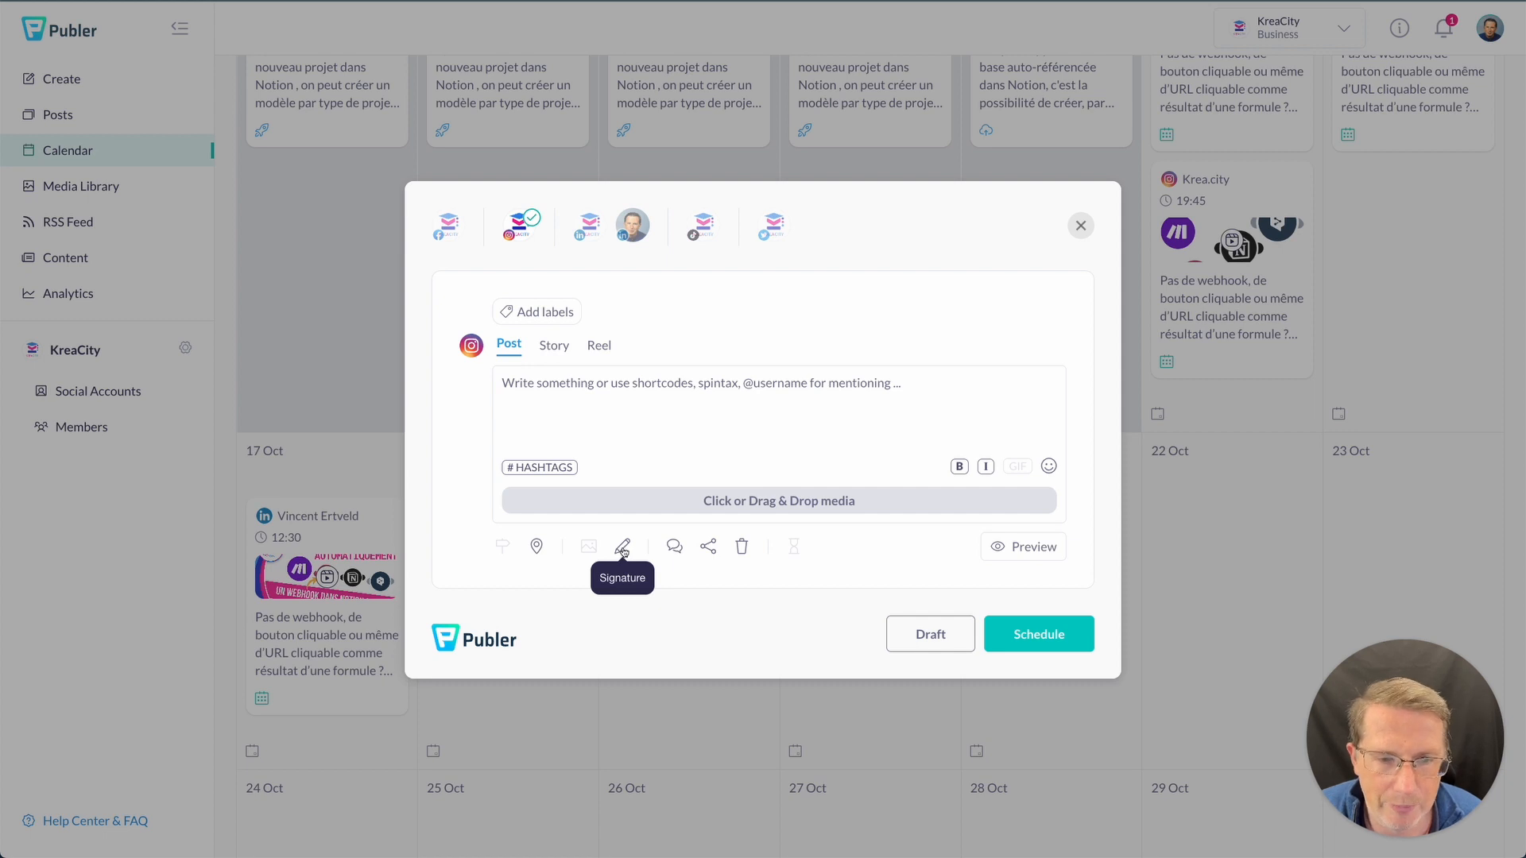
left_click(601, 506)
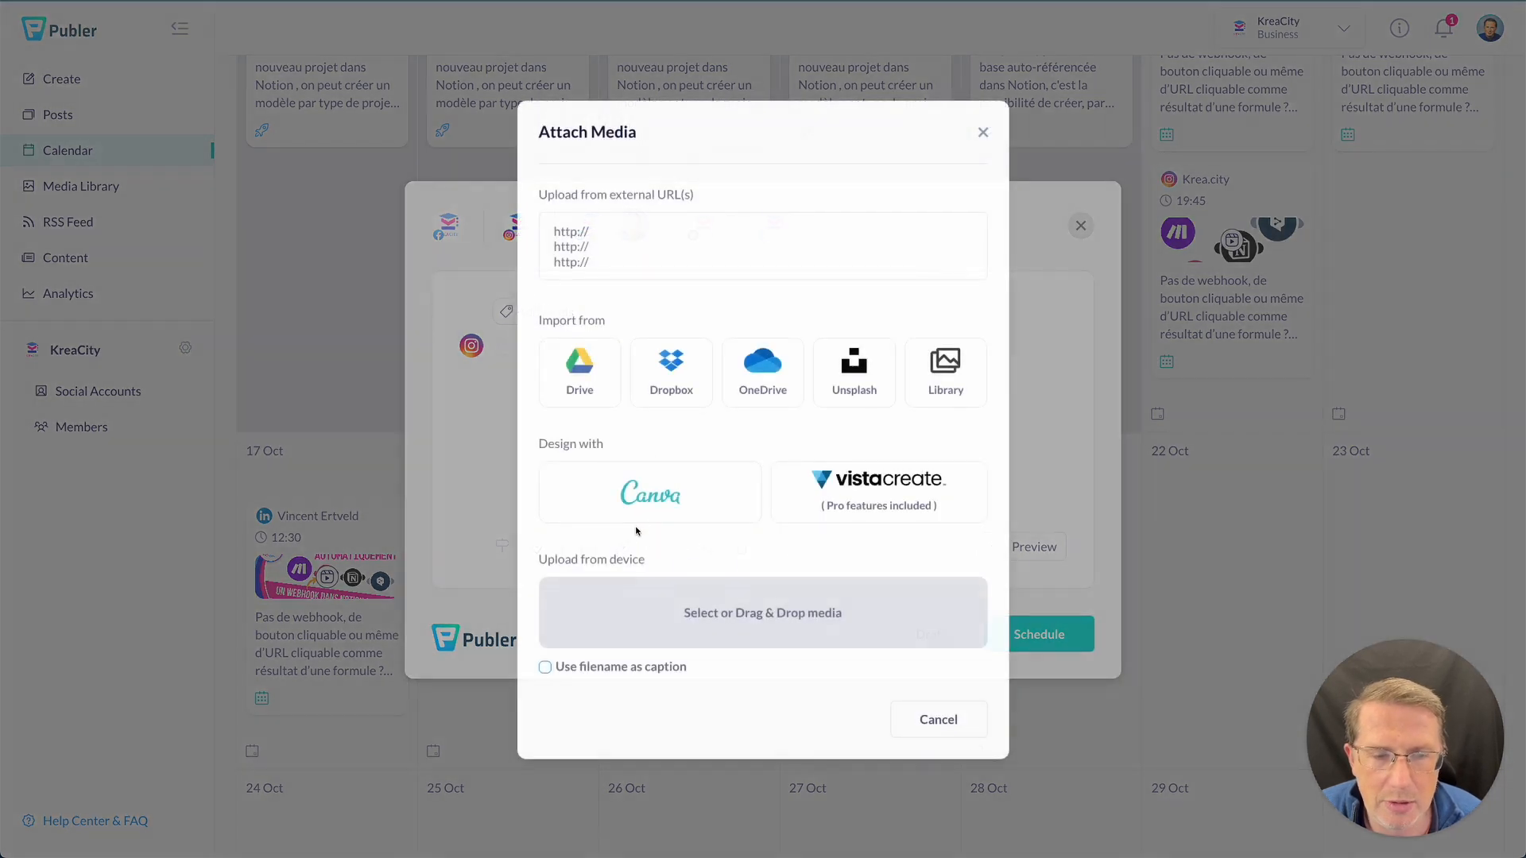
left_click(682, 612)
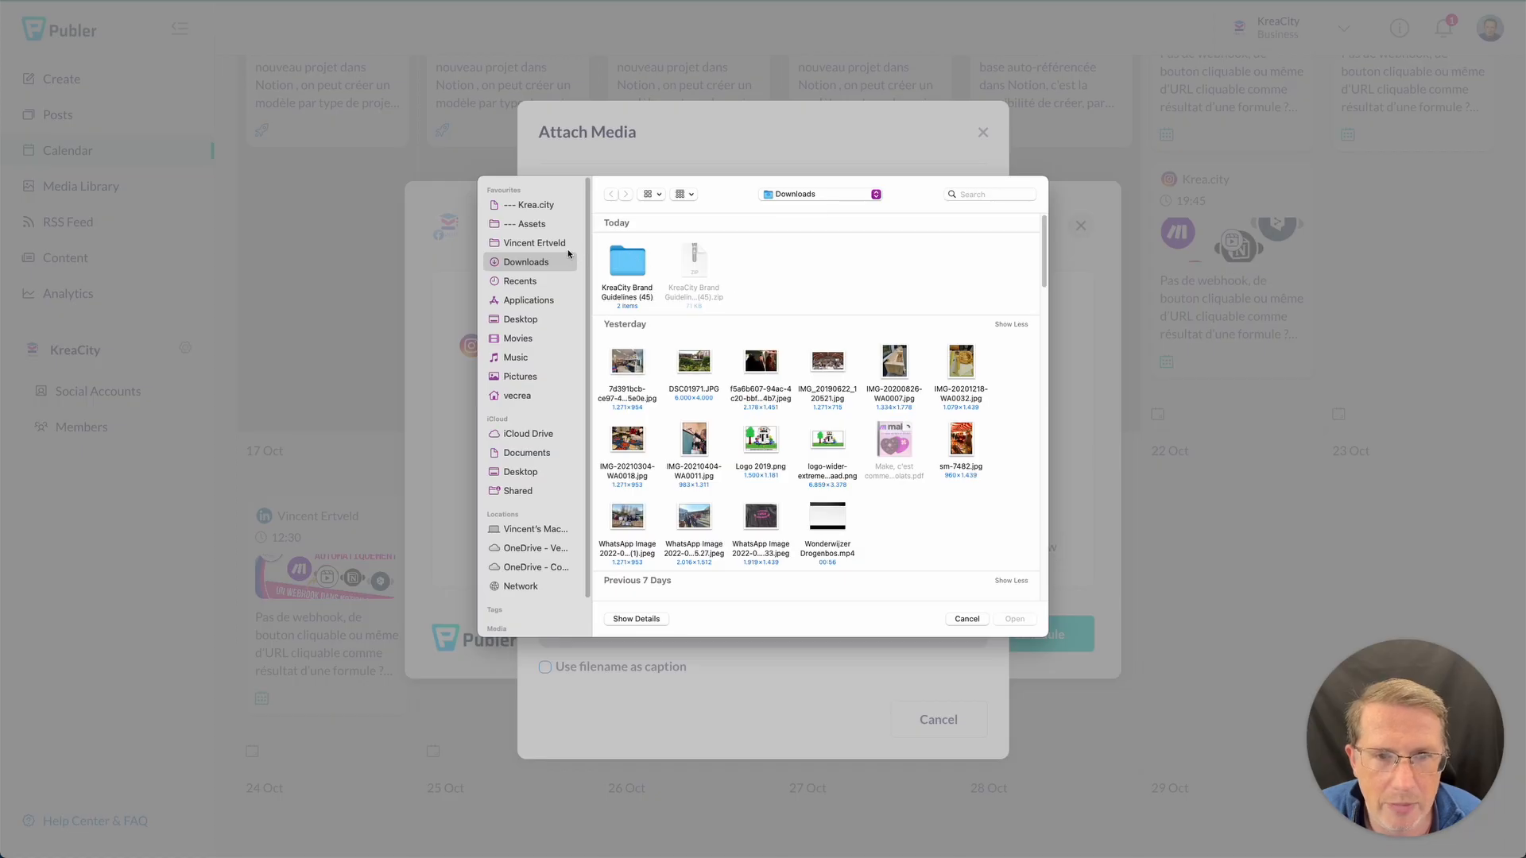
- Upload all seven carousel images, 1.png to 7.png, from Krea.city/Campagnes/…/Visuels
left_click(529, 205)
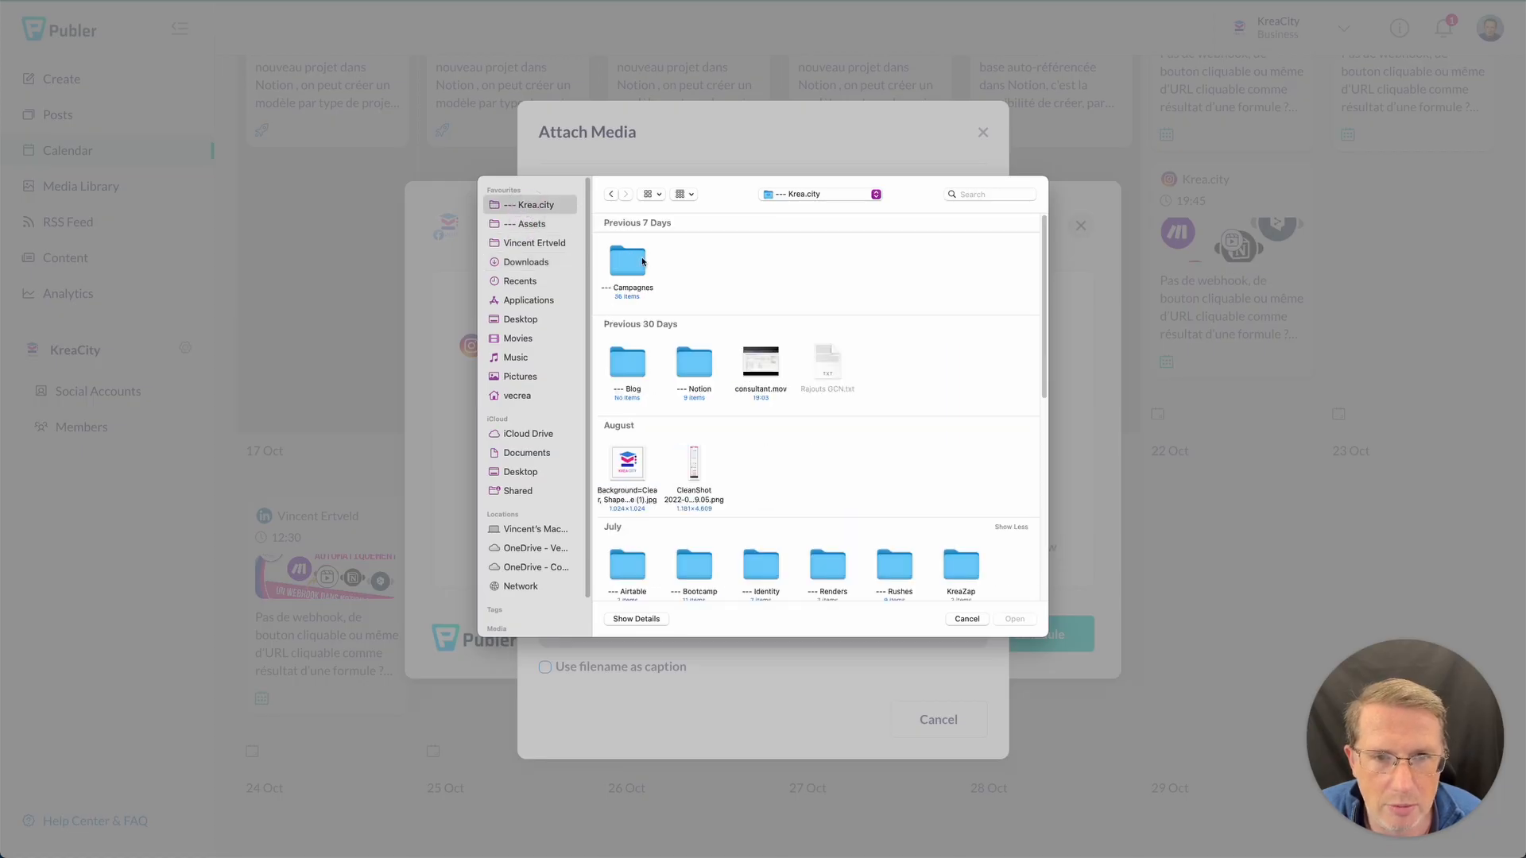
double_click(638, 261)
double_click(629, 264)
left_click(630, 273)
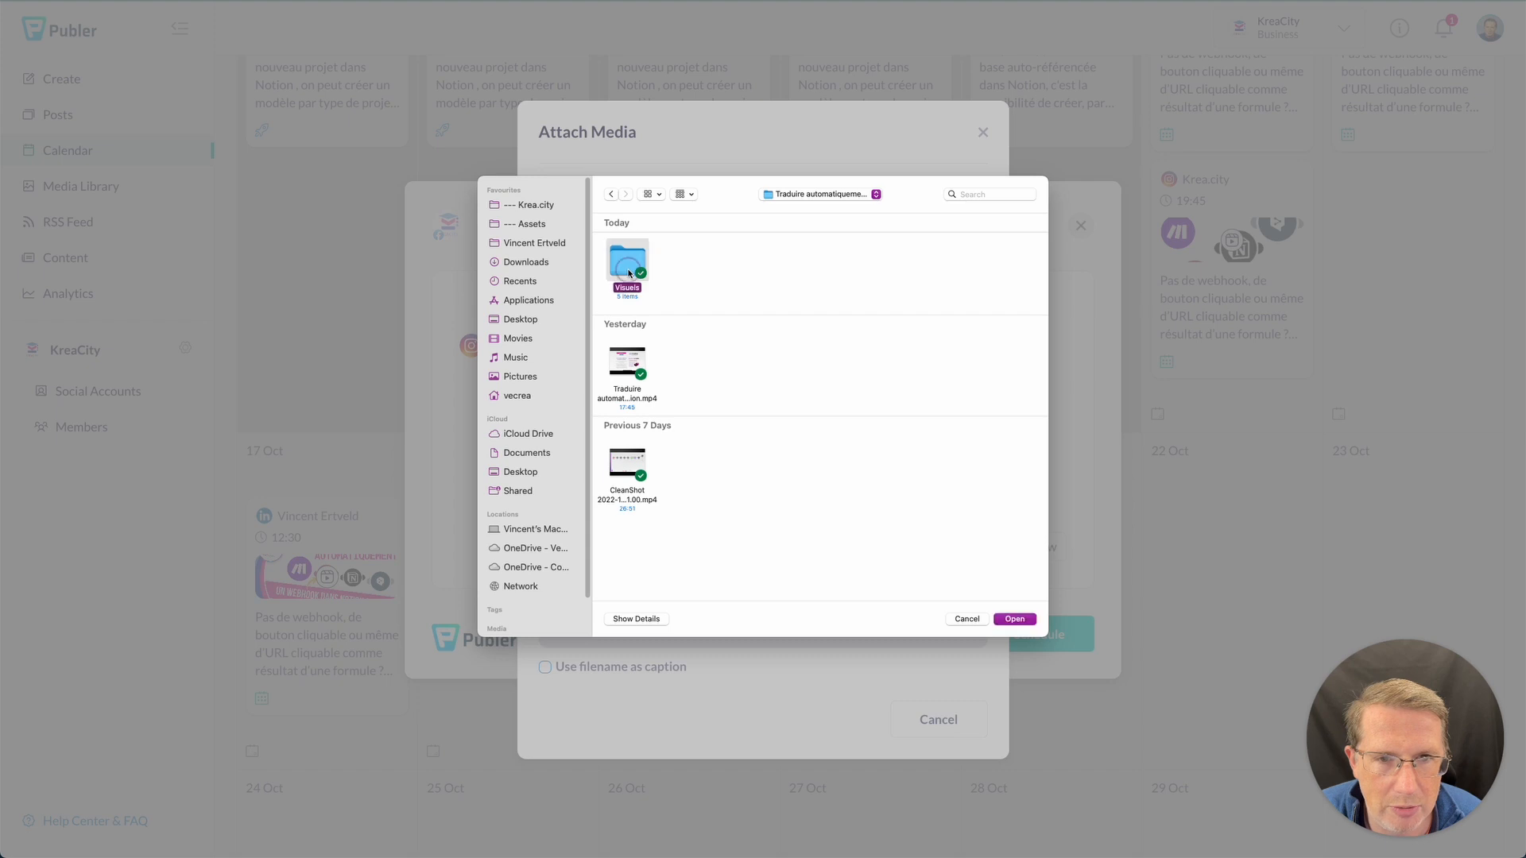
double_click(629, 273)
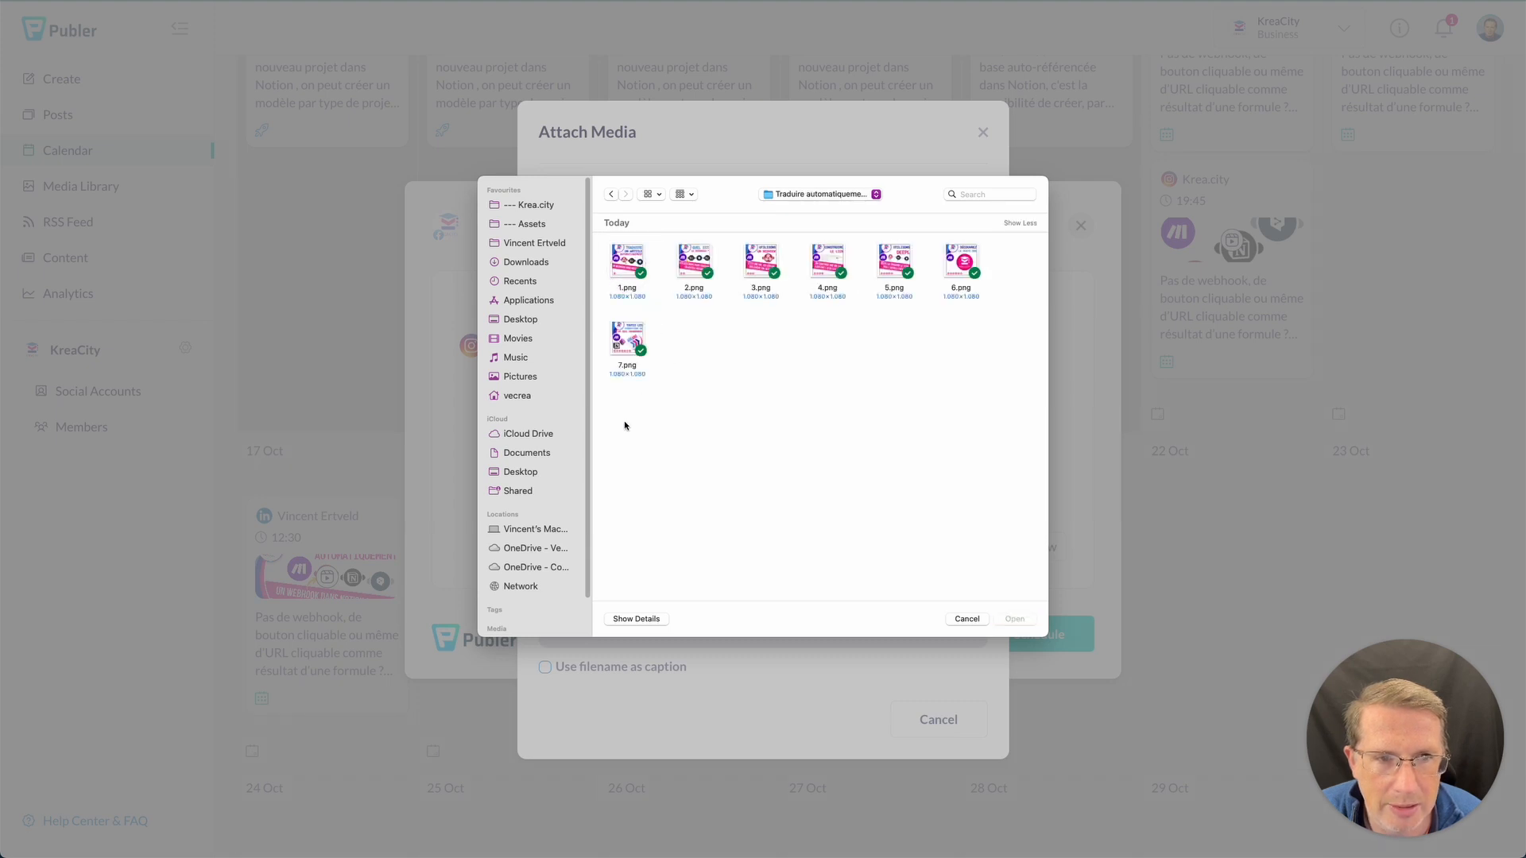
left_click_drag(610, 414, 992, 240)
left_click(1019, 619)
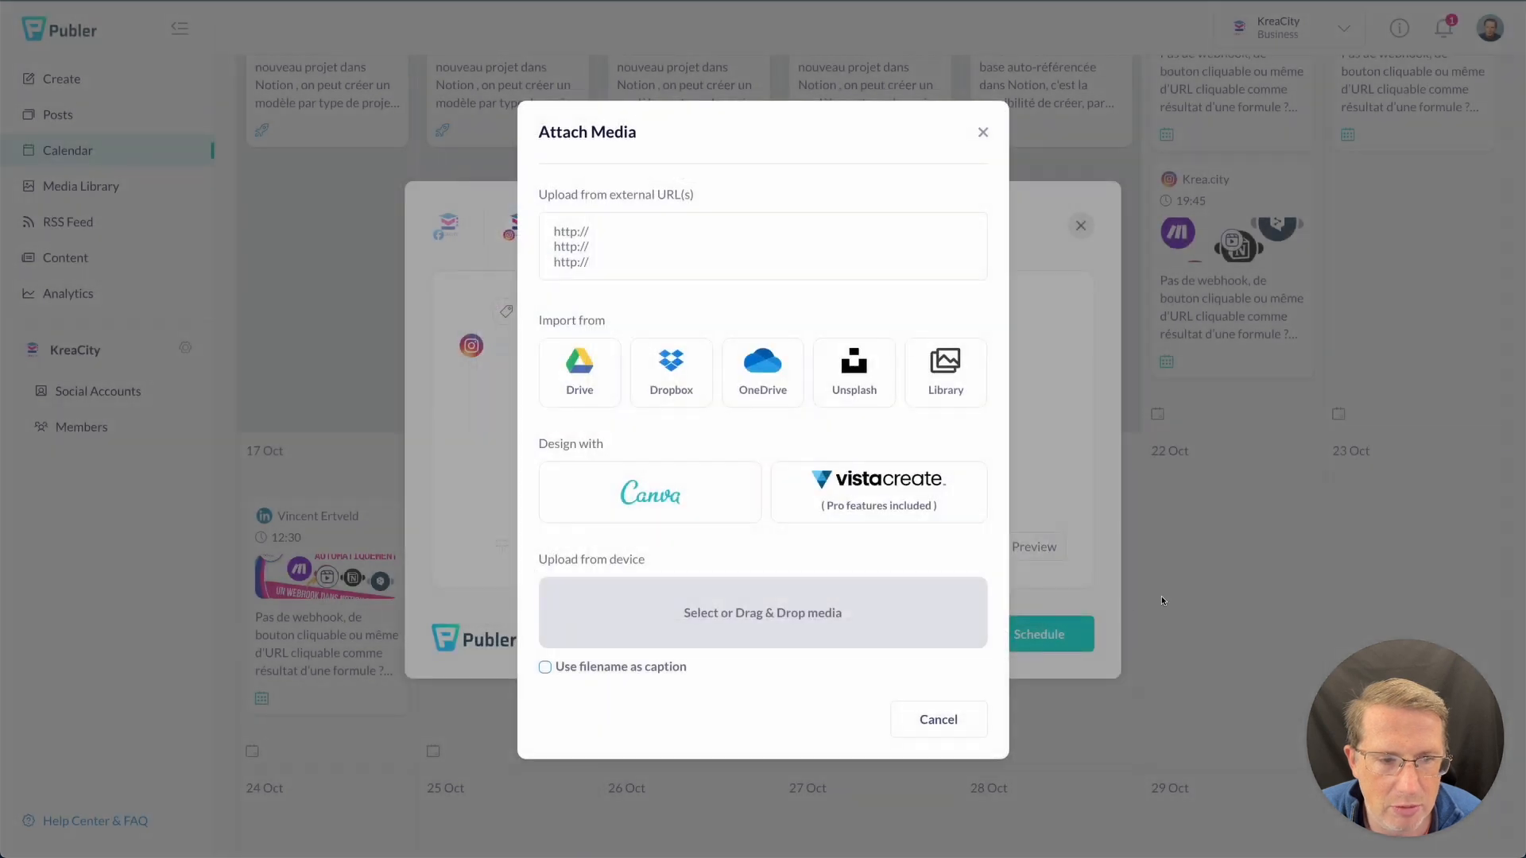
- Preview the Instagram carousel through image 7/7, then close the preview
left_click_drag(912, 545, 631, 538)
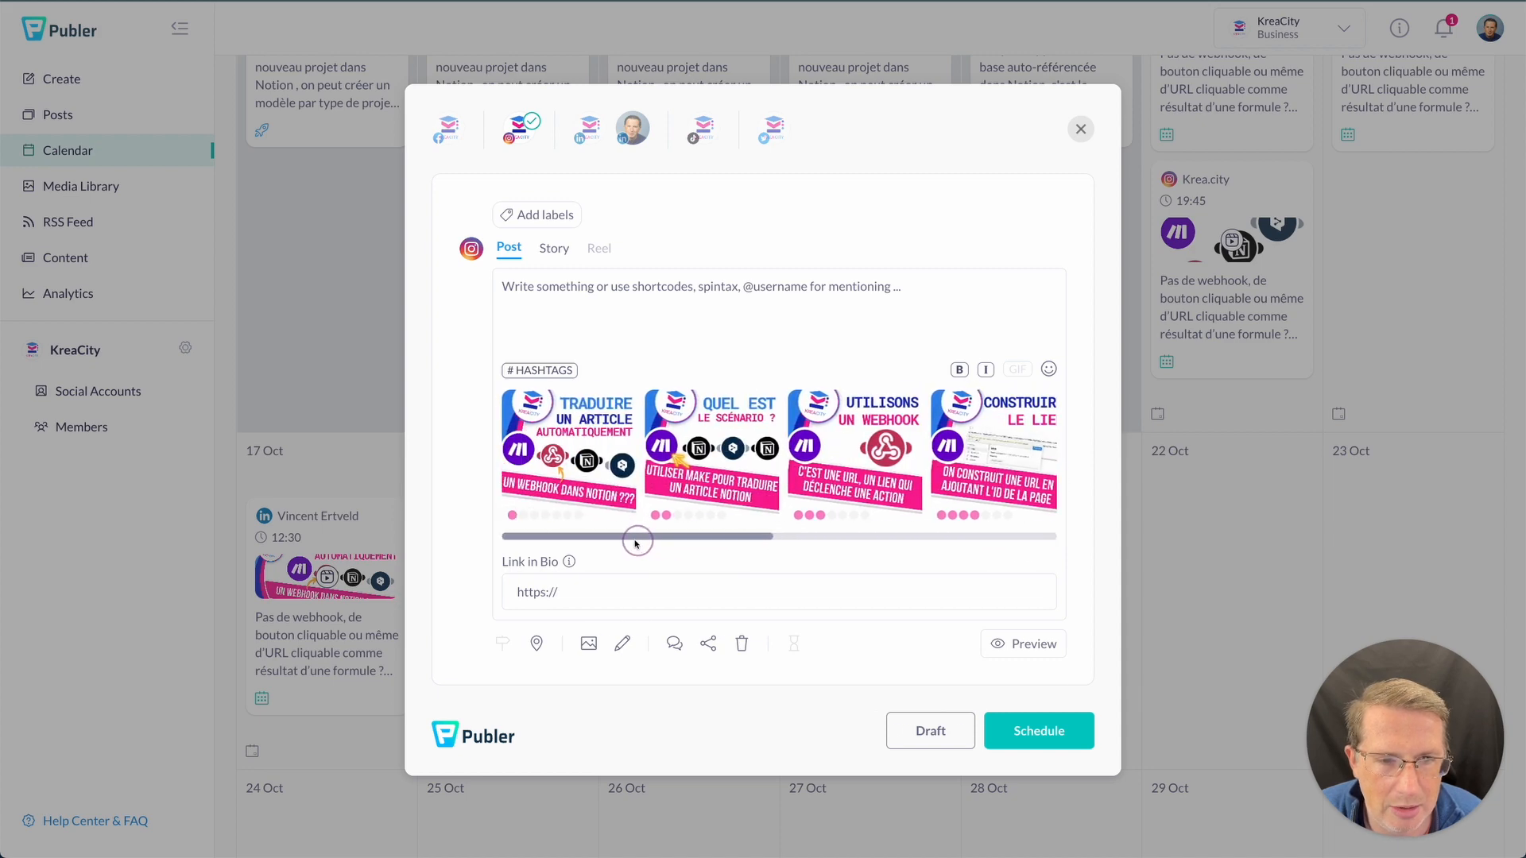
left_click(1017, 641)
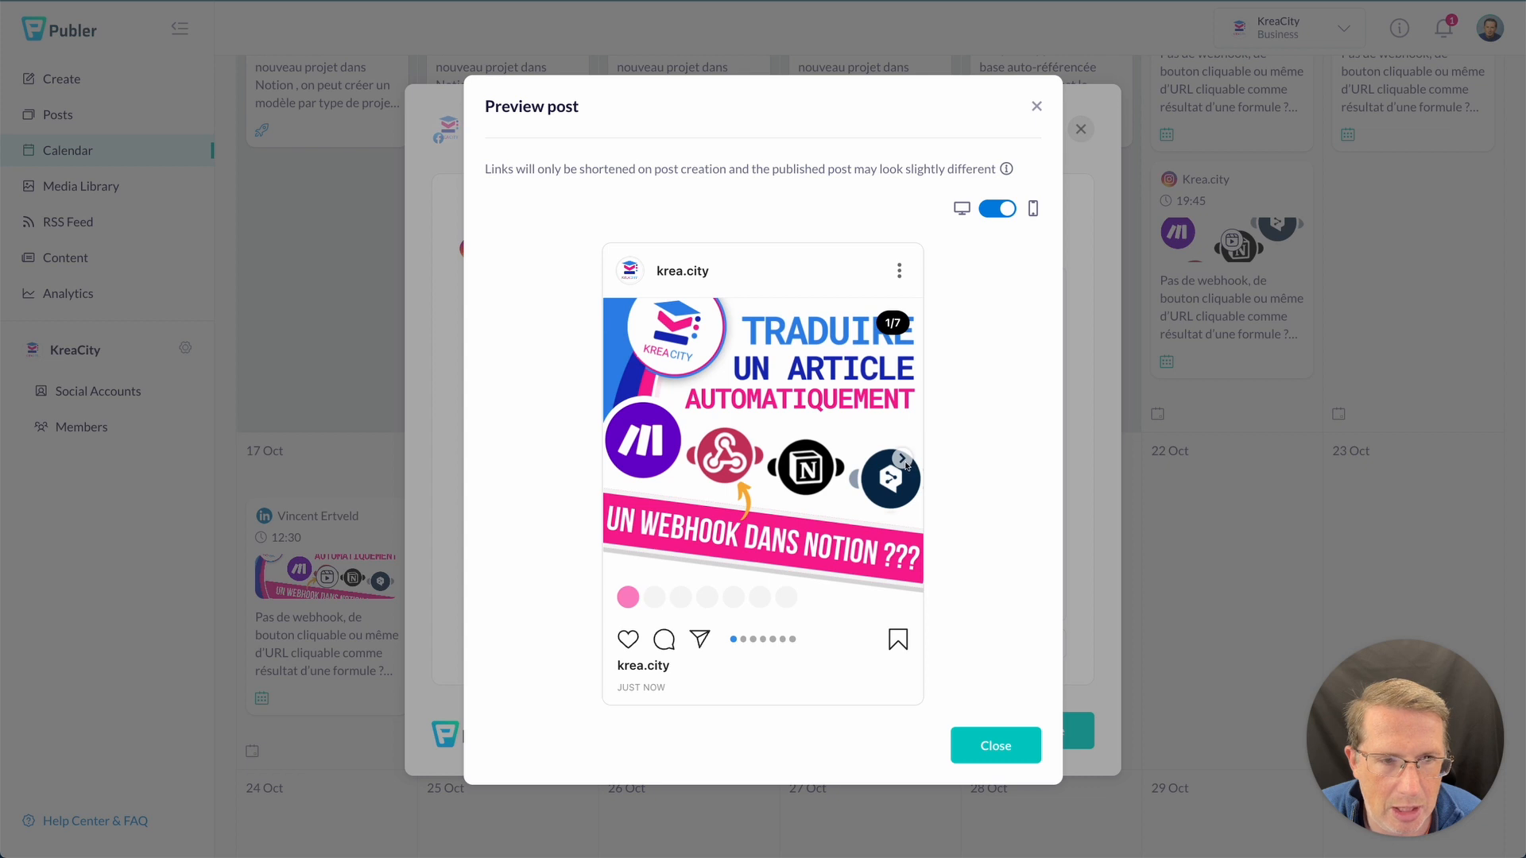
left_click(903, 459)
left_click(902, 459)
left_click(902, 459)
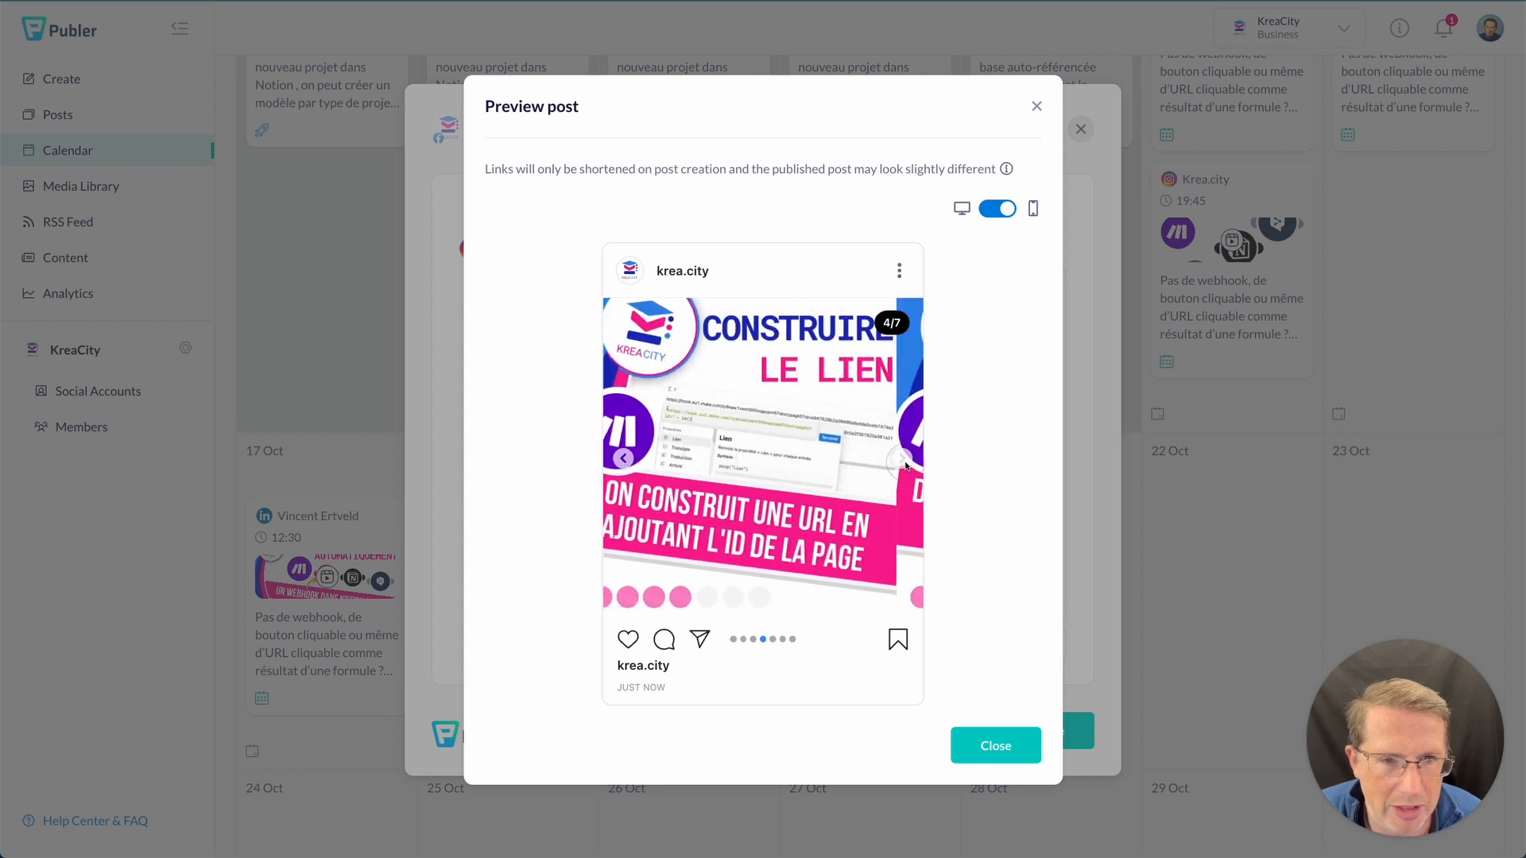
left_click(903, 461)
left_click(904, 461)
left_click(904, 460)
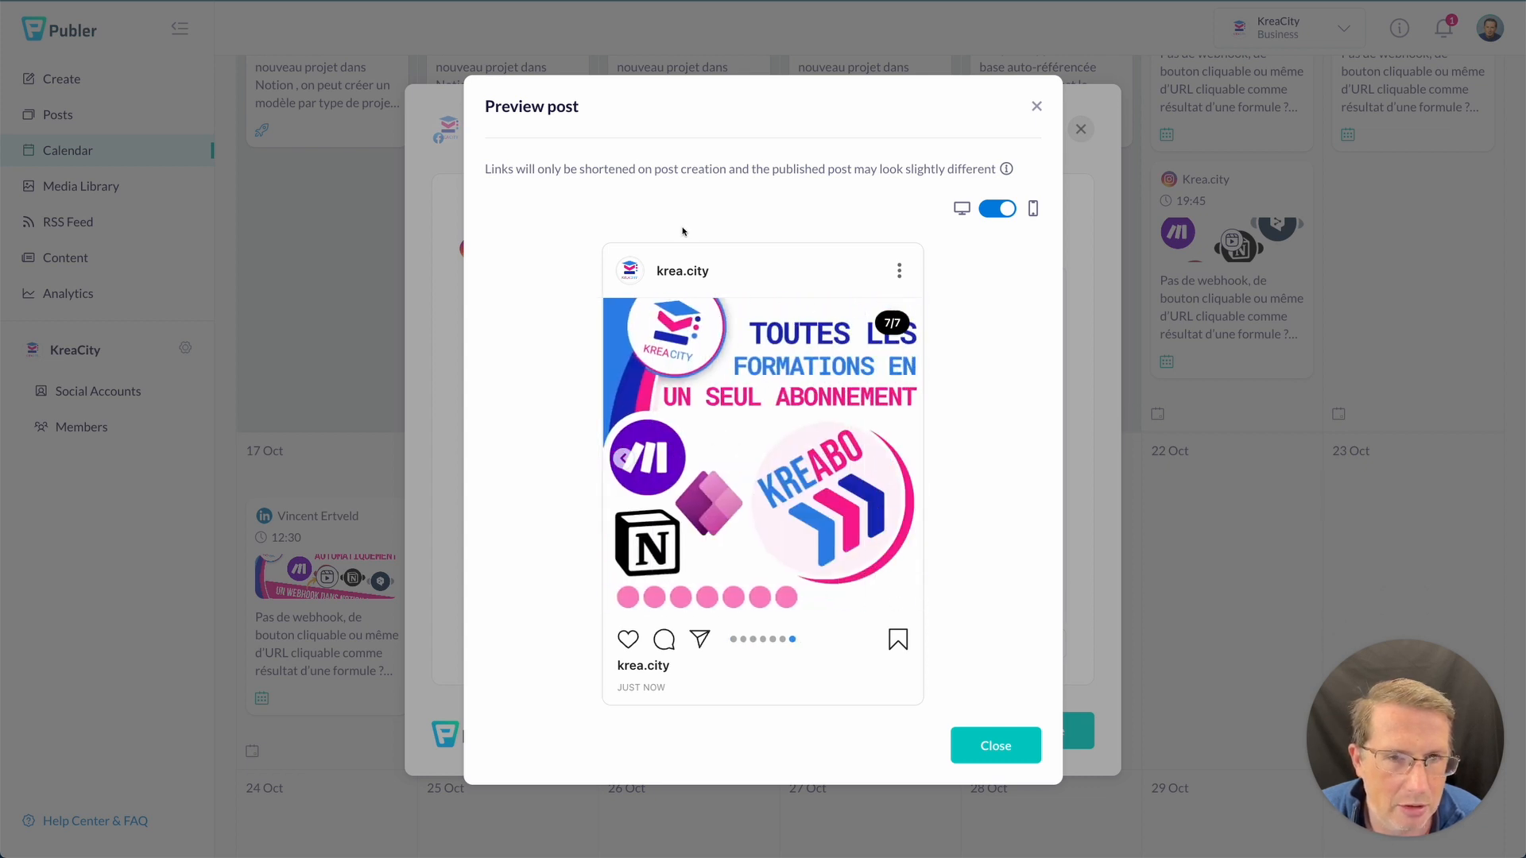
left_click(1036, 105)
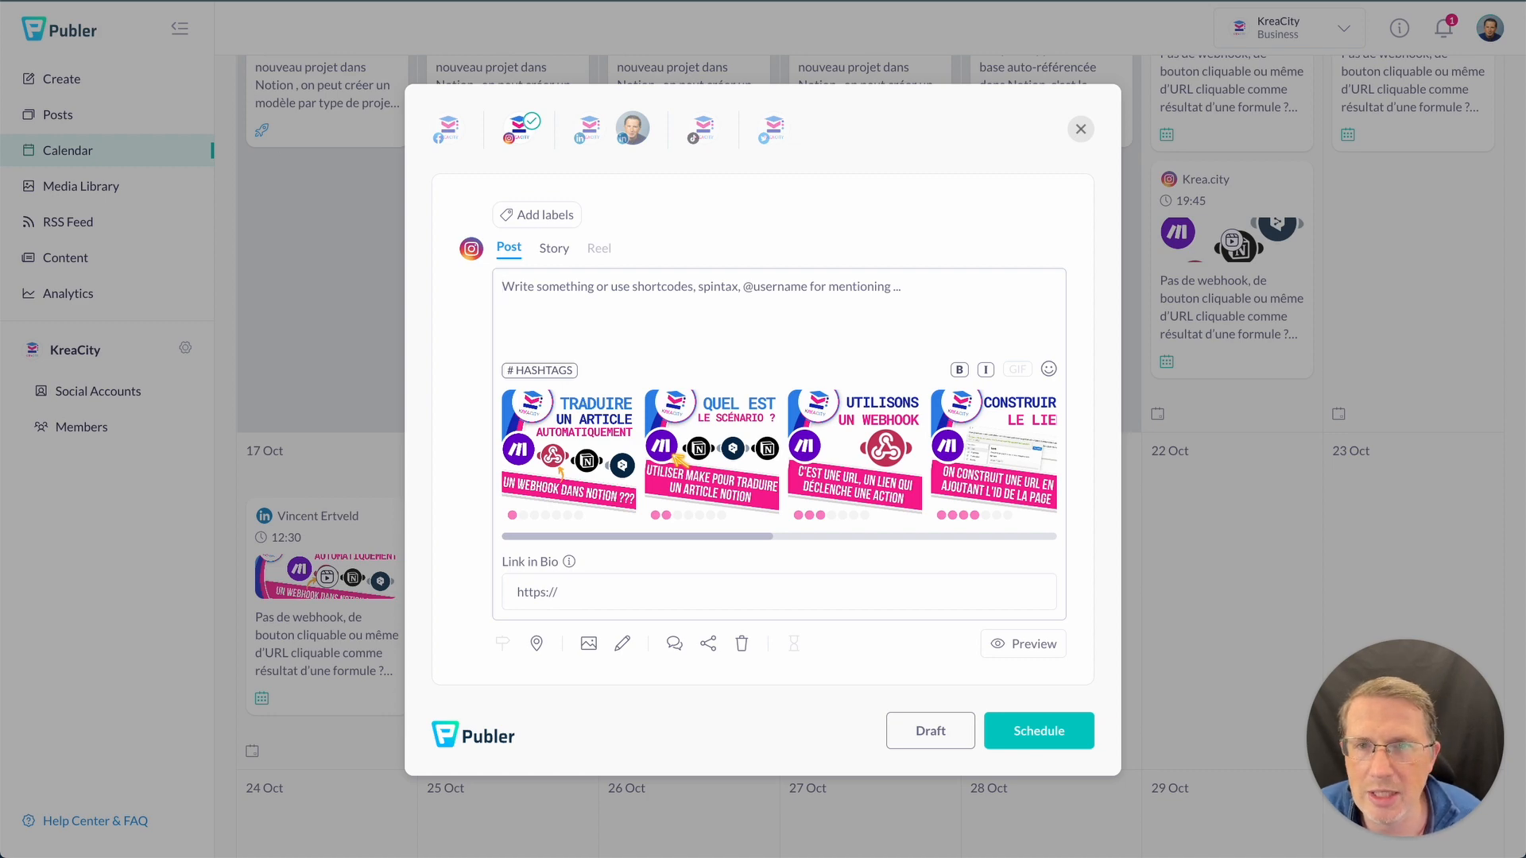
- Copy the Minute text from the Coda Minutes page and paste it into the Instagram caption
key("super+Tab")
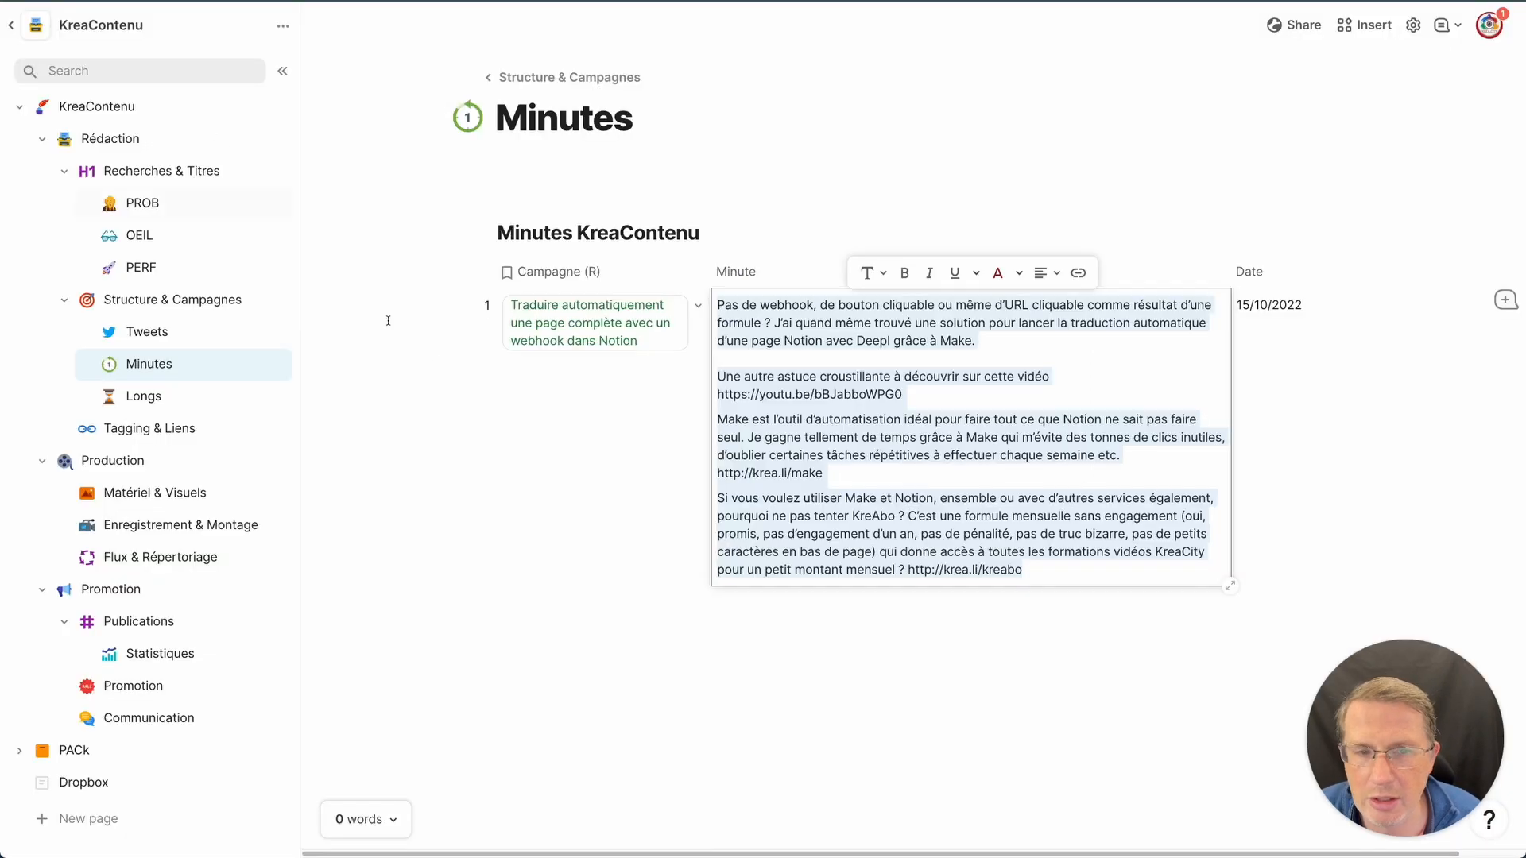
right_click(876, 436)
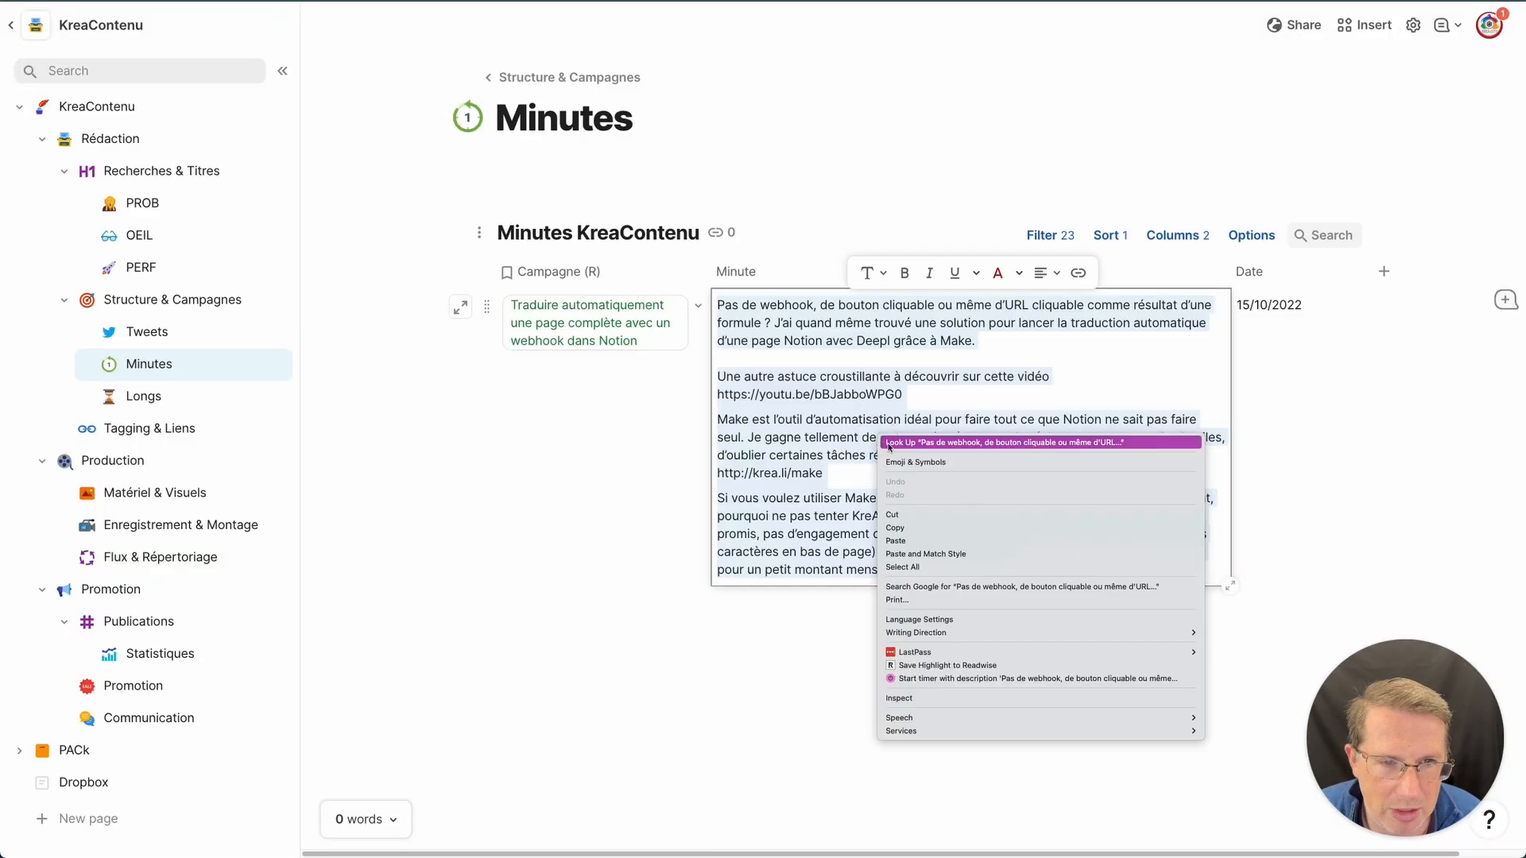
left_click(894, 525)
key("super+Tab")
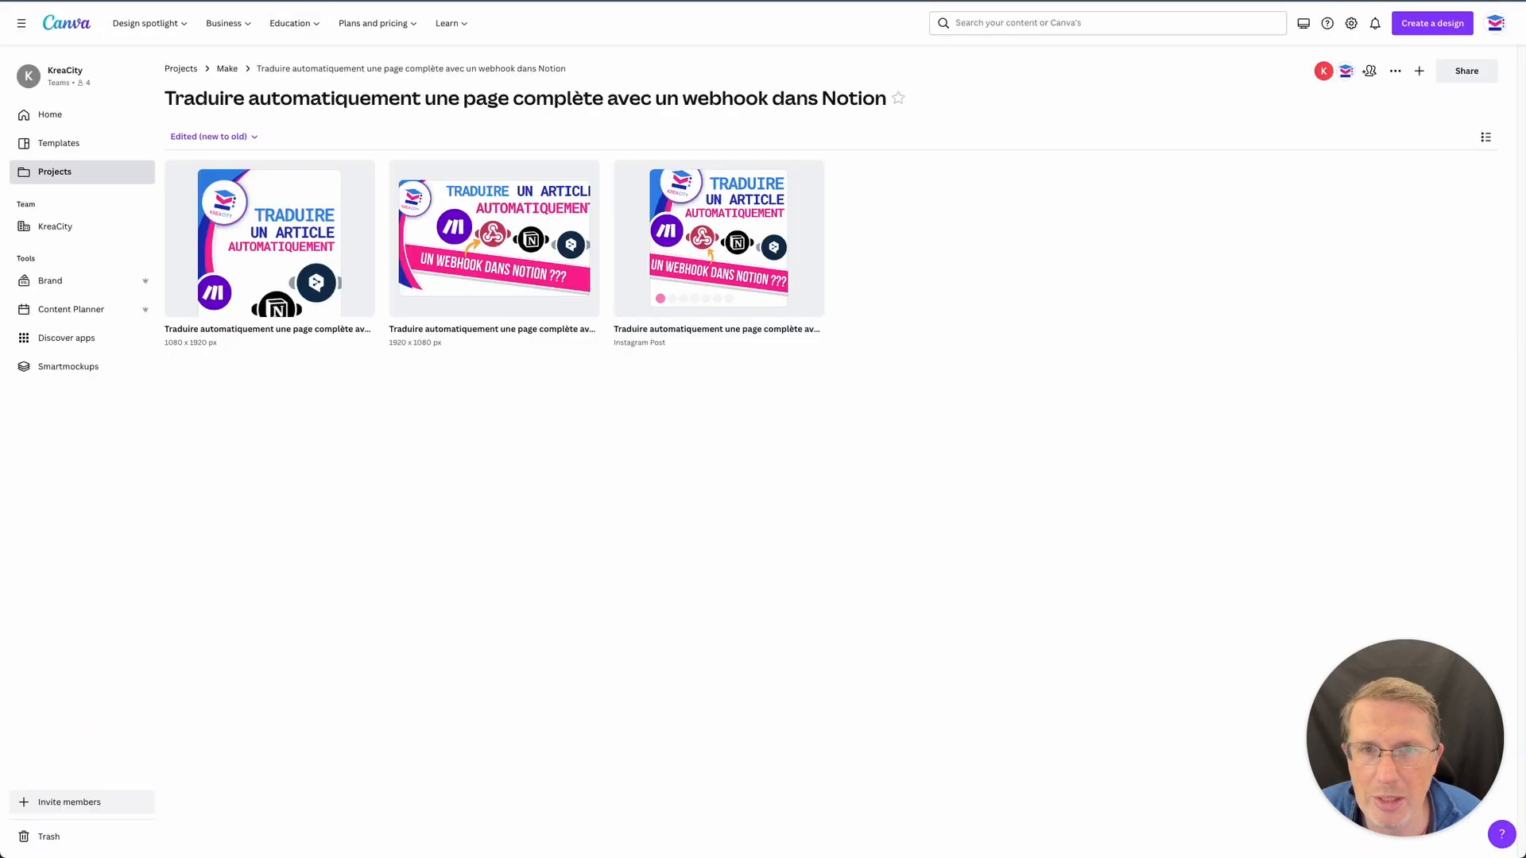
key("super+Tab")
type("Pas de webhook, de bouton cliquable ou même d’URL cliquable comme résultat d’une formule ? J’ai quand même trouvé une solution pour lancer la traduction automatique d’une page Notion avec Deepl grâce à Make.  Une autre astuce croustillante à découvrir sur cette vidéo https://youtu.be/bBJabboWPG0  Make est l’outil d’automatisation idéal pour faire tout ce que Notion ne sait pas faire seul. Je gagne tellement de temps grâce à Make qui m’évite des tonnes de clics inutiles, d’oublier certaines tâches répétitives à effectuer chaque semaine etc. http://krea.li/make  Si vous voulez utiliser Make et Notion, ensemble ou avec d’autres services également, pourquoi ne pas tenter KreAbo ? C’est une formule mensuelle sans engagement (oui, promis, pas d’engagement d’un an, pas de pénalité, pas de truc bizarre, pas de petits caractères en bas de page) qui donne accès à toutes les formations vidéos KreaCity pour un petit montant mensuel ? http://krea.li/kreabo")
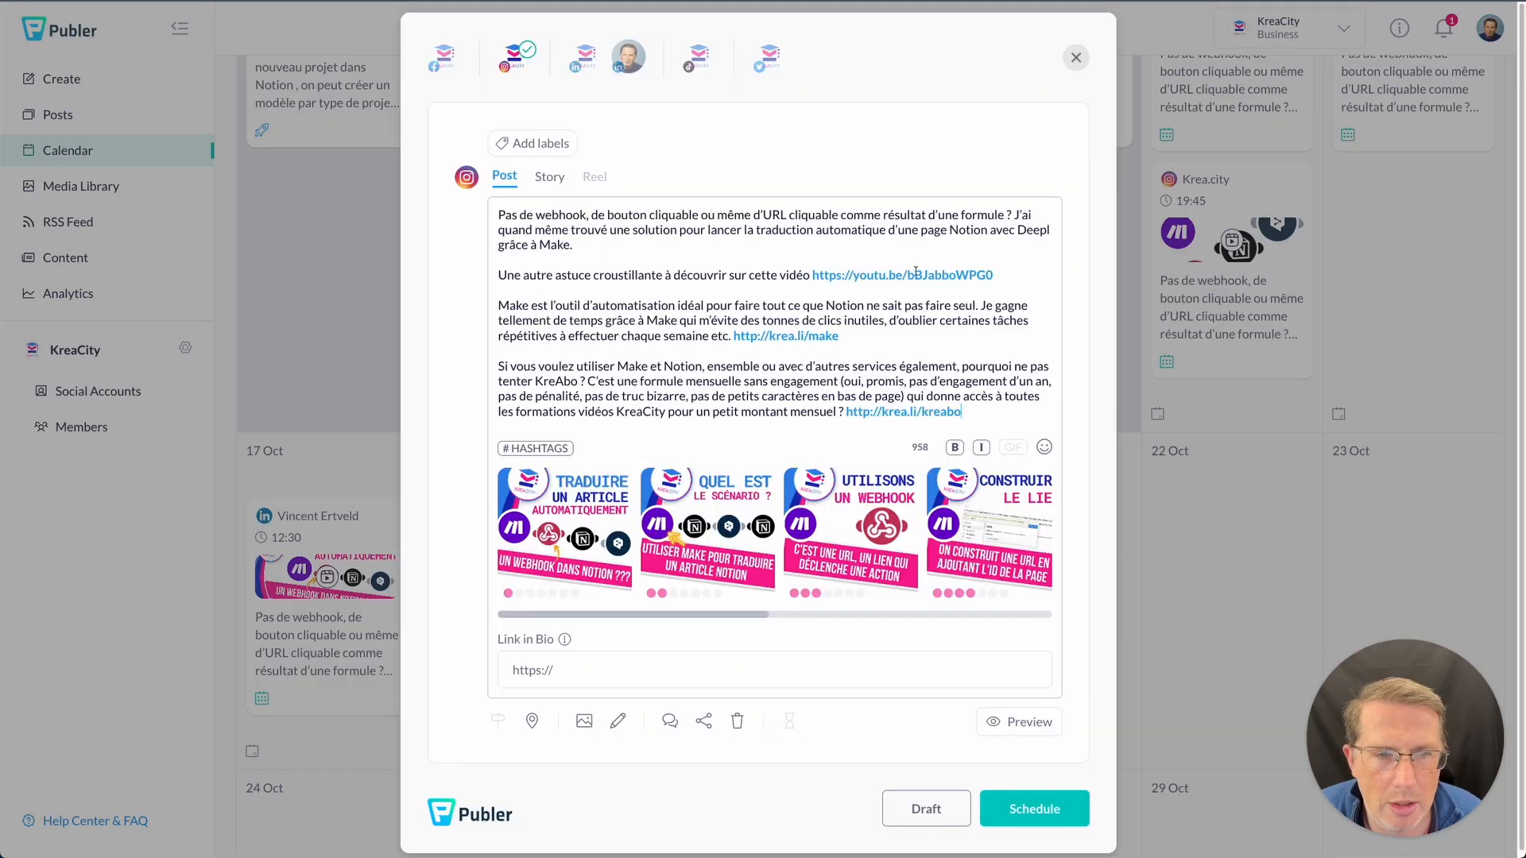
- Delete the 'Une autre astuce' line and the last two paragraphs, leaving the opening paragraph
triple_click(608, 275)
left_click(610, 276)
double_click(610, 275)
left_click(610, 275)
double_click(610, 275)
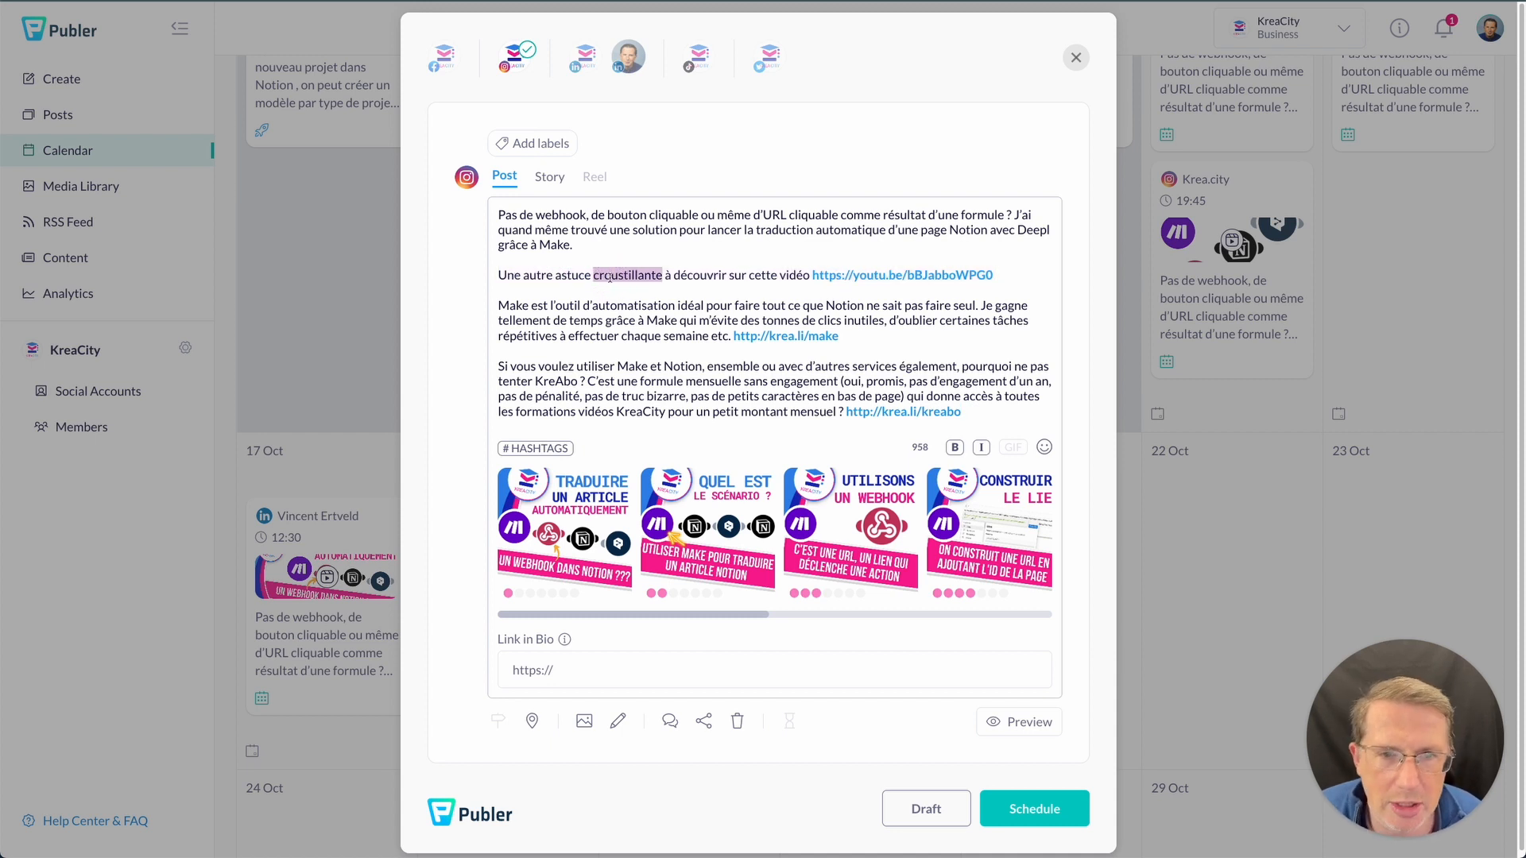
triple_click(609, 275)
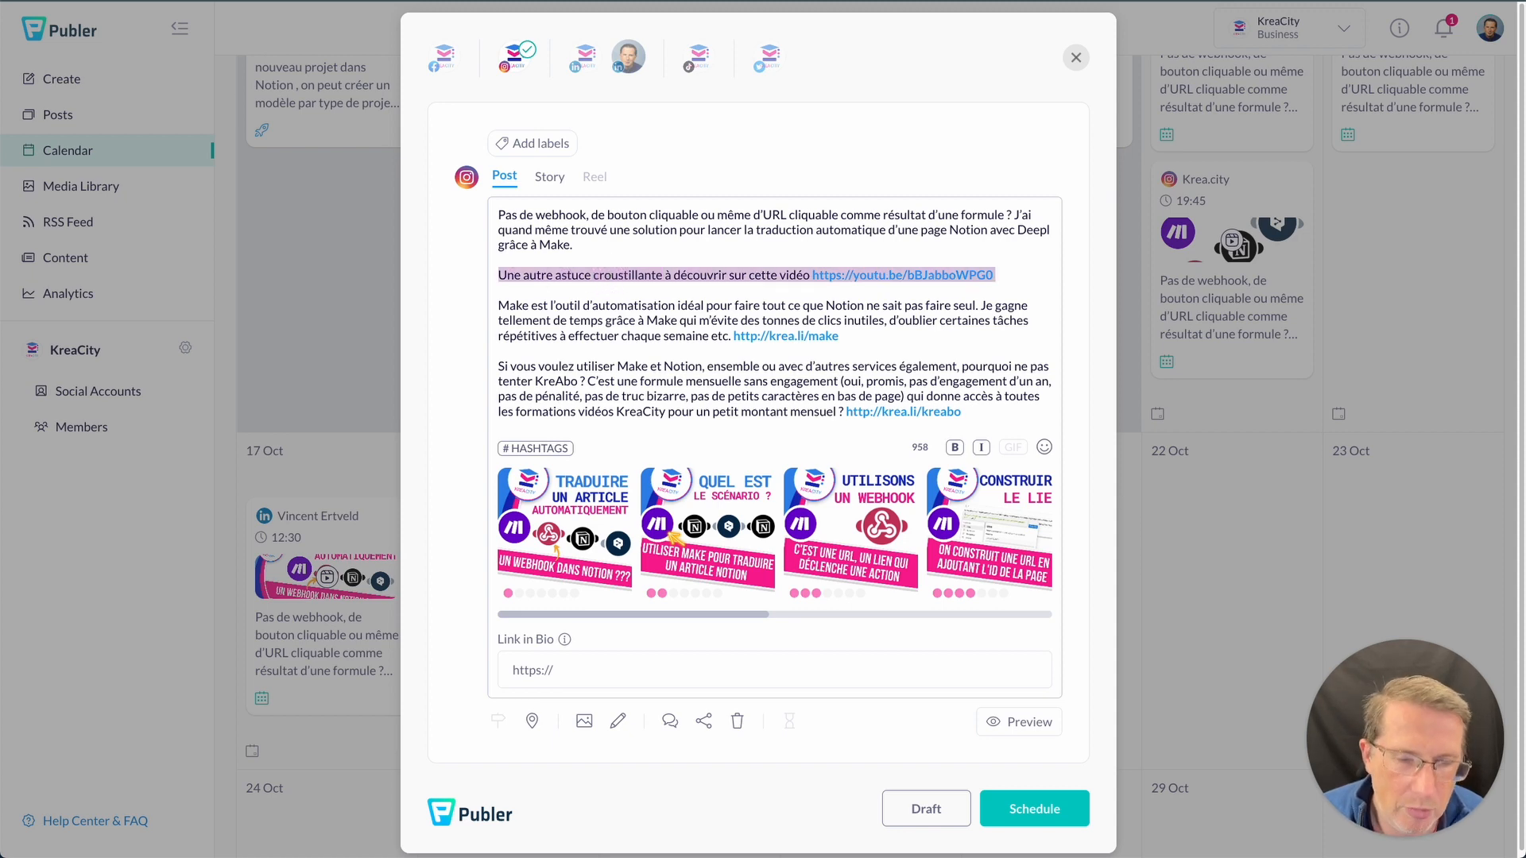
key("BackSpace")
left_click_drag(506, 286, 966, 394)
key("BackSpace")
key("BackSpace")
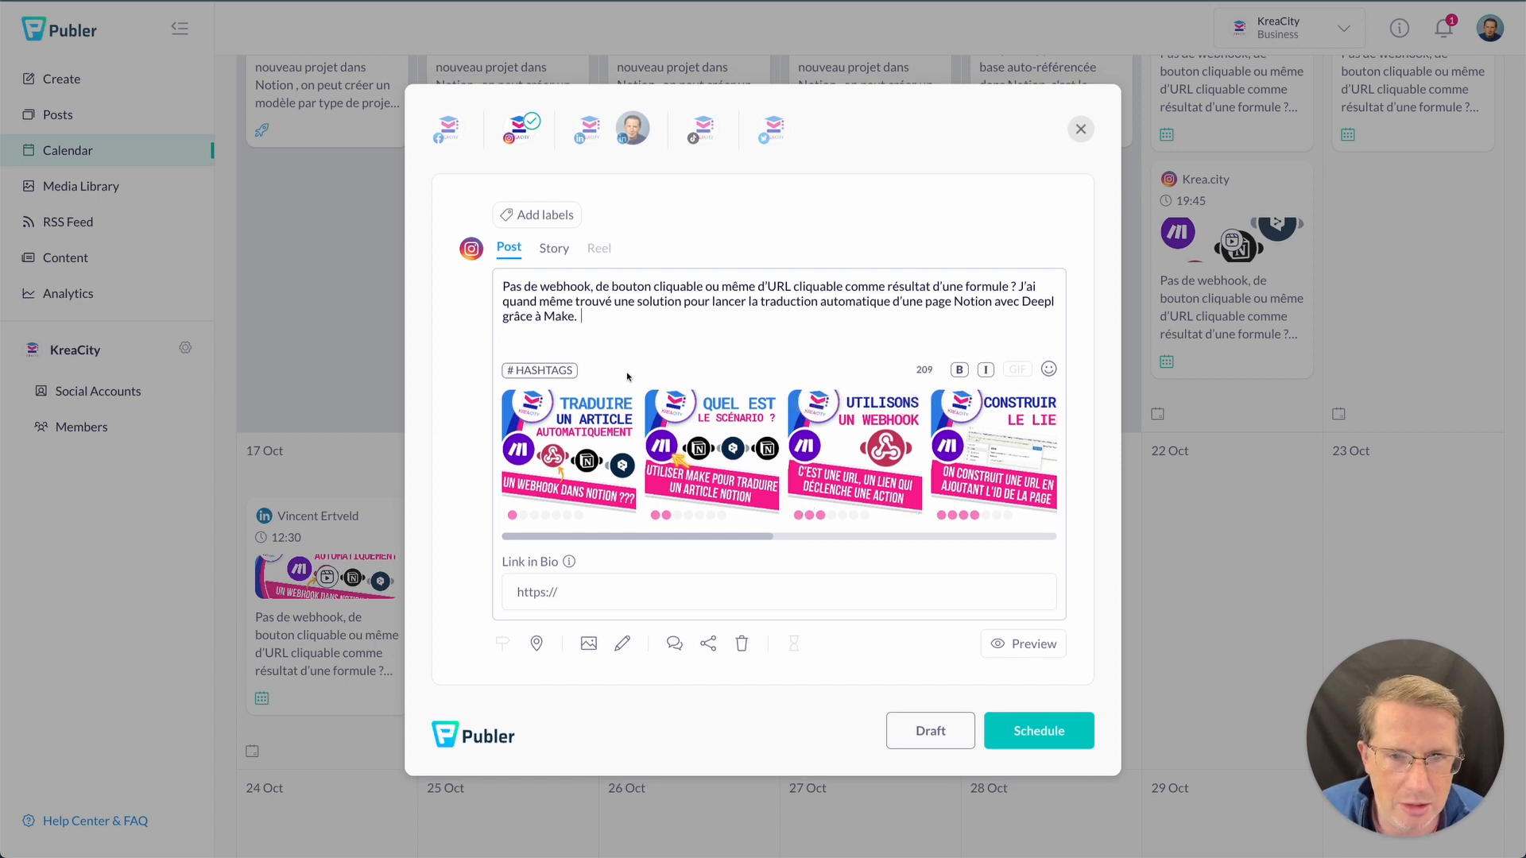
- Check the hashtag suggestions, then append #notion #make #deepl #astuce #croustillant to the caption
left_click(547, 371)
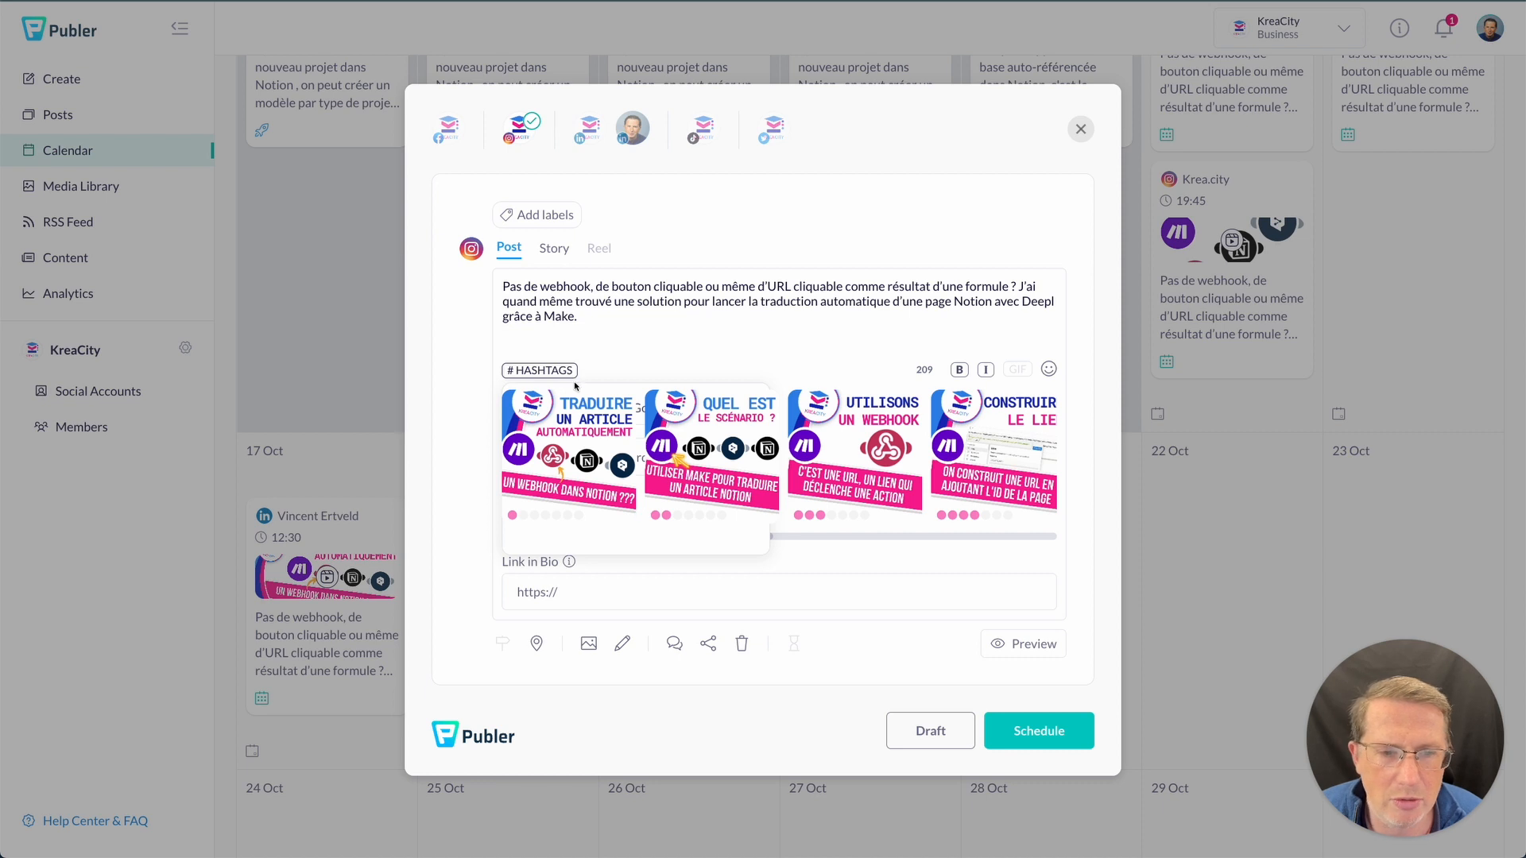
mouse_move(604, 419)
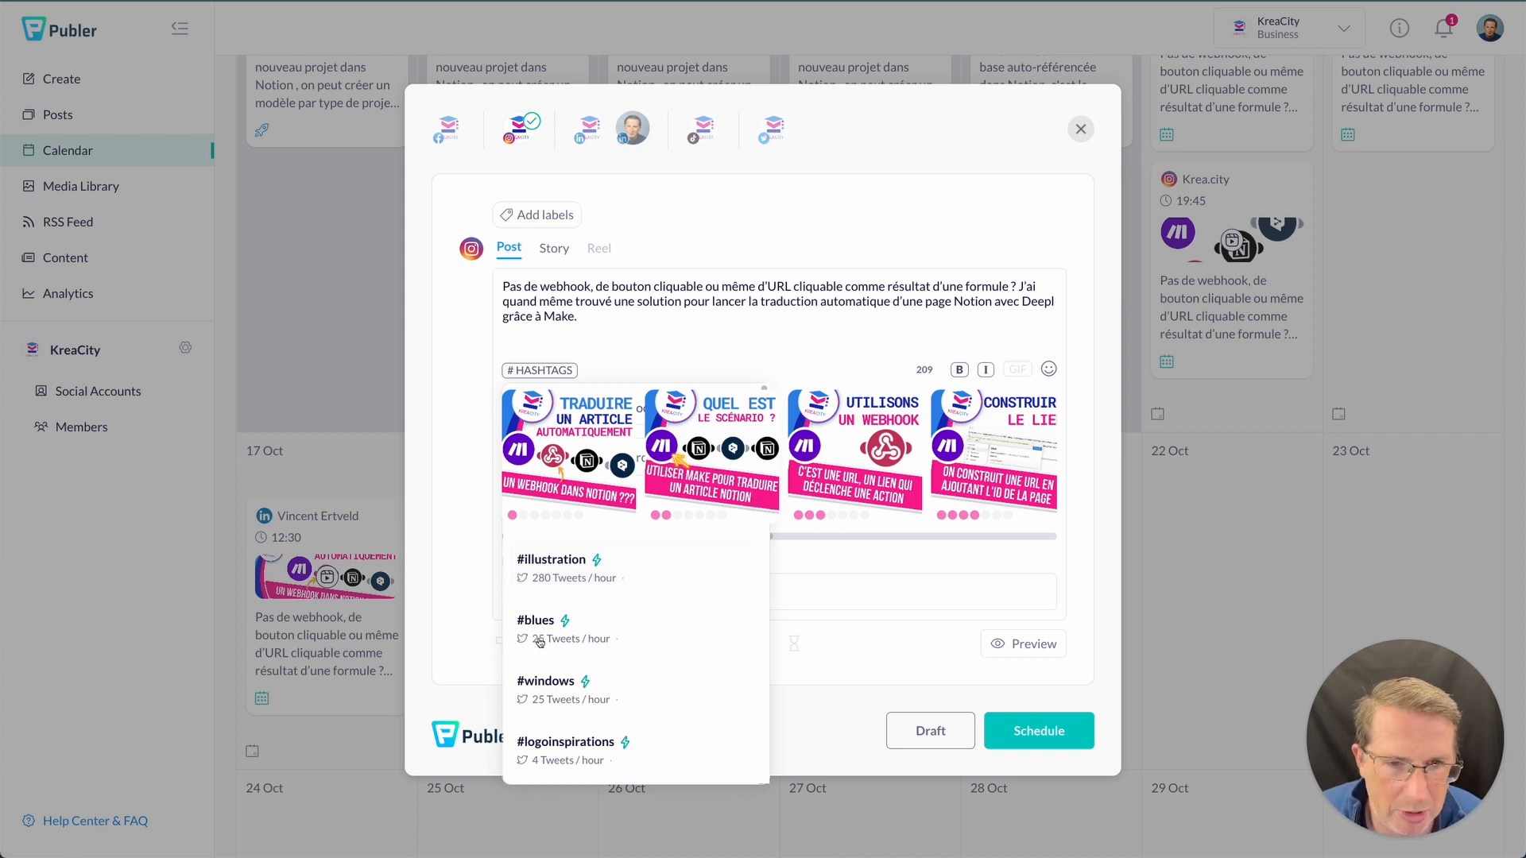
left_click(600, 324)
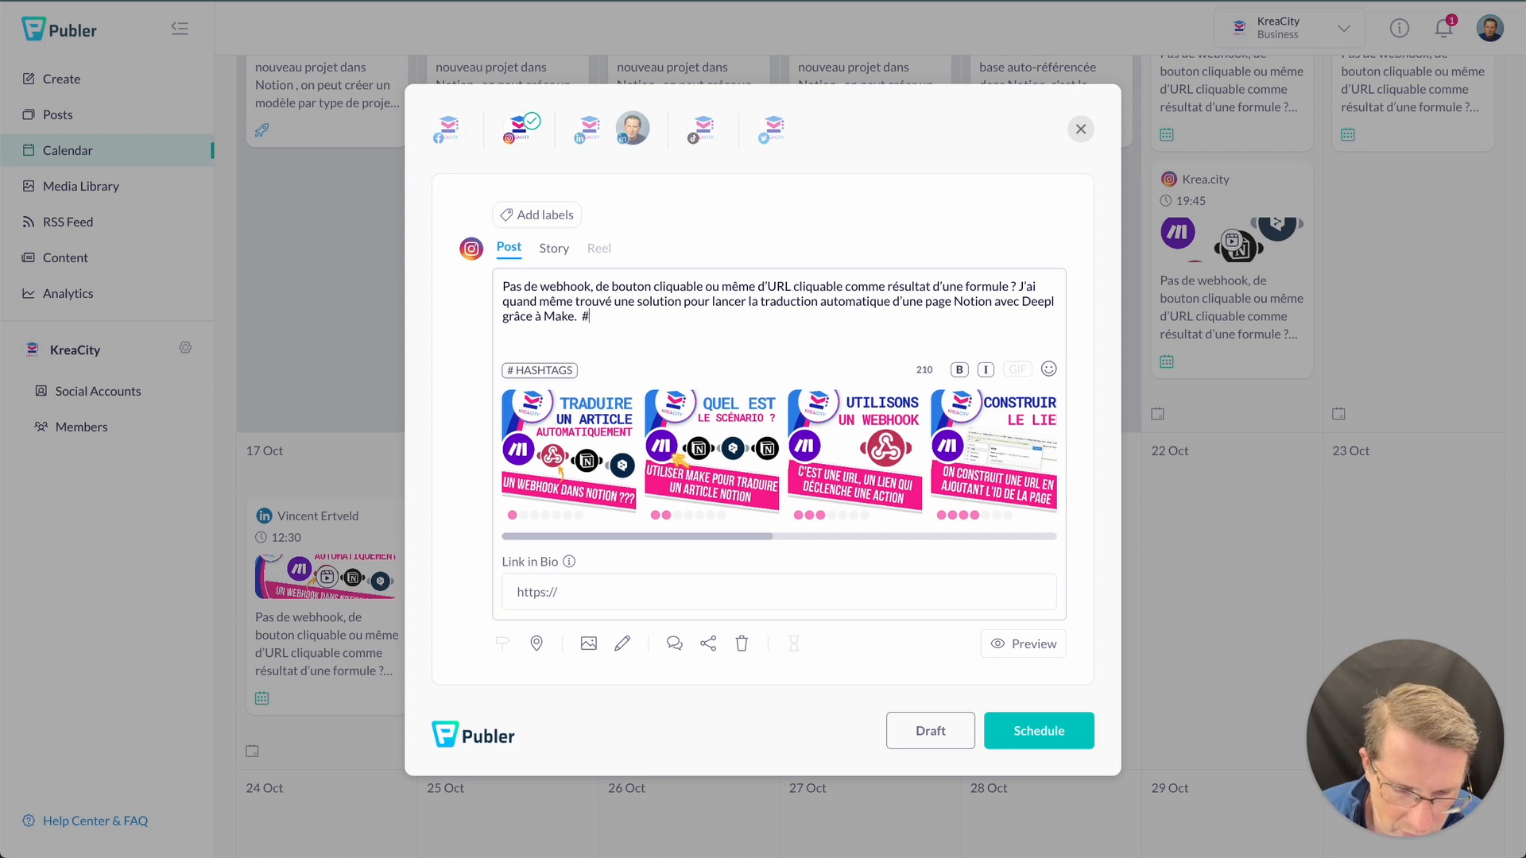
type("#notion")
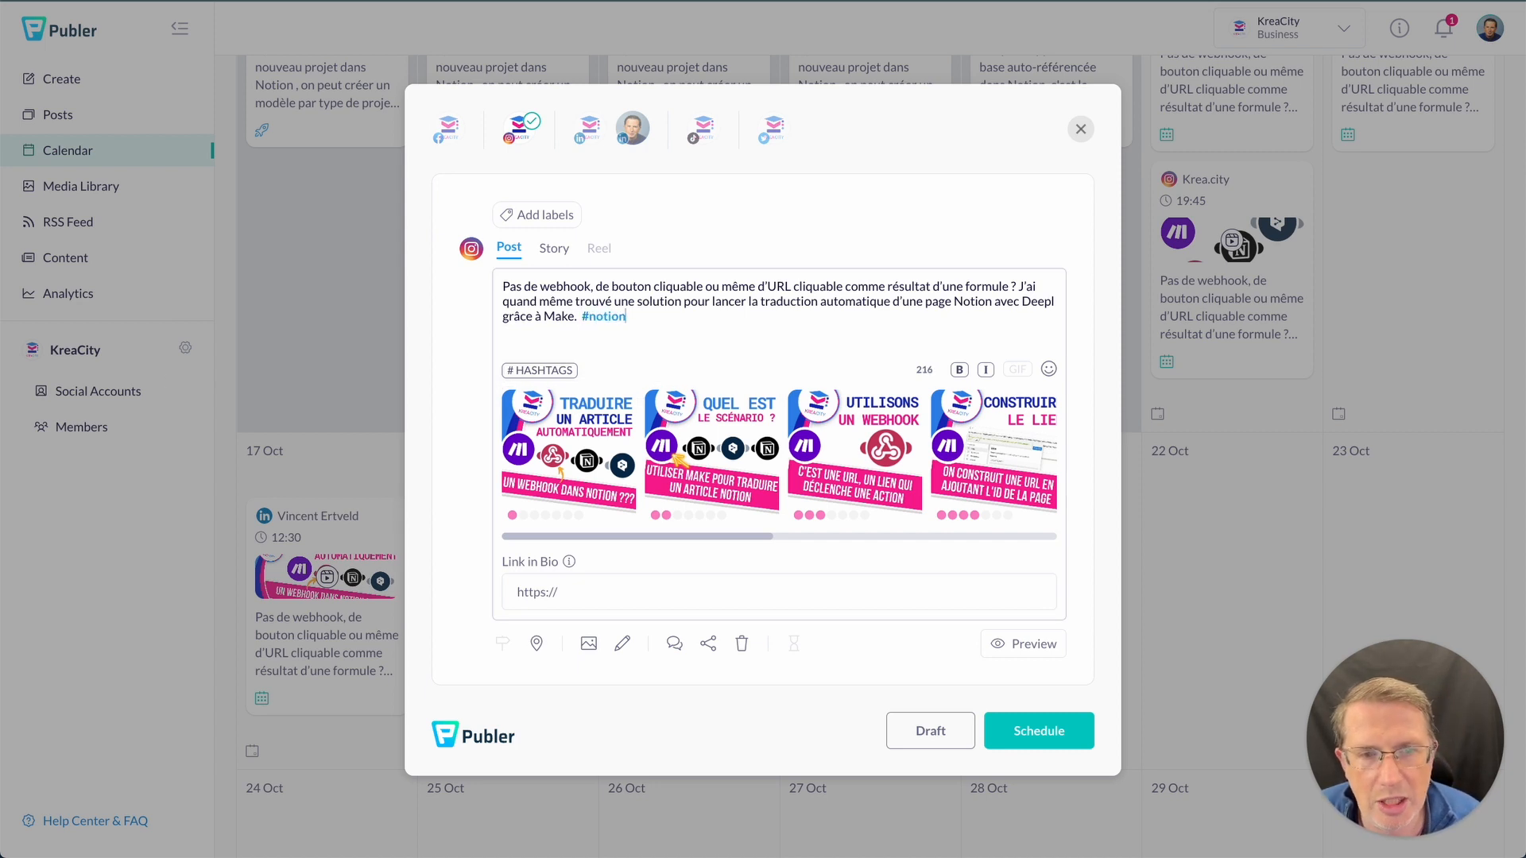
type(" #make #deepl #astuce #croustillant")
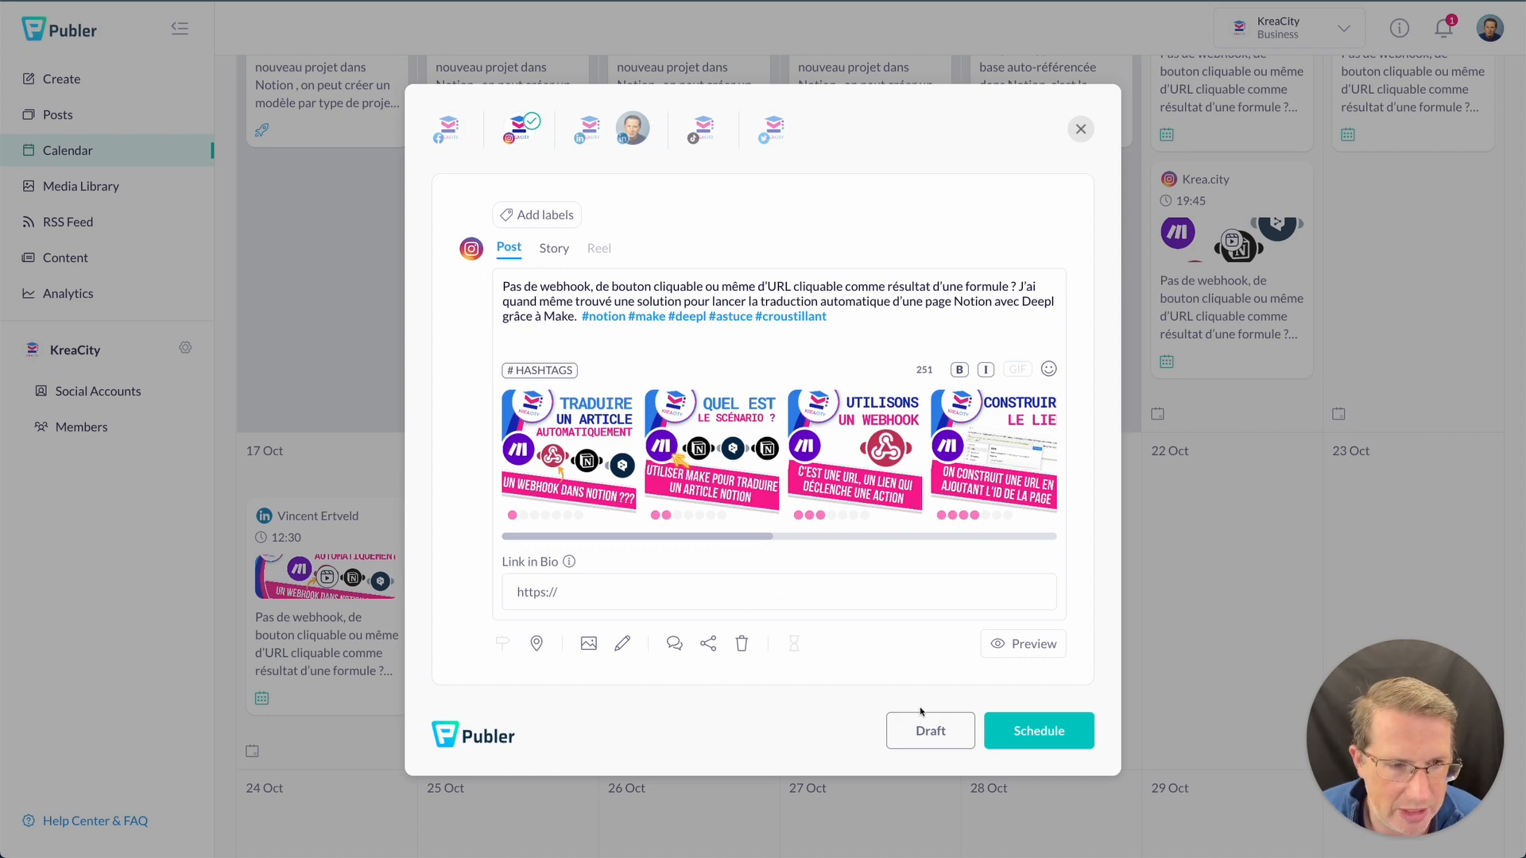
- Set the posting time to 19:30 on 18 Oct and schedule the Instagram carousel
left_click(1021, 735)
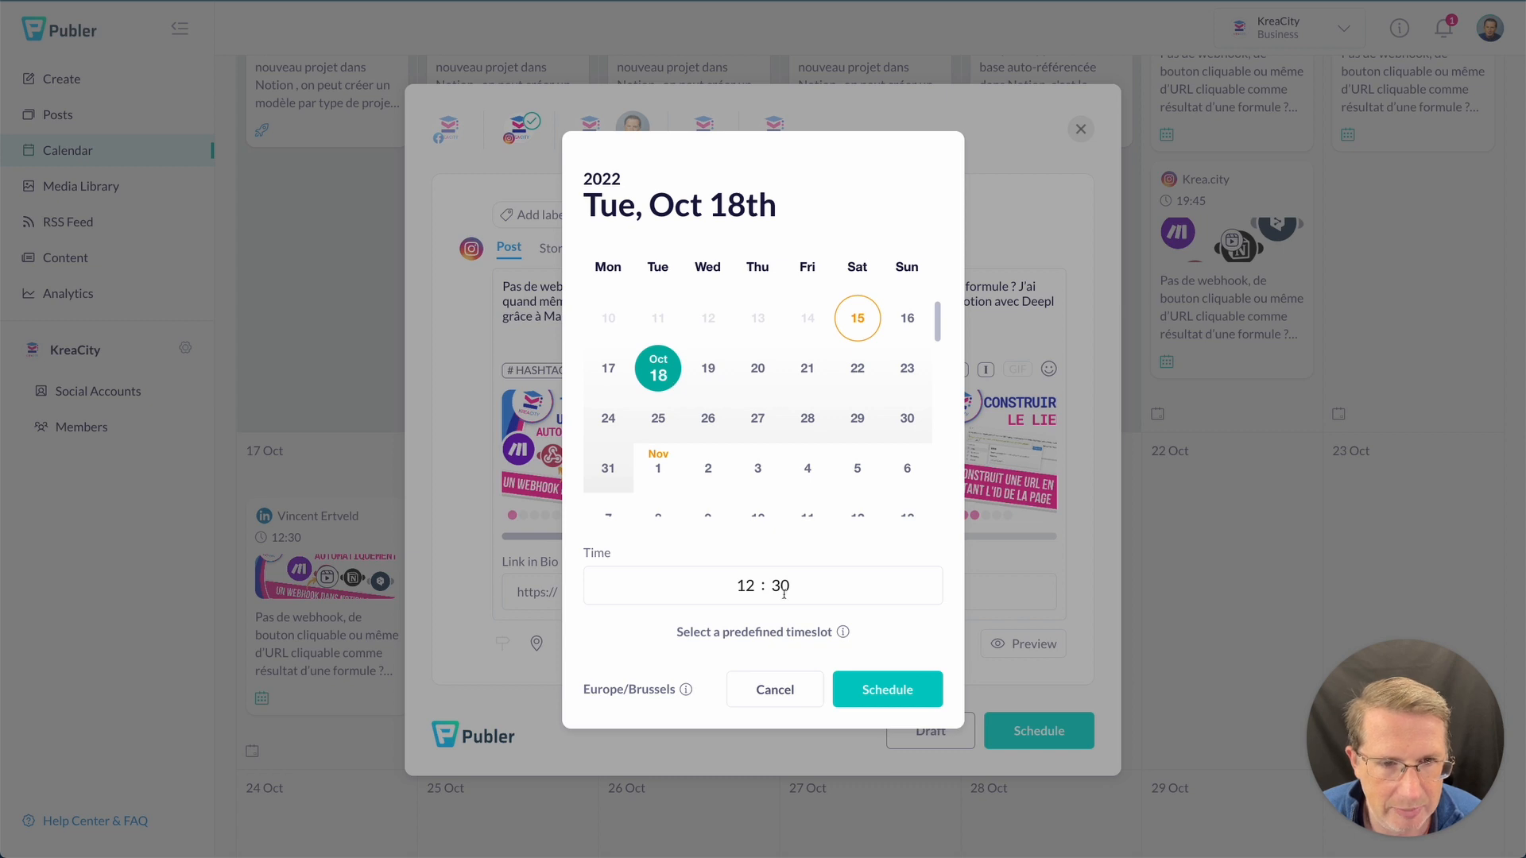
left_click(747, 586)
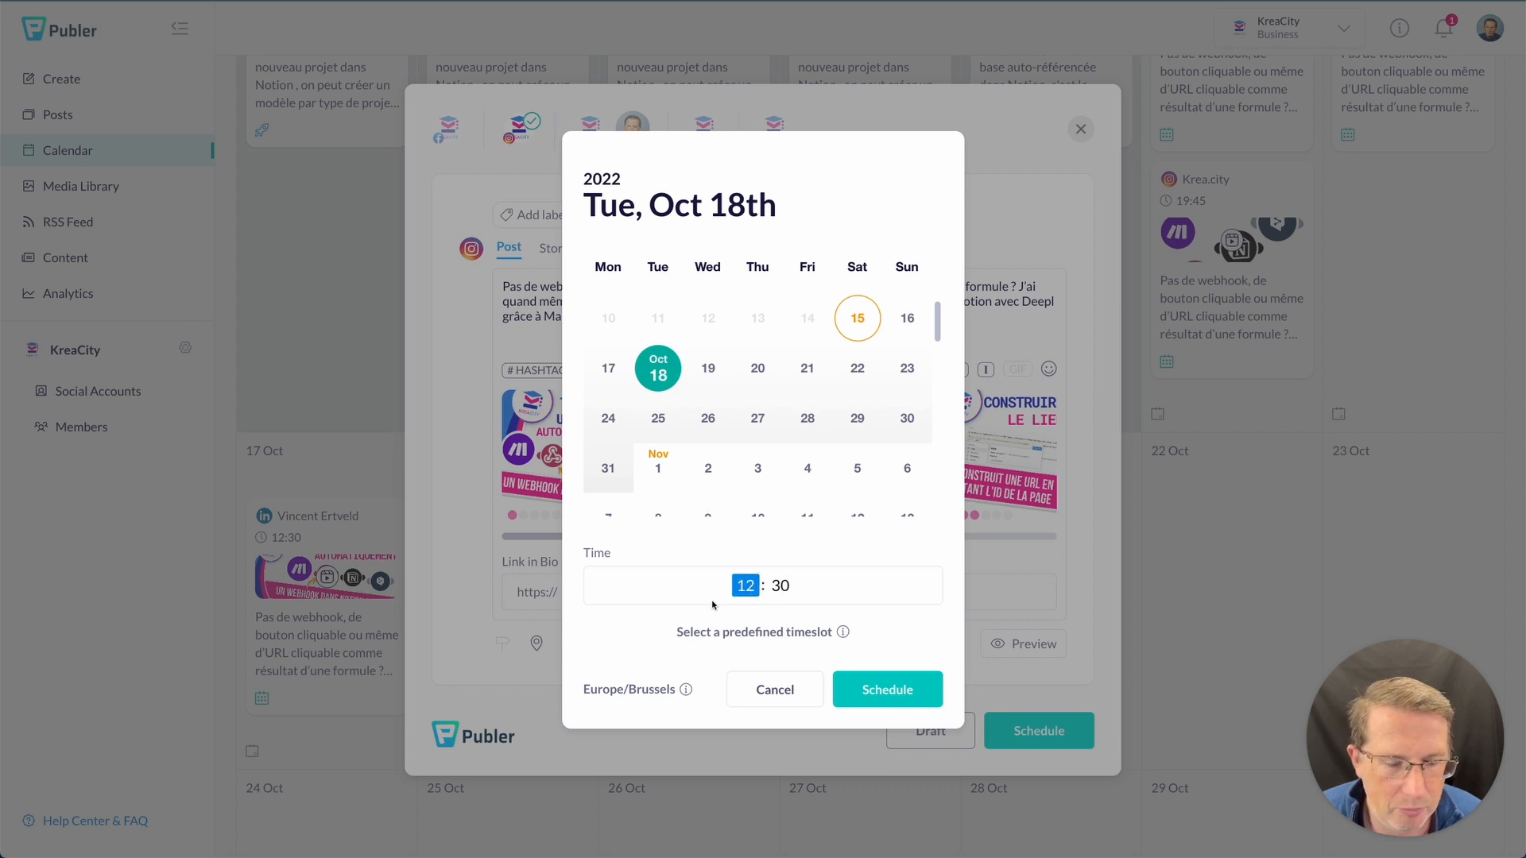
type("19")
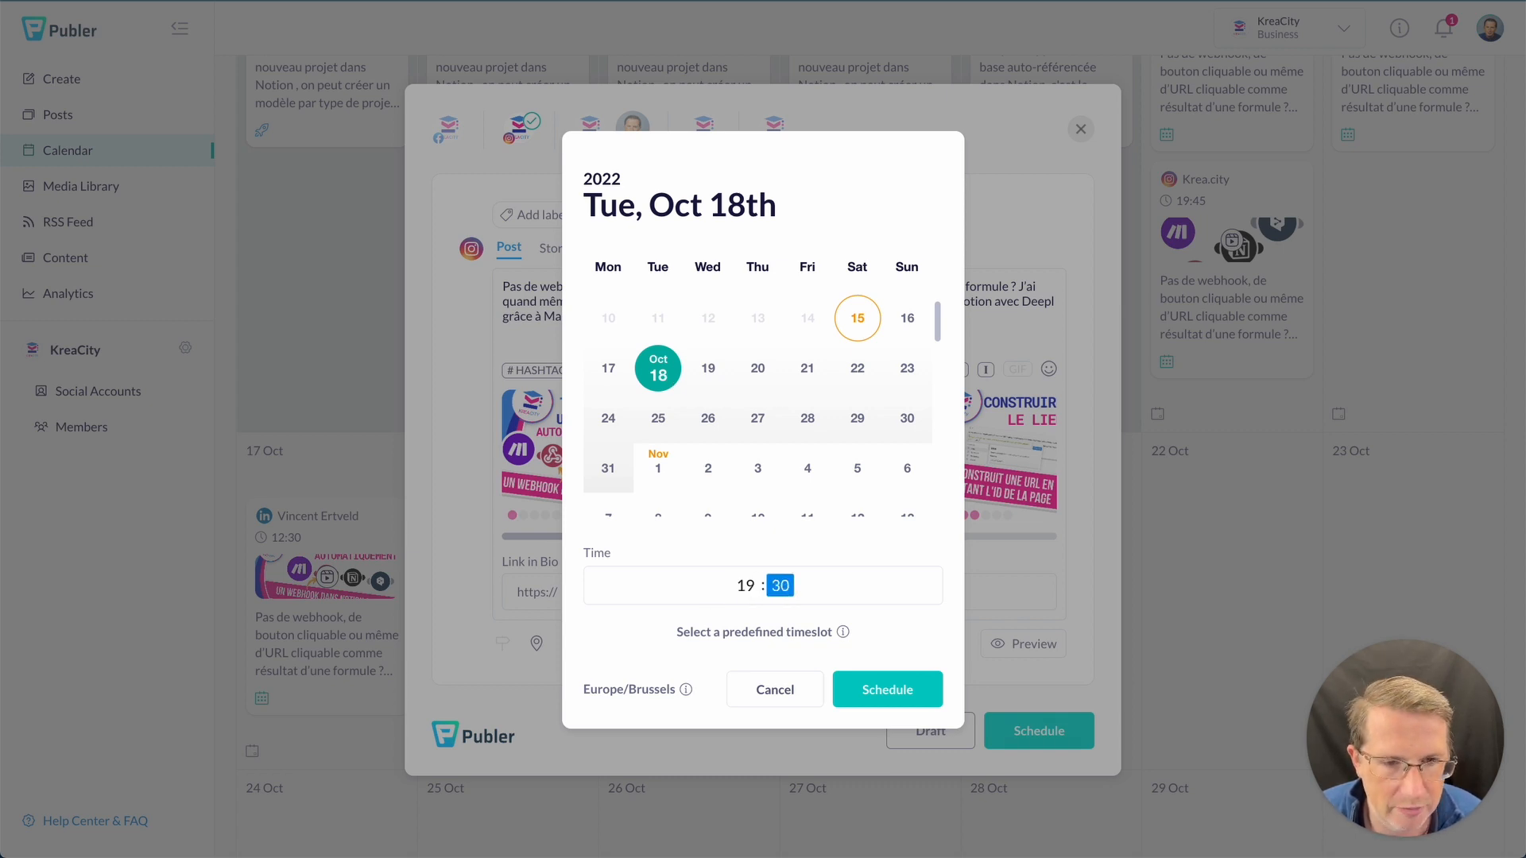
key("Tab")
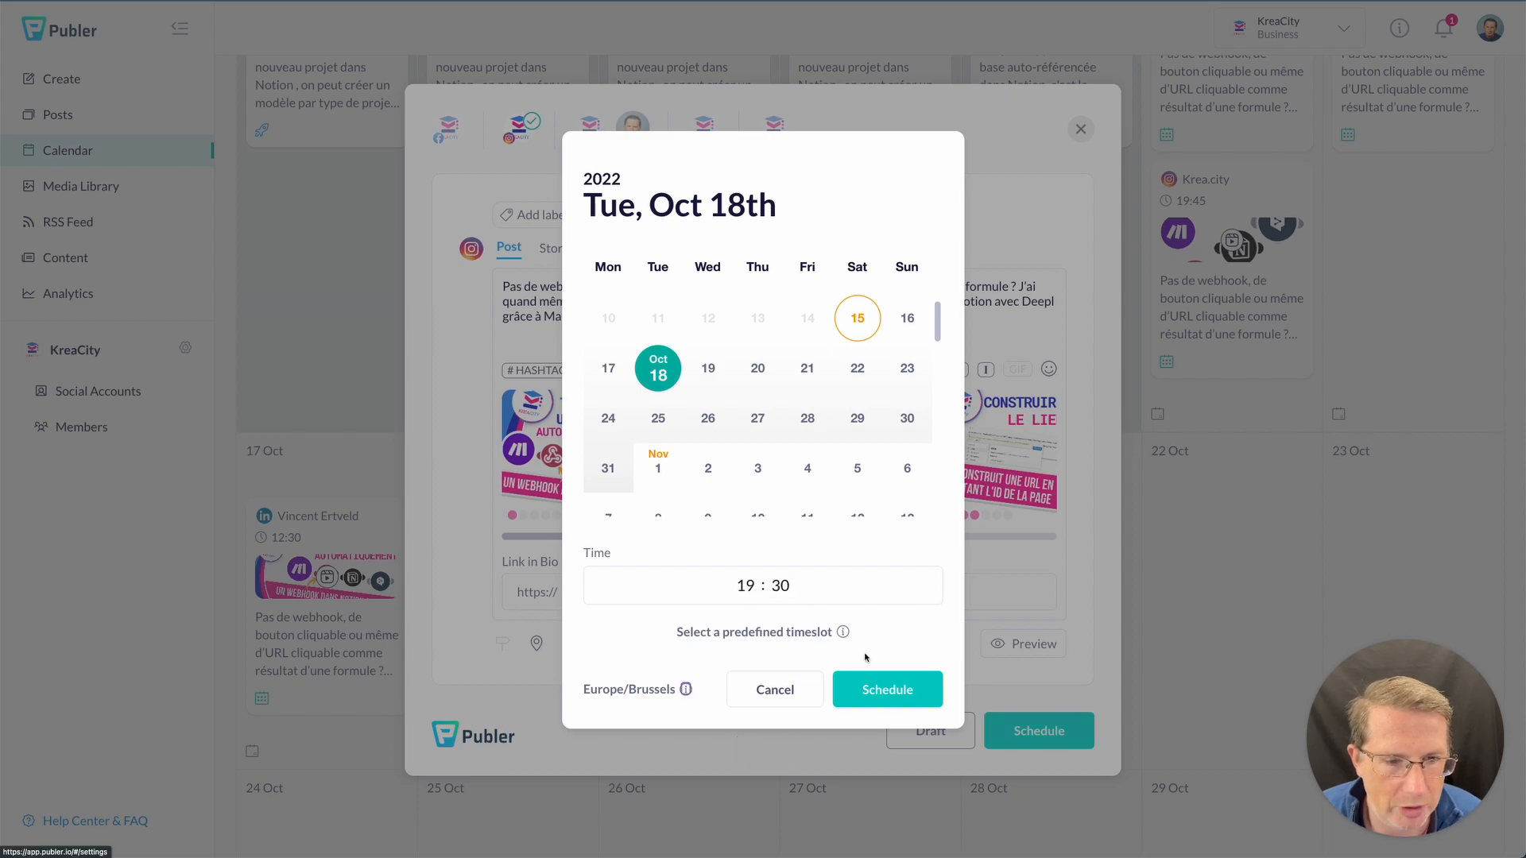
left_click(871, 688)
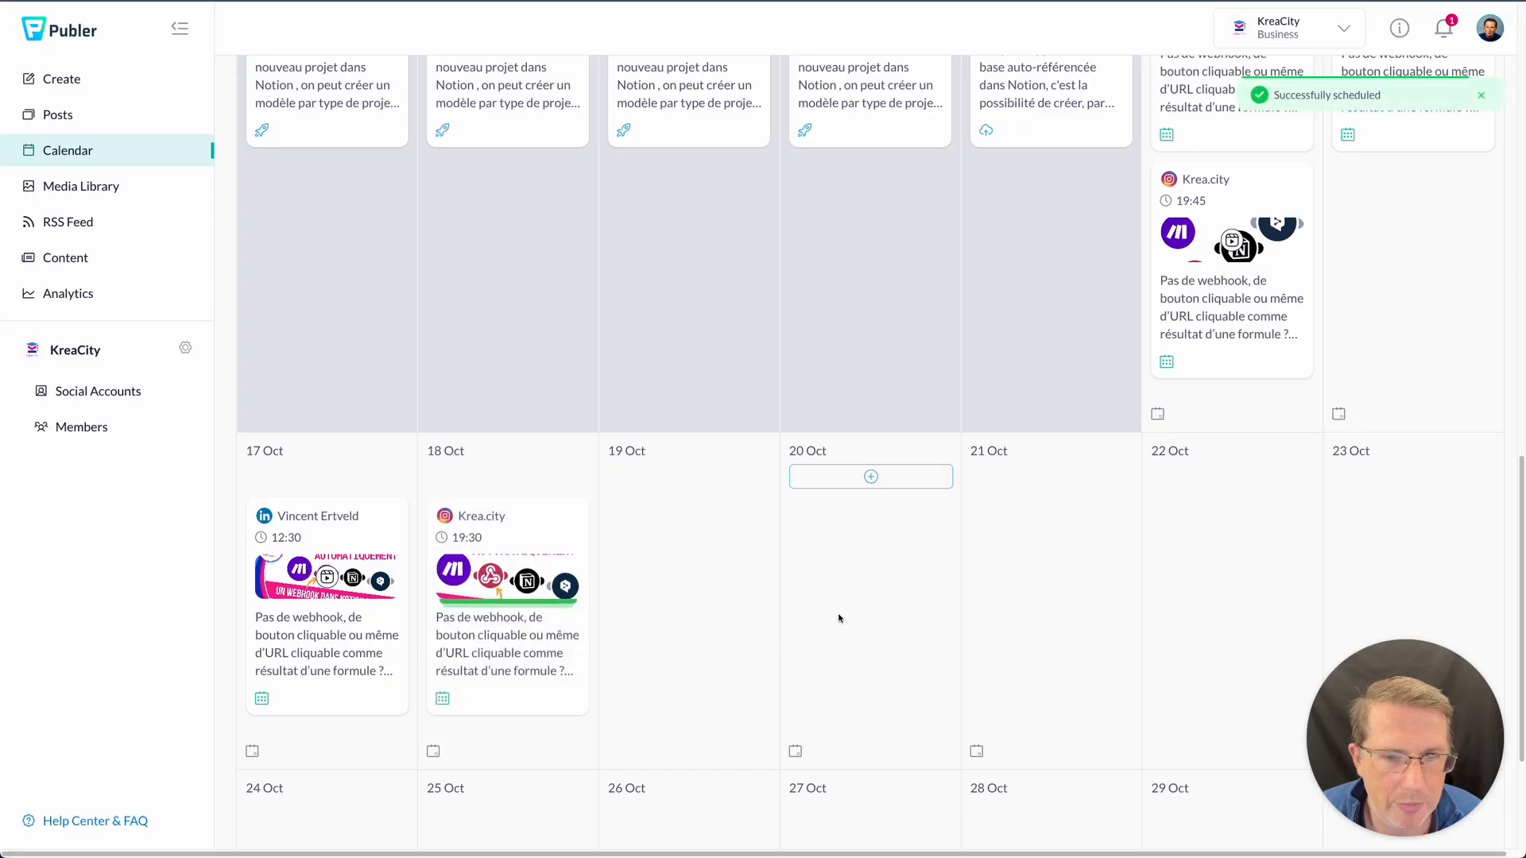
scroll(756, 640, "up", 5)
scroll(1121, 462, "down", 3)
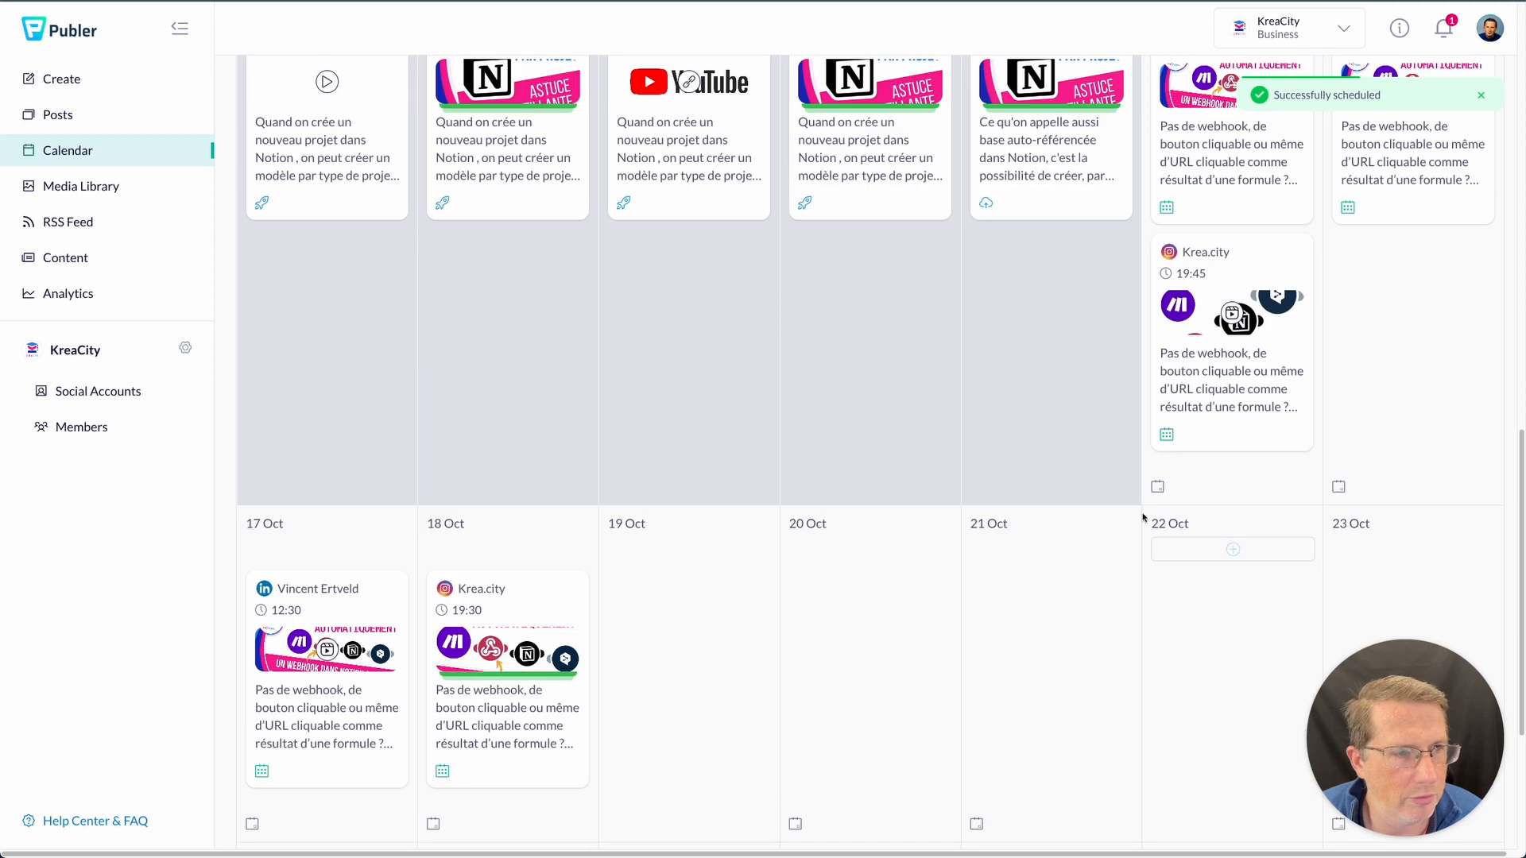
scroll(1049, 445, "up", 3)
scroll(834, 592, "down", 2)
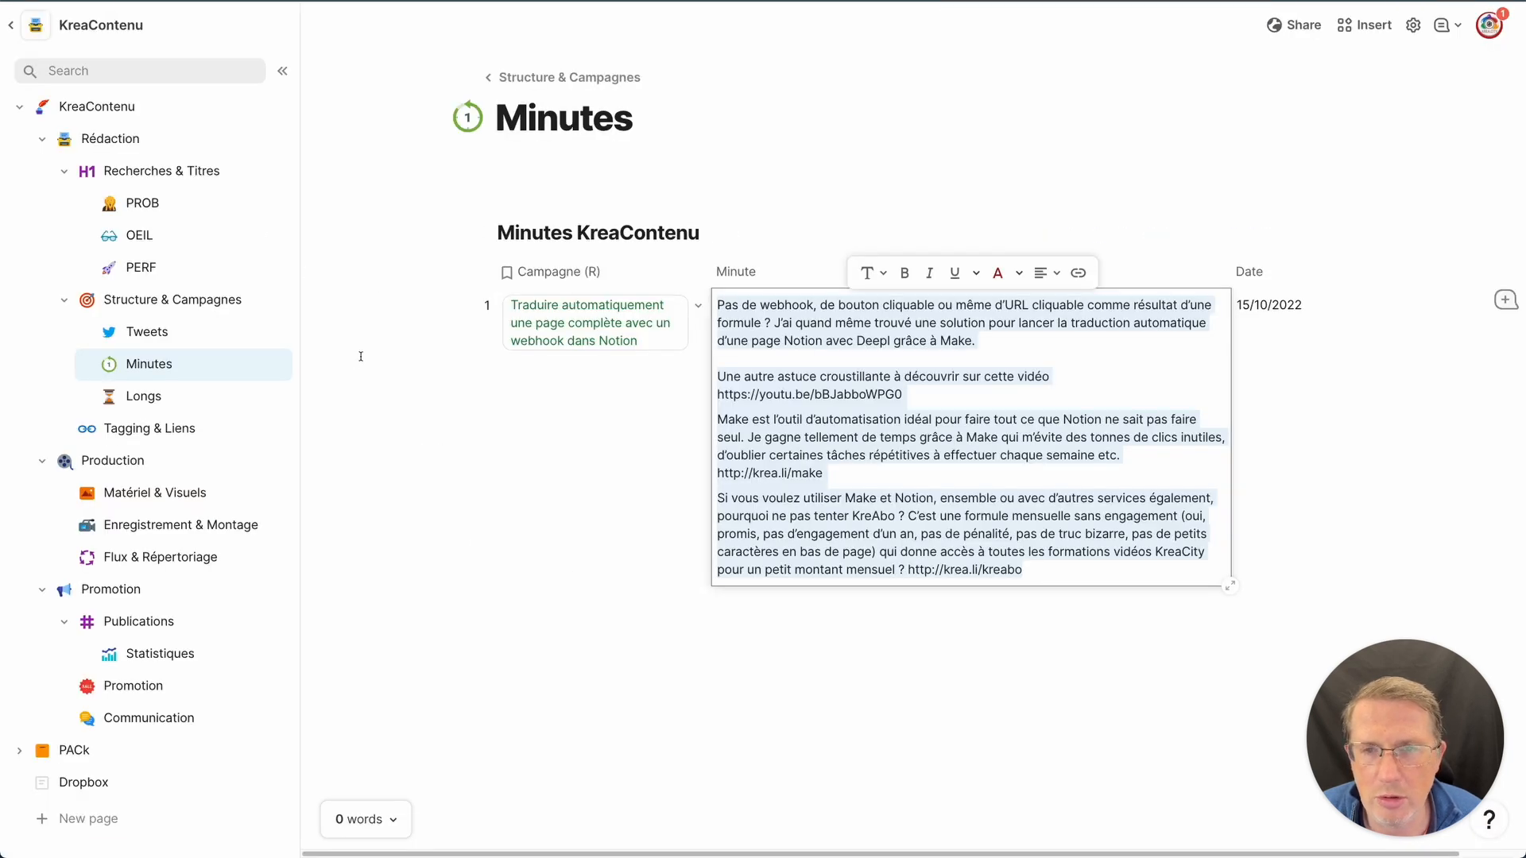
- Open the Structure & Campagnes page from the Coda sidebar
left_click(167, 299)
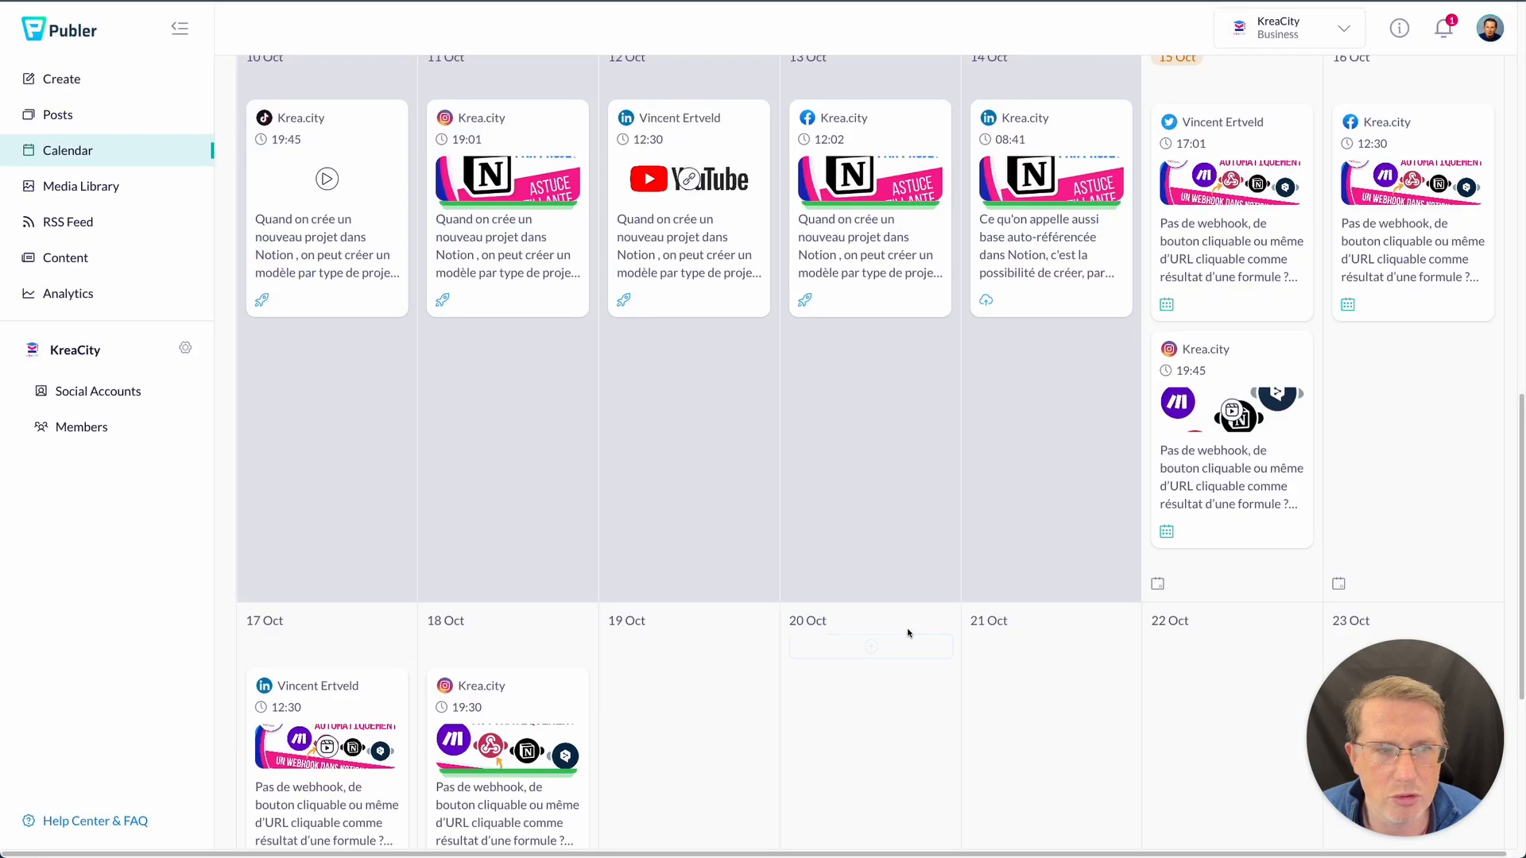
scroll(884, 583, "down", 1)
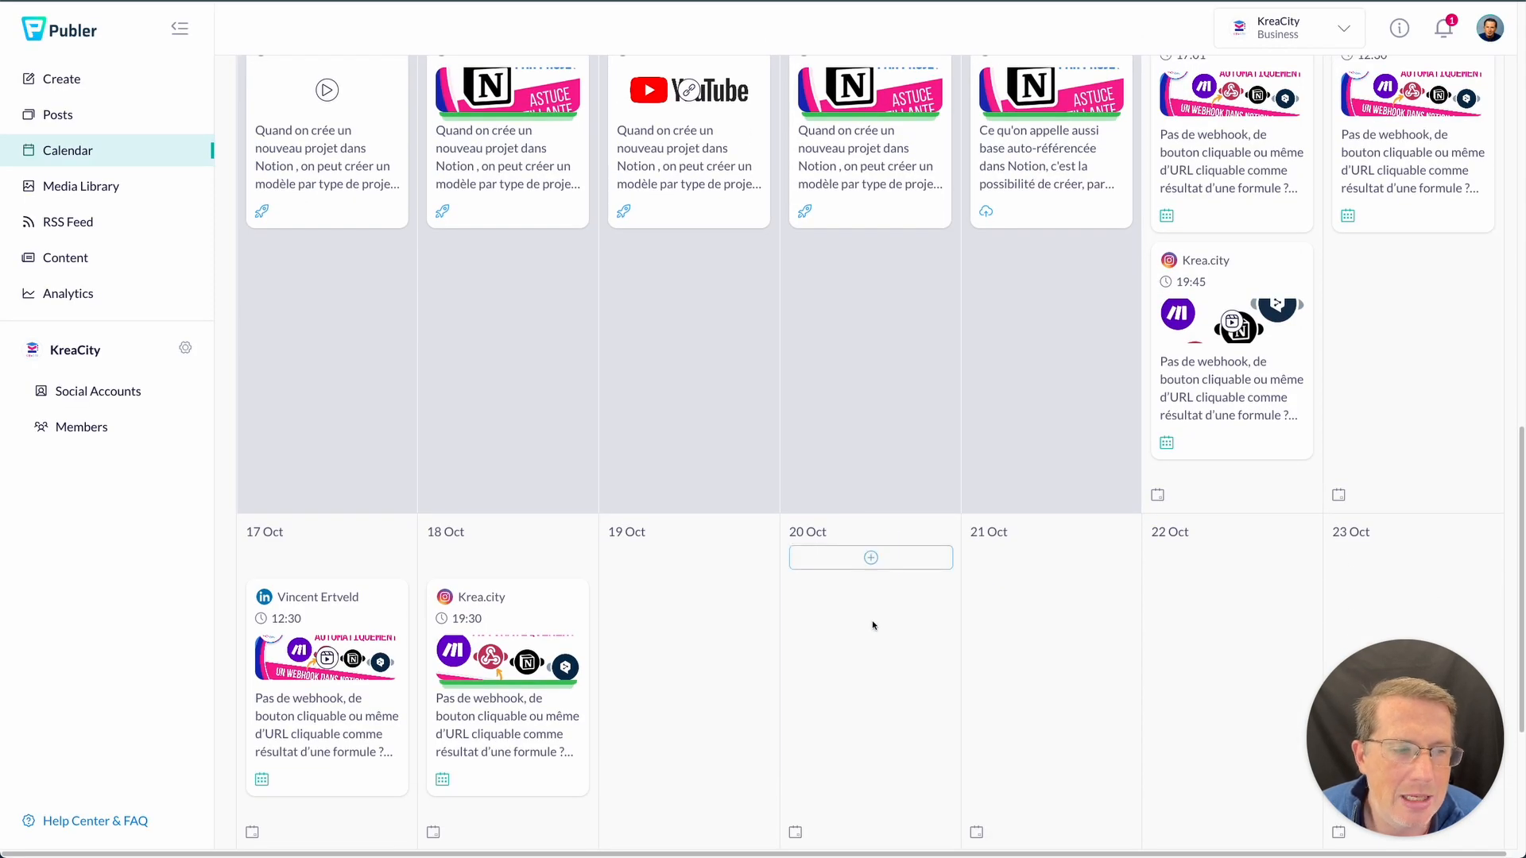
scroll(809, 641, "down", 1)
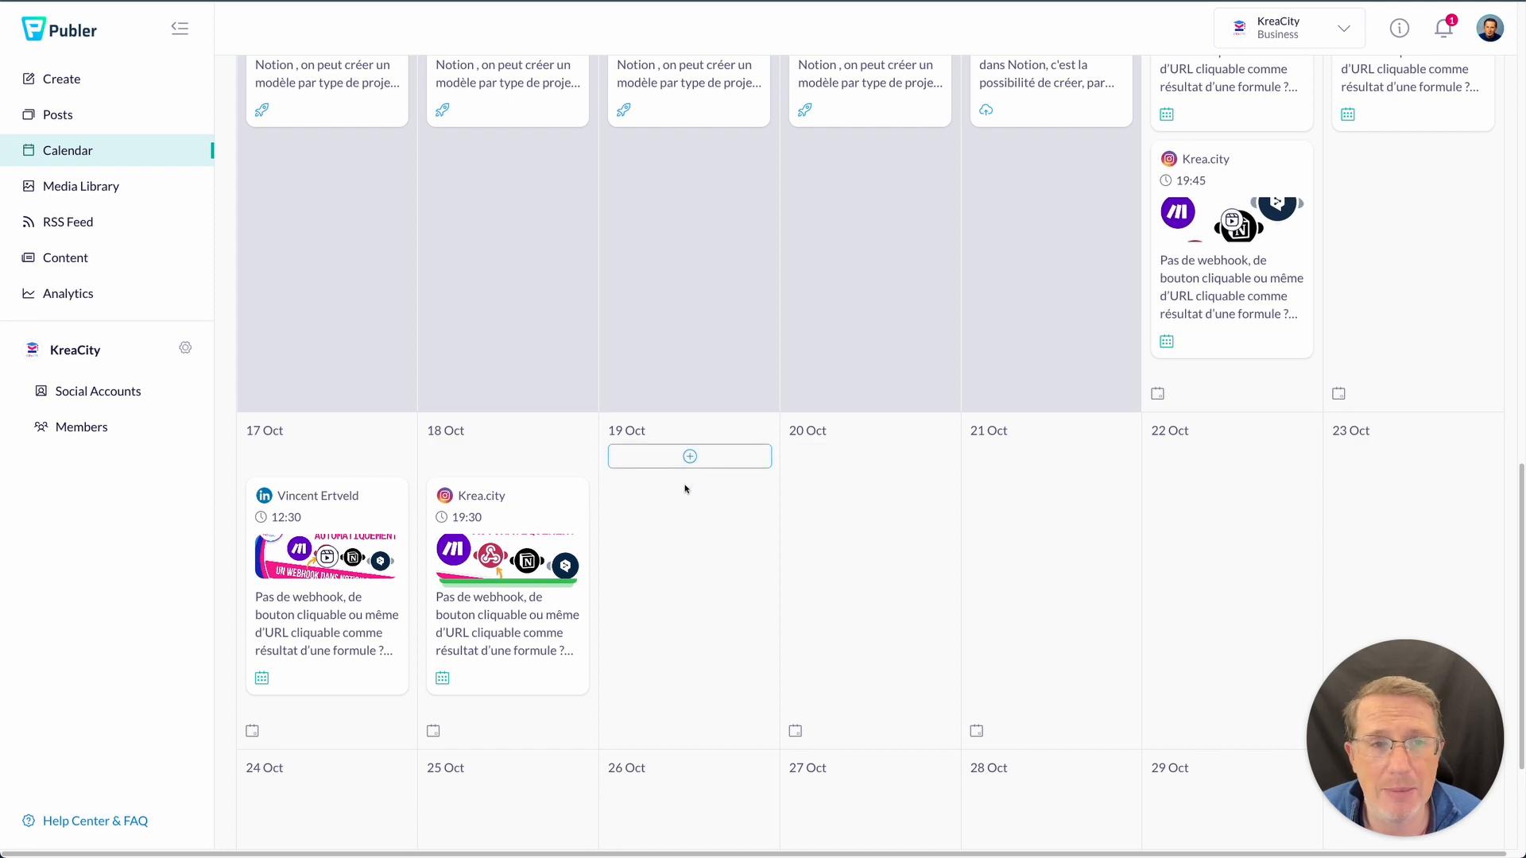
scroll(682, 469, "up", 3)
scroll(683, 532, "down", 1)
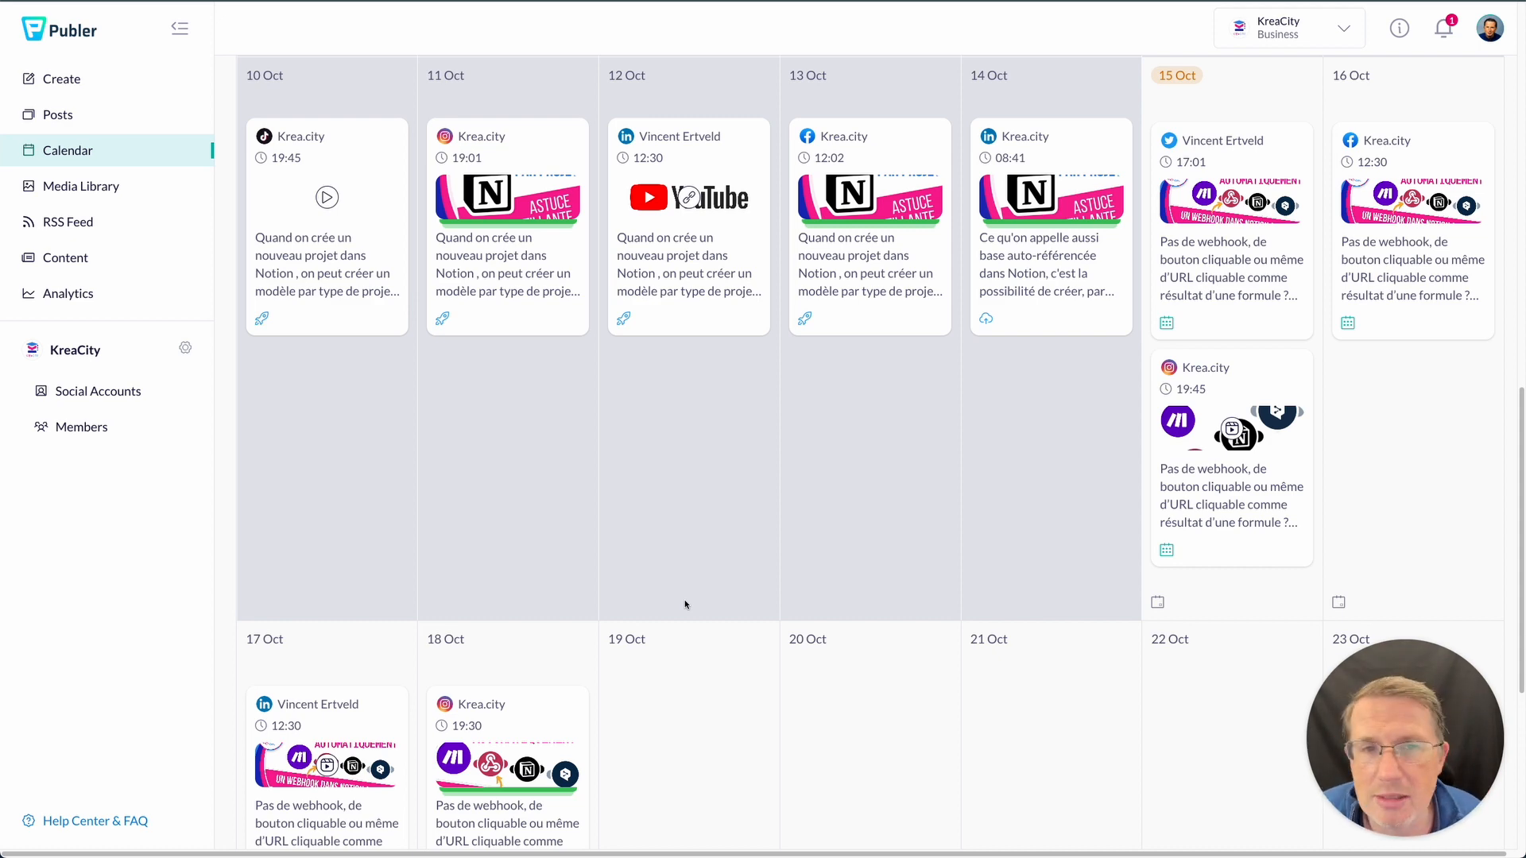
scroll(683, 604, "down", 3)
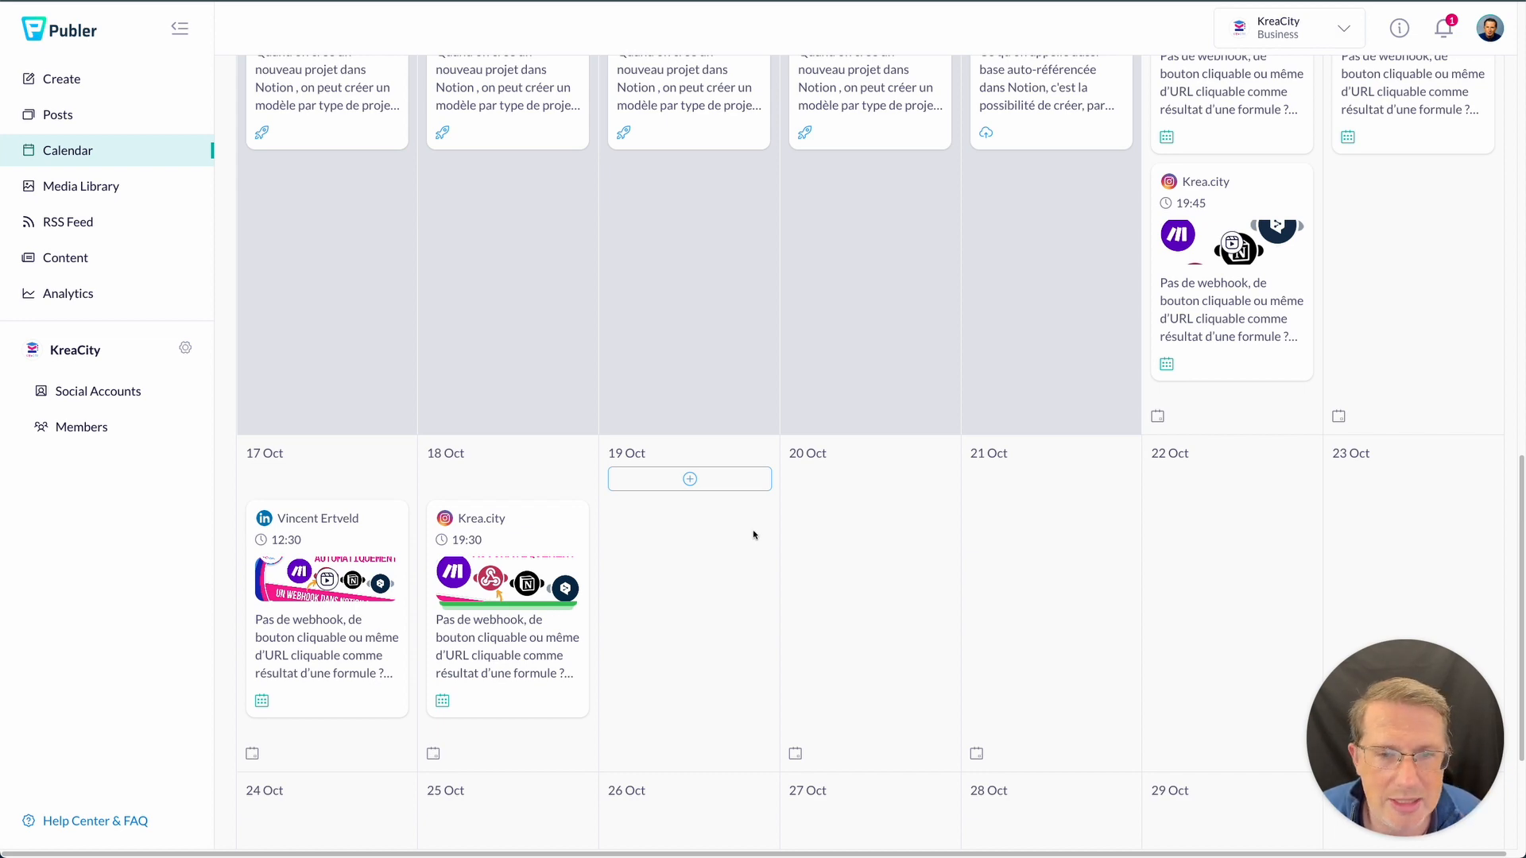
- Start a new post on 19 Oct targeting only the Krea.city TikTok account
left_click(698, 479)
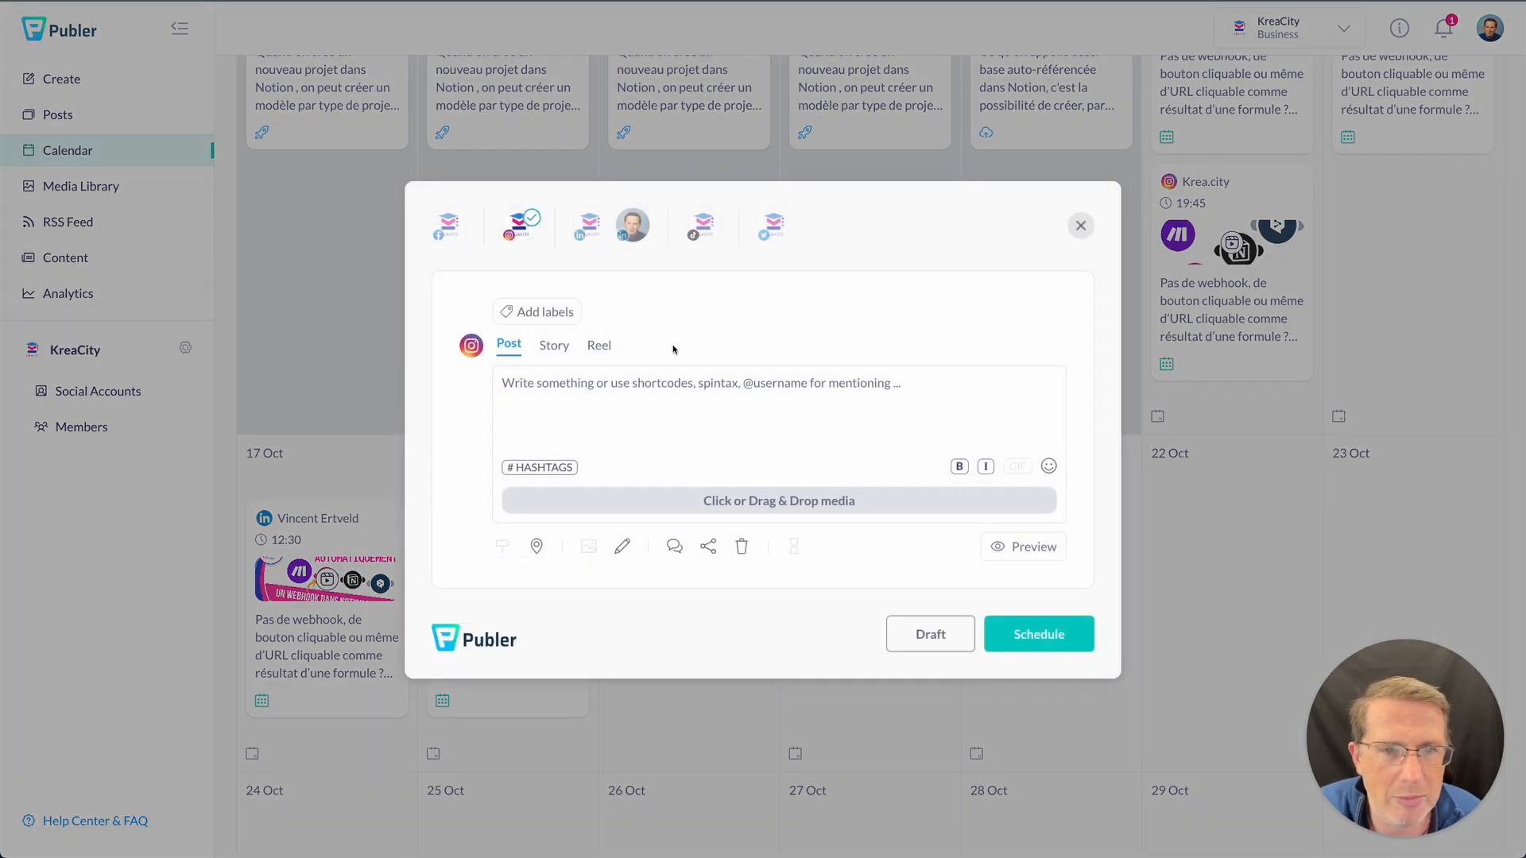
left_click(554, 345)
left_click(607, 347)
left_click(508, 345)
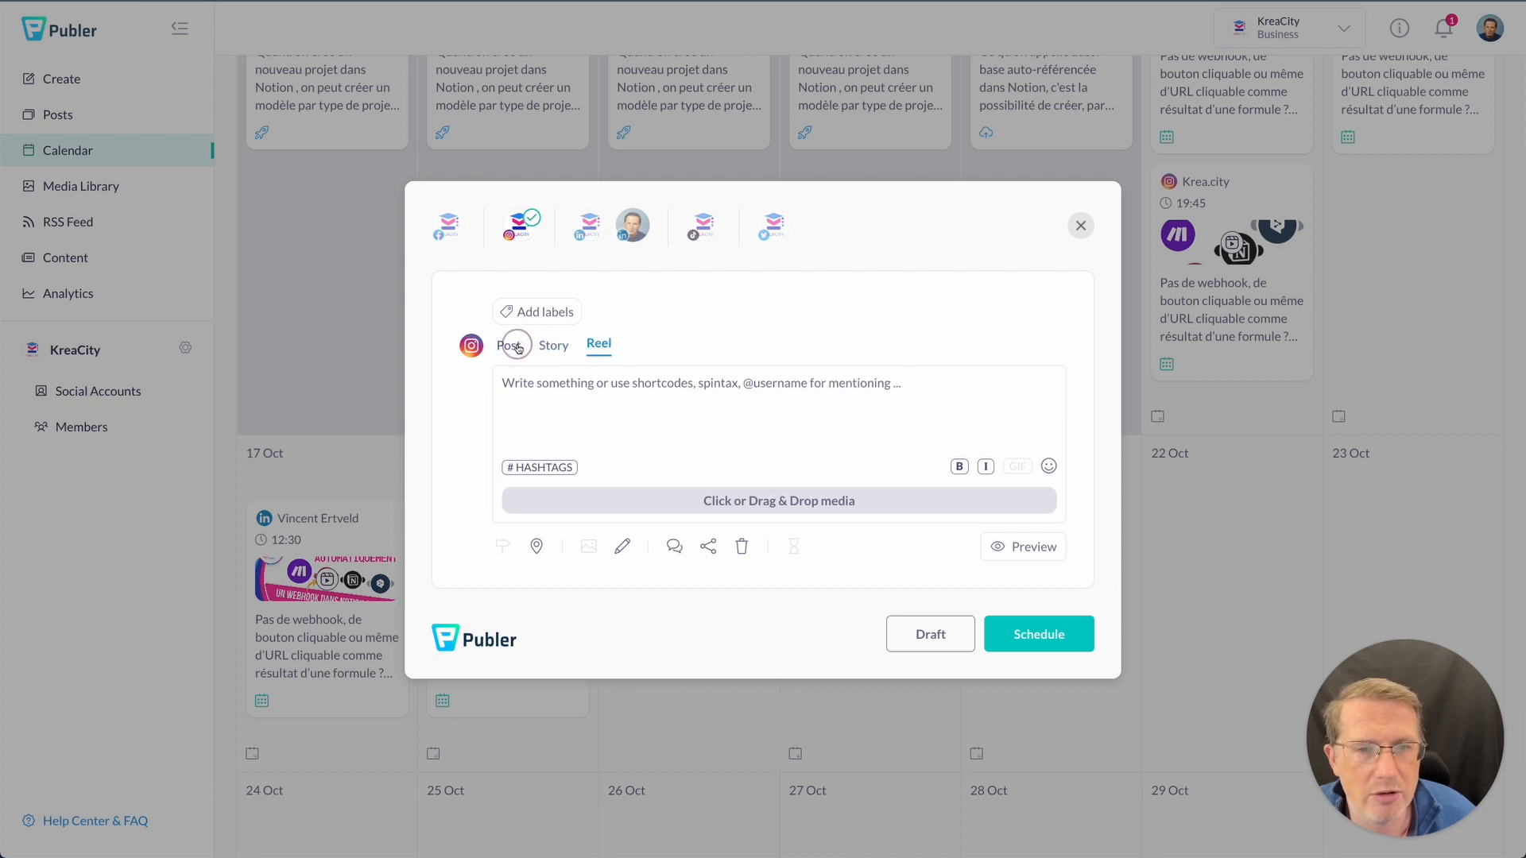
left_click(581, 239)
left_click(632, 242)
left_click(704, 242)
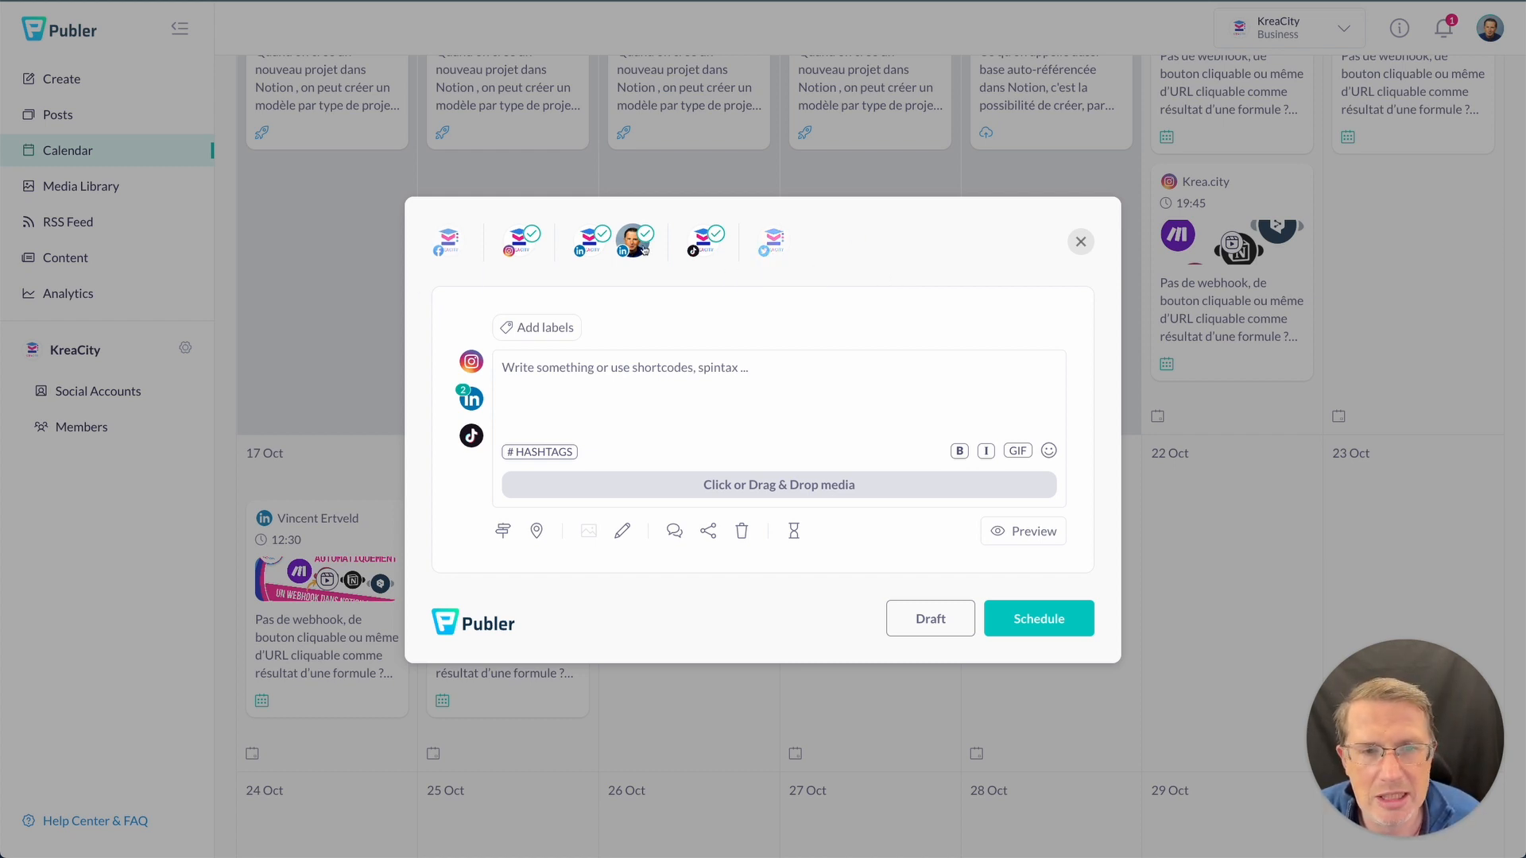
left_click(583, 246)
left_click(632, 241)
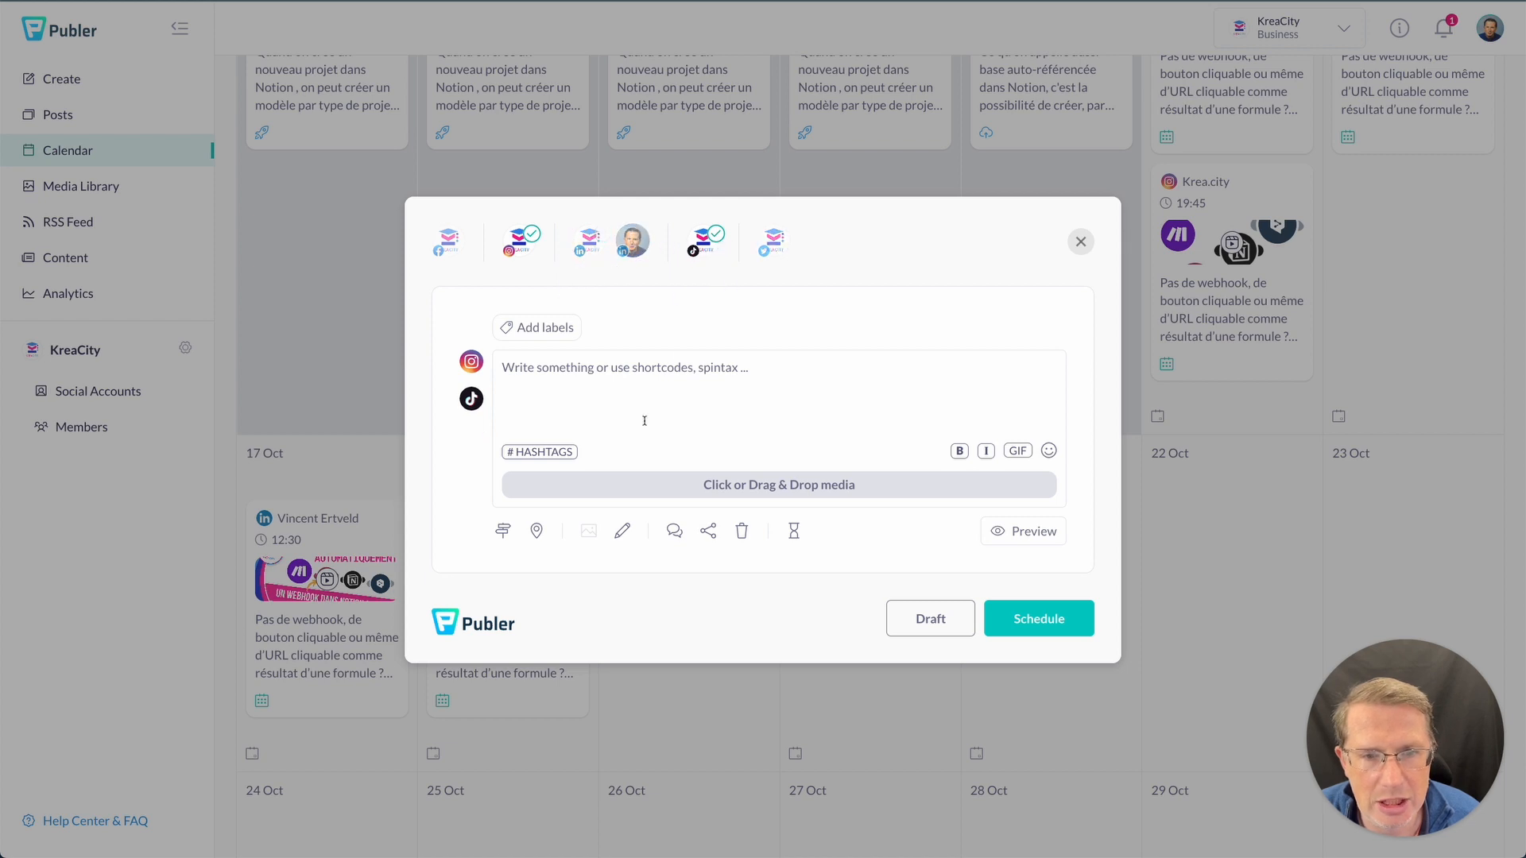
left_click(518, 241)
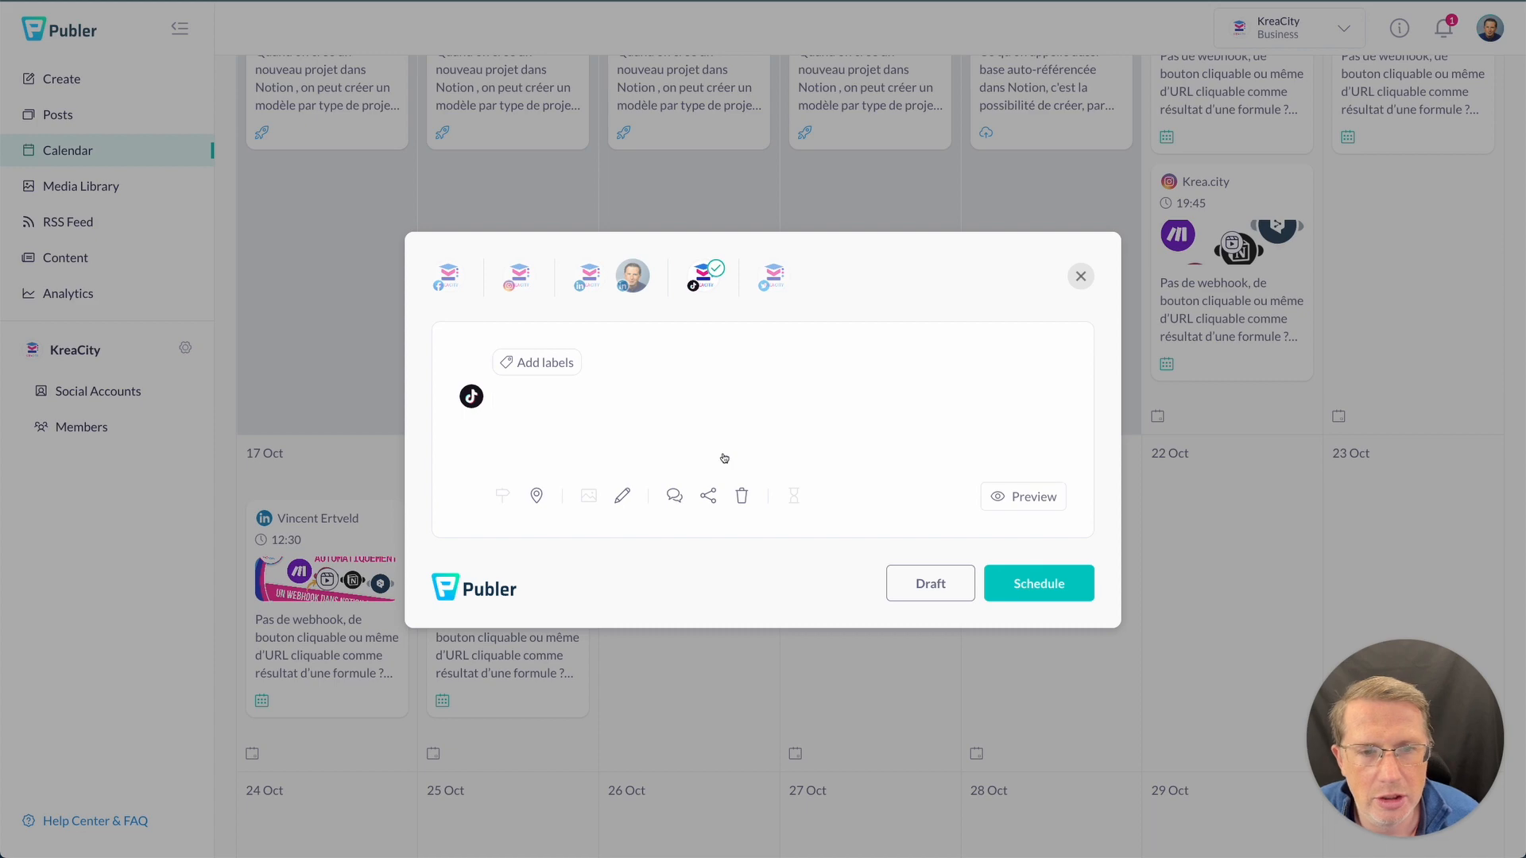
- Browse to the Visuels folder and select the mp4 video to attach
left_click(725, 457)
left_click(636, 588)
left_click(798, 199)
left_click(794, 209)
left_click(694, 262)
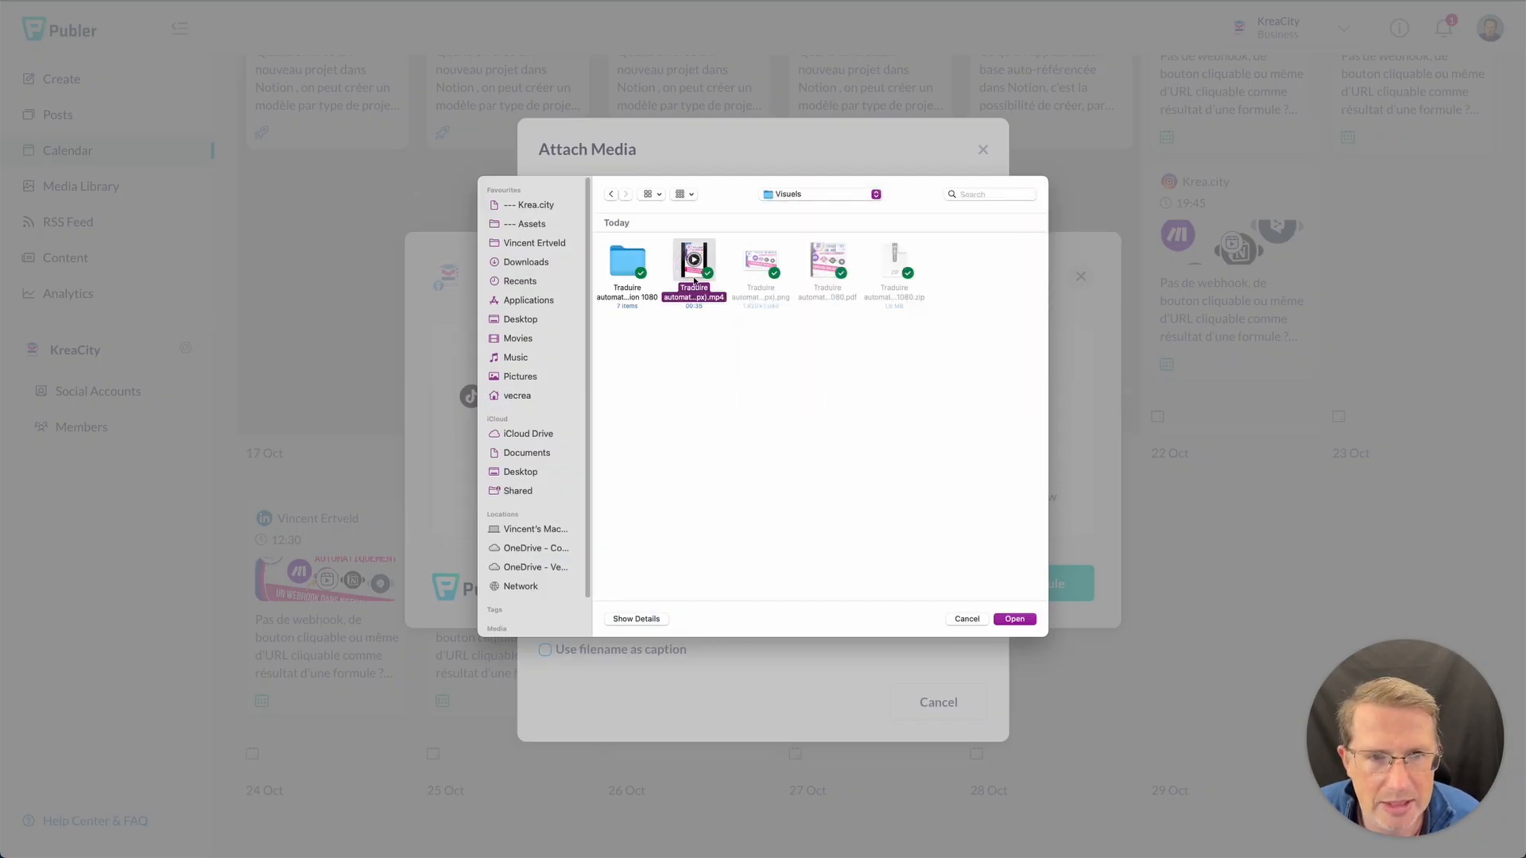
- Attach the mp4 video and dismiss the Add labels prompt without adding labels
key("Return")
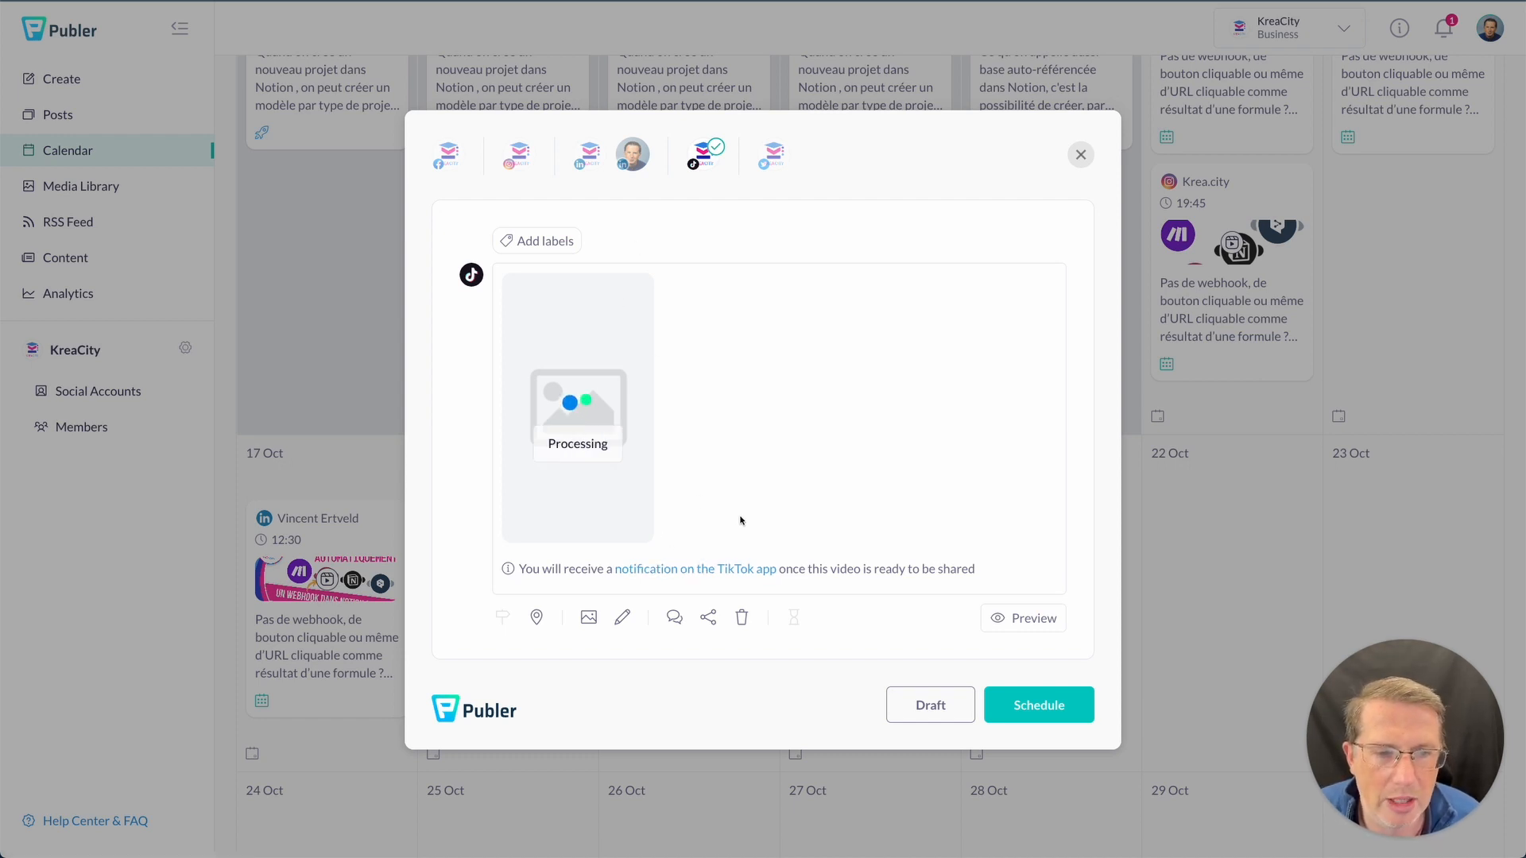
left_click(538, 240)
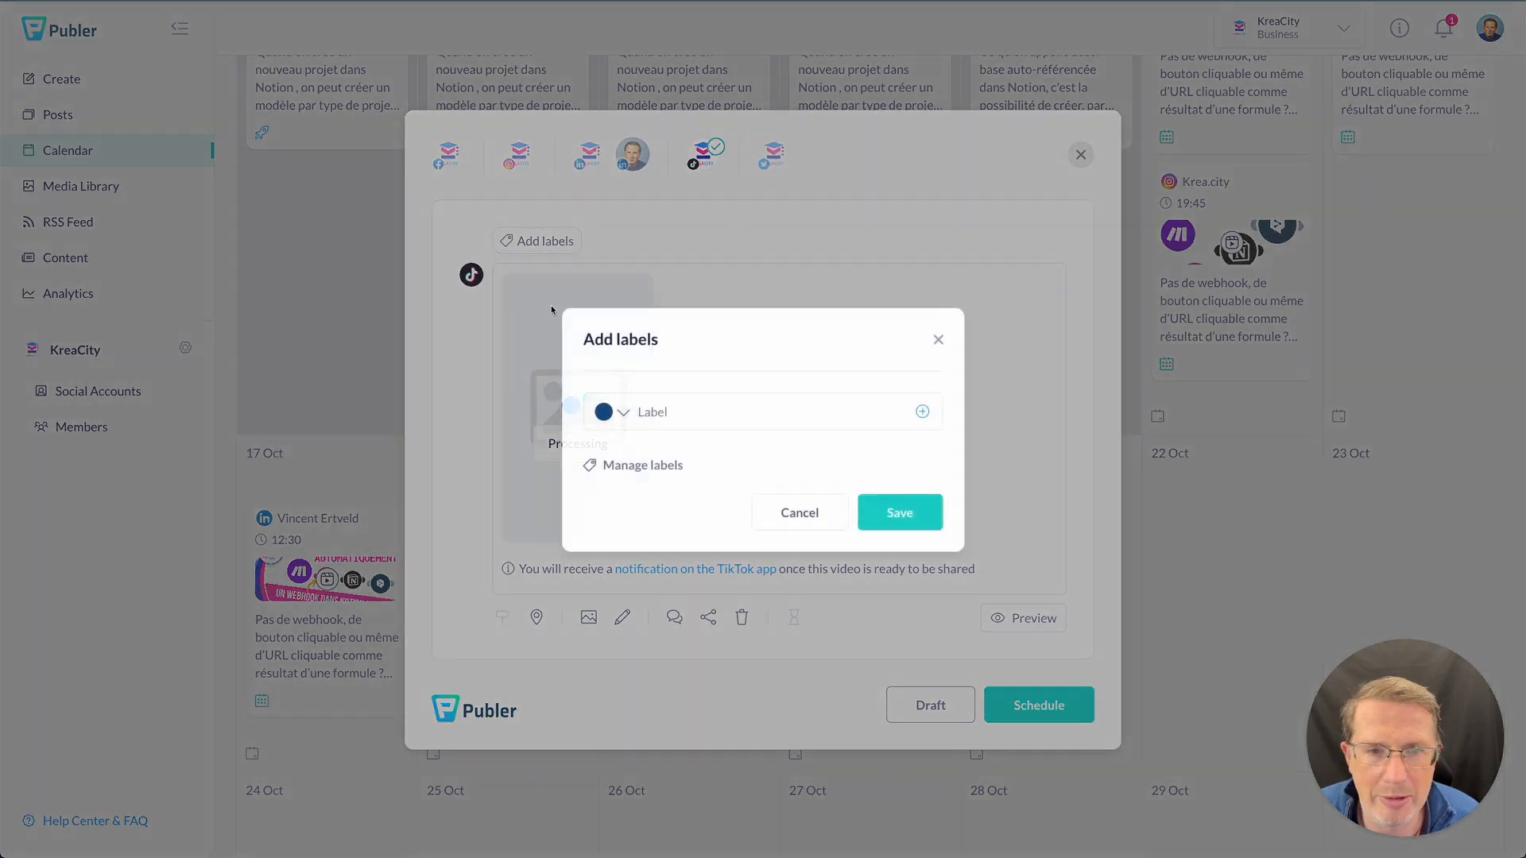
left_click(797, 525)
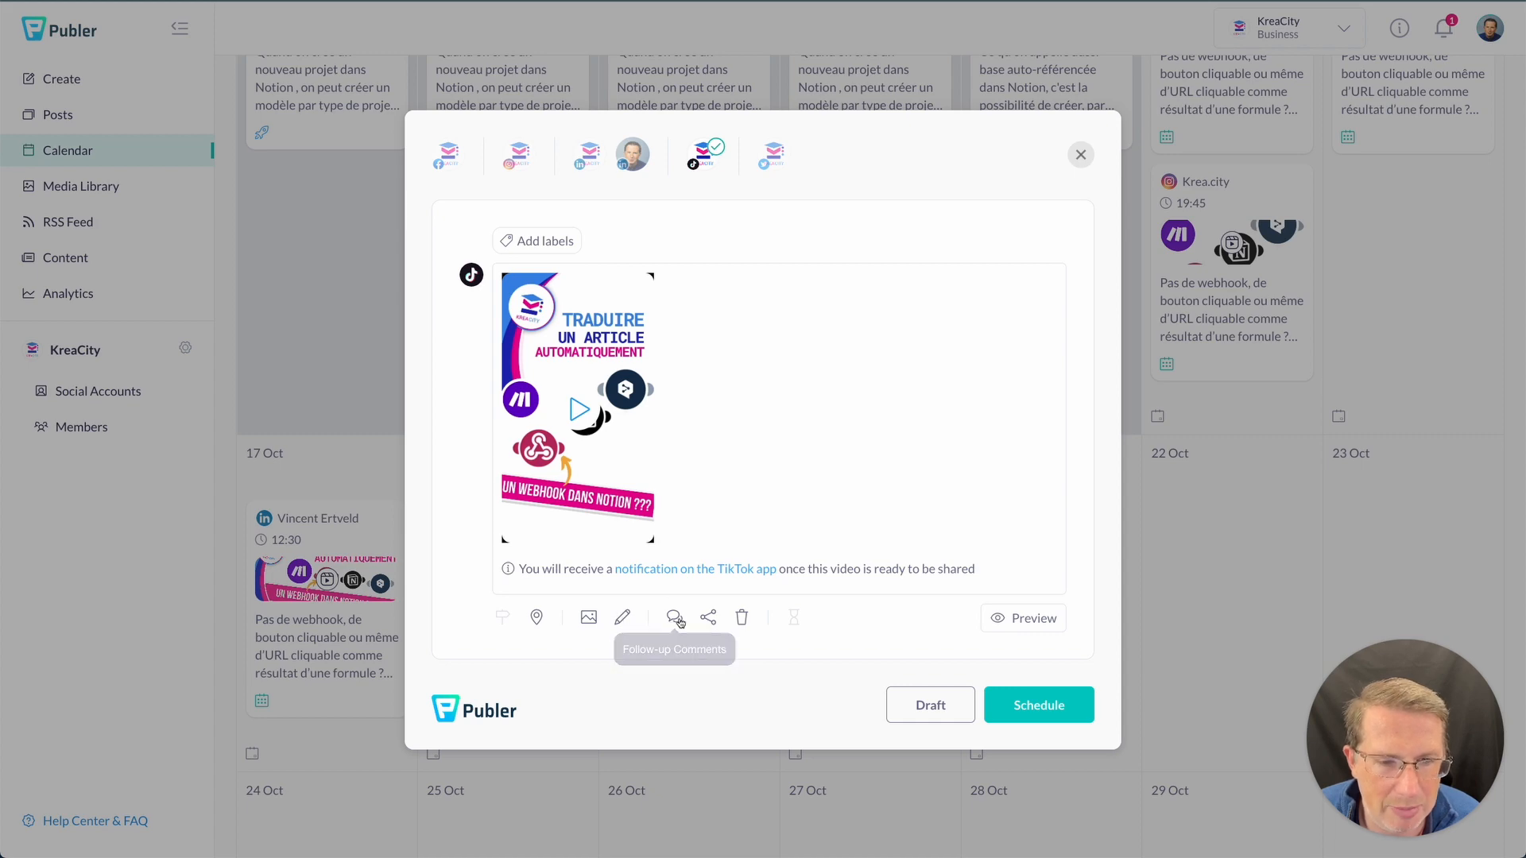
- Schedule the TikTok post for Thursday 20 Oct at 12:30
left_click(1022, 705)
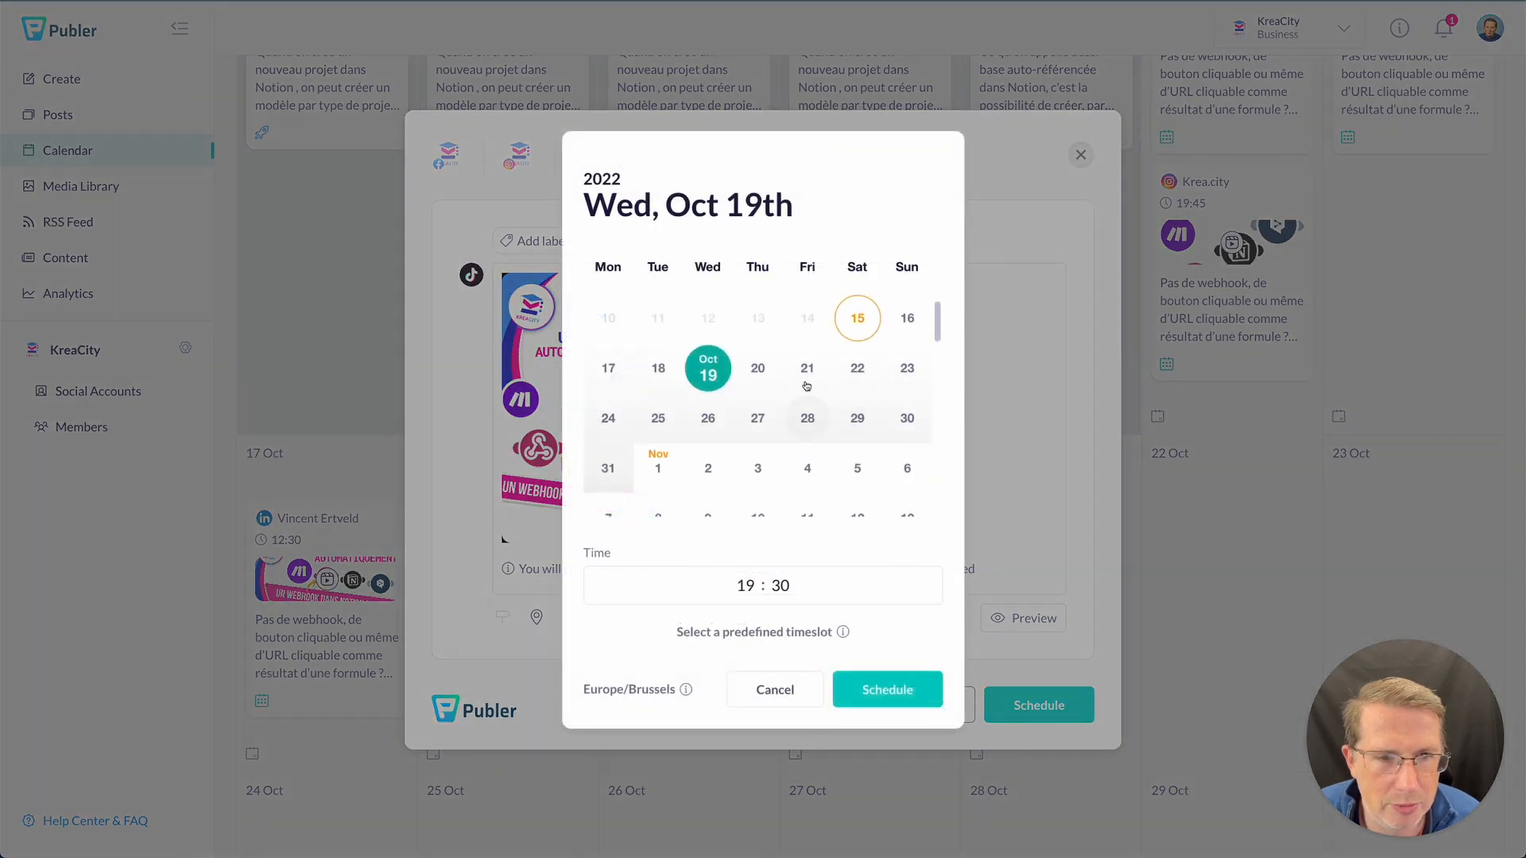
left_click(758, 368)
left_click(744, 586)
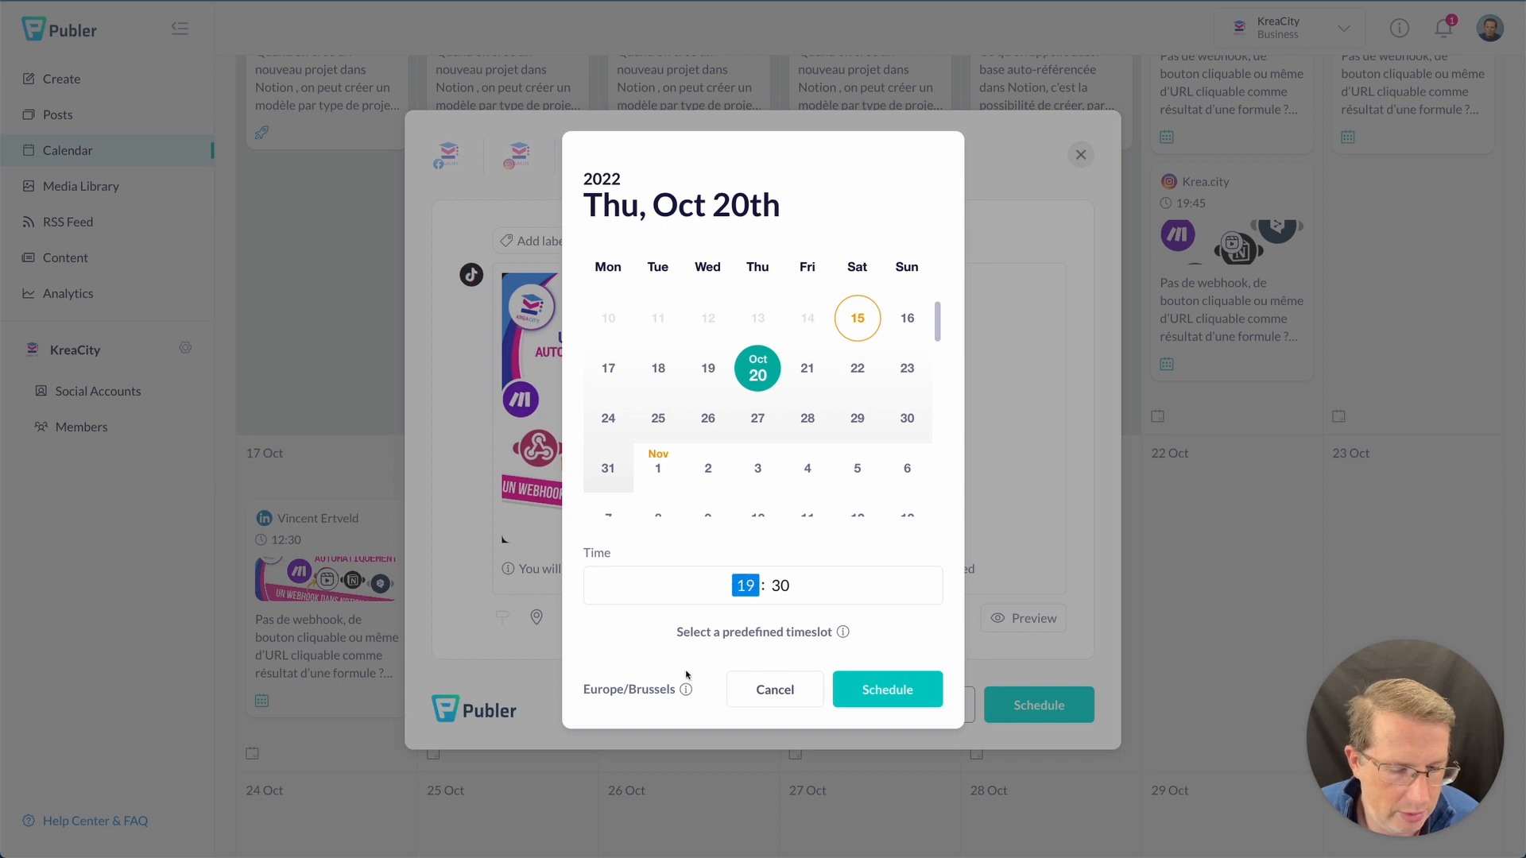
type("12")
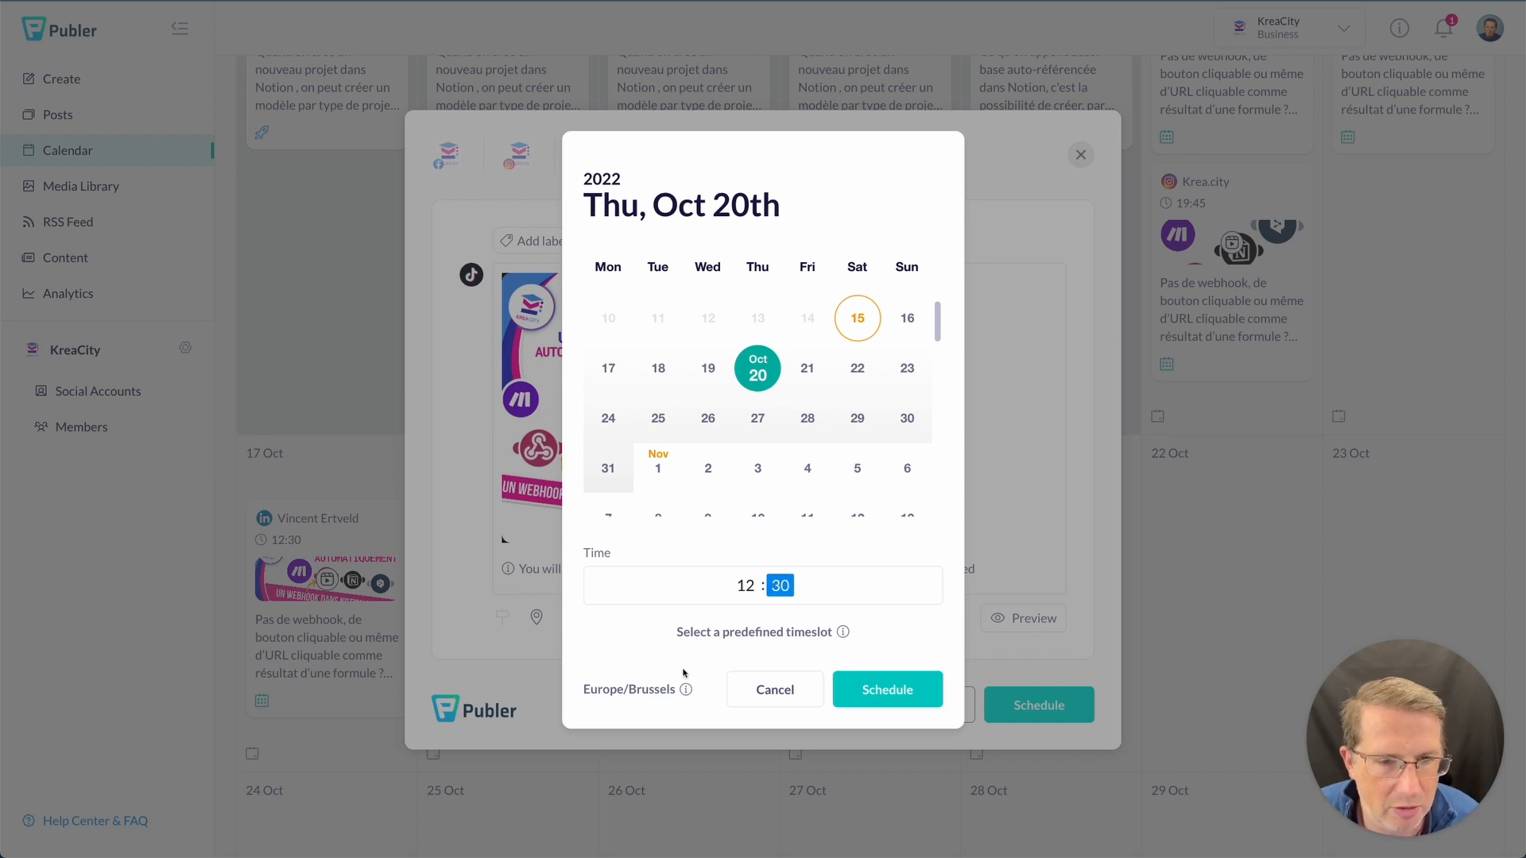
left_click(897, 690)
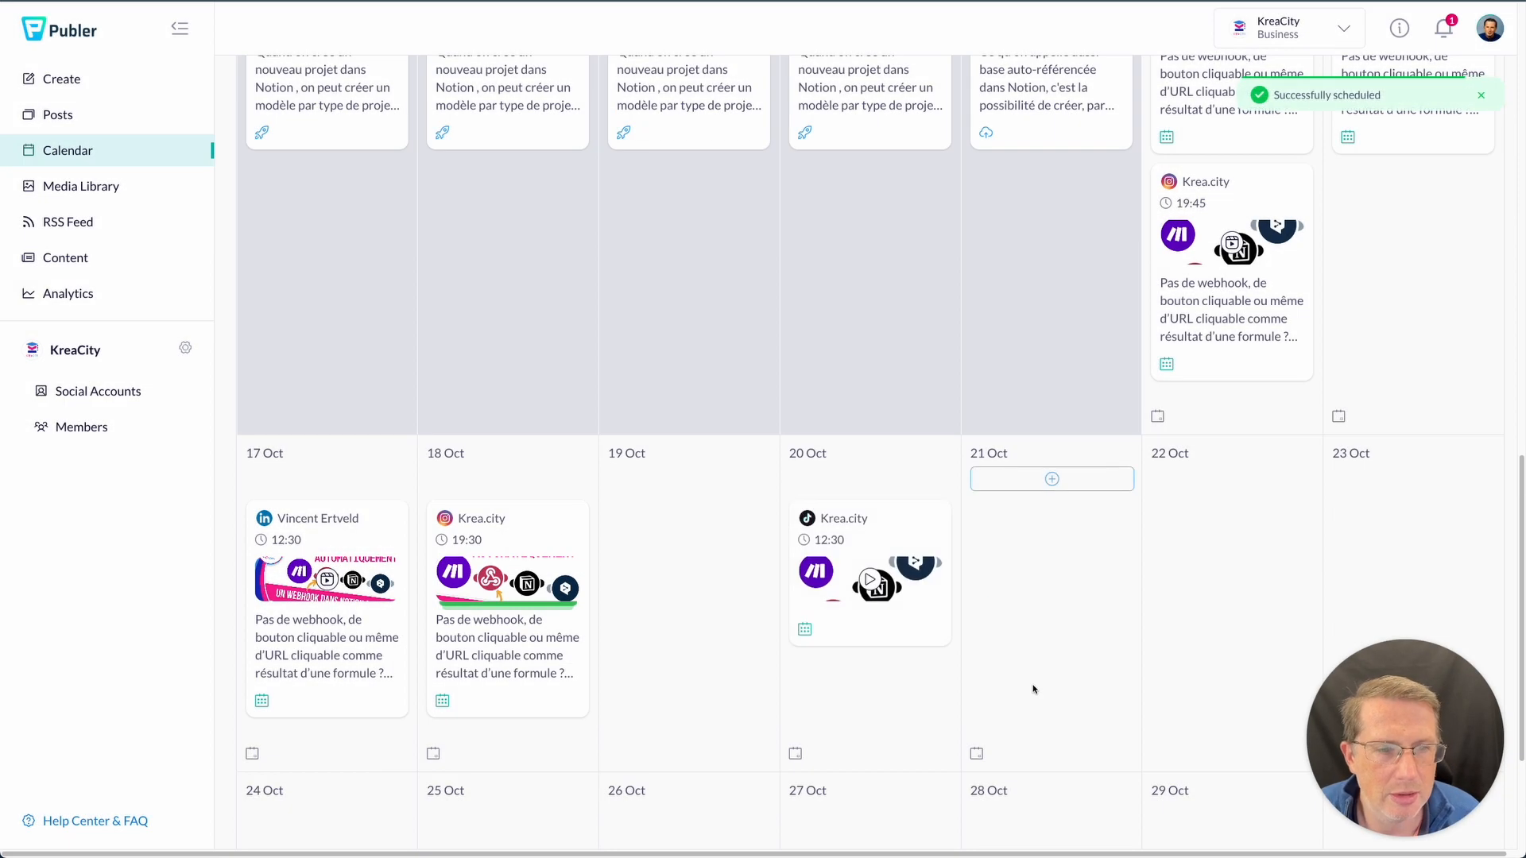
- Scroll the calendar to review the newly scheduled posts, then open KreaCity's Analytics dashboard
scroll(688, 612, "up", 3)
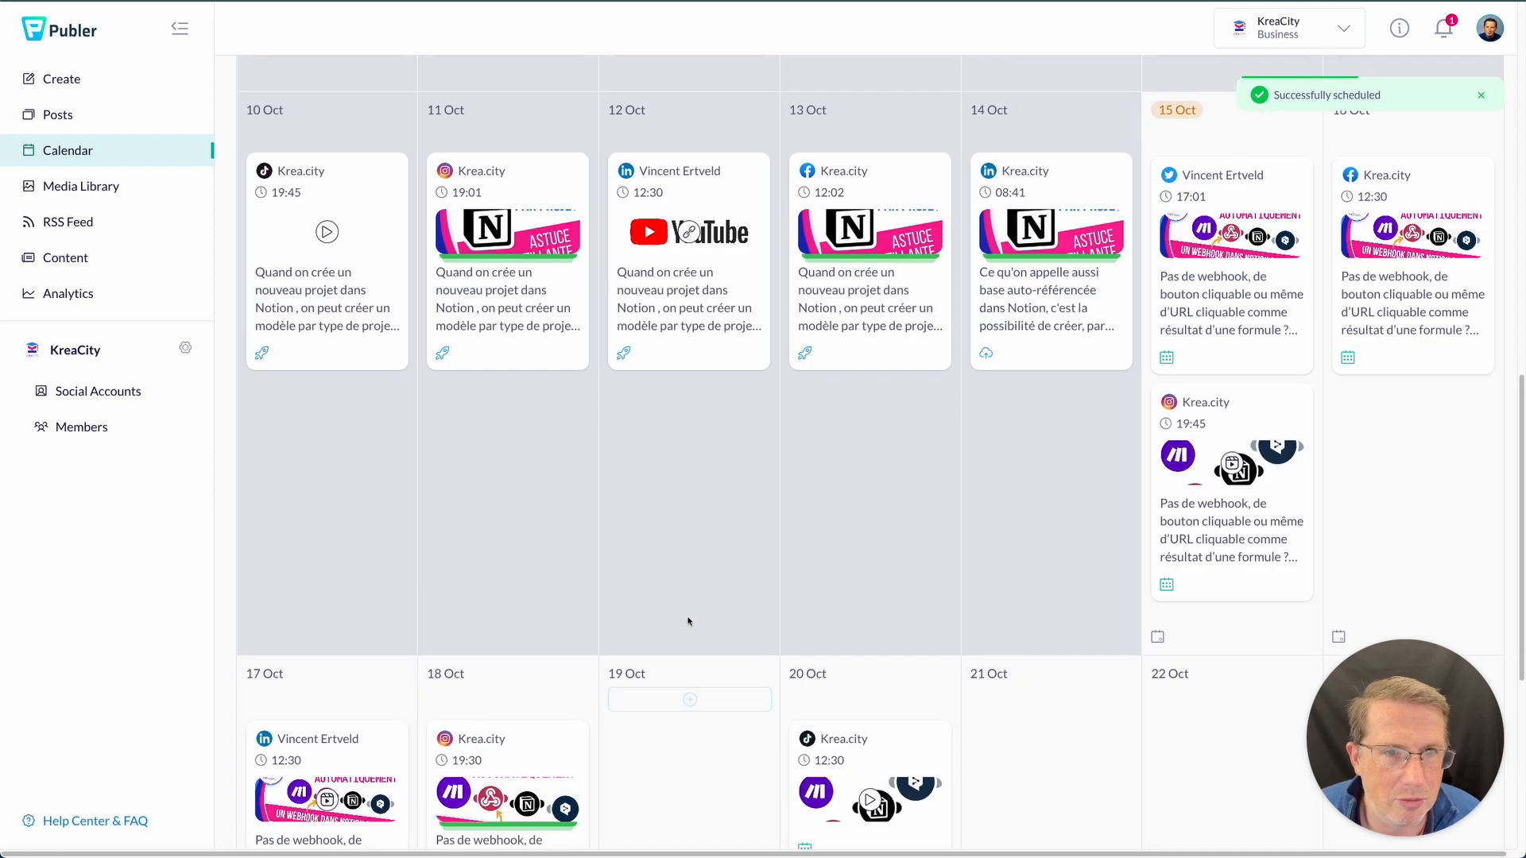
scroll(693, 548, "up", 4)
scroll(691, 564, "down", 8)
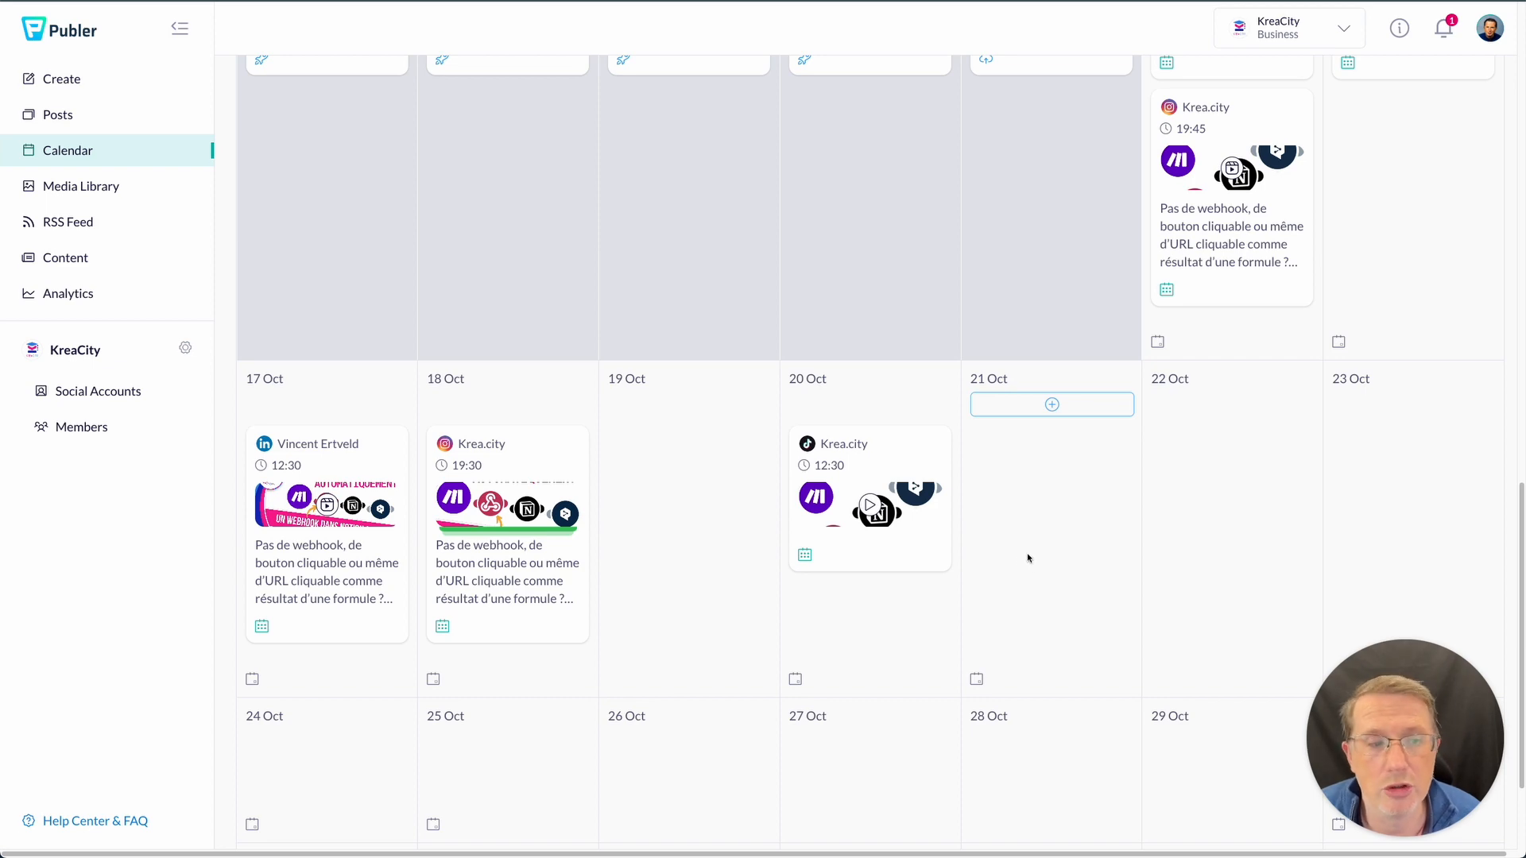
scroll(689, 546, "up", 5)
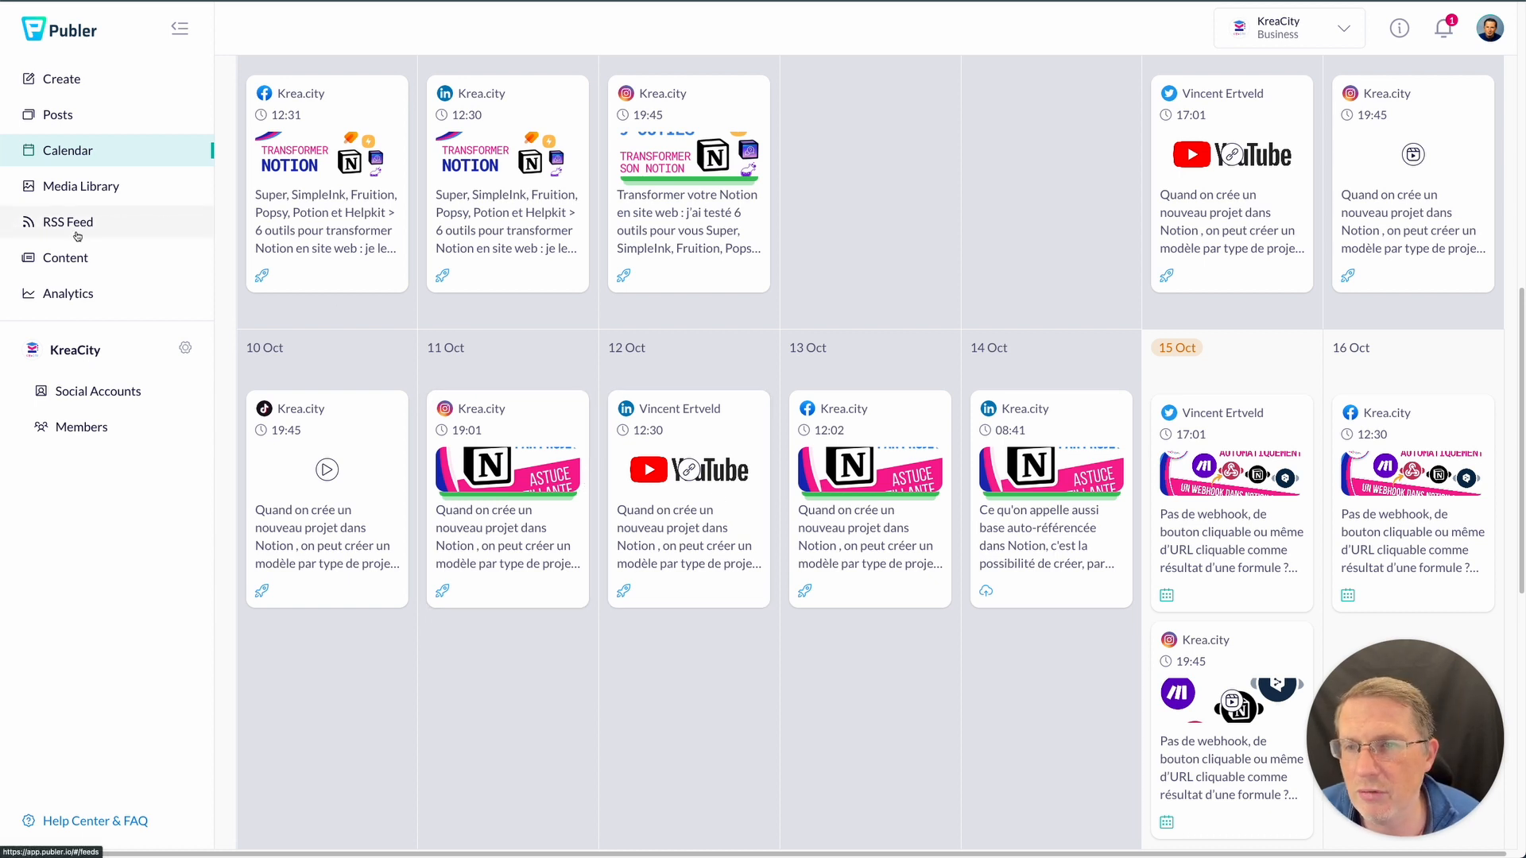
left_click(69, 294)
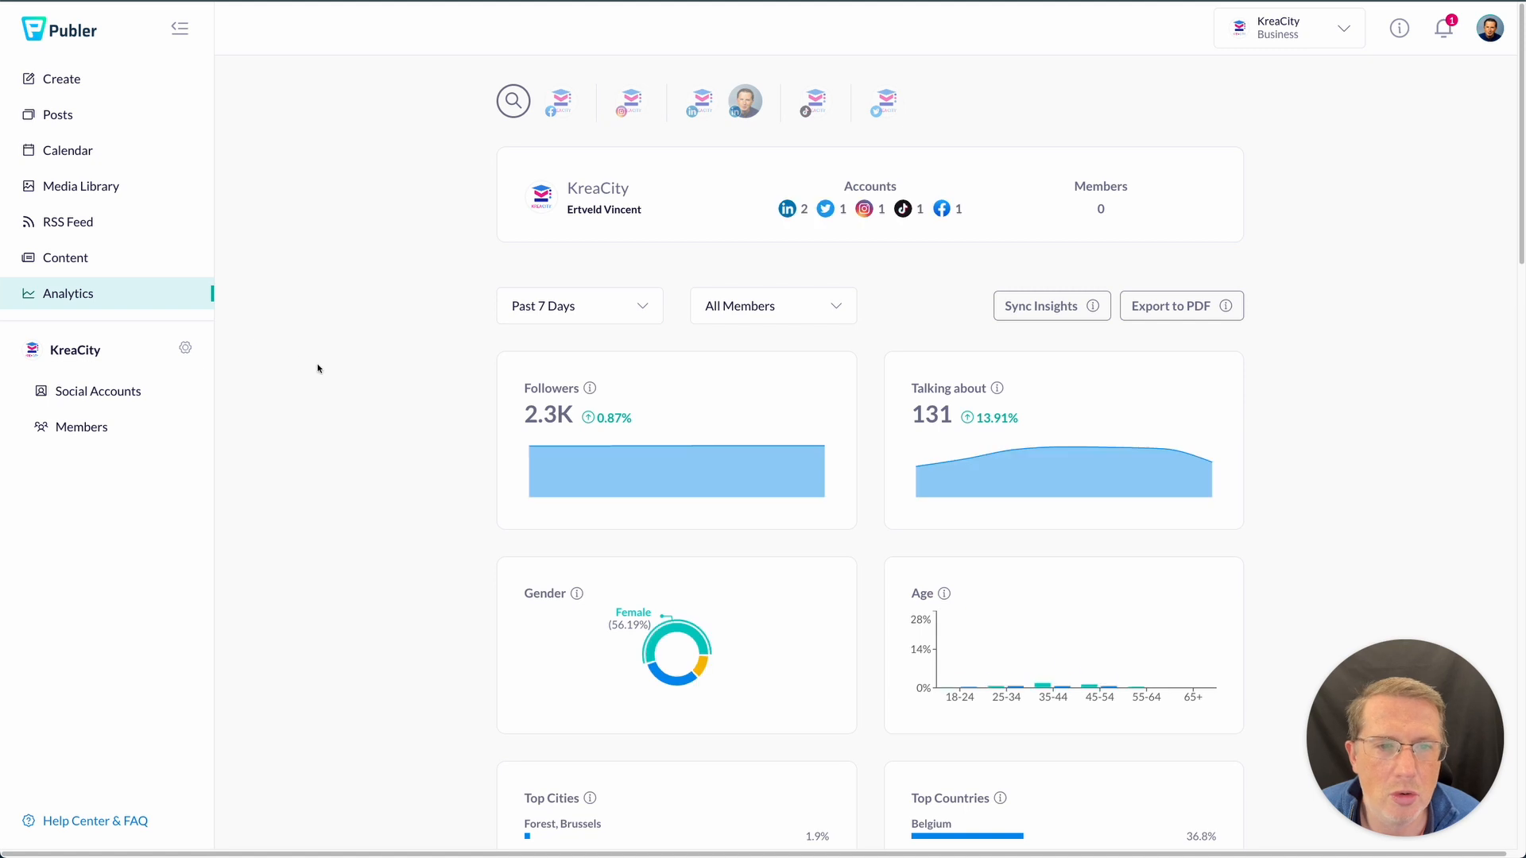
- Scroll Analytics down to the Post Insights table, then visit the Content and RSS Feed pages
scroll(320, 365, "down", 1)
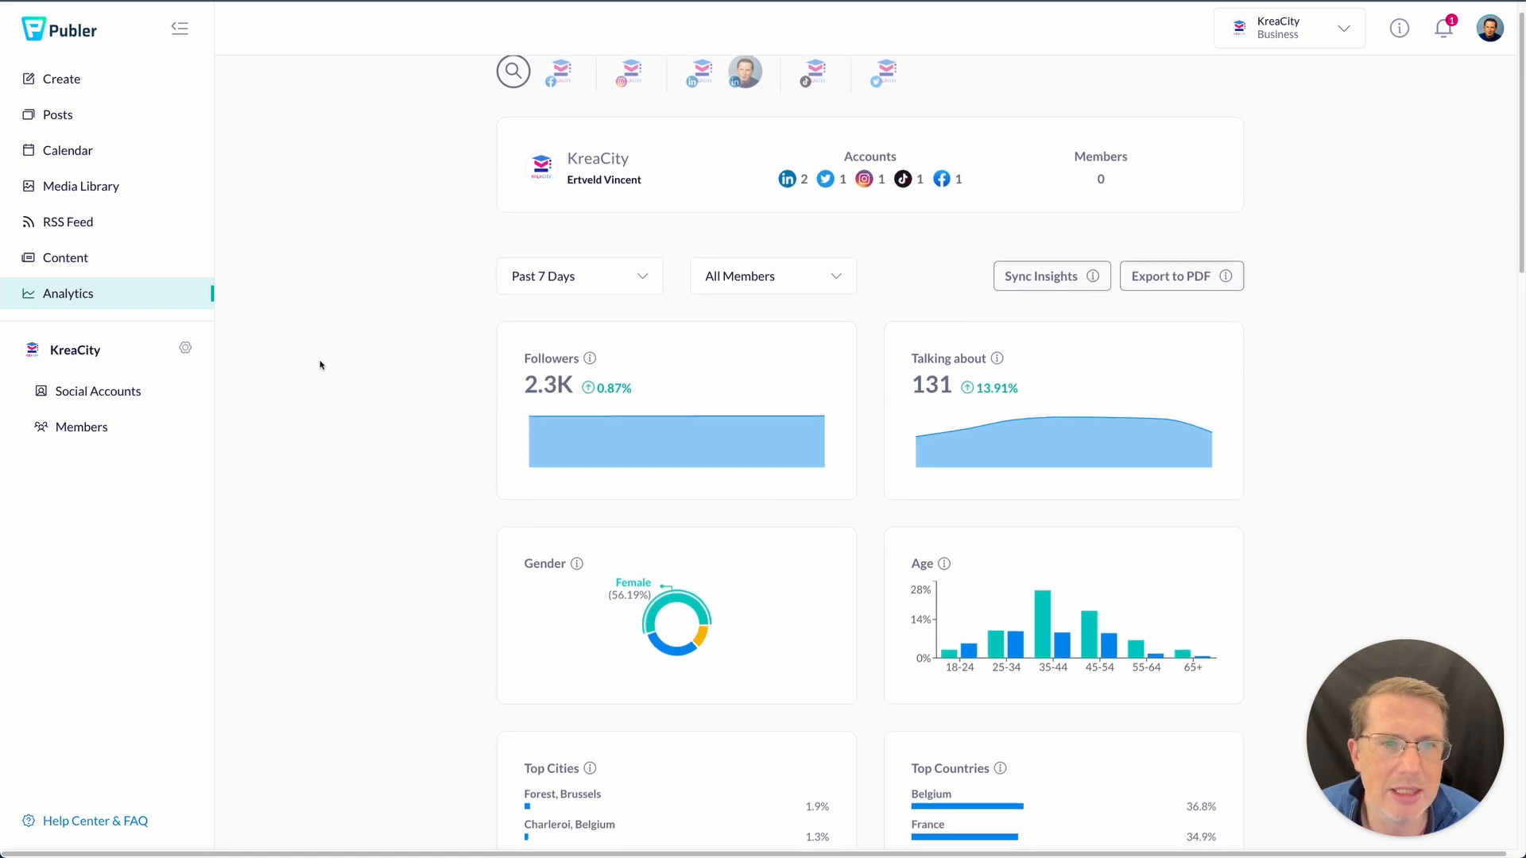
scroll(321, 365, "down", 3)
scroll(321, 364, "down", 1)
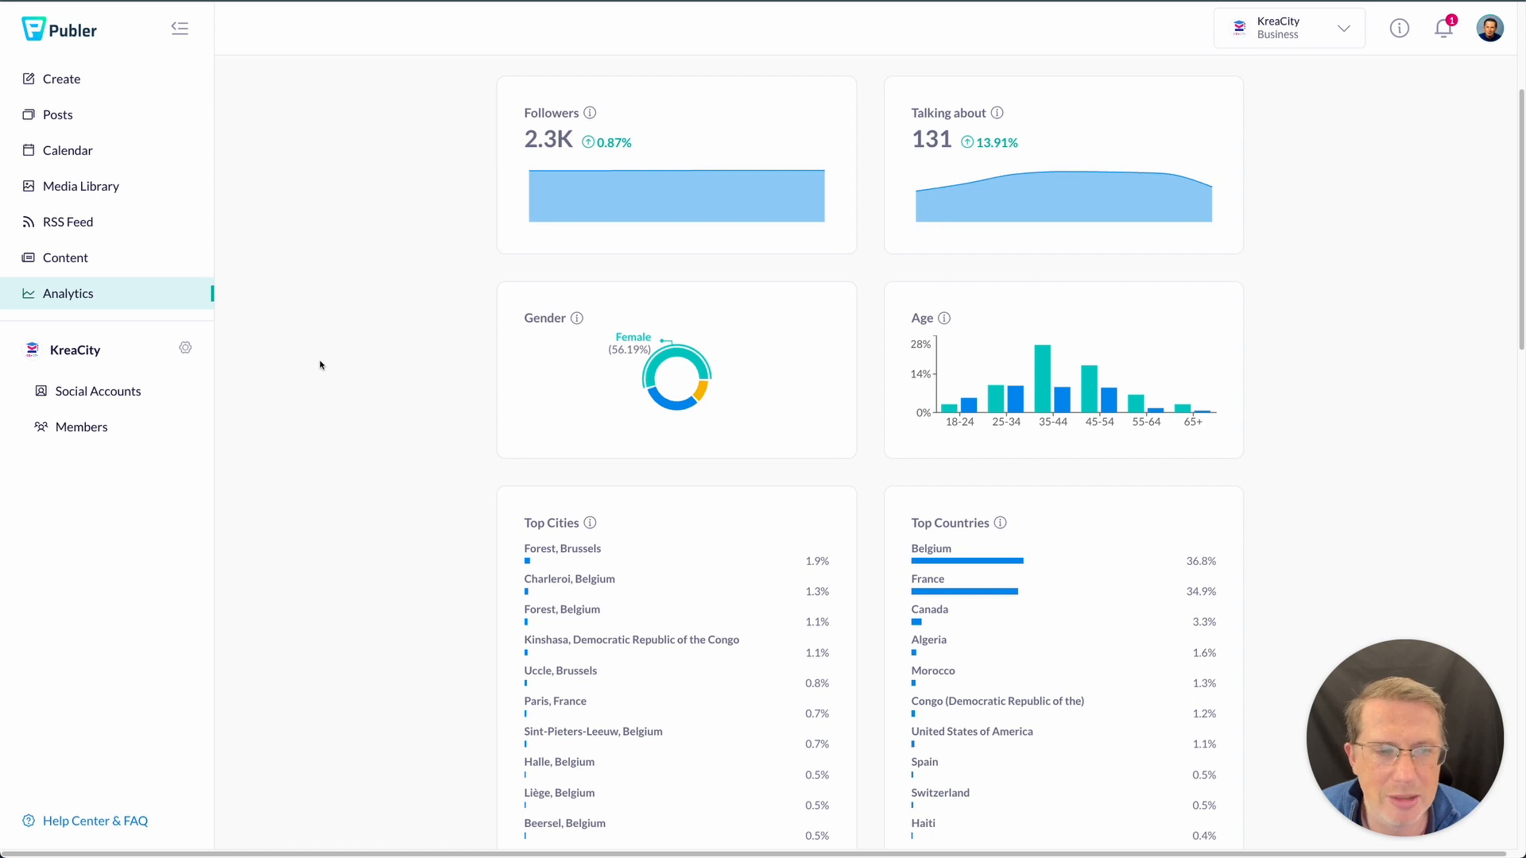
scroll(320, 365, "down", 14)
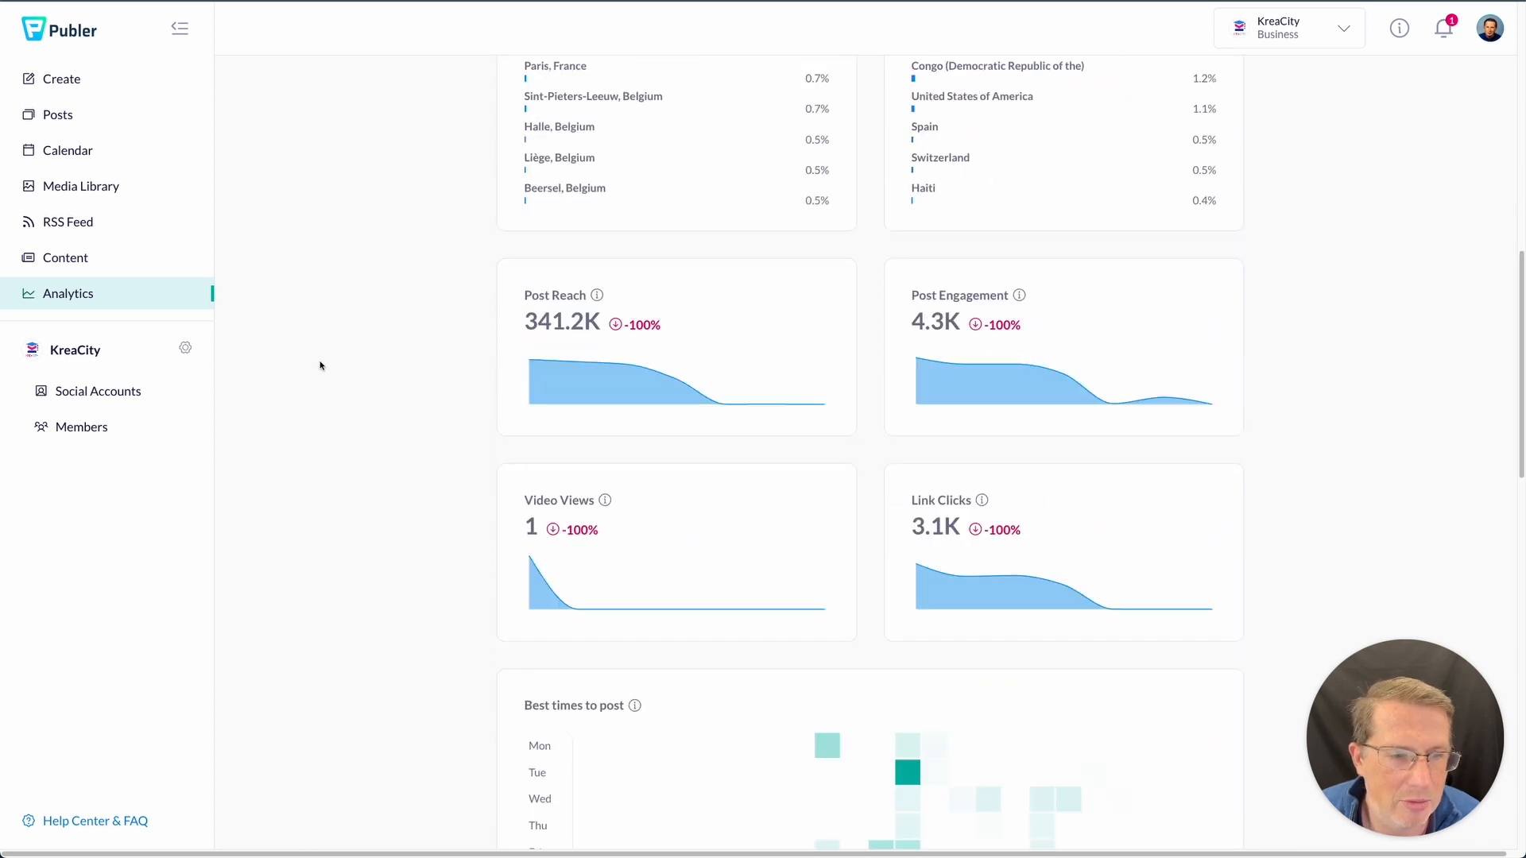
scroll(320, 365, "down", 9)
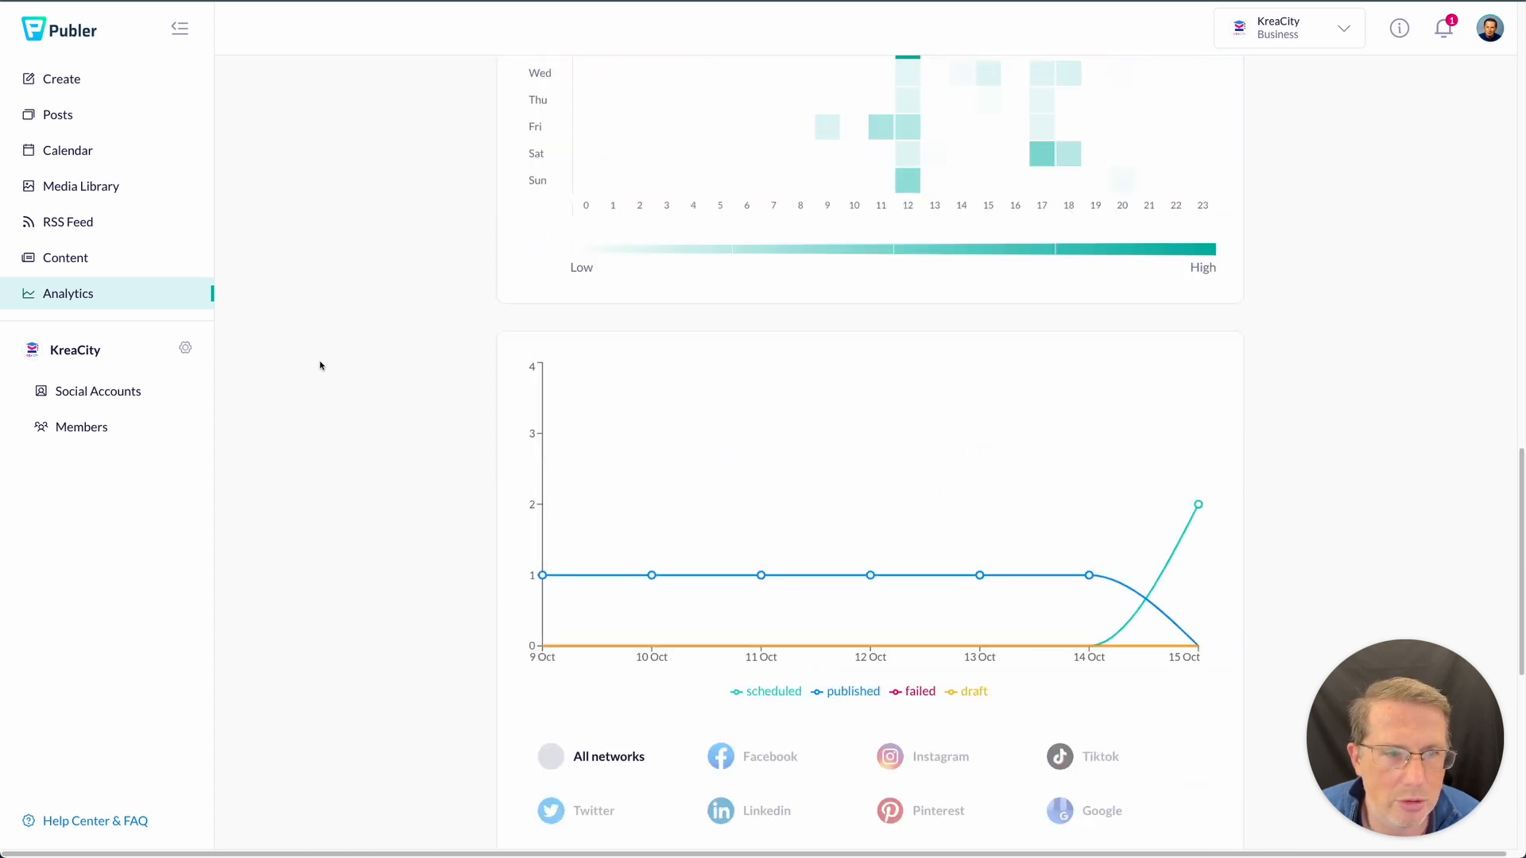
scroll(320, 364, "down", 5)
scroll(320, 365, "up", 4)
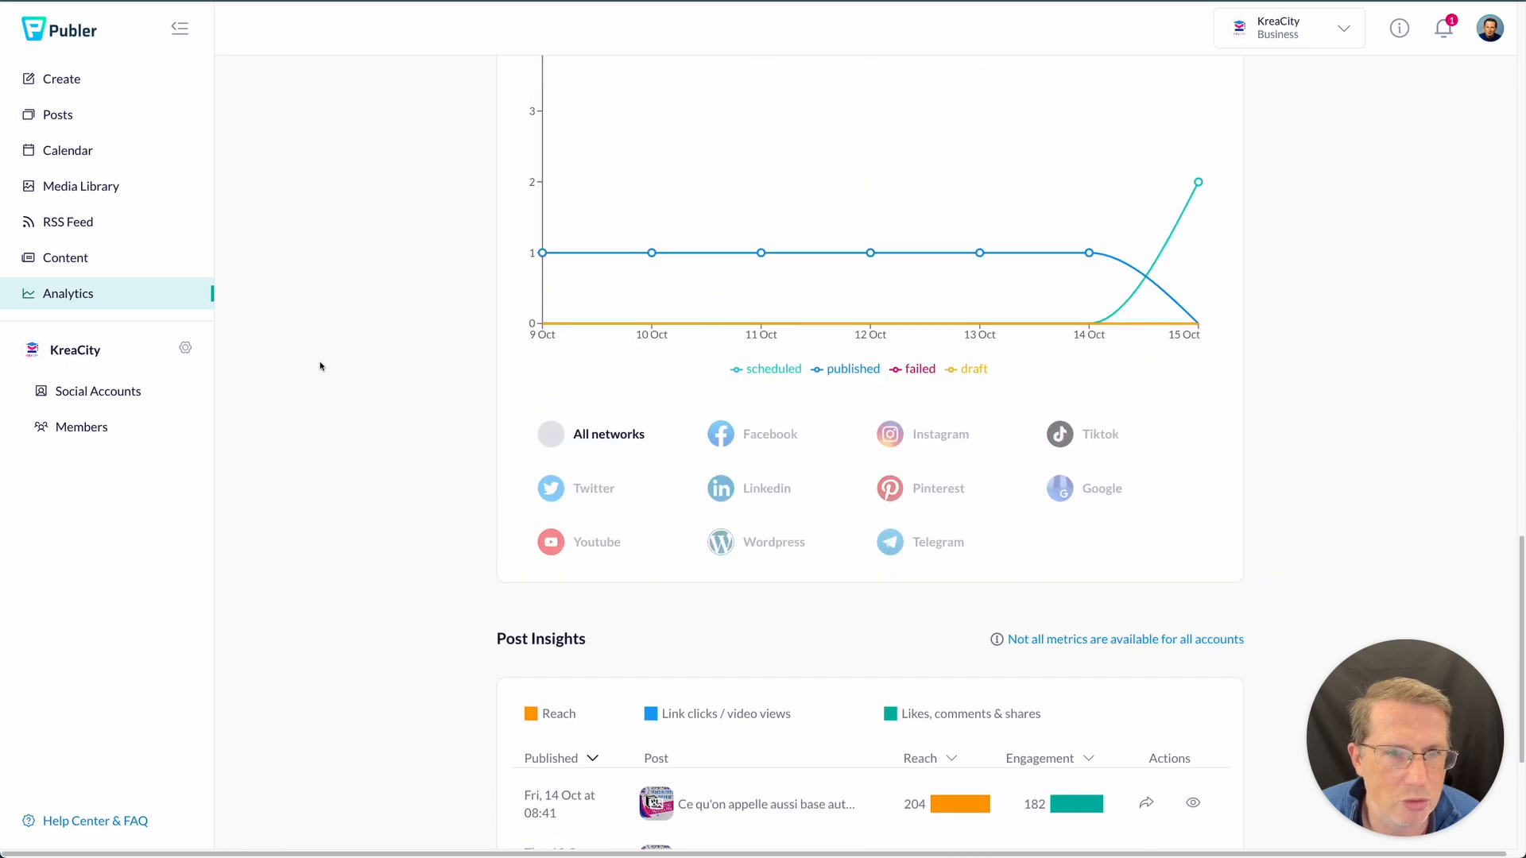
scroll(731, 458, "down", 5)
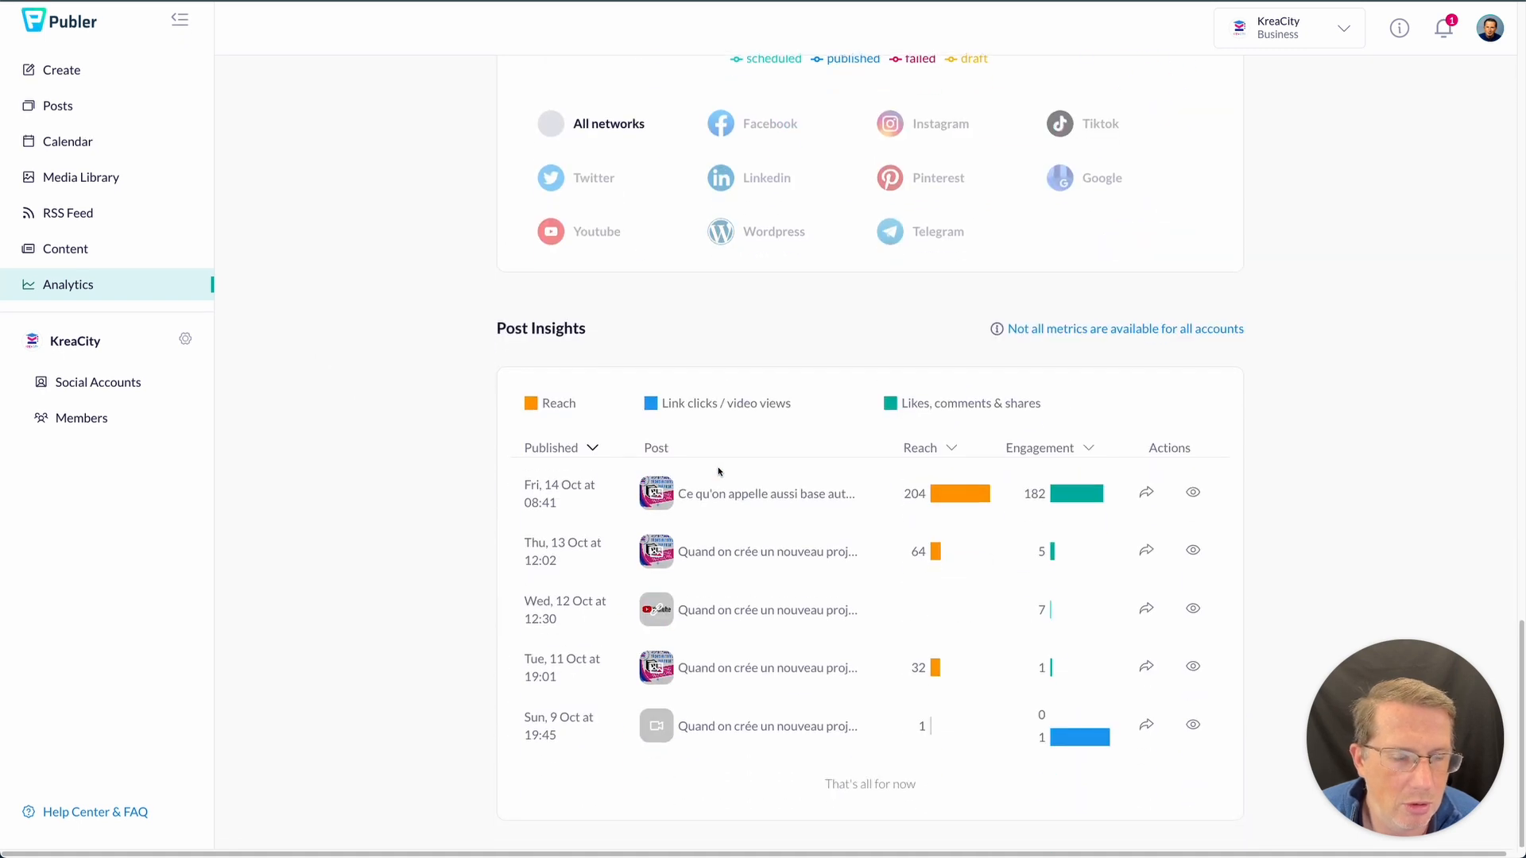
left_click(107, 254)
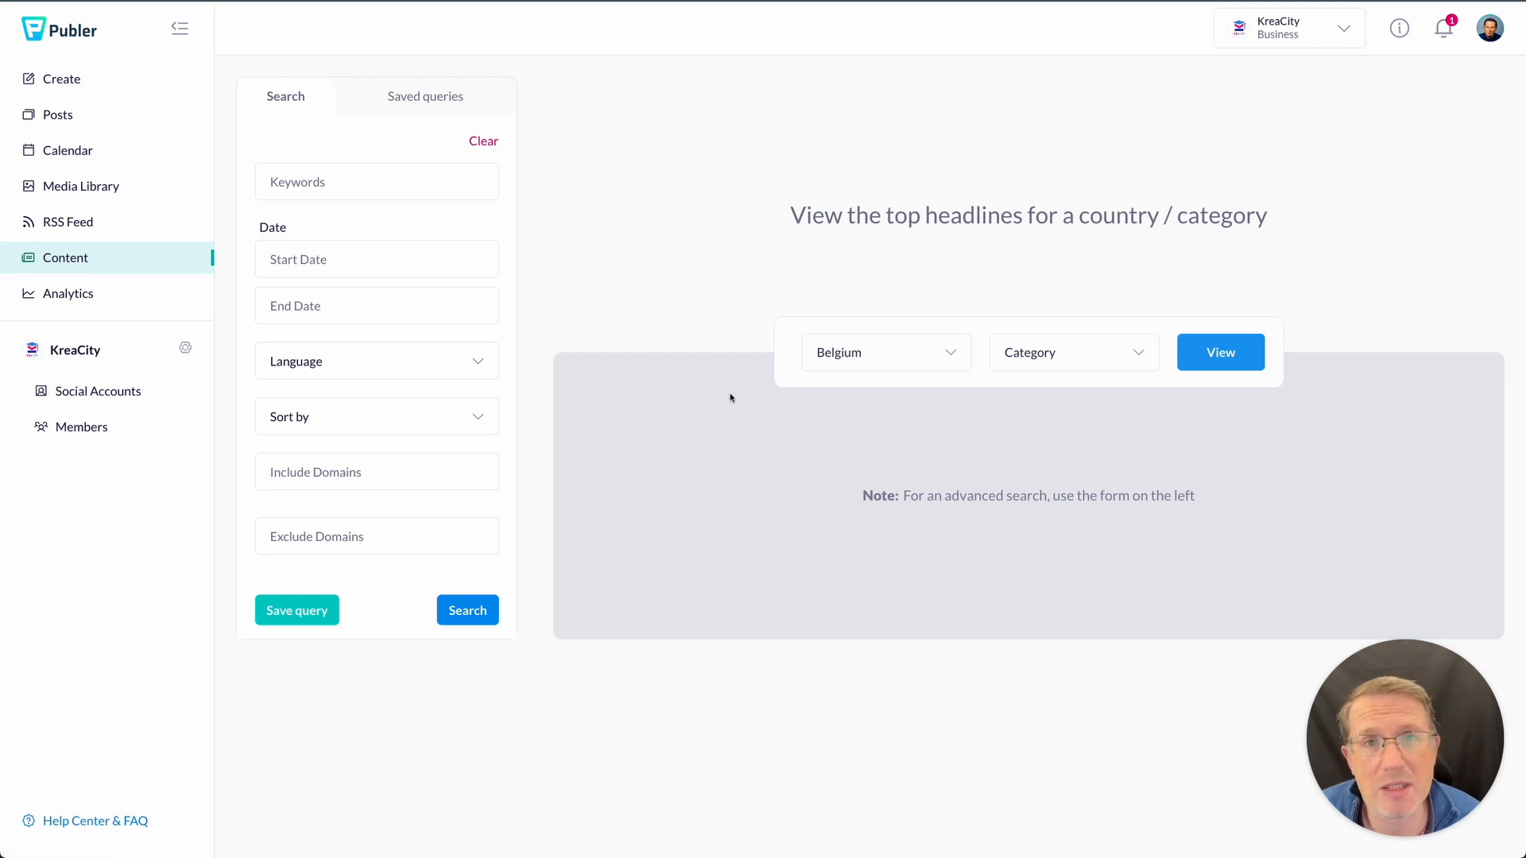
left_click(93, 226)
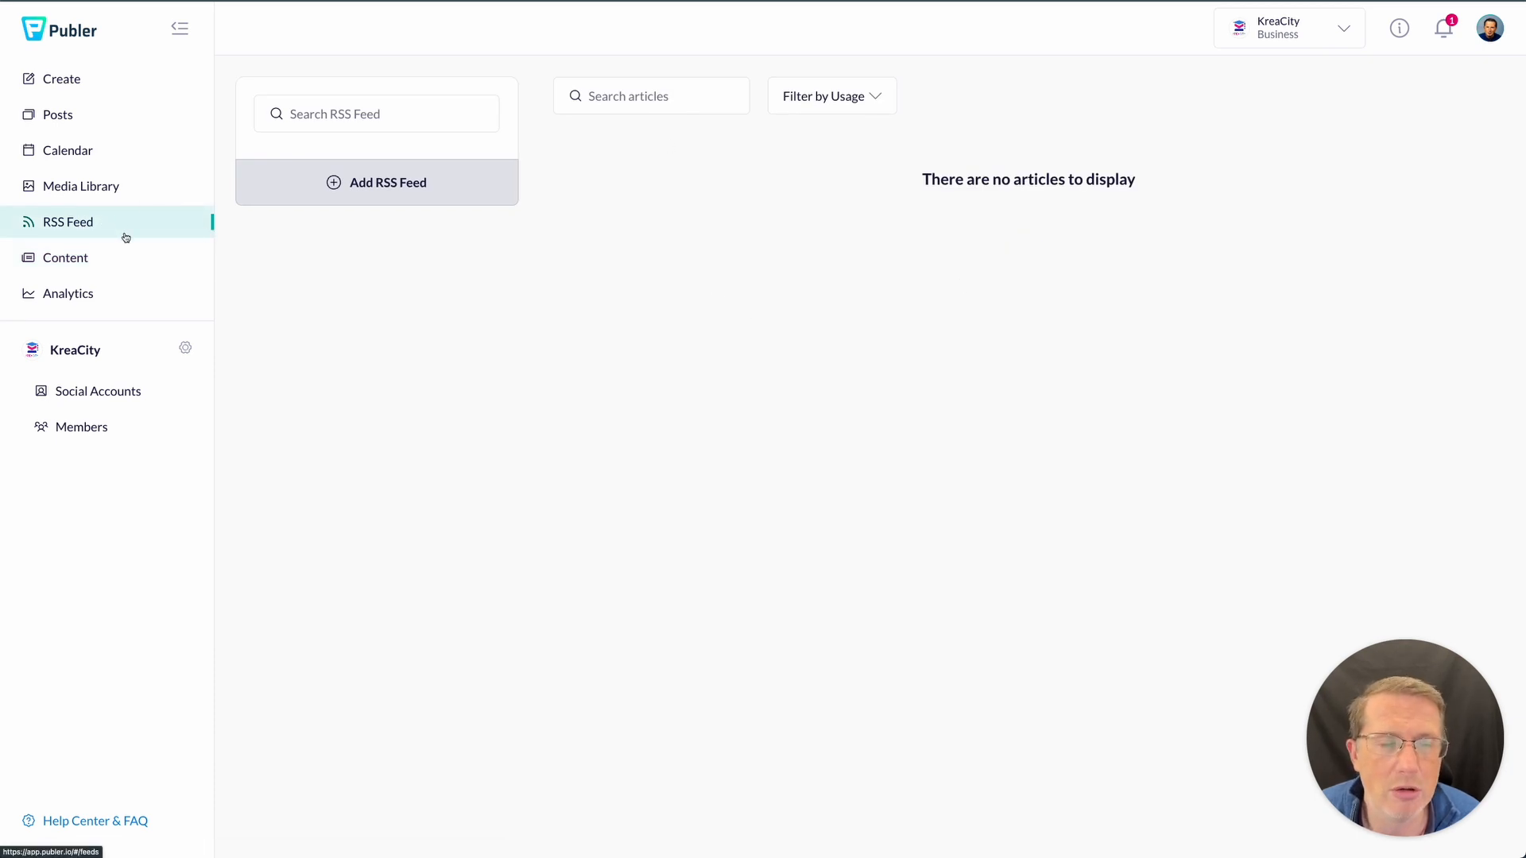
- Filter the Media Library to Unused items, then return to the October 2022 calendar
left_click(103, 189)
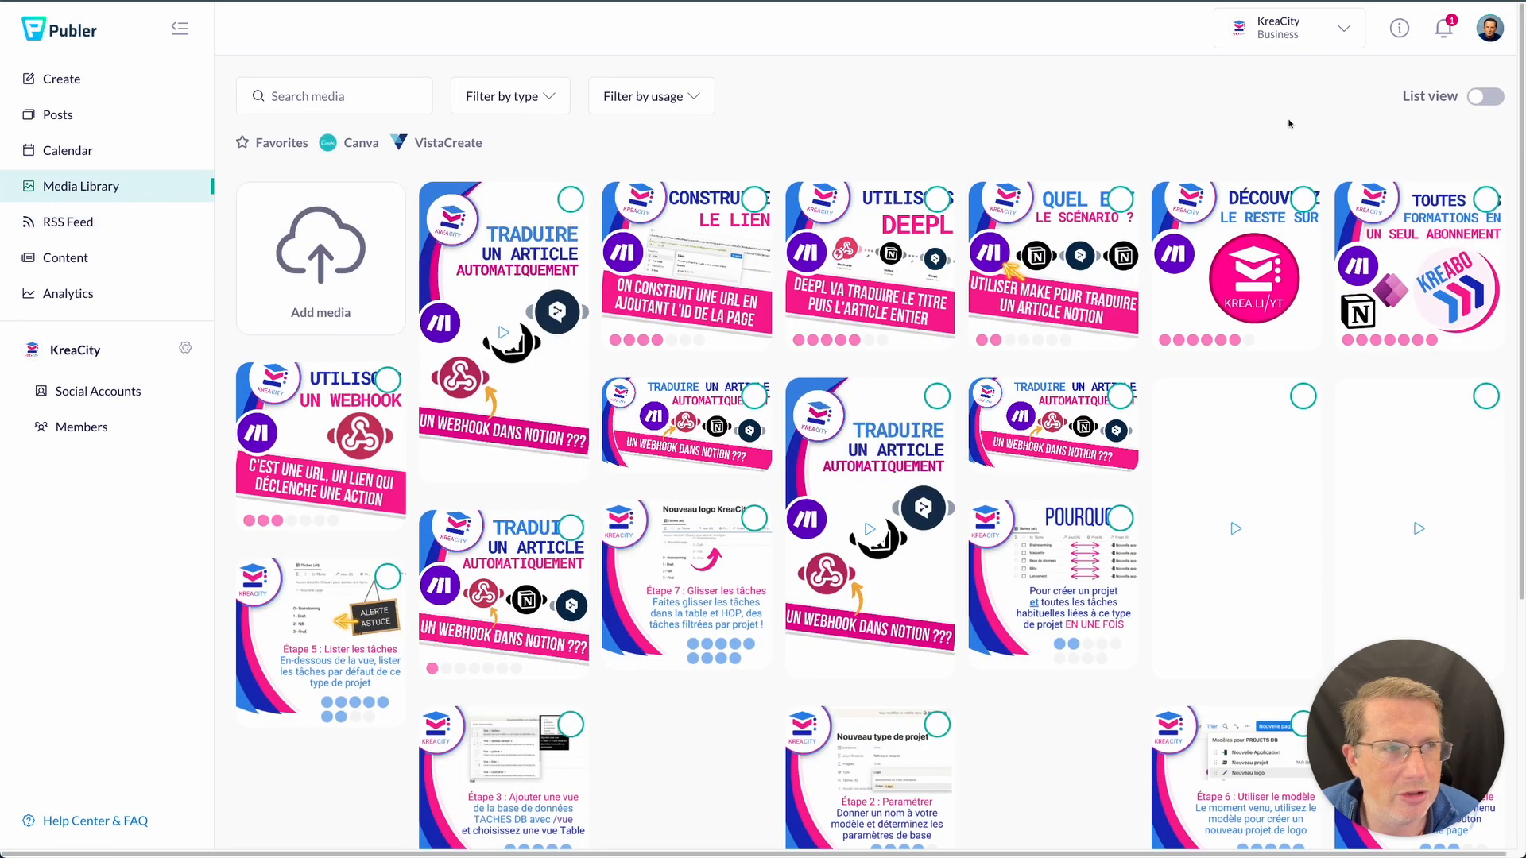
left_click(693, 106)
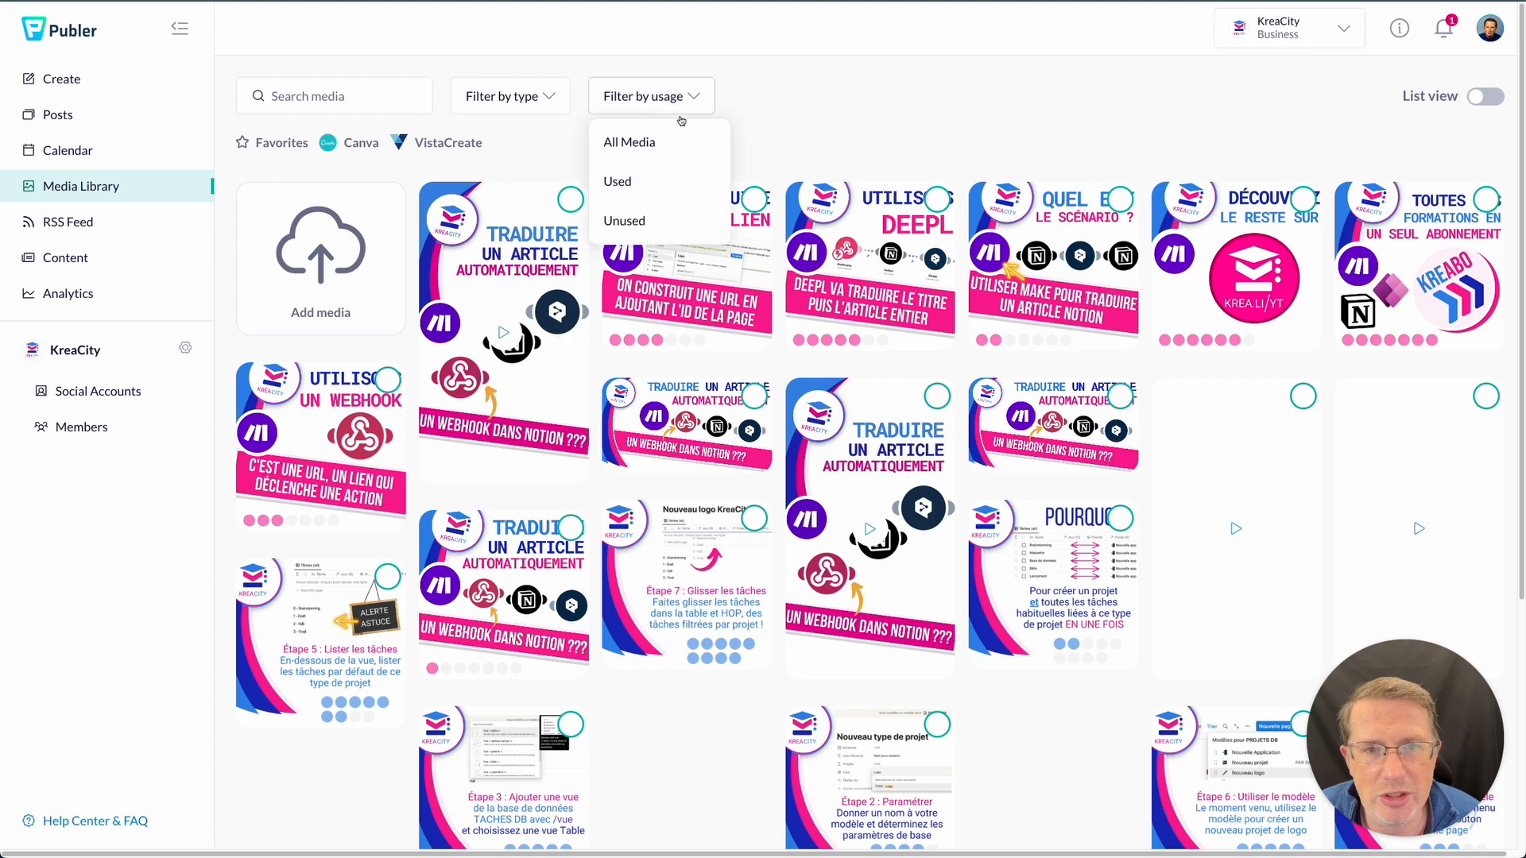
left_click(635, 225)
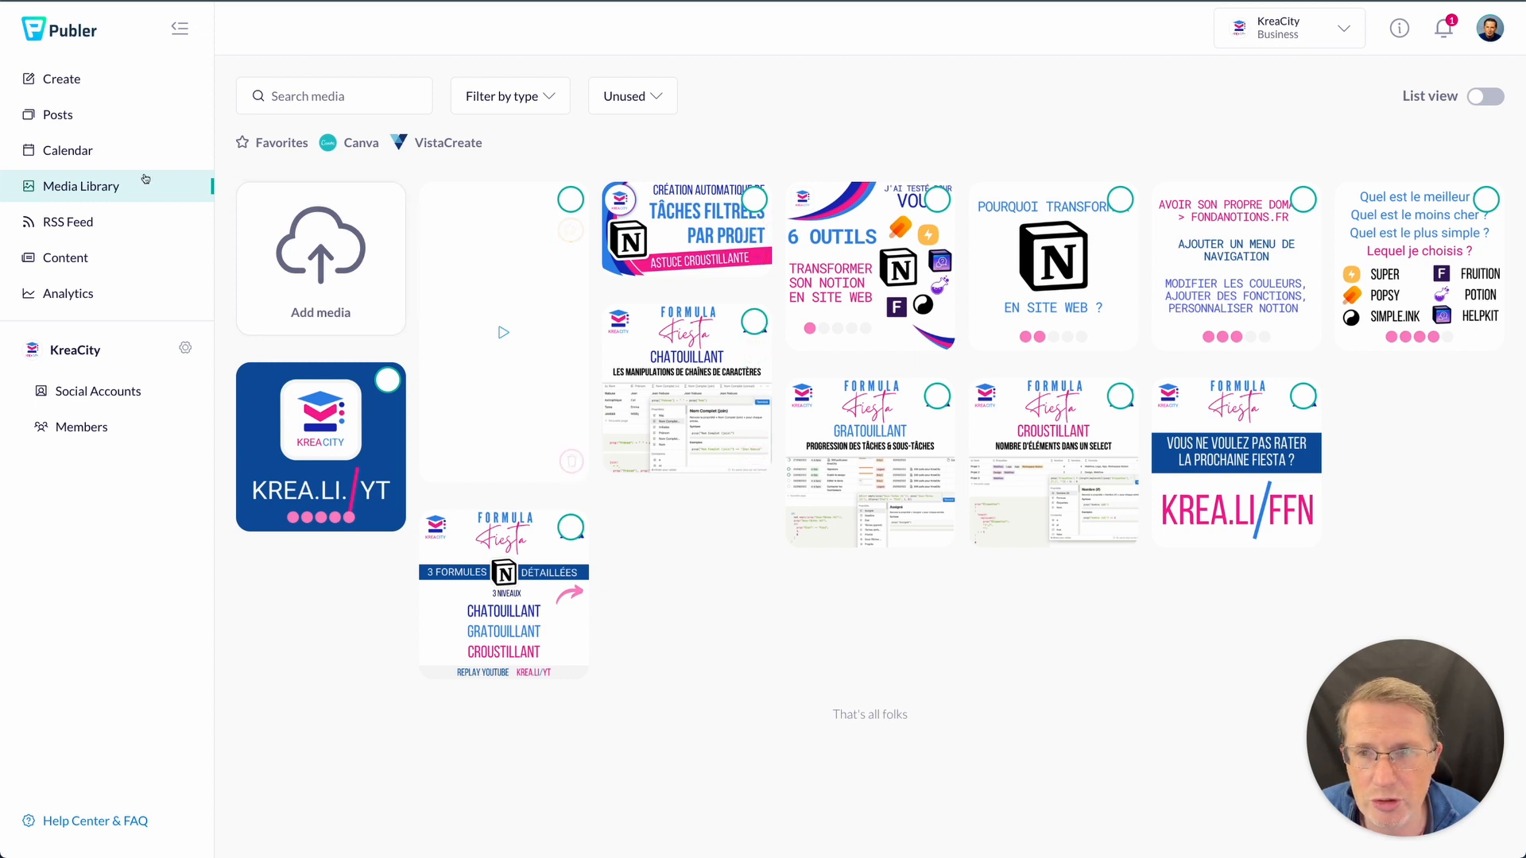
left_click(79, 150)
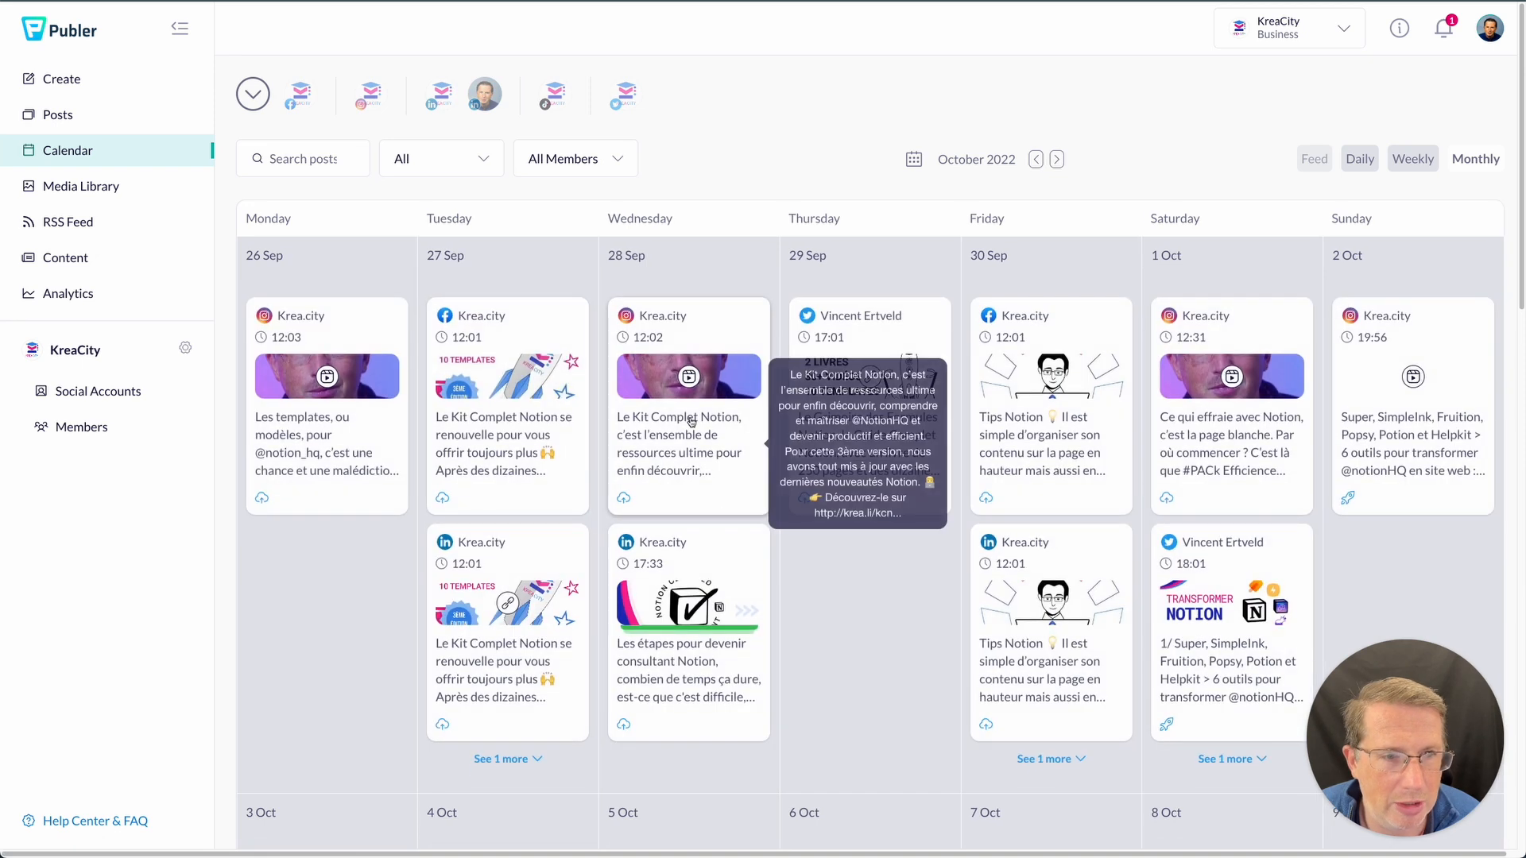
- Browse the Posts list of published items, then start a new post in the composer
left_click(58, 114)
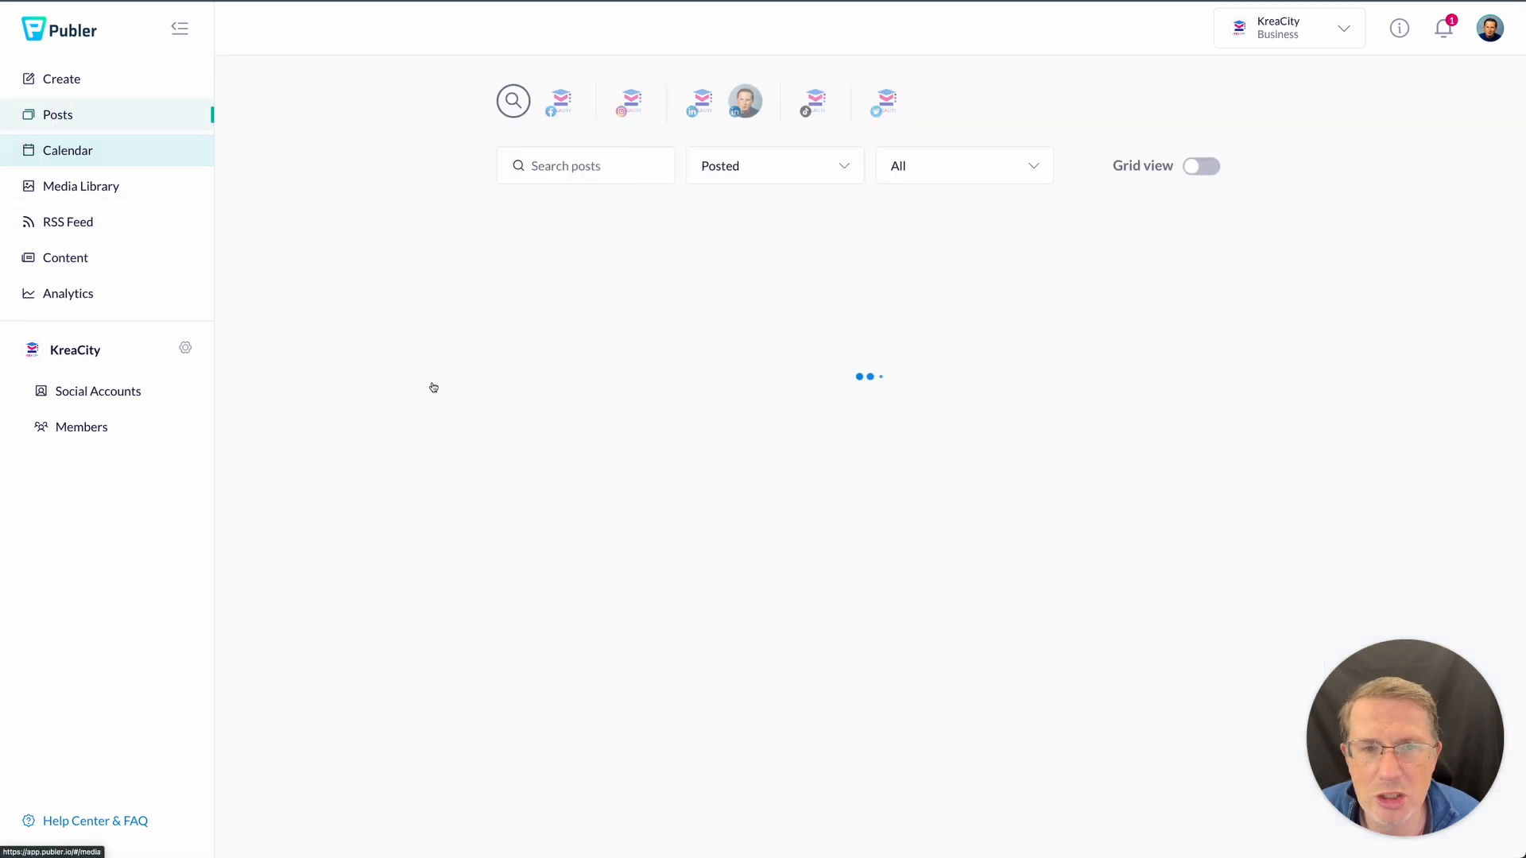
scroll(732, 432, "down", 2)
scroll(736, 464, "up", 2)
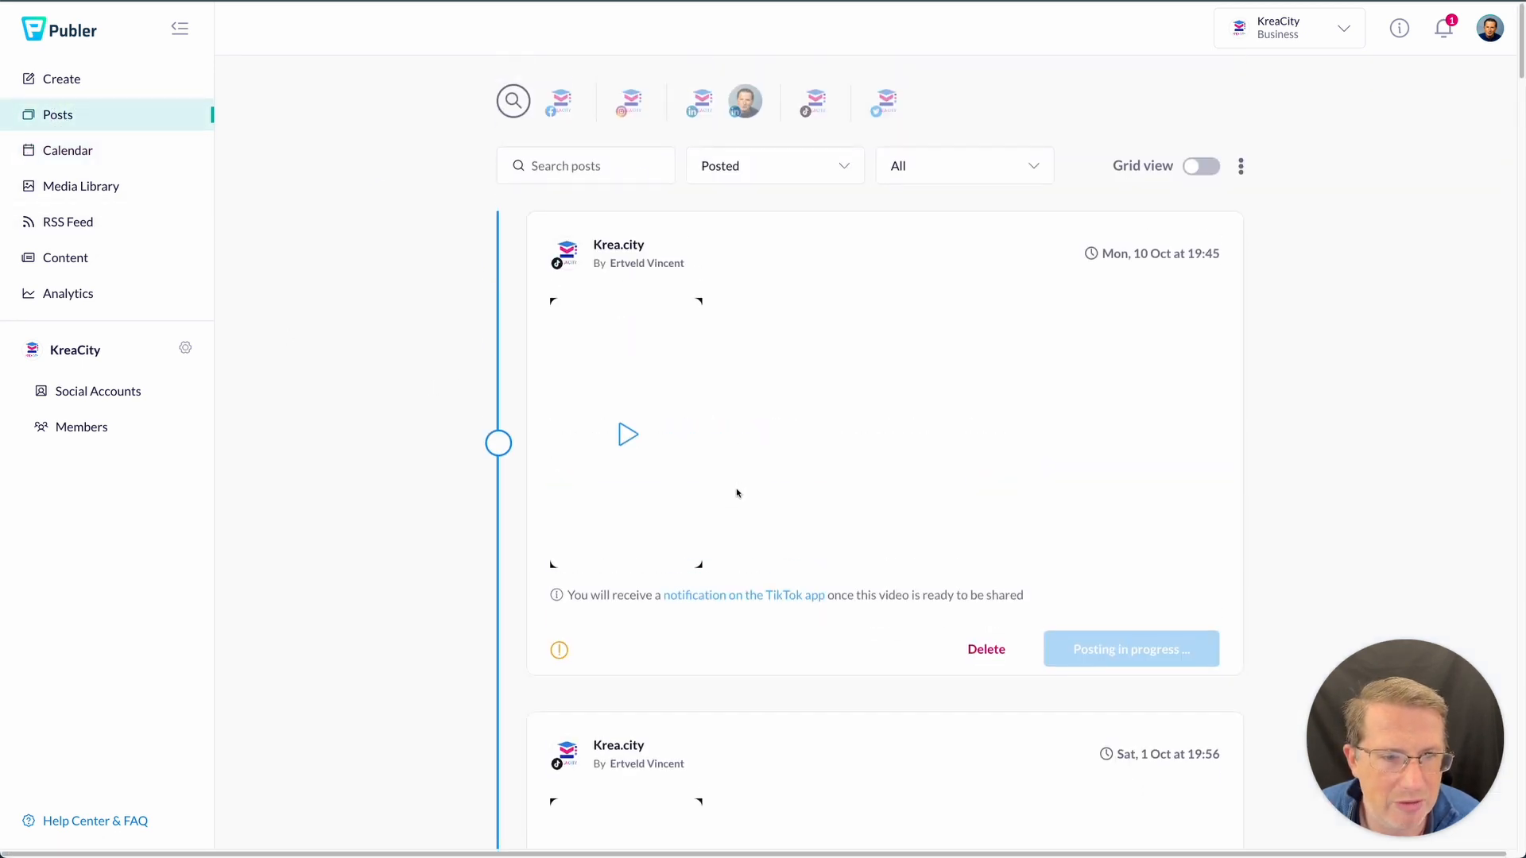
left_click(81, 86)
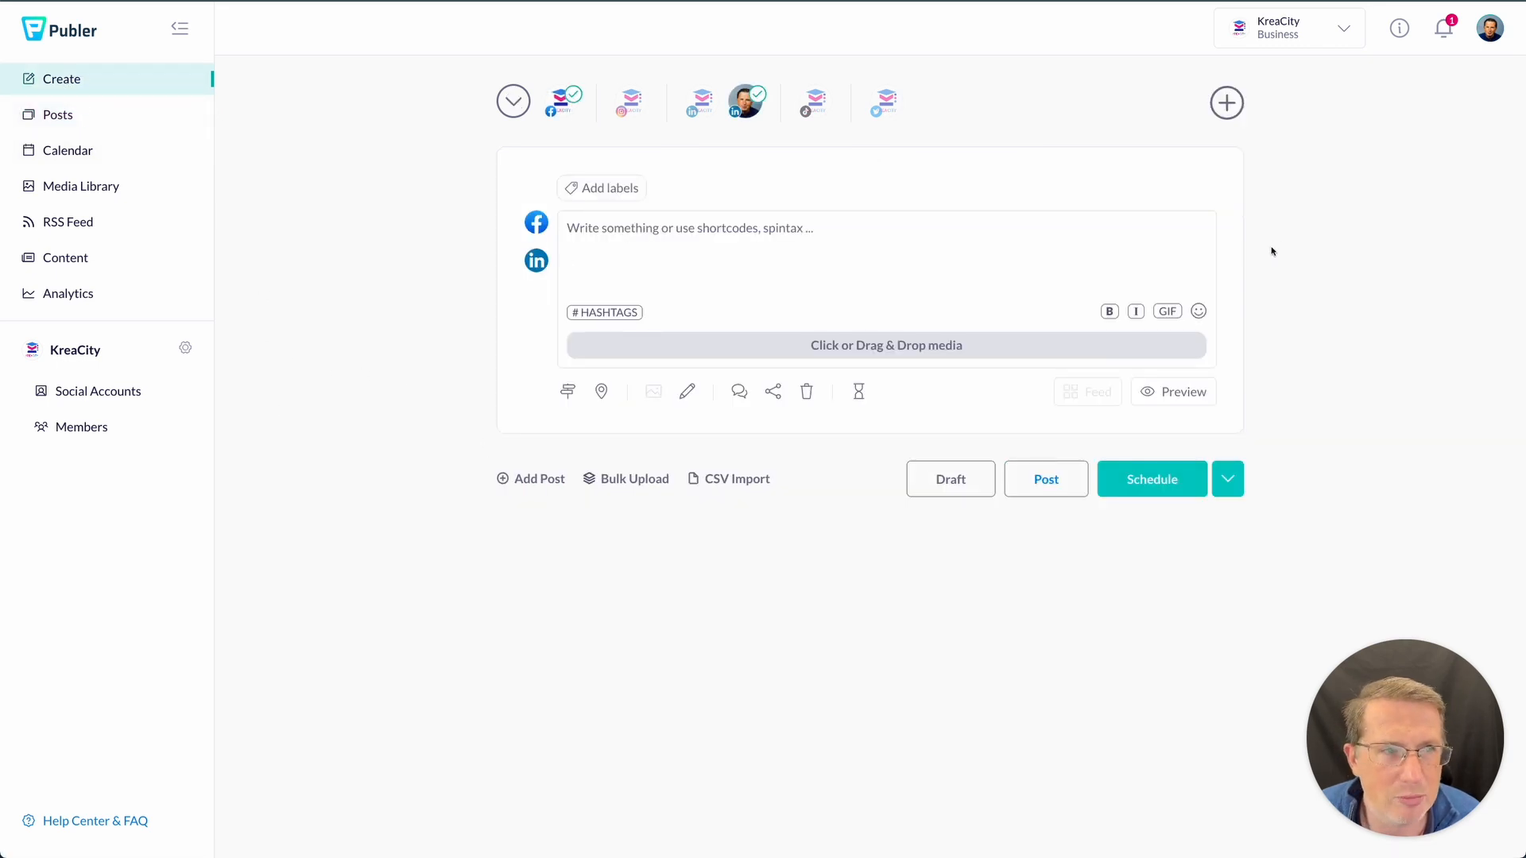